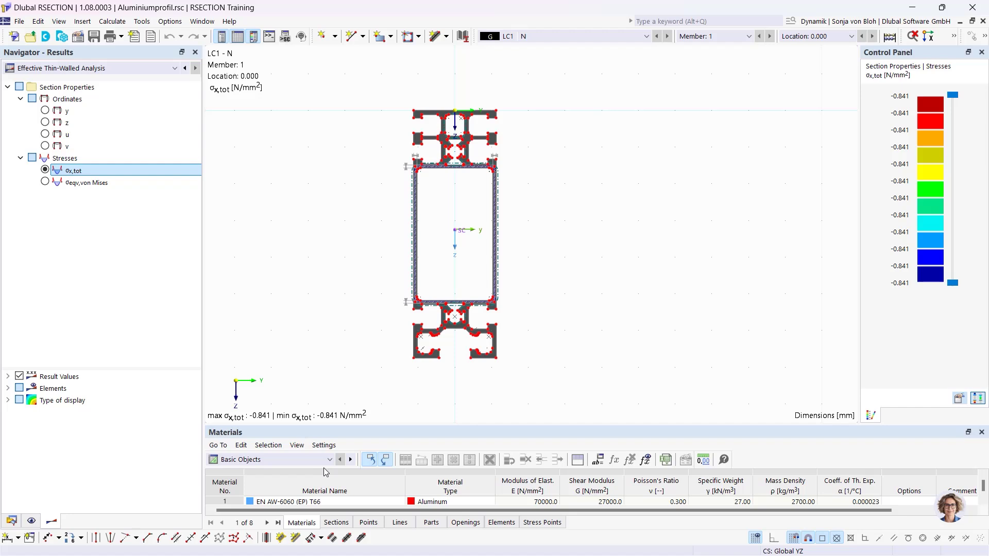
# - Look through the project's data structure, display settings and result categories, and return to the project data
pyautogui.click(11, 520)
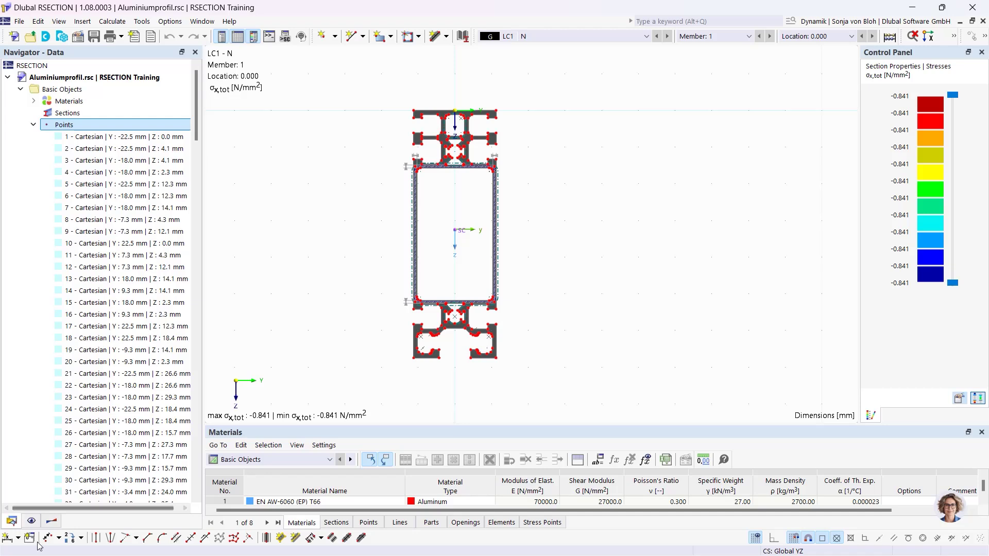
pyautogui.click(32, 522)
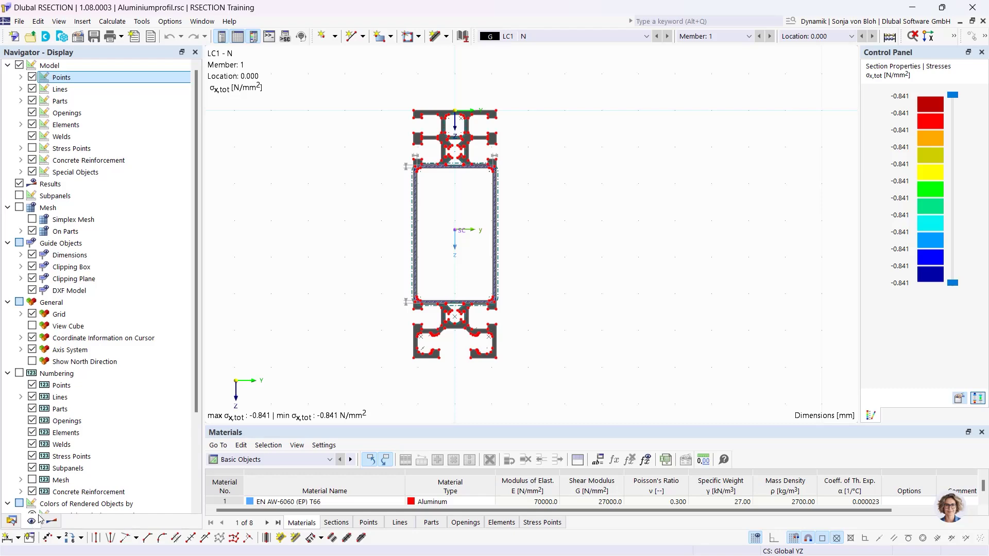
pyautogui.click(51, 523)
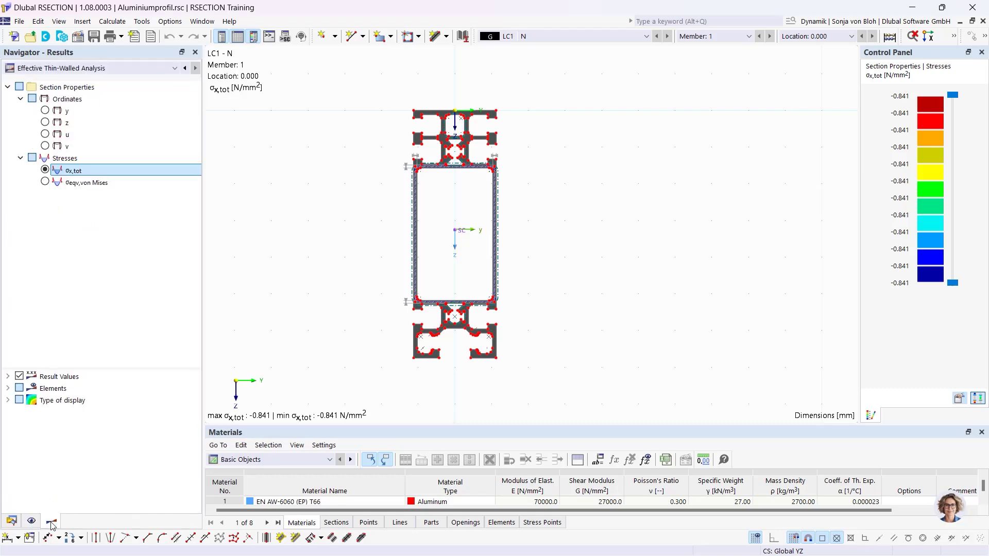
pyautogui.click(11, 521)
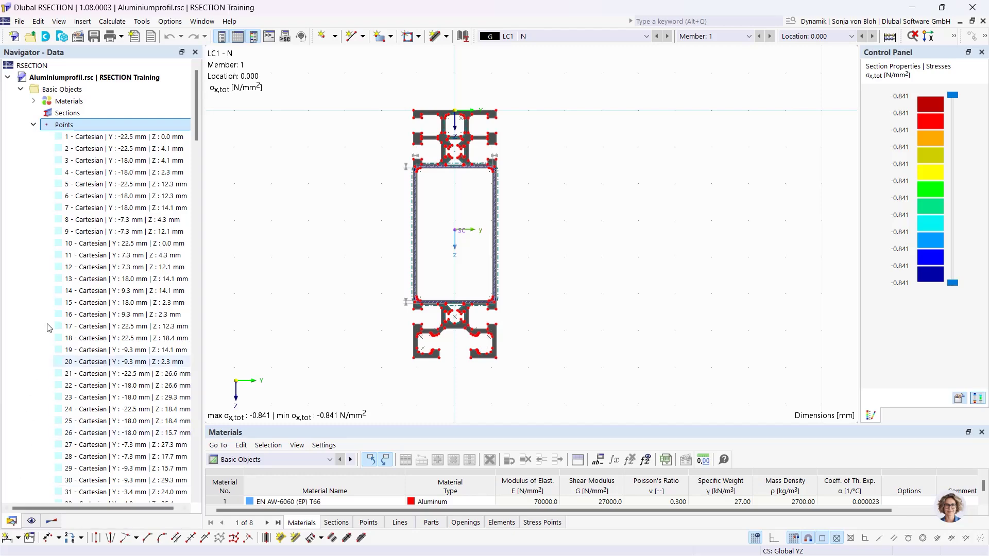
# - View the definition of point 1 and the input form for a new standard point, closing both without changes
pyautogui.doubleClick(91, 137)
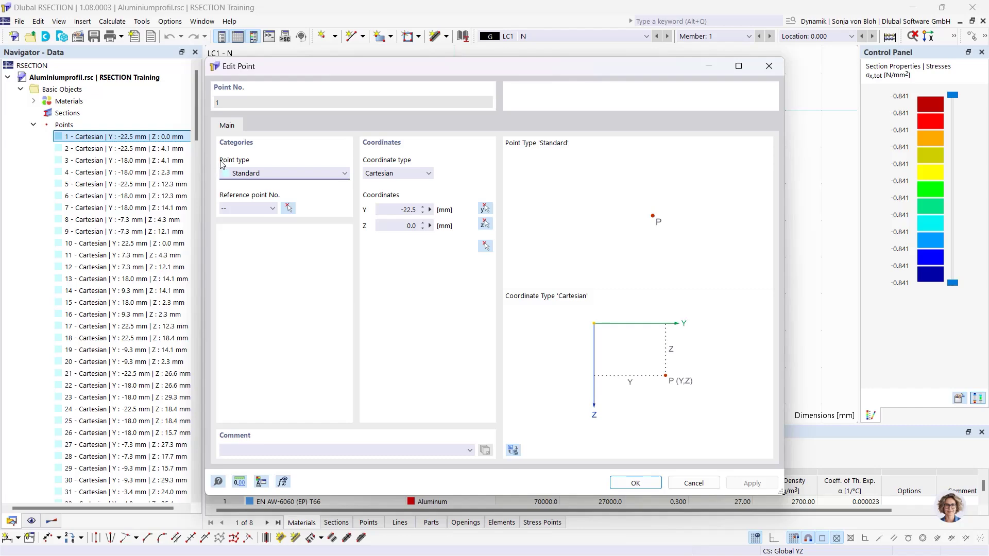
pyautogui.click(769, 66)
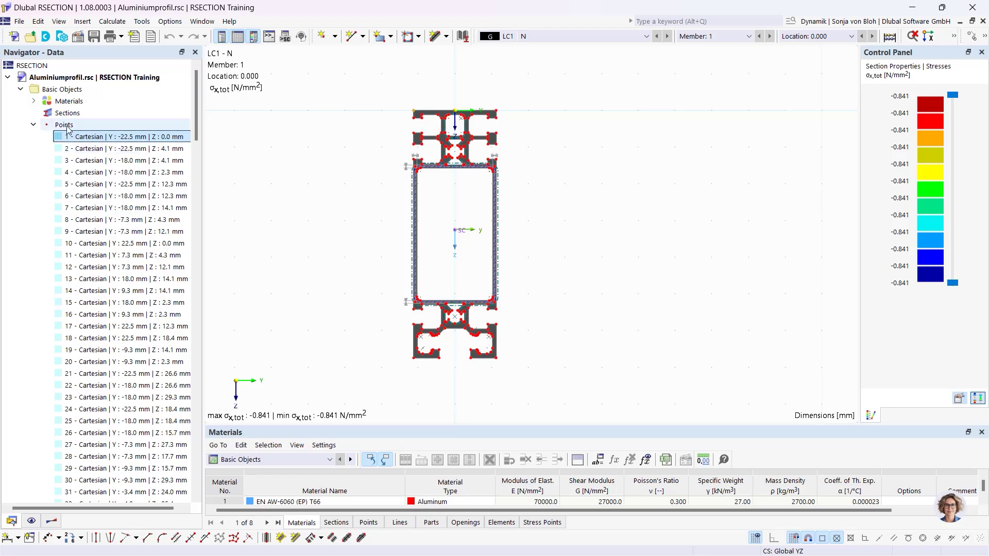
pyautogui.rightClick(67, 126)
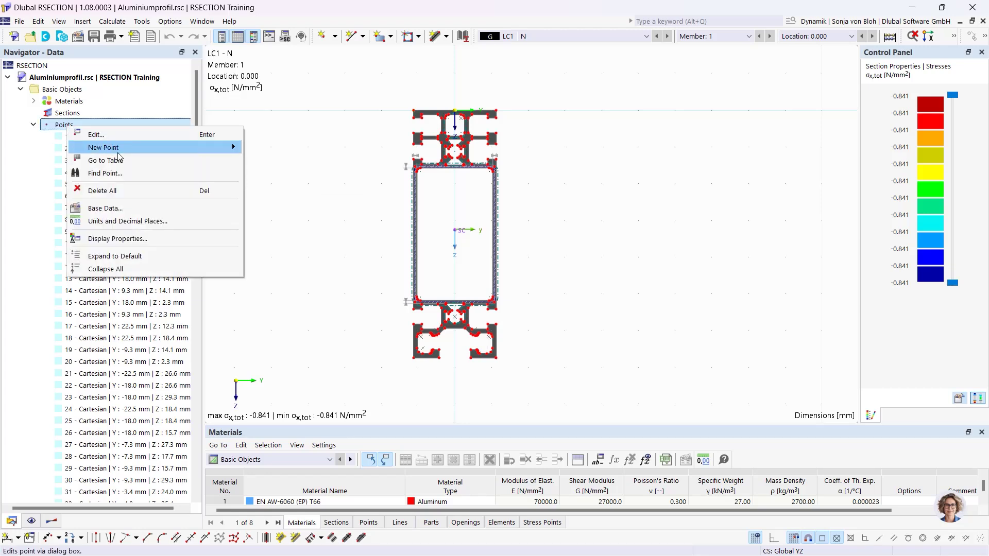
pyautogui.moveTo(118, 153)
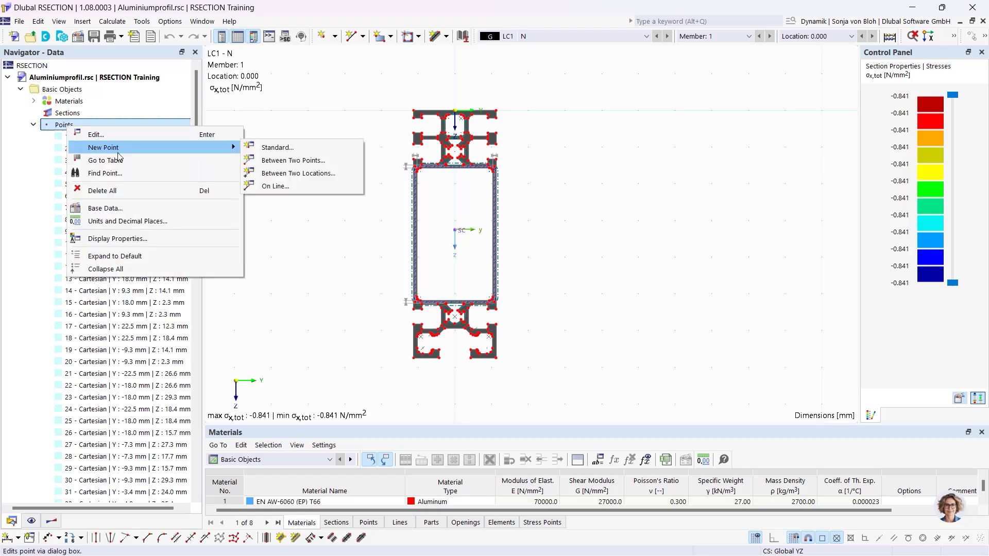
pyautogui.click(267, 148)
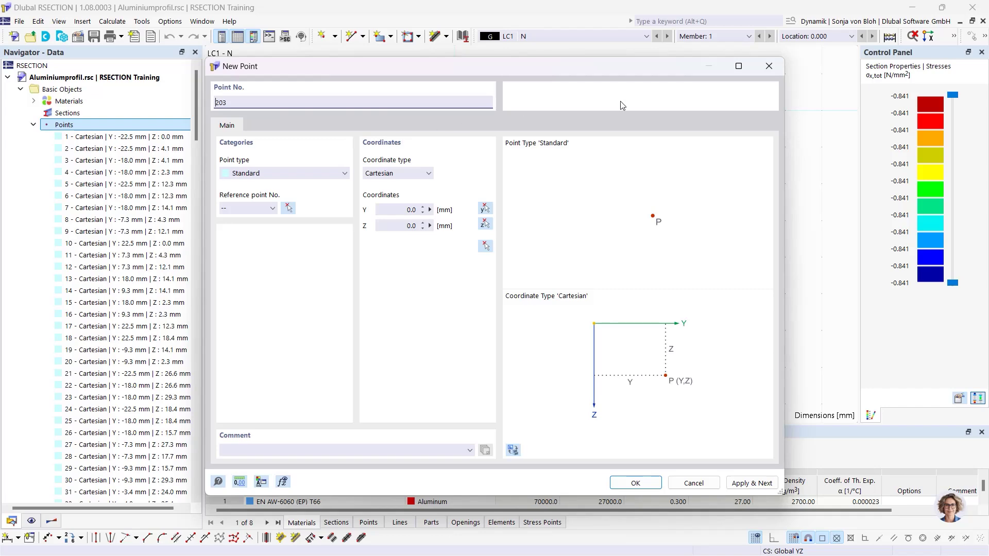
pyautogui.click(769, 66)
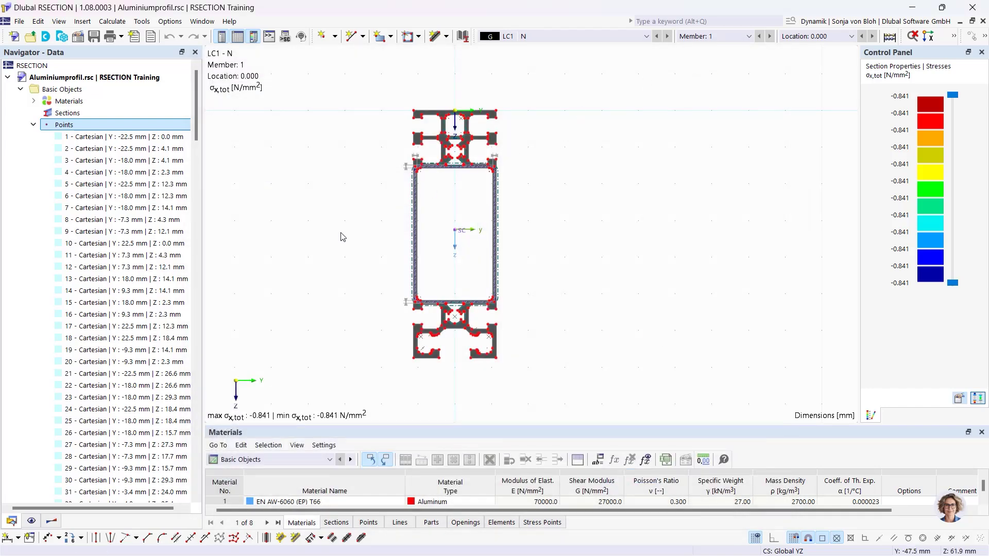
# - Hide the points of the model in the graphic and show them again
pyautogui.click(30, 521)
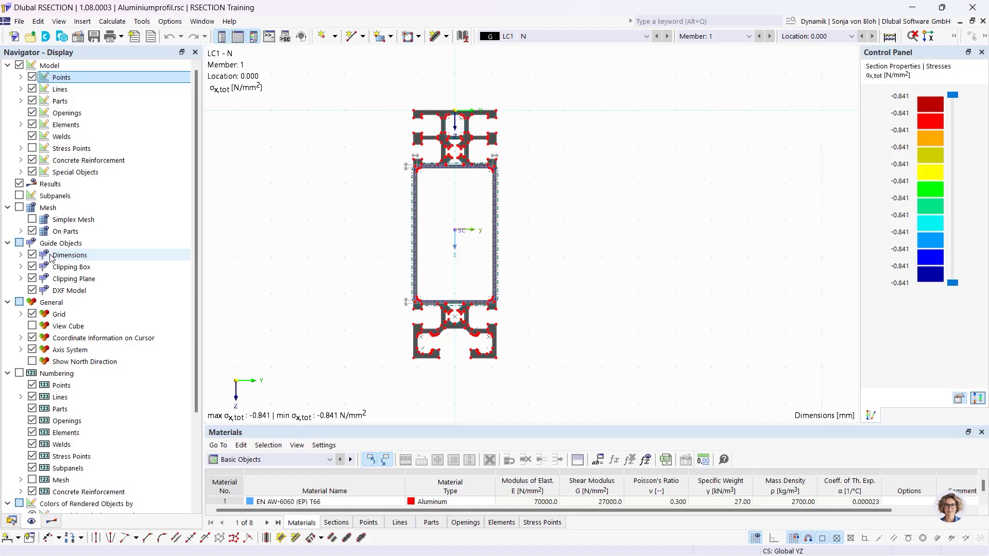
pyautogui.click(31, 78)
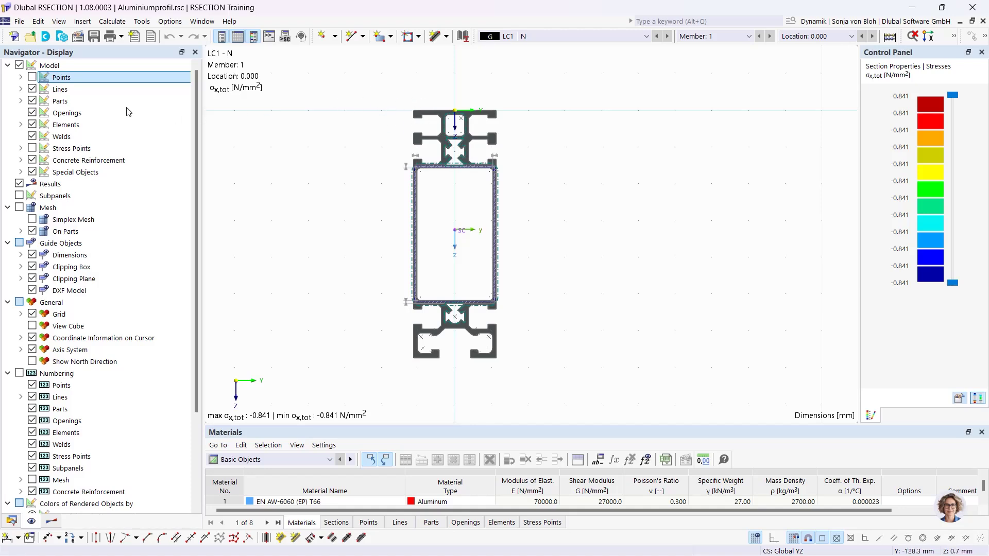
pyautogui.click(32, 77)
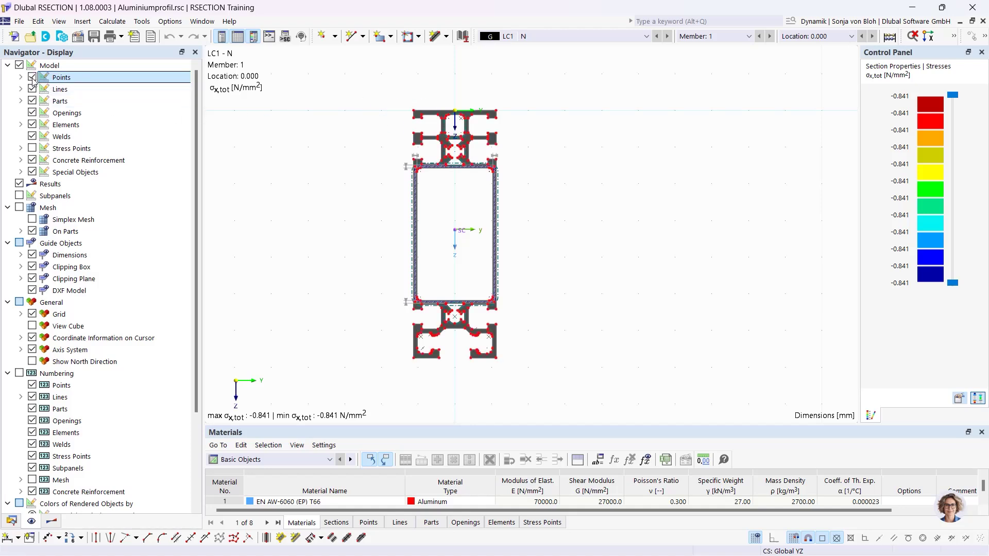
# - Show the y ordinate results on the section and switch back to the σx,tot stresses
pyautogui.click(52, 521)
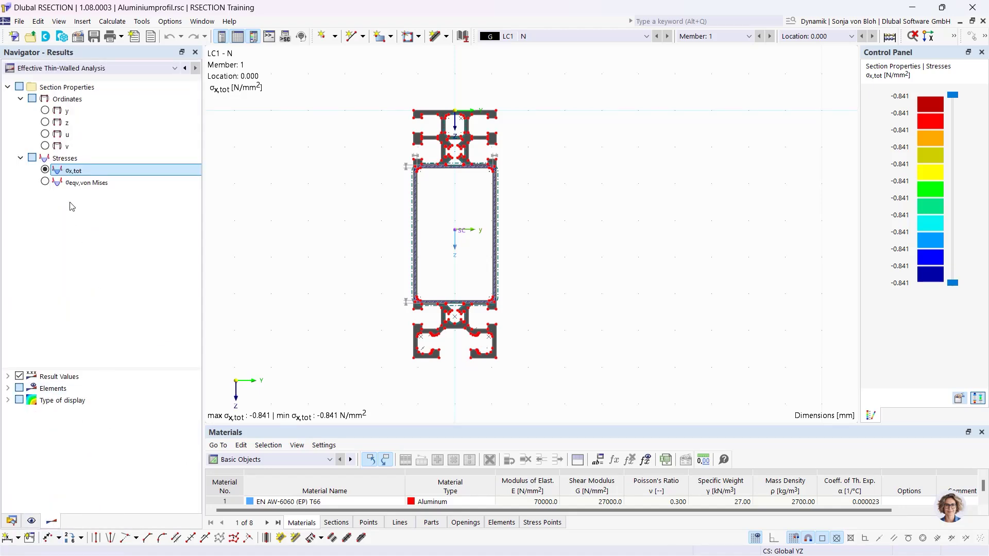
pyautogui.click(46, 110)
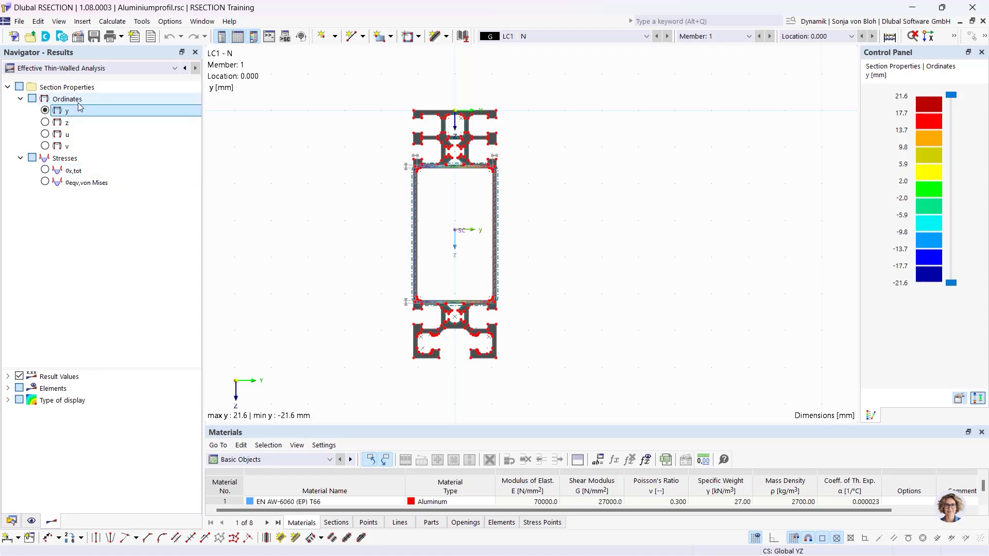
pyautogui.click(45, 170)
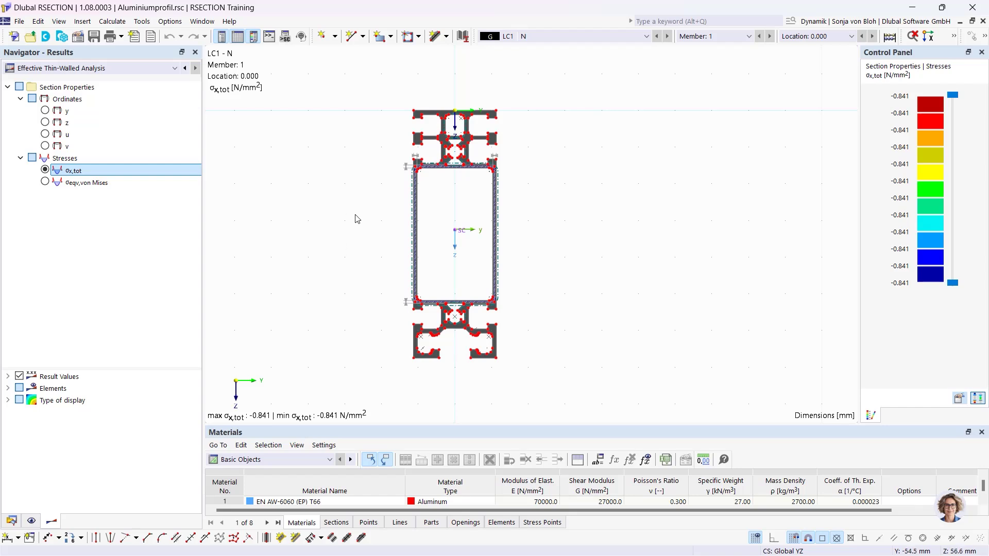
# - Check the commands available for part No. 1 in the graphic and dismiss them without choosing any
pyautogui.moveTo(394, 215)
pyautogui.mouseDown(button='middle')
pyautogui.moveTo(485, 232)
pyautogui.moveTo(350, 229)
pyautogui.moveTo(358, 238)
pyautogui.moveTo(534, 242)
pyautogui.moveTo(417, 247)
pyautogui.moveTo(401, 217)
pyautogui.mouseUp(button='middle')
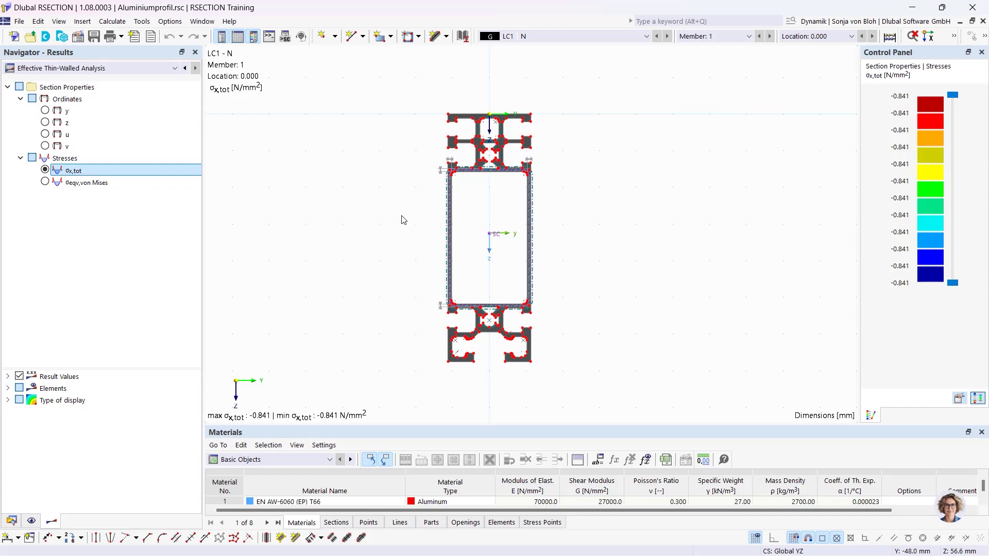
pyautogui.scroll(2, 404, 212)
pyautogui.scroll(-1, 407, 212)
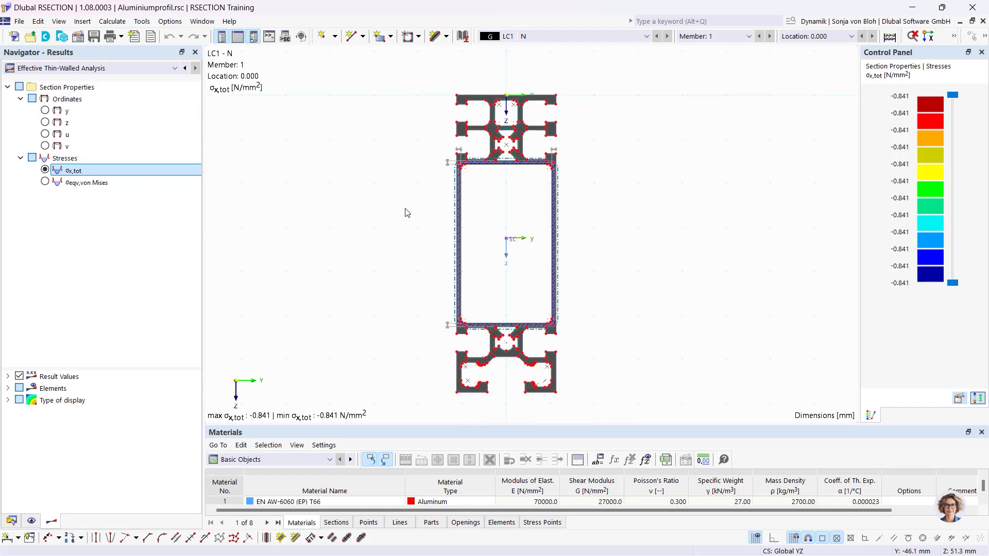
pyautogui.rightClick(493, 132)
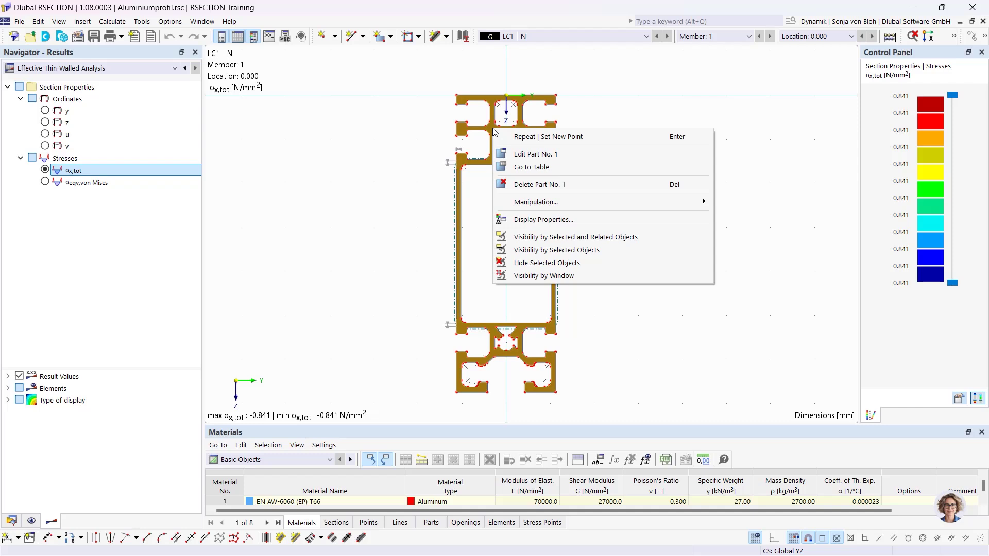
pyautogui.click(416, 127)
# - Select only the objects fully enclosed by a window around the profile's upper flange, and clear the selection
pyautogui.scroll(5, 460, 87)
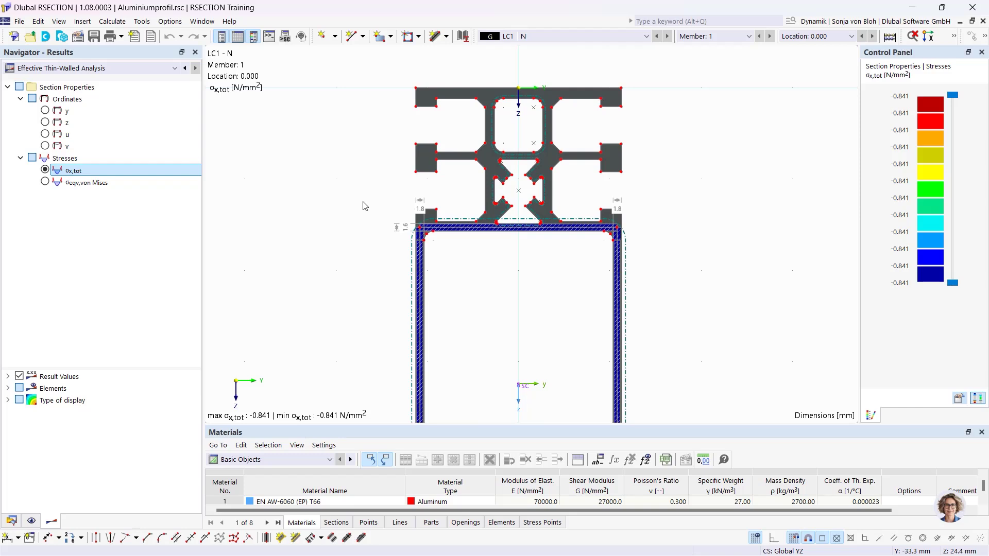
pyautogui.moveTo(358, 192); pyautogui.dragTo(359, 224, button='middle')
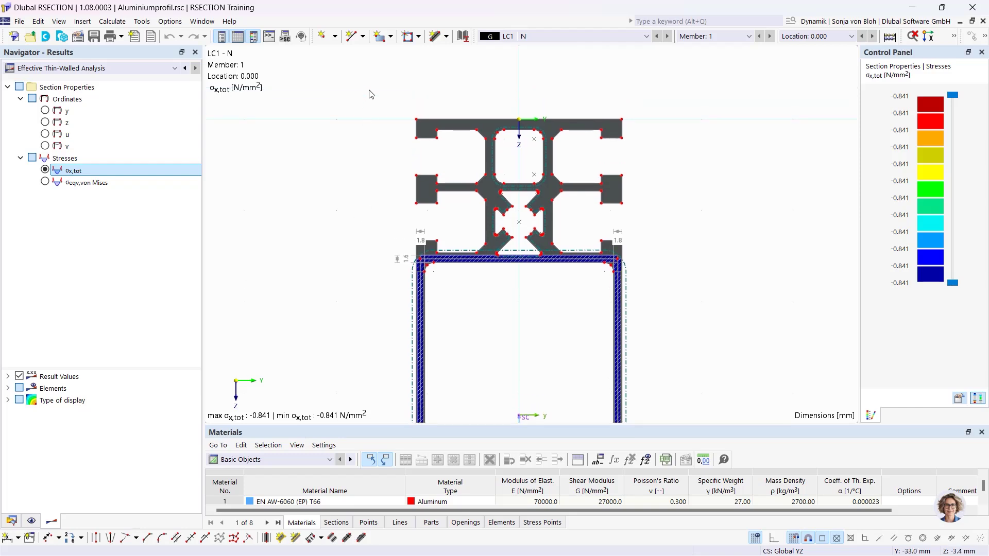
pyautogui.moveTo(368, 79); pyautogui.dragTo(687, 166)
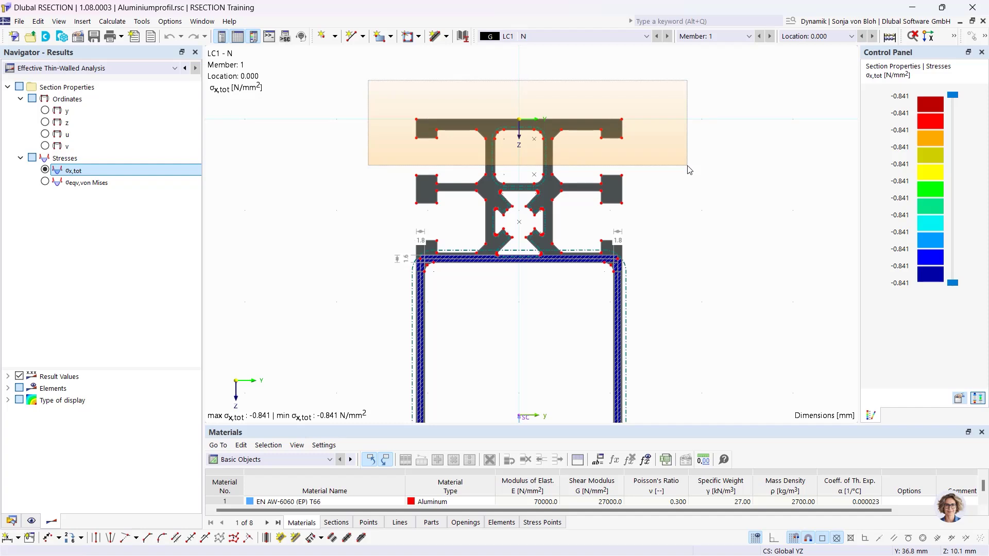
pyautogui.moveTo(688, 166); pyautogui.dragTo(688, 166)
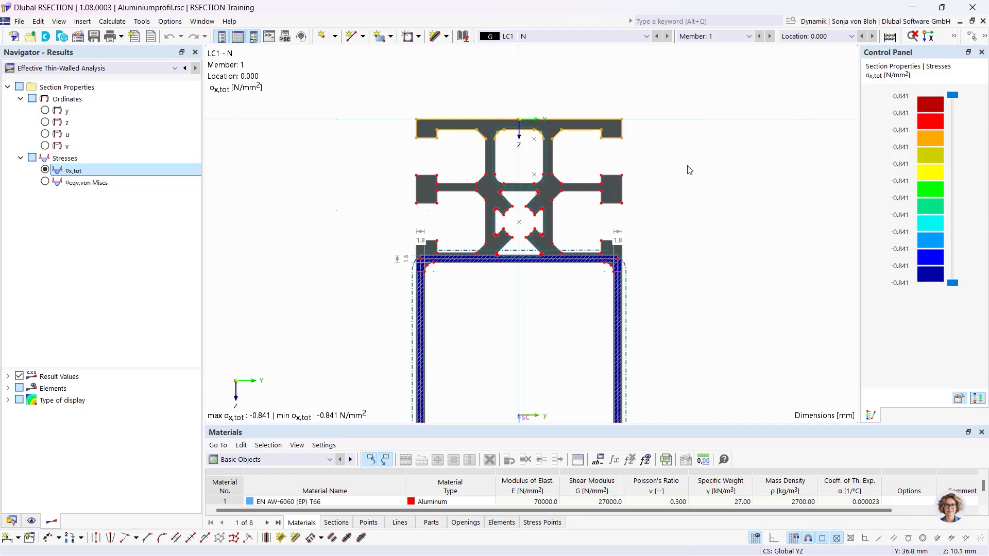
pyautogui.click(689, 170)
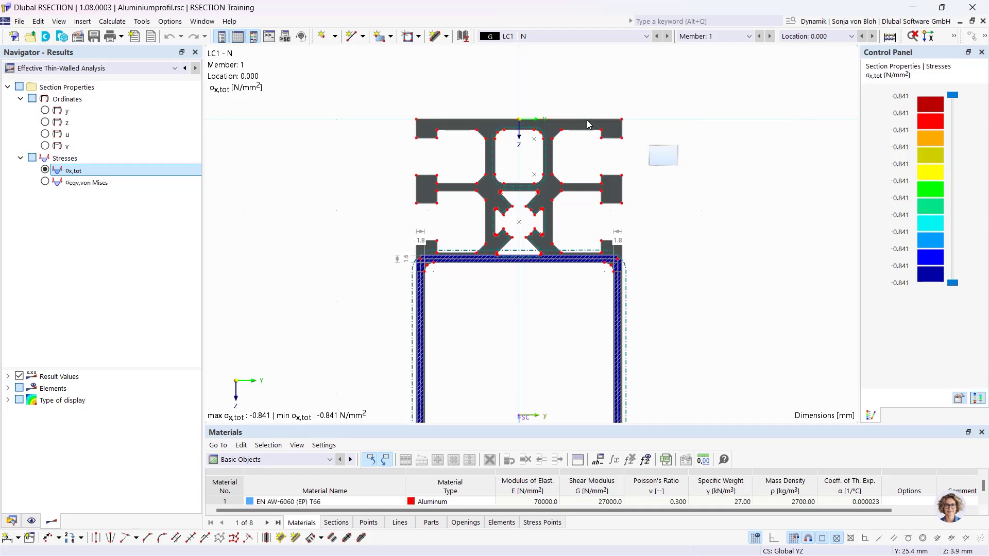
# - Select everything touched by a crossing window over the upper flange, clear it, and select only the flange's top edge line
pyautogui.moveTo(678, 166); pyautogui.dragTo(347, 90)
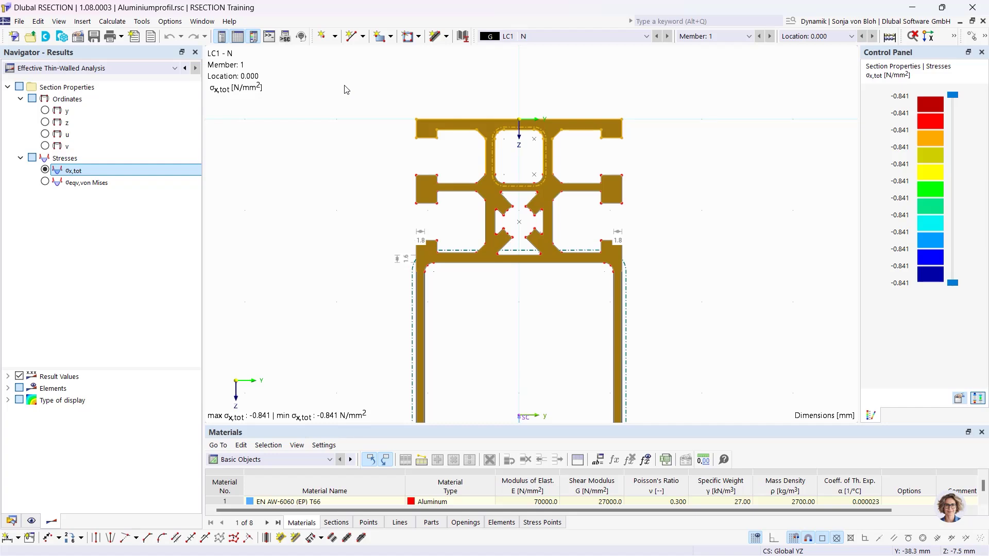
pyautogui.click(336, 106)
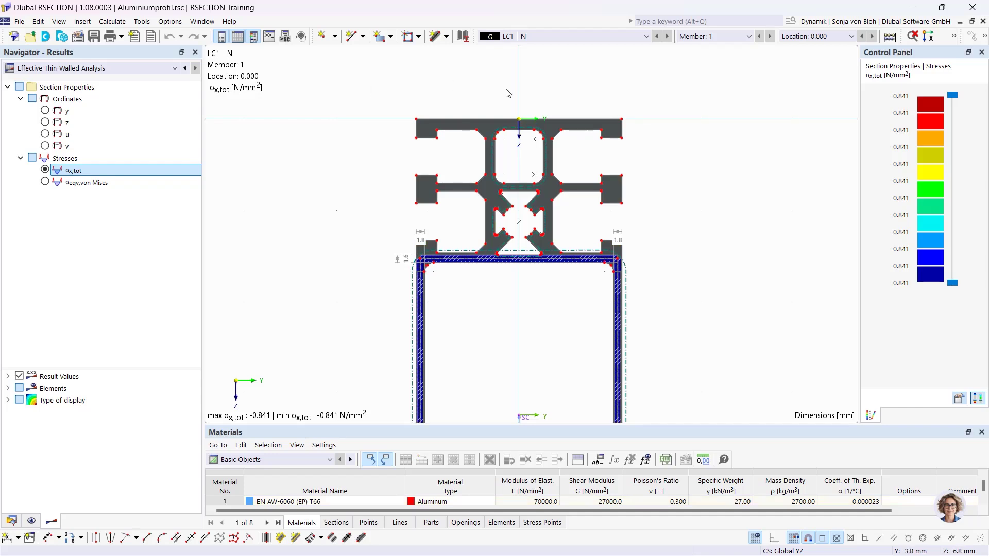
pyautogui.click(506, 120)
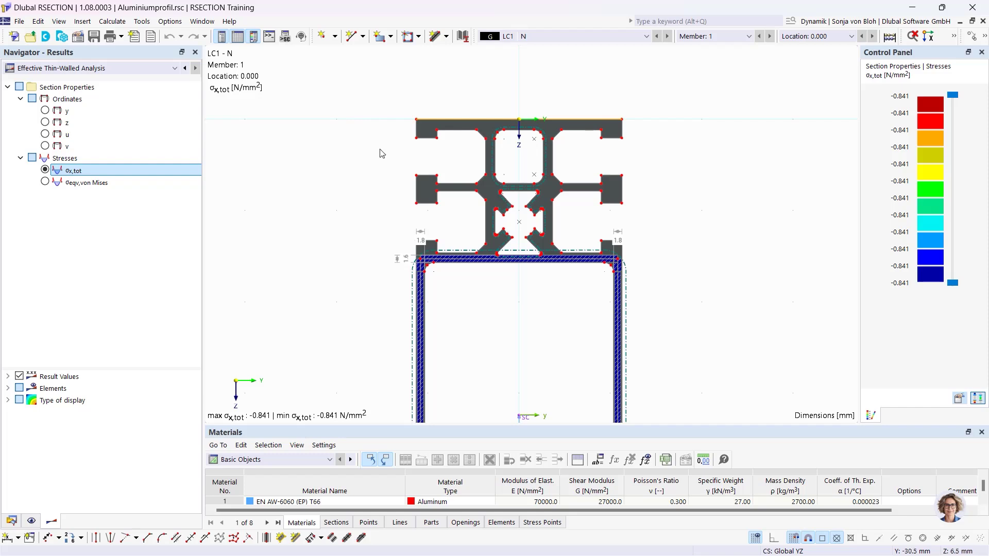
pyautogui.scroll(2, 388, 149)
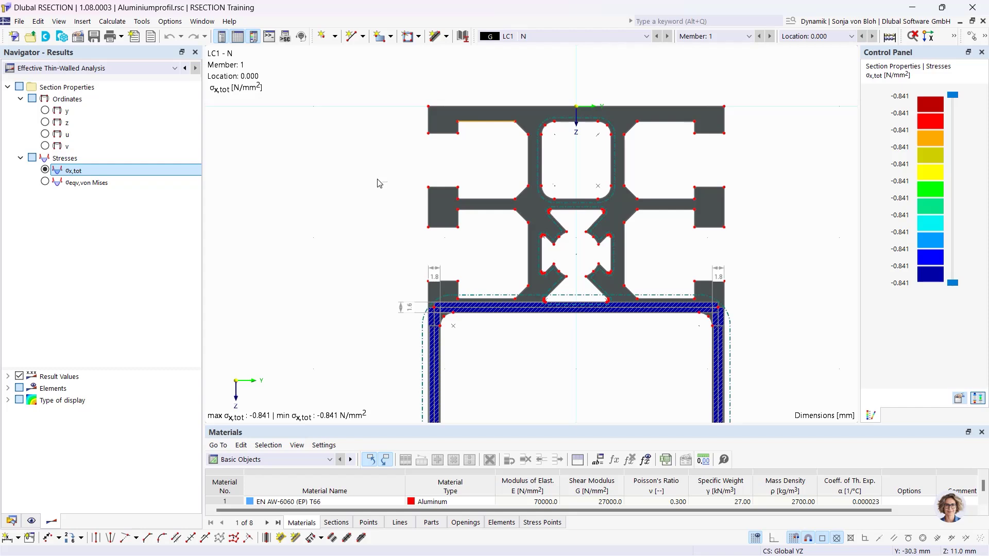
# - Create a new model named Example 1 with Thin-Walled Analysis as the analysis method
pyautogui.click(15, 37)
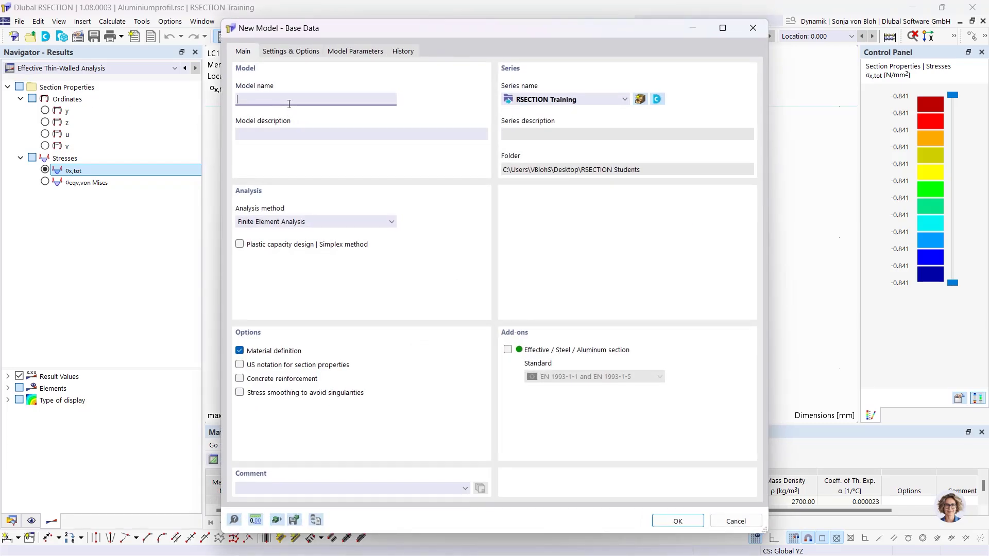
pyautogui.write('Example 1')
pyautogui.click(386, 222)
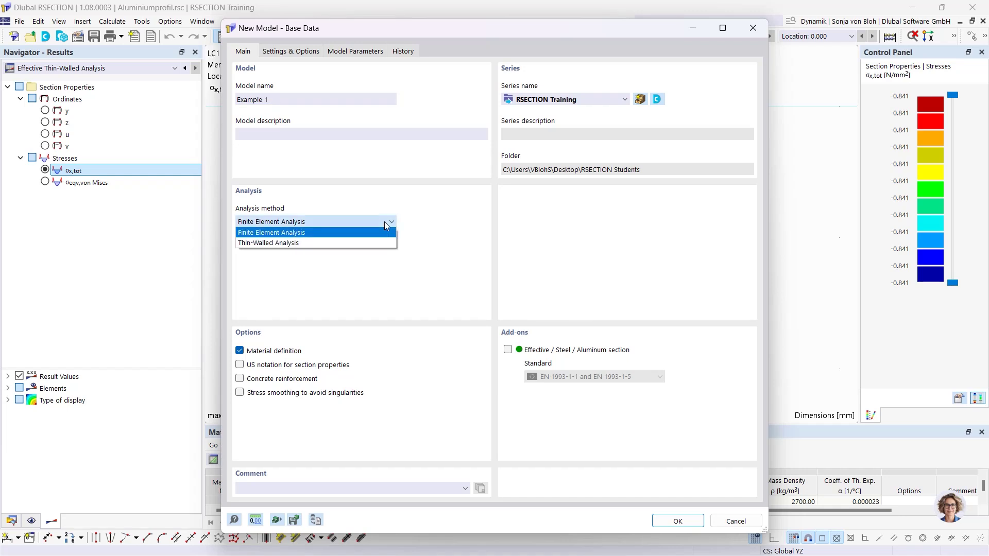
pyautogui.click(307, 243)
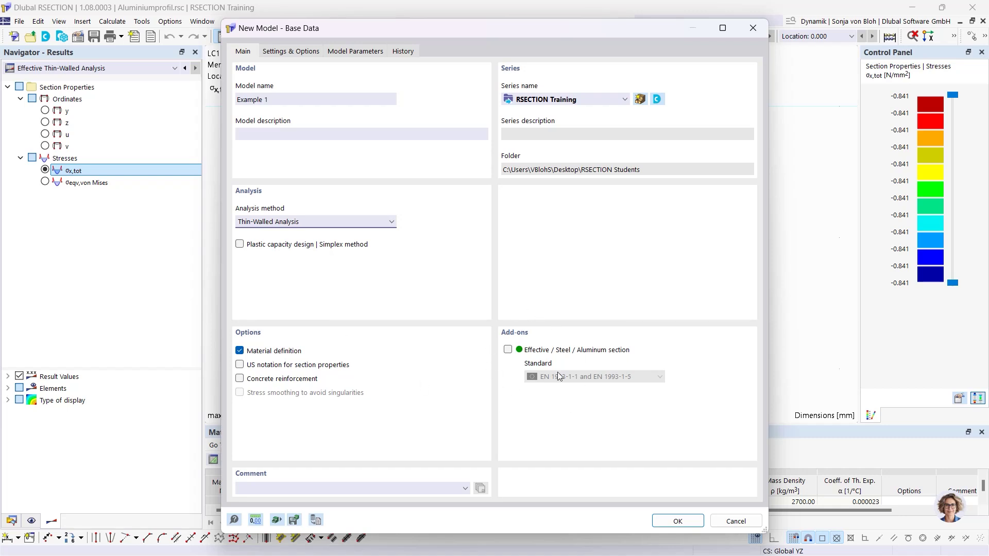
# - Activate the Effective / Steel / Aluminum section add-on with the standard EN 1993-1-1 and EN 1993-1-5
pyautogui.click(507, 350)
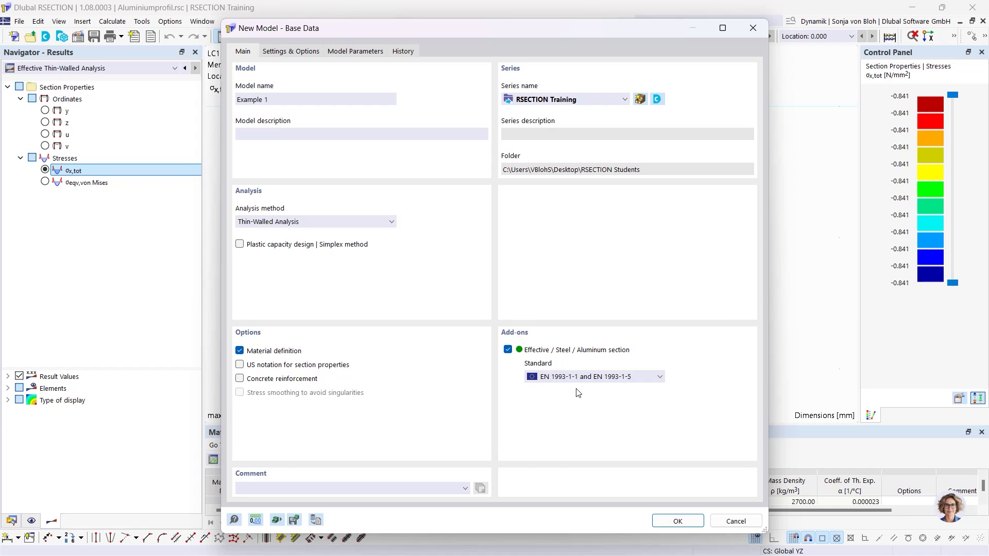
pyautogui.click(619, 377)
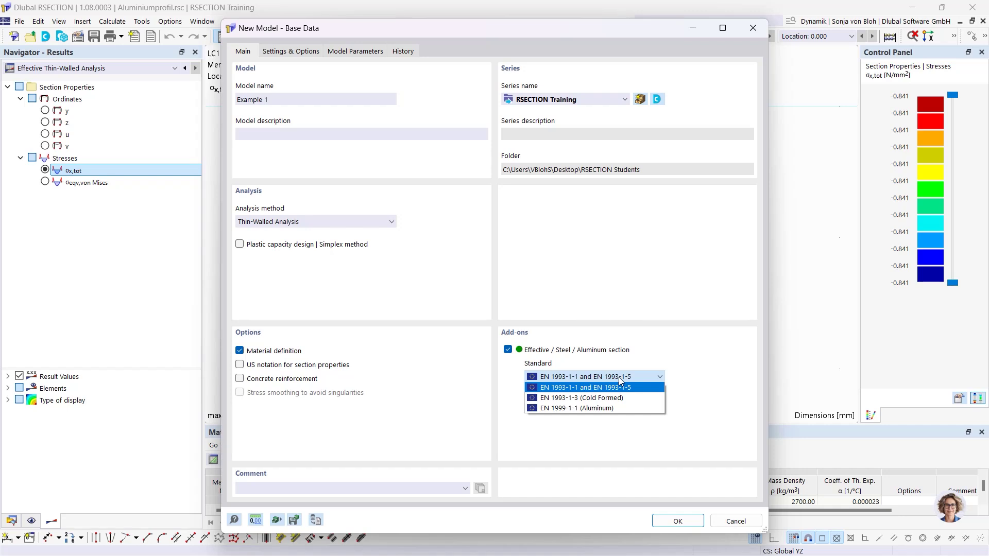
pyautogui.click(577, 388)
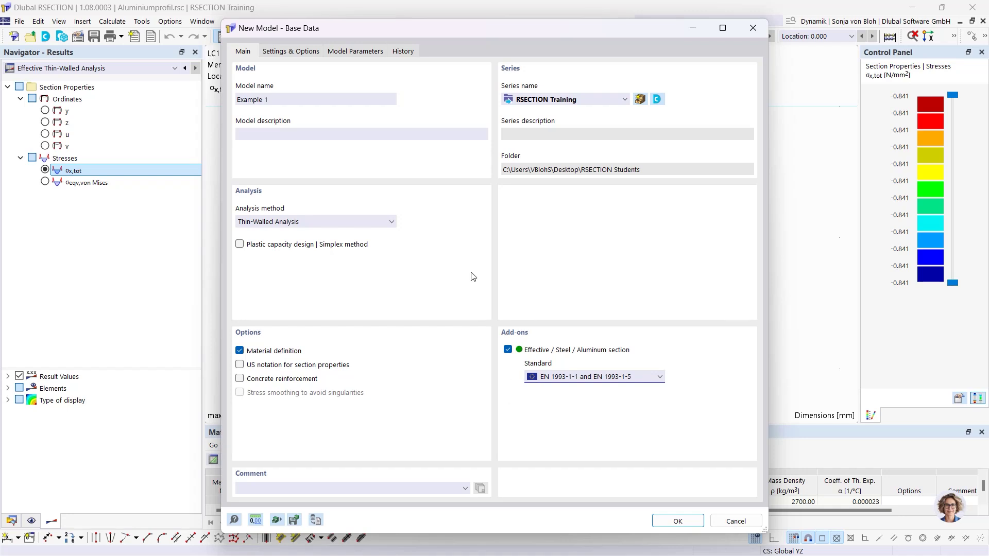
# - Check the settings and options of Example 1, leave the manufacturing type undefined, and create the model
pyautogui.click(298, 54)
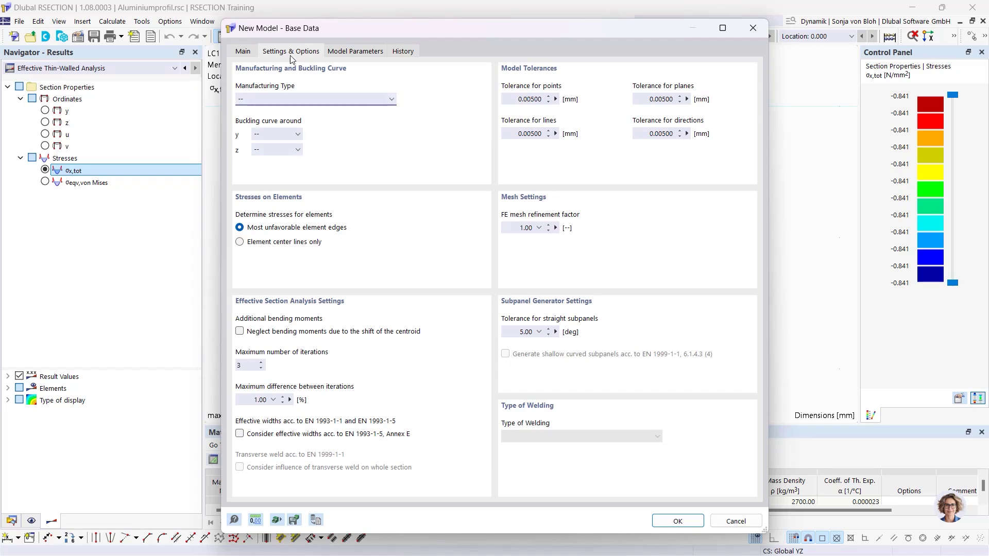
pyautogui.click(268, 104)
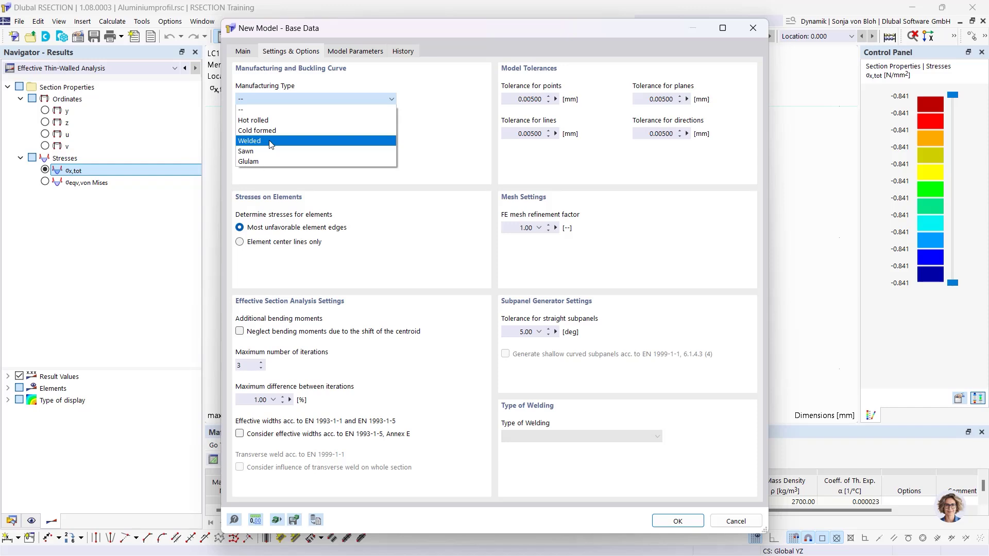
pyautogui.click(282, 114)
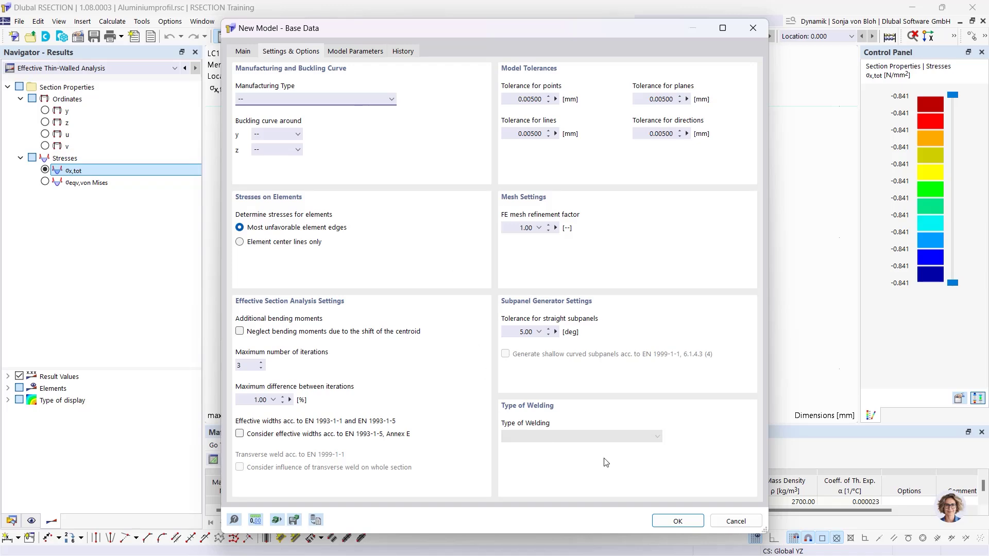
pyautogui.click(678, 521)
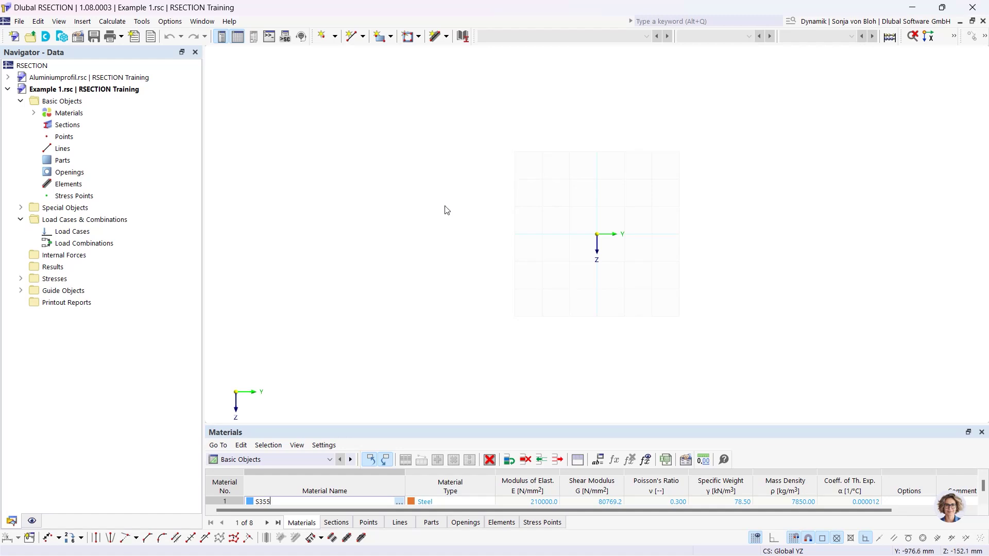
# - Open the model's S355 material for editing and enter S235 manually as its name
pyautogui.click(34, 113)
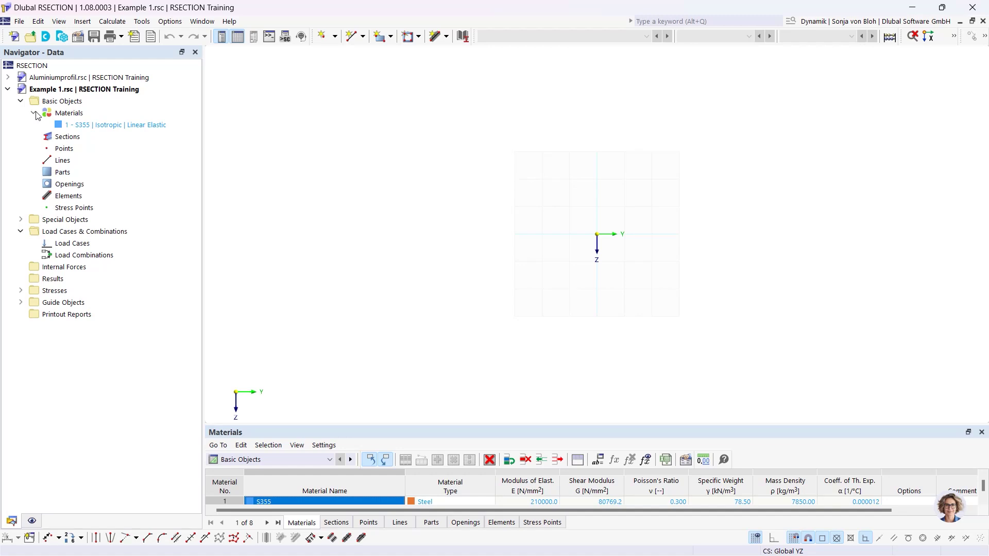
pyautogui.doubleClick(94, 125)
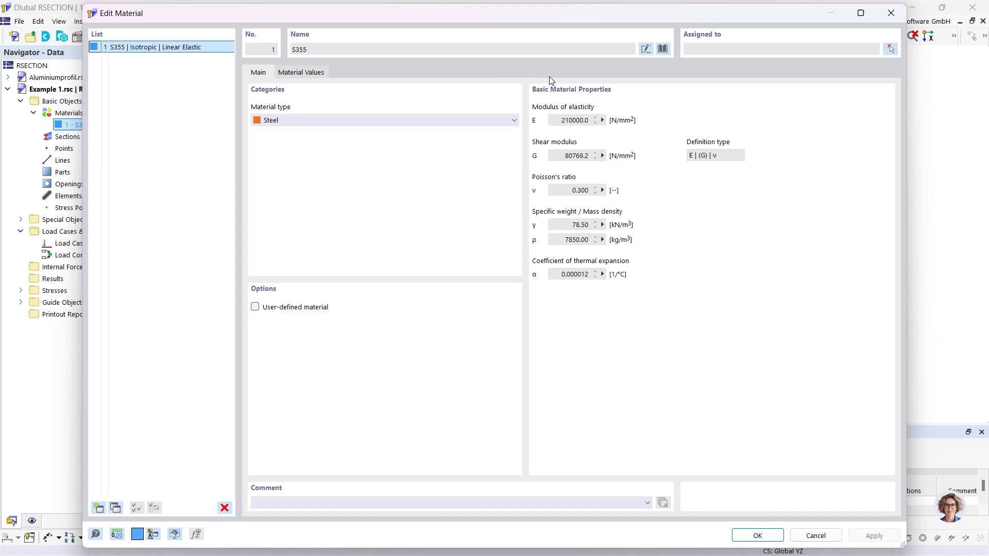
pyautogui.click(646, 49)
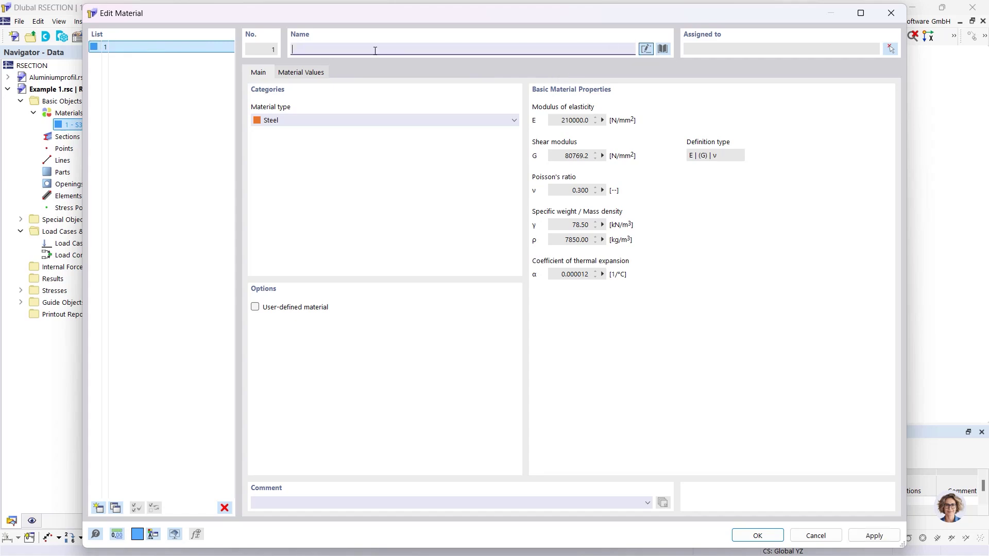
pyautogui.write('S235')
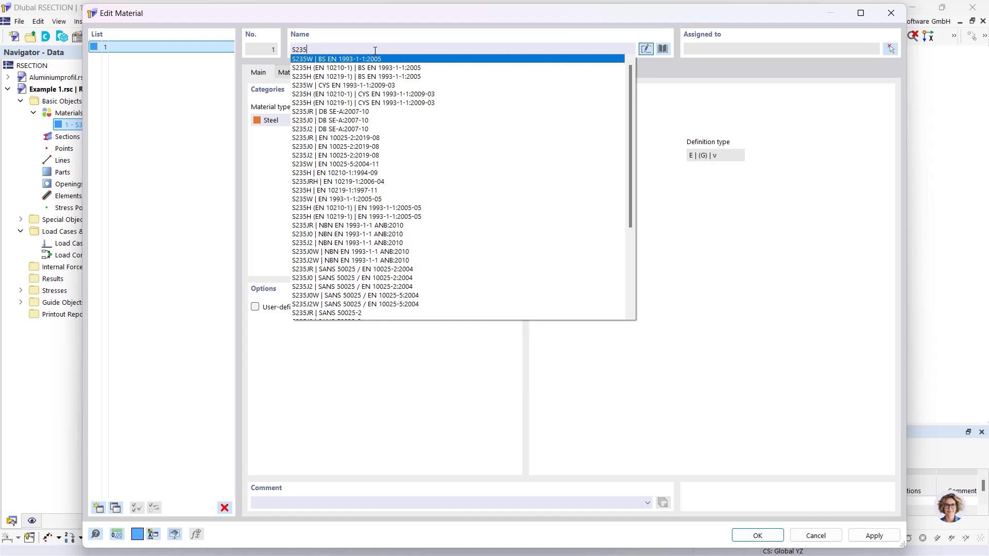
pyautogui.click(574, 27)
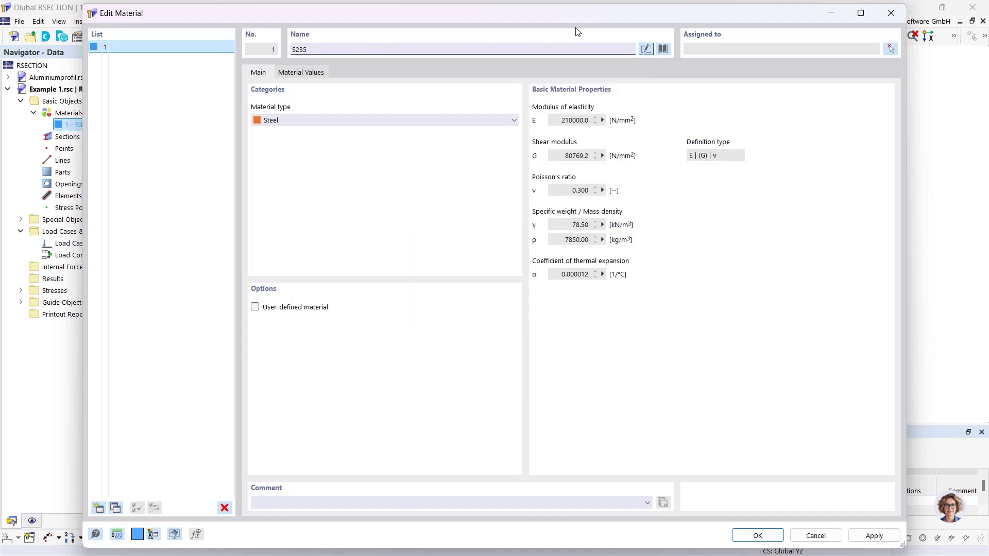
# - Assign S355 of standard EN 1993-1-1:2005-05 from the material library, filtering by steel and searching for S 355
pyautogui.click(663, 49)
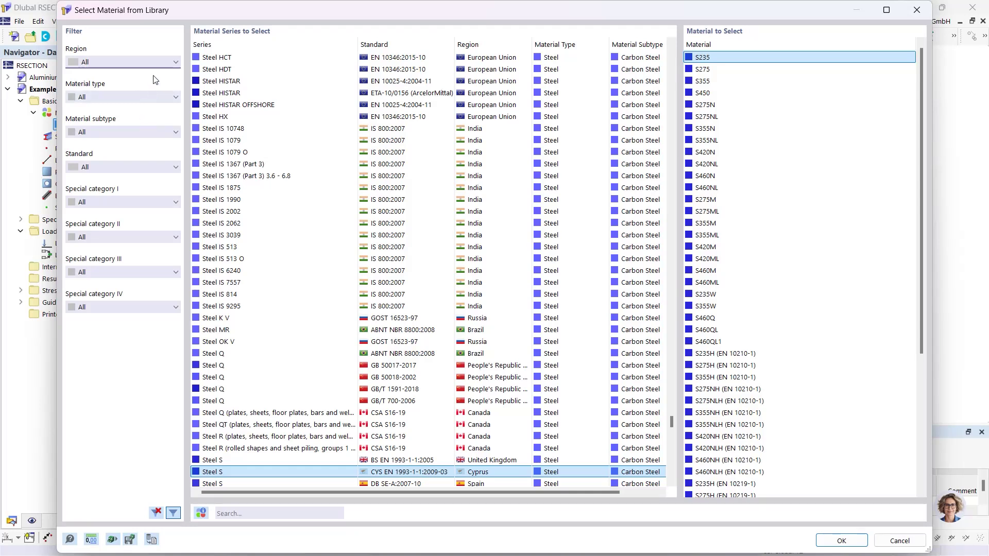
pyautogui.click(153, 96)
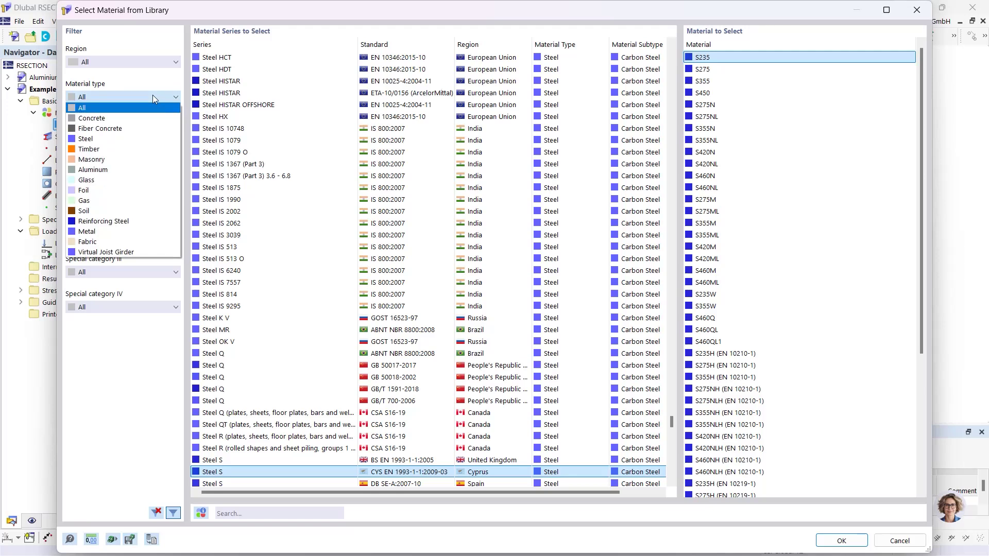
pyautogui.click(126, 138)
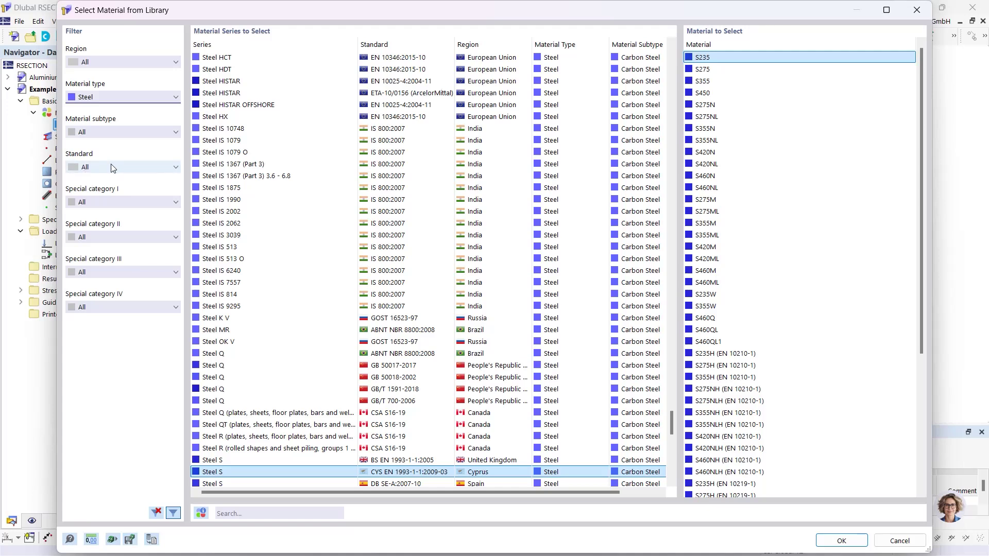
pyautogui.click(235, 517)
pyautogui.write('S 355')
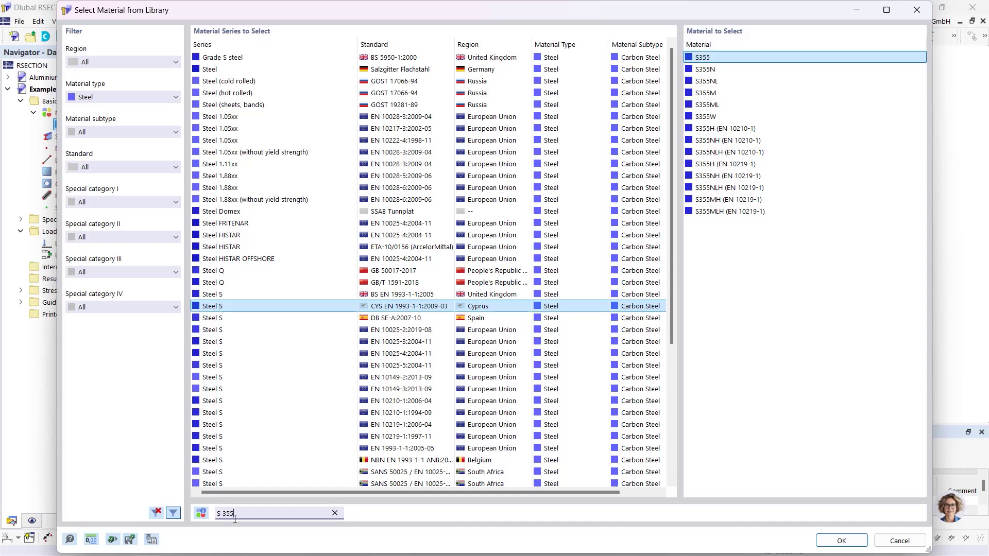
pyautogui.click(406, 449)
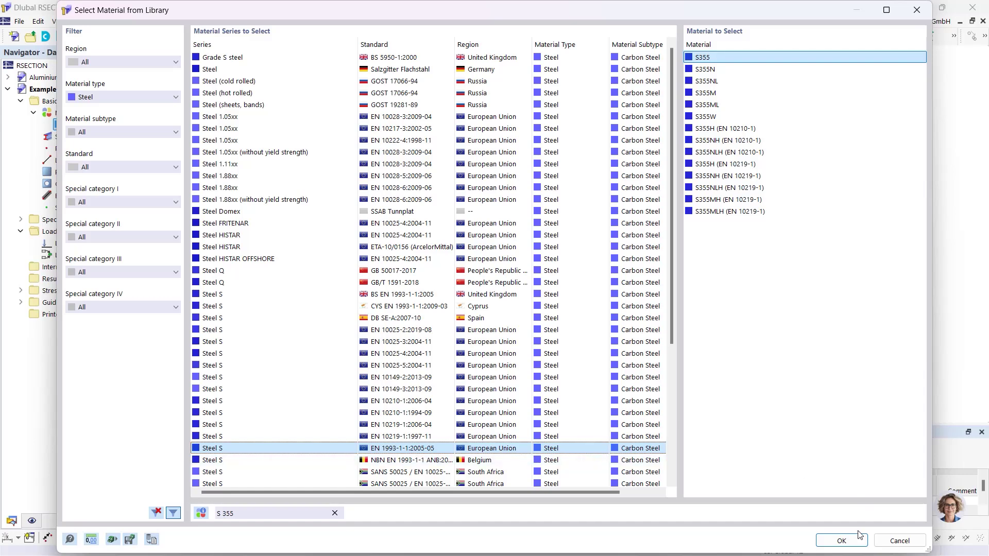
pyautogui.click(840, 539)
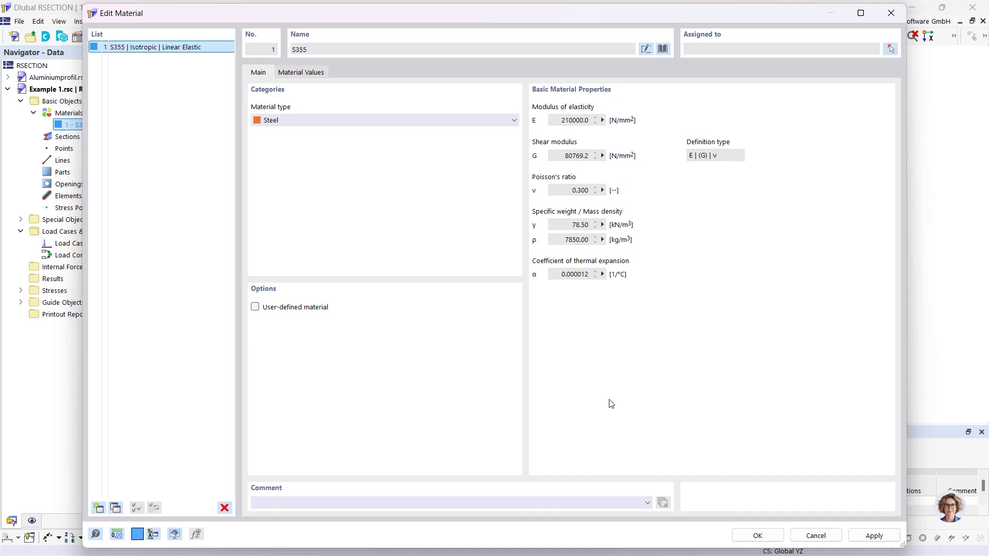
# - Enable the user-defined material option to view the editable material values, disable it again, and confirm the S355 material
pyautogui.click(255, 309)
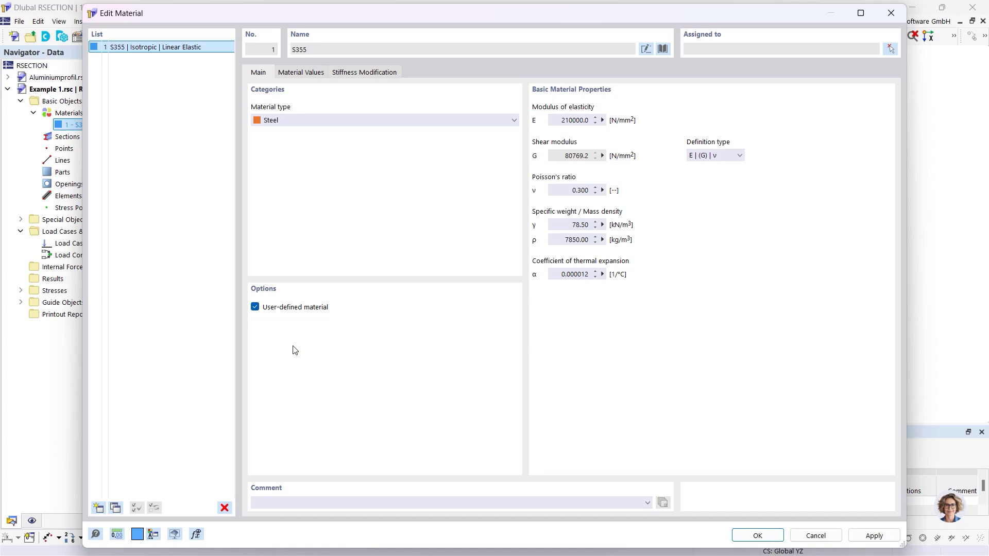
pyautogui.click(302, 74)
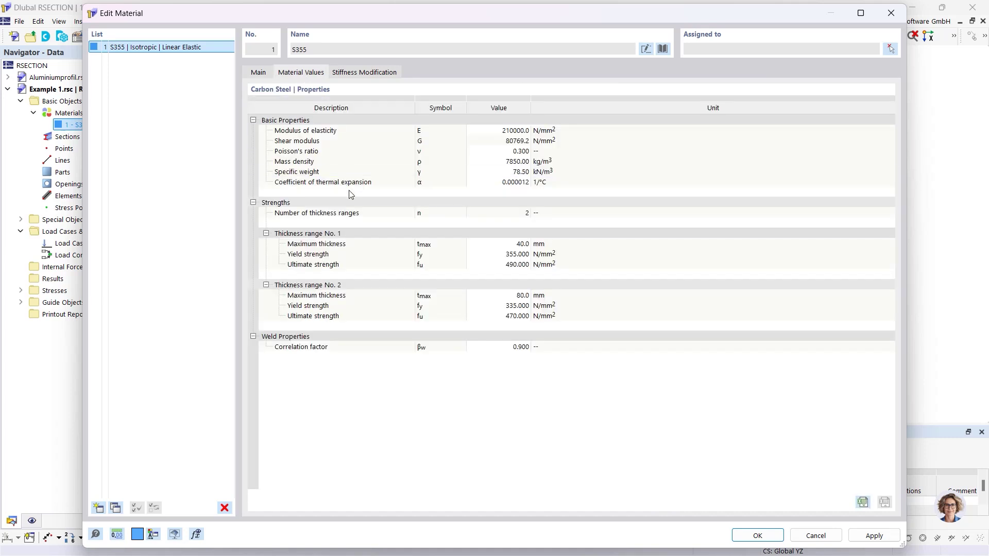
pyautogui.click(481, 131)
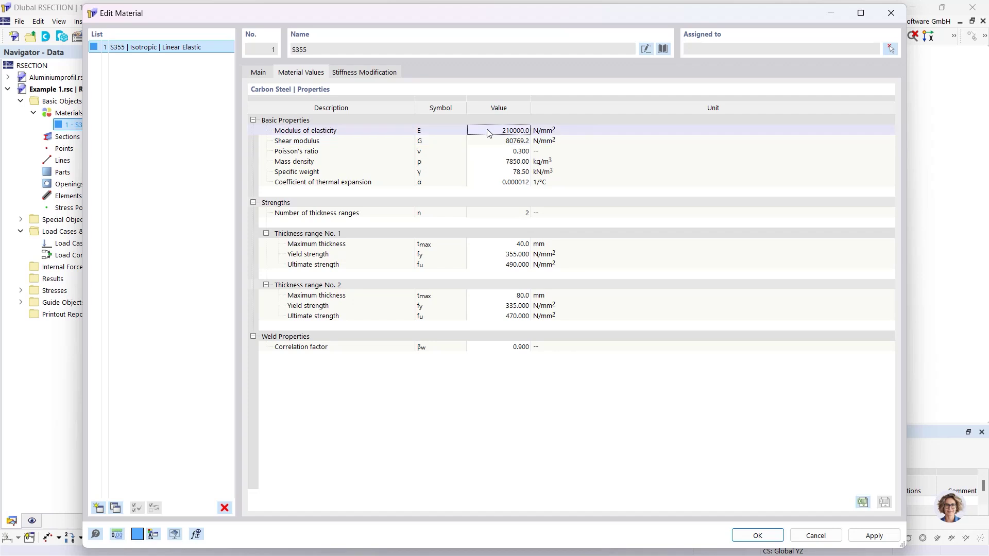
pyautogui.click(259, 73)
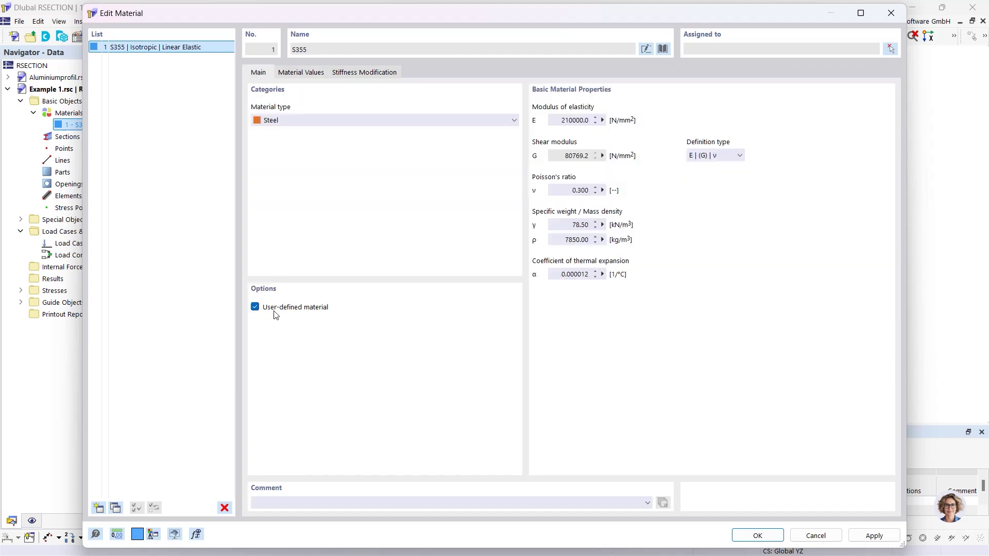
pyautogui.click(255, 307)
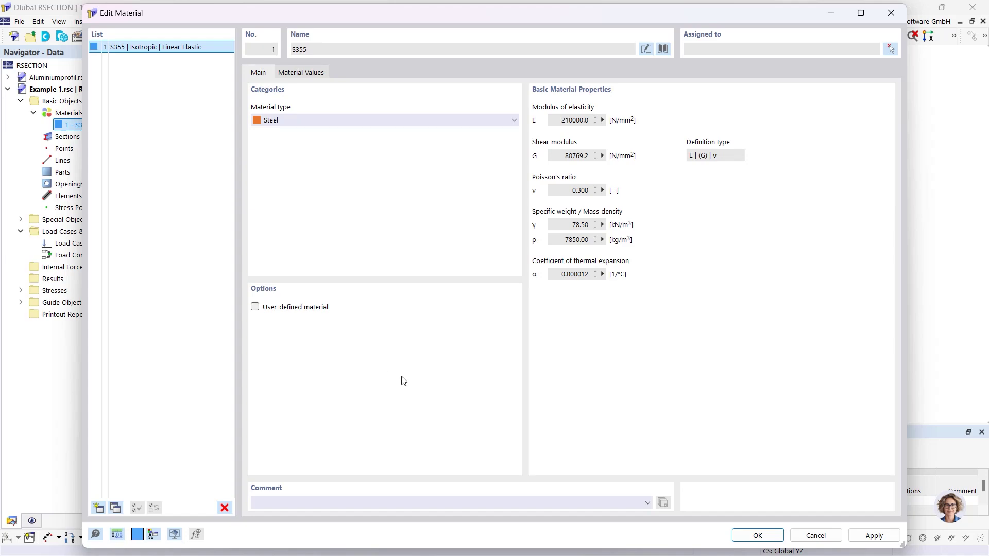
pyautogui.click(742, 536)
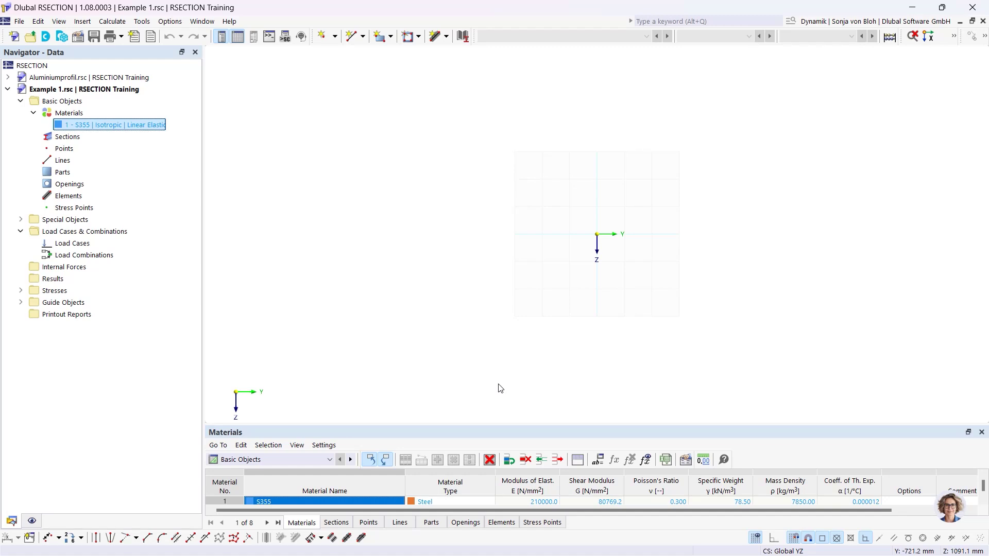
pyautogui.click(61, 173)
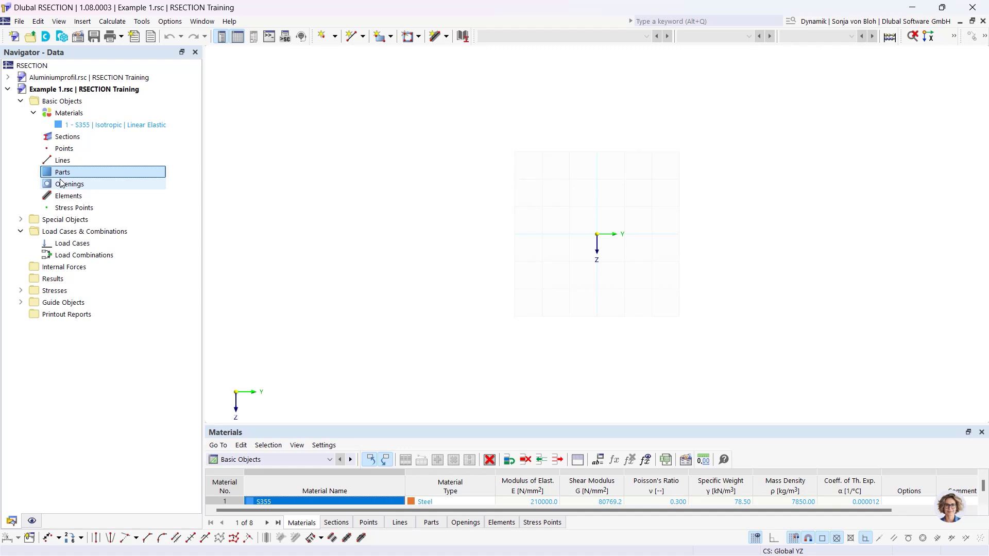
pyautogui.click(445, 37)
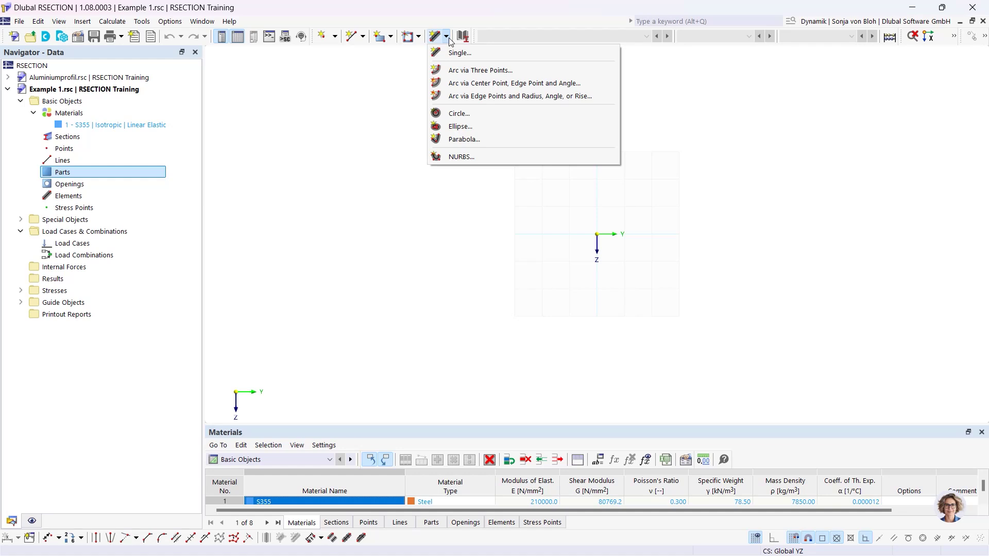
pyautogui.click(119, 181)
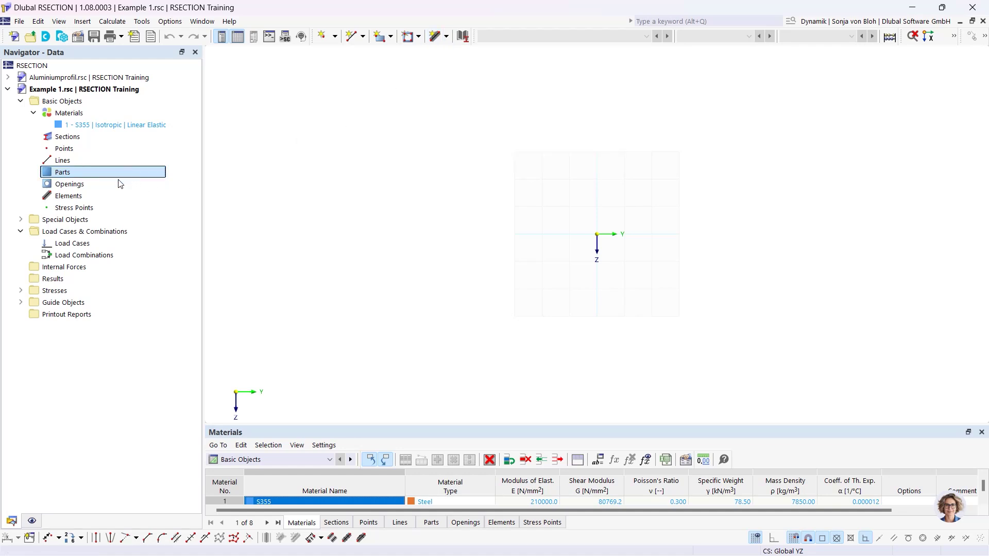
pyautogui.click(82, 198)
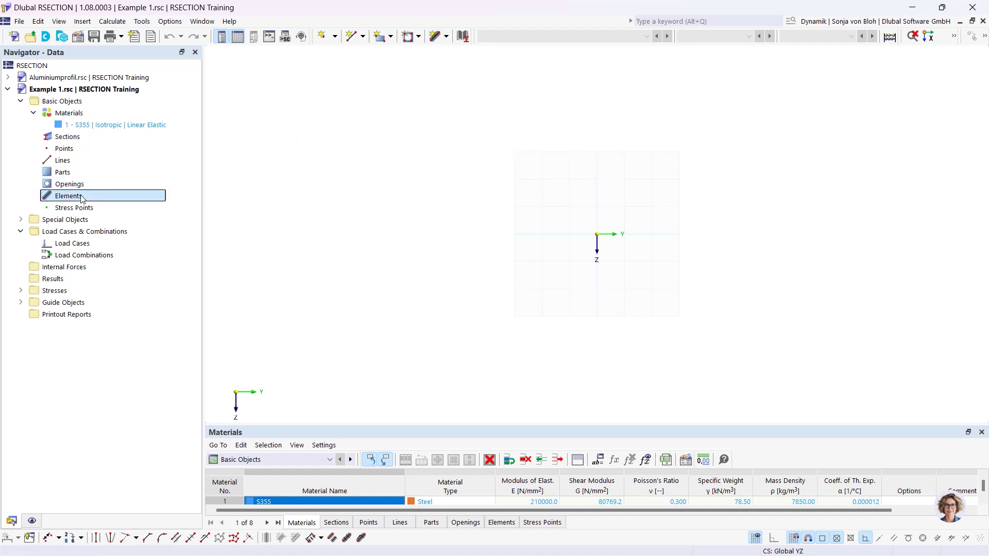
pyautogui.rightClick(81, 198)
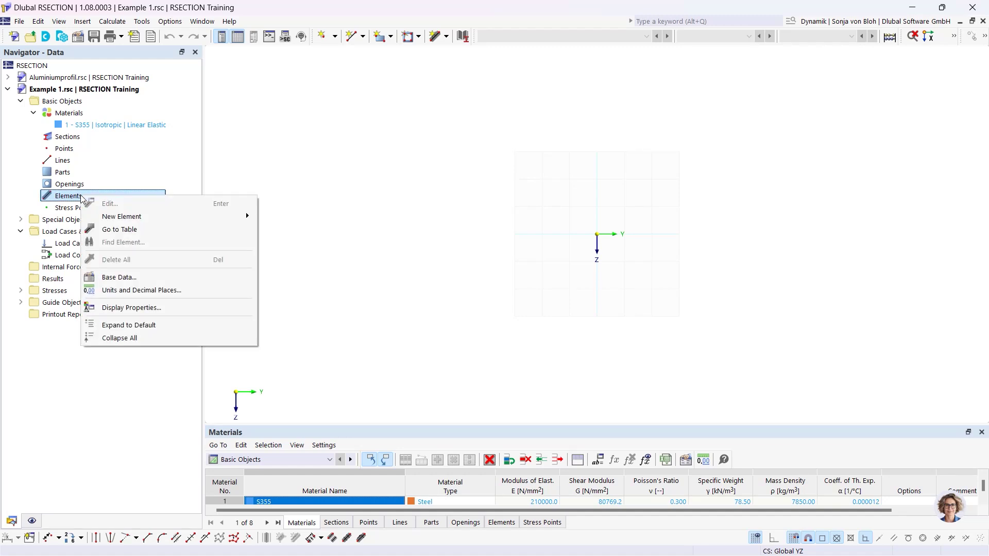
# - Place a single-line element by length and direction at the origin, 150 mm long, 10.7 mm thick, at 0°
pyautogui.moveTo(135, 223)
pyautogui.click(446, 37)
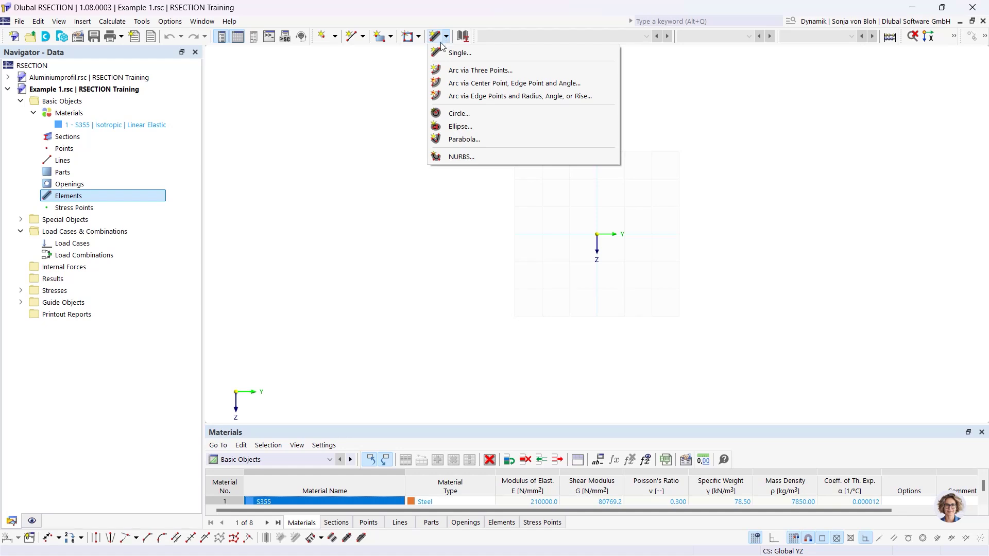
pyautogui.click(456, 53)
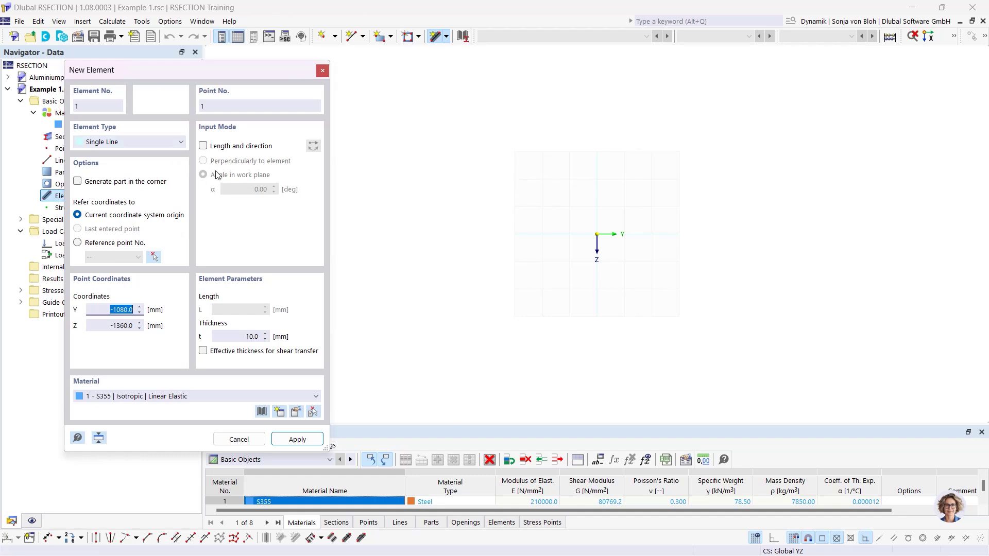
pyautogui.click(204, 146)
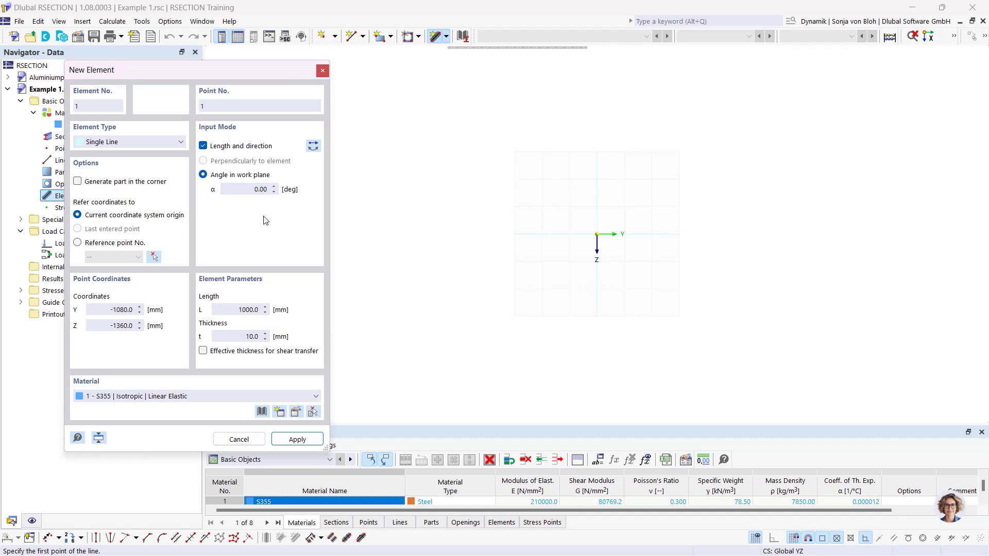
pyautogui.doubleClick(248, 310)
pyautogui.write('150')
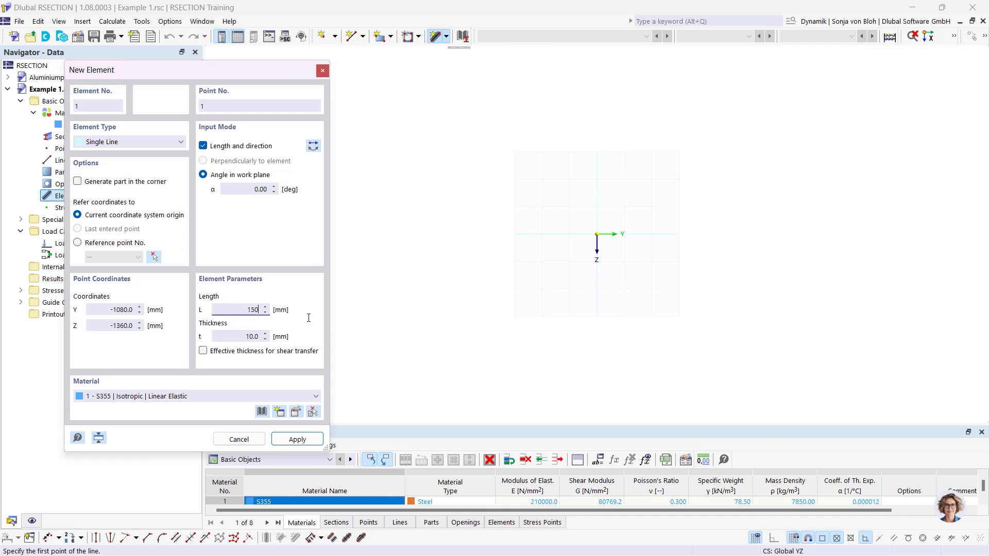
pyautogui.press('Tab')
pyautogui.write('10,7')
pyautogui.scroll(8, 631, 244)
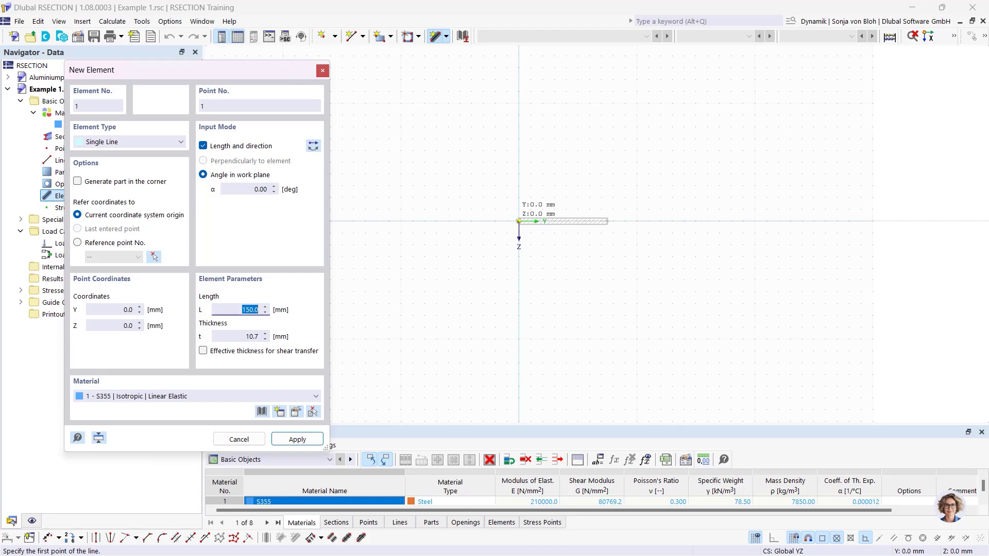
pyautogui.click(519, 221)
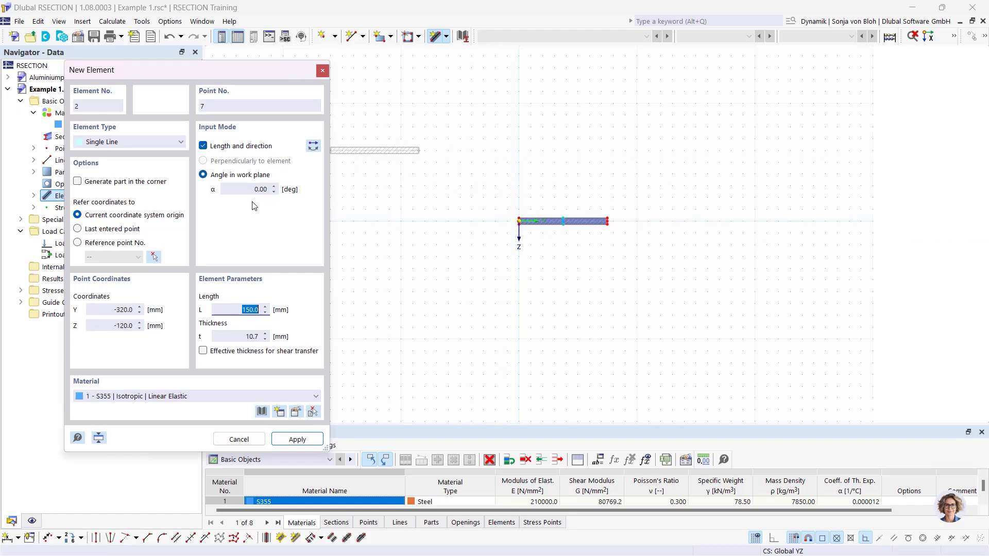
# - Place a web element 289.3 mm long and 7.1 mm thick at 90°, with reversed direction, upward from the midpoint of the bottom flange
pyautogui.click(246, 189)
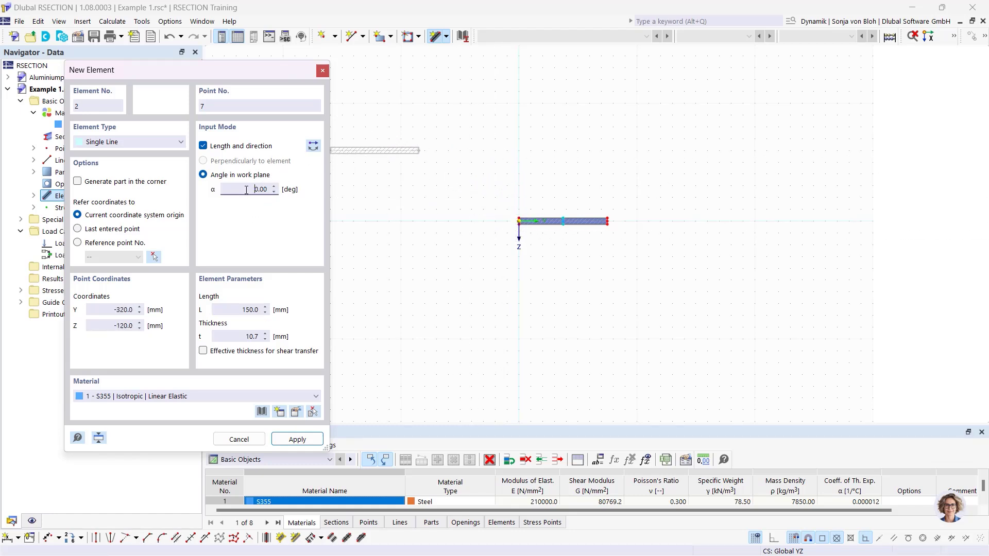
pyautogui.click(312, 147)
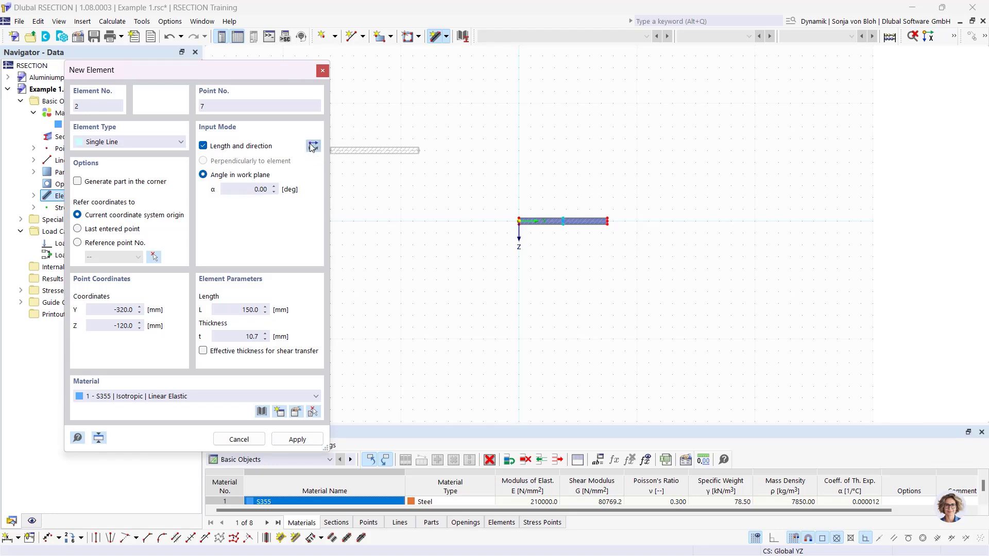
pyautogui.doubleClick(250, 189)
pyautogui.write('90')
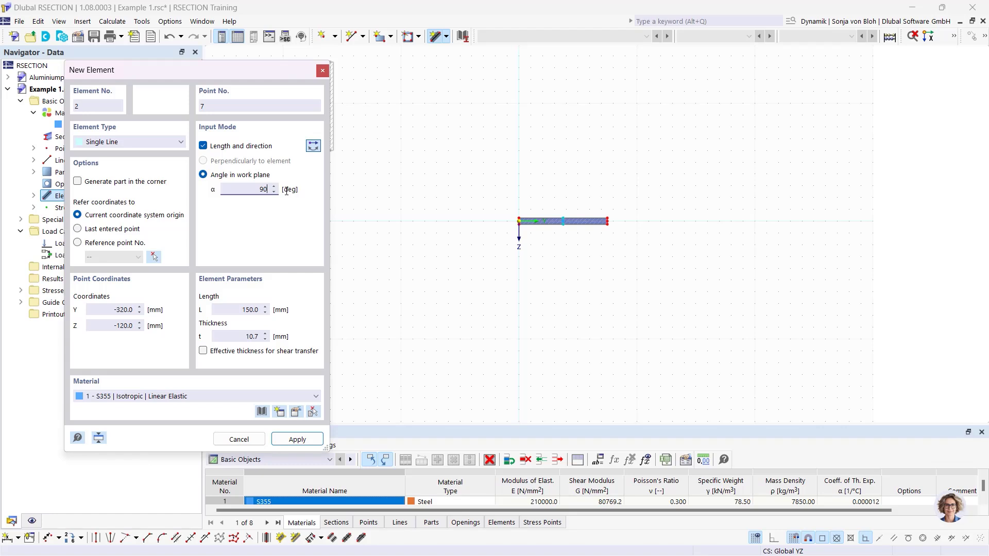
pyautogui.doubleClick(224, 310)
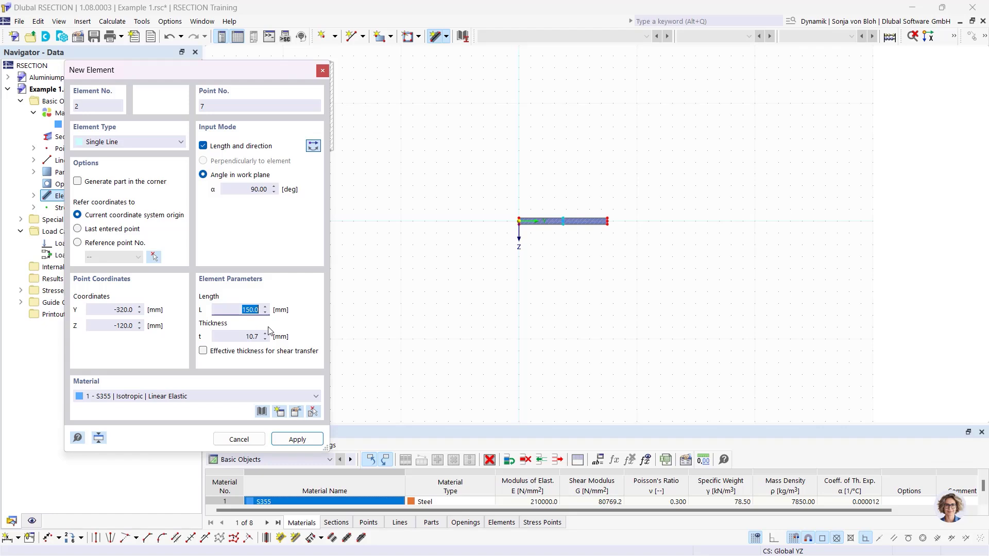
pyautogui.write('289.3')
pyautogui.press('Tab')
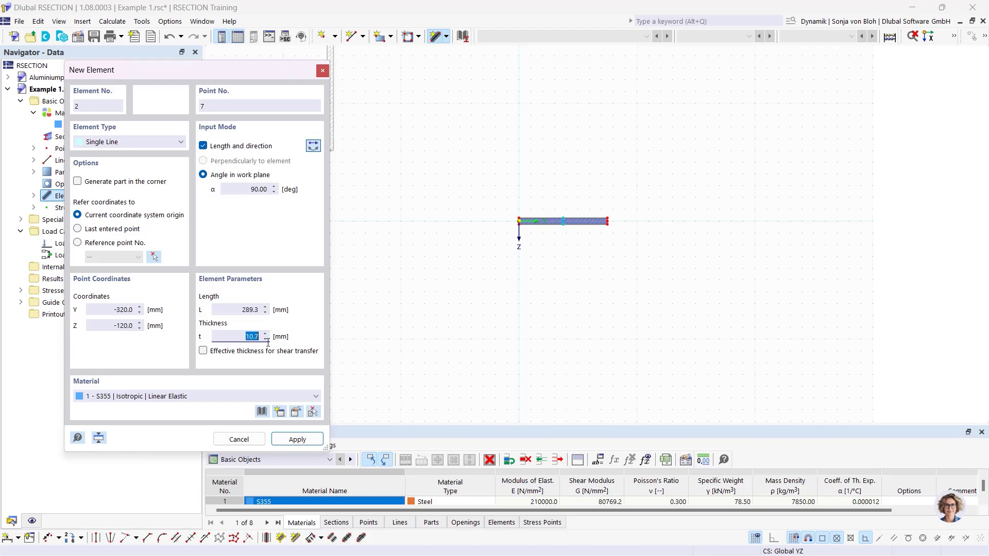
pyautogui.write('7,1')
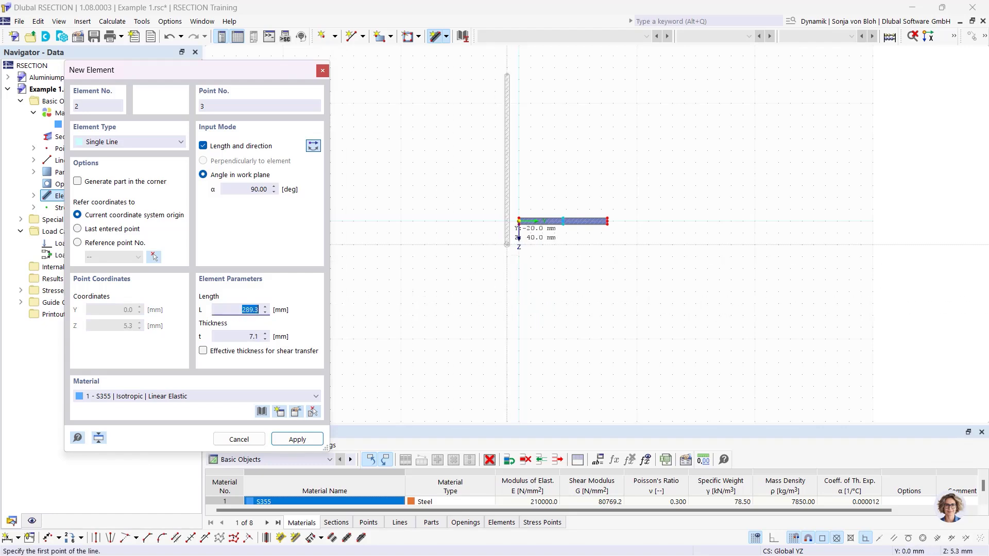
pyautogui.scroll(3, 536, 218)
pyautogui.scroll(2, 587, 223)
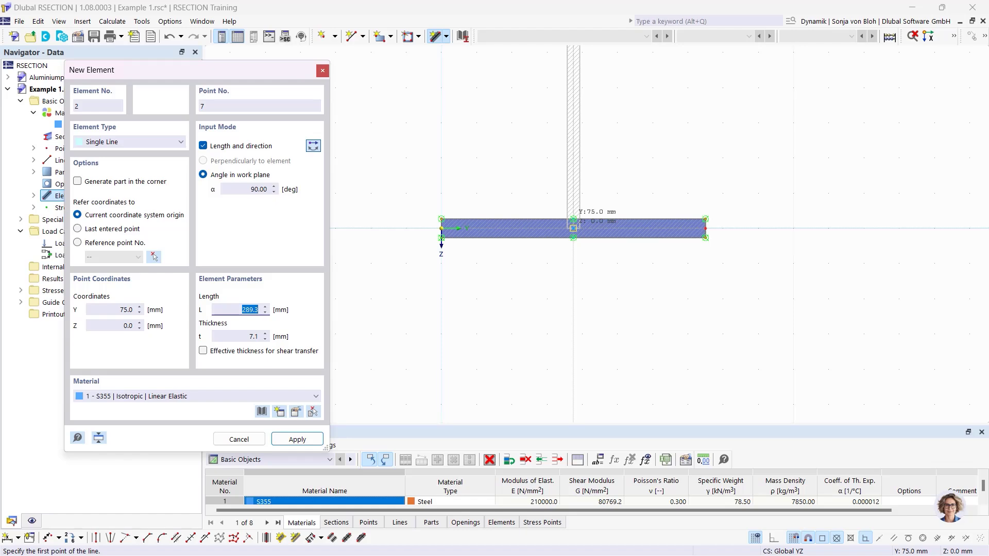
pyautogui.click(573, 227)
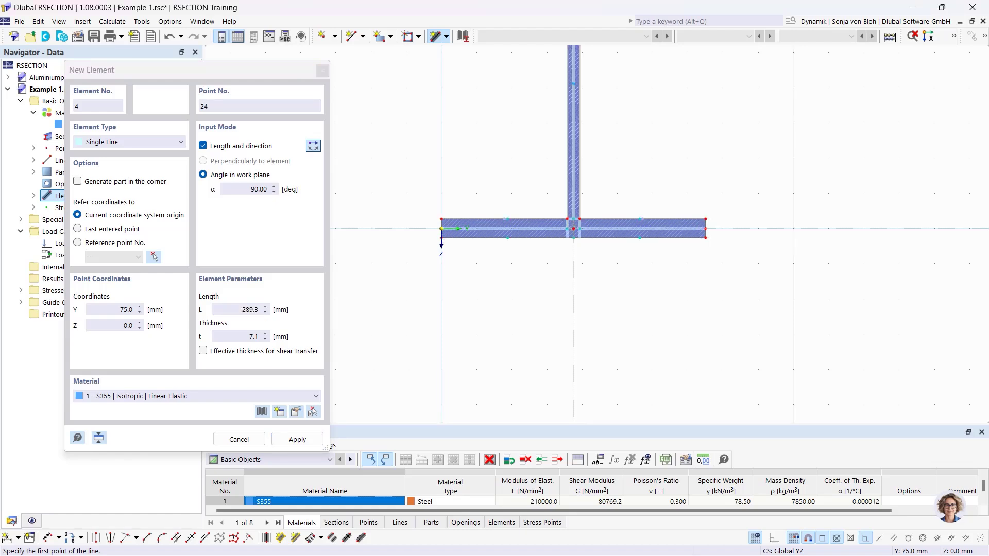
# - Add the left half of the top flange, 75 mm long and 10.7 mm thick at 0°, ending at the web's upper end point
pyautogui.scroll(-4, 574, 227)
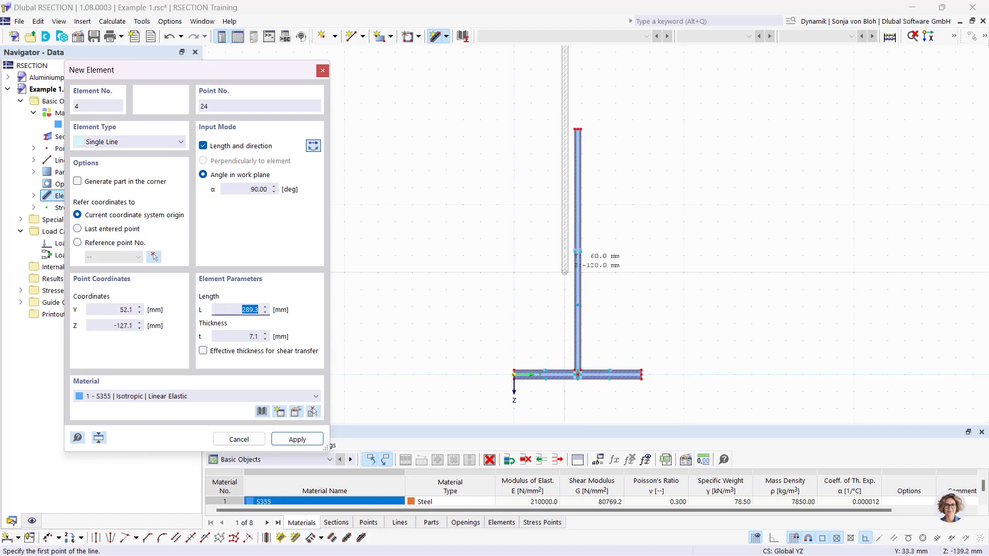
pyautogui.moveTo(247, 192); pyautogui.dragTo(324, 195)
pyautogui.press('Tab')
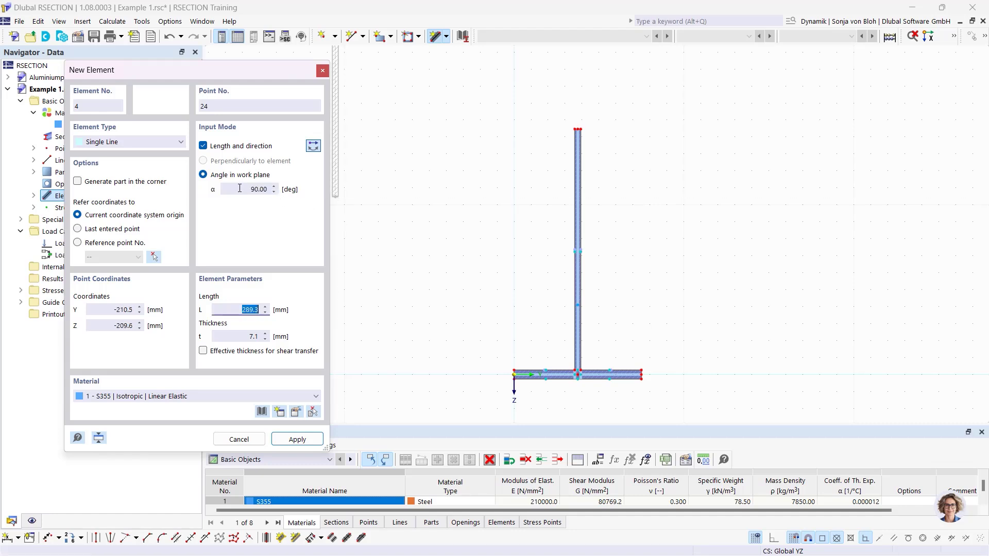
pyautogui.moveTo(241, 190); pyautogui.dragTo(275, 189)
pyautogui.write('0')
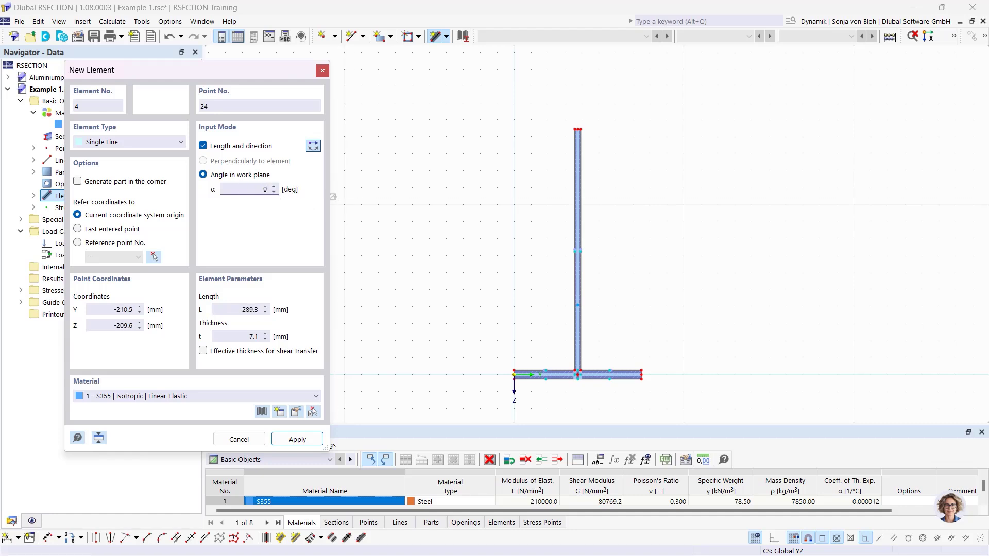
pyautogui.press('Tab')
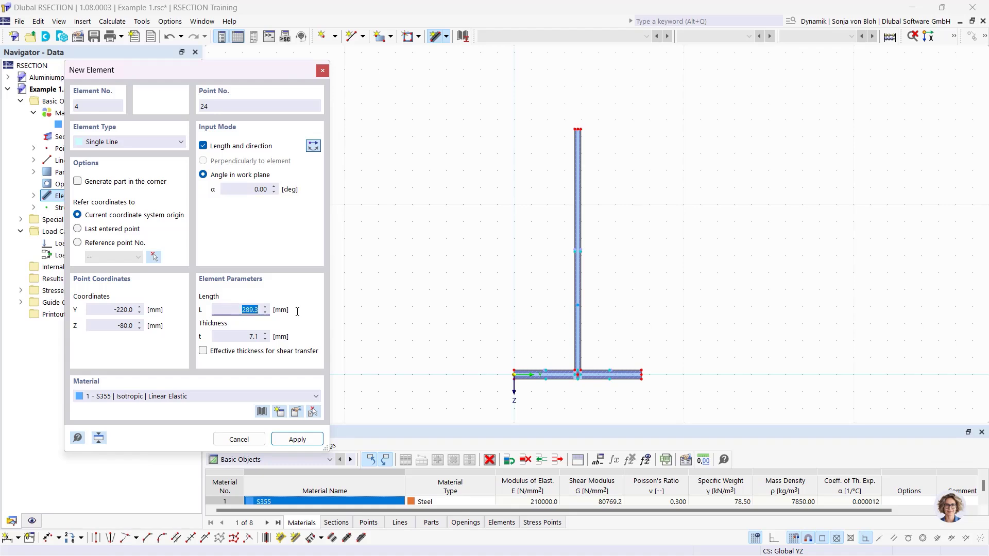
pyautogui.write('75')
pyautogui.press('Tab')
pyautogui.write('10')
pyautogui.write(',7')
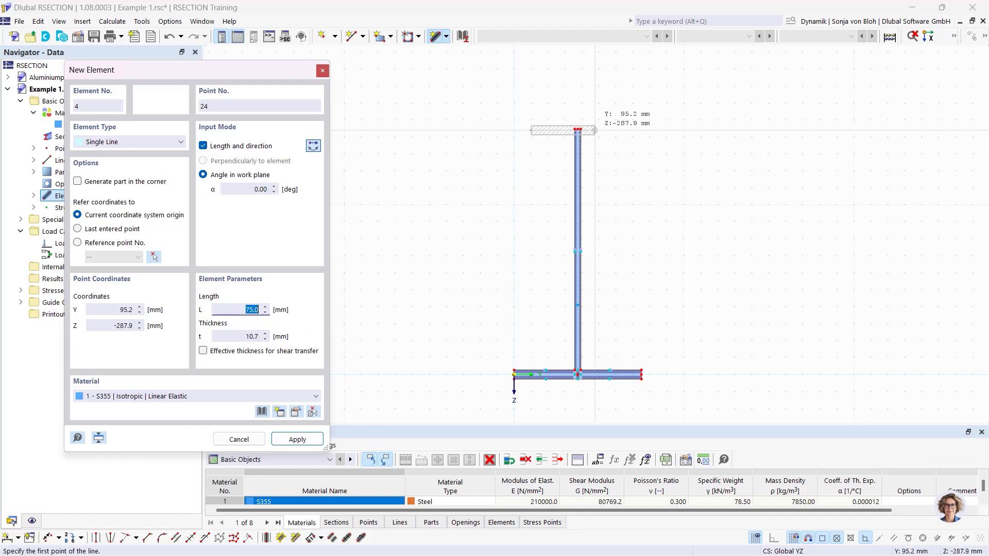
pyautogui.scroll(7, 584, 137)
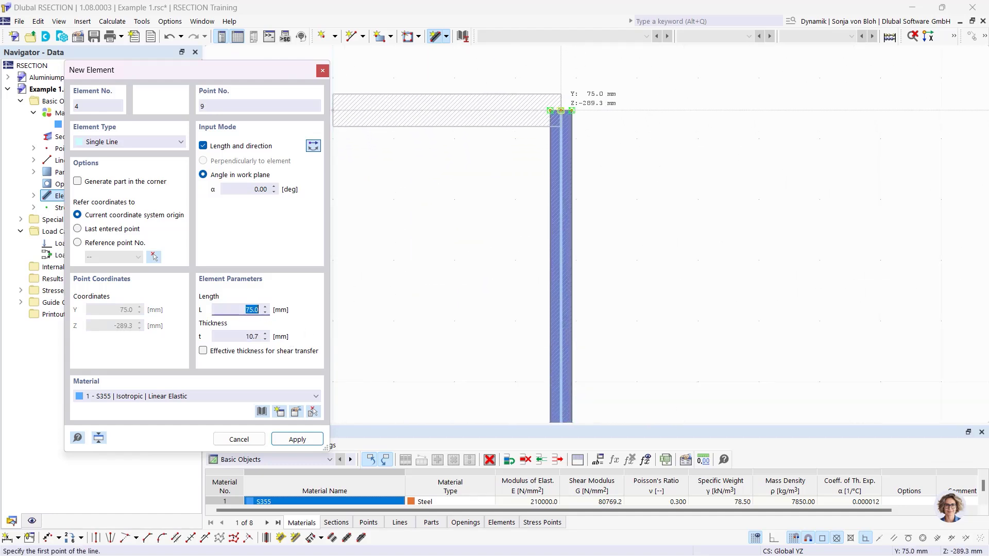
pyautogui.click(561, 110)
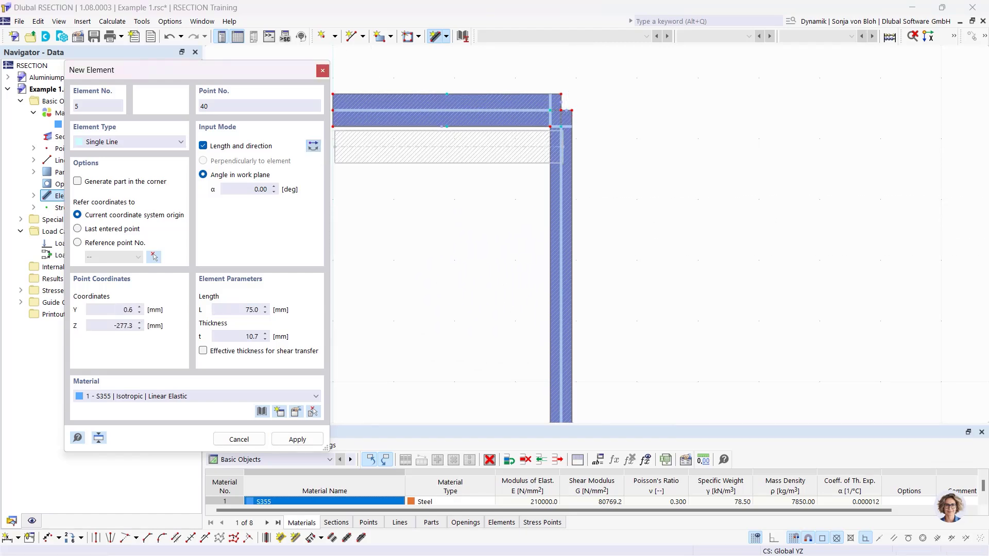
# - Add the right half of the top flange as a 75 mm element starting at the web's upper end point, and finish element input
pyautogui.scroll(3, 585, 117)
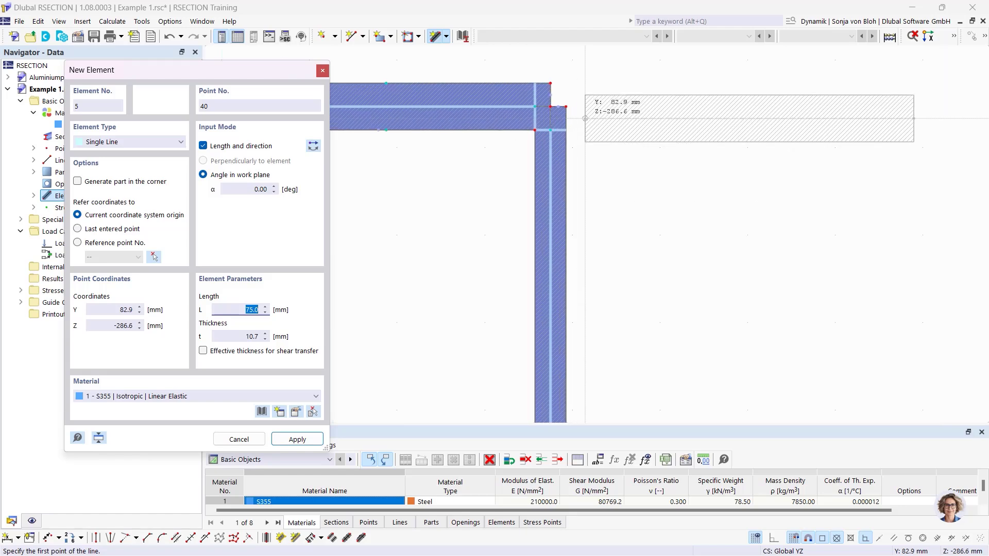
pyautogui.click(543, 104)
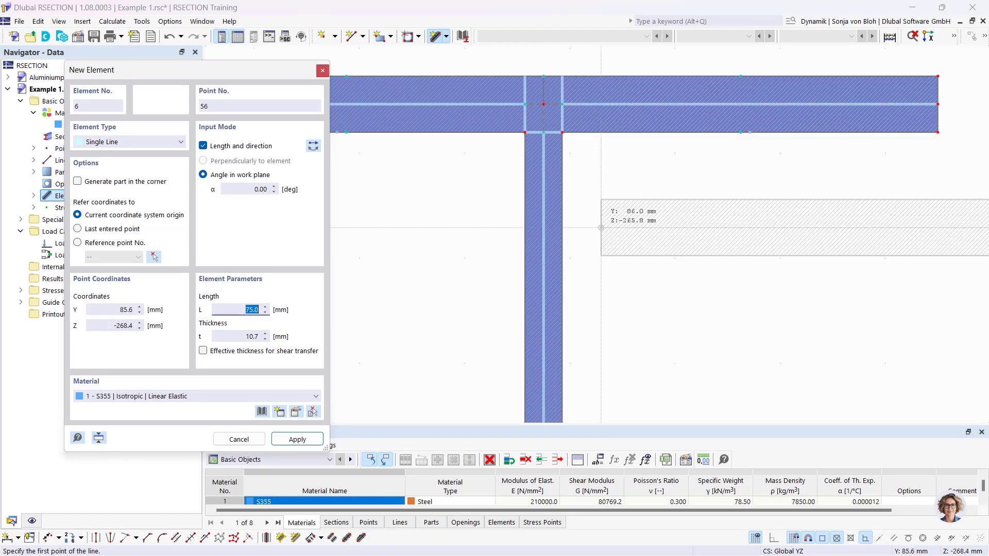
pyautogui.scroll(-2, 612, 255)
pyautogui.scroll(-5, 612, 255)
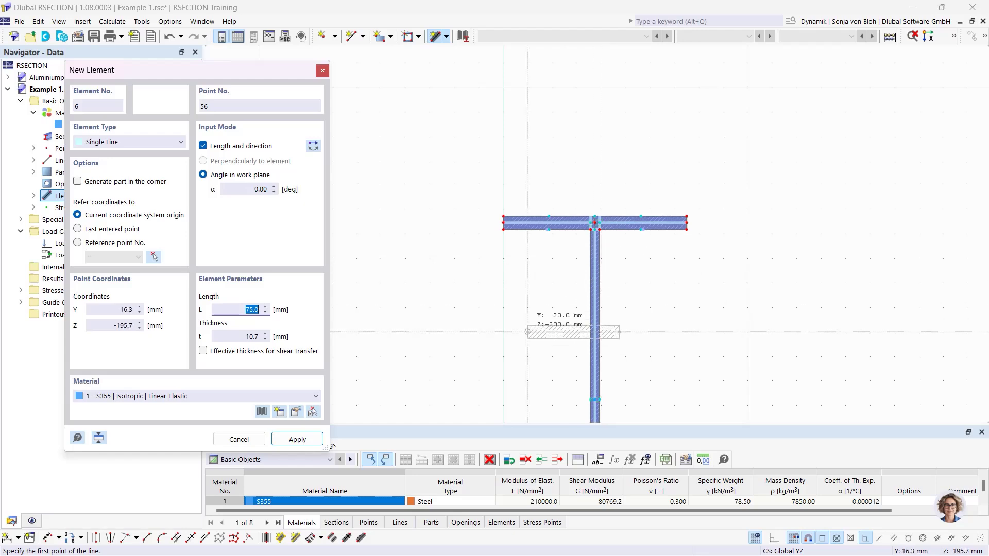
pyautogui.moveTo(521, 334); pyautogui.dragTo(511, 155, button='middle')
pyautogui.scroll(-2, 511, 155)
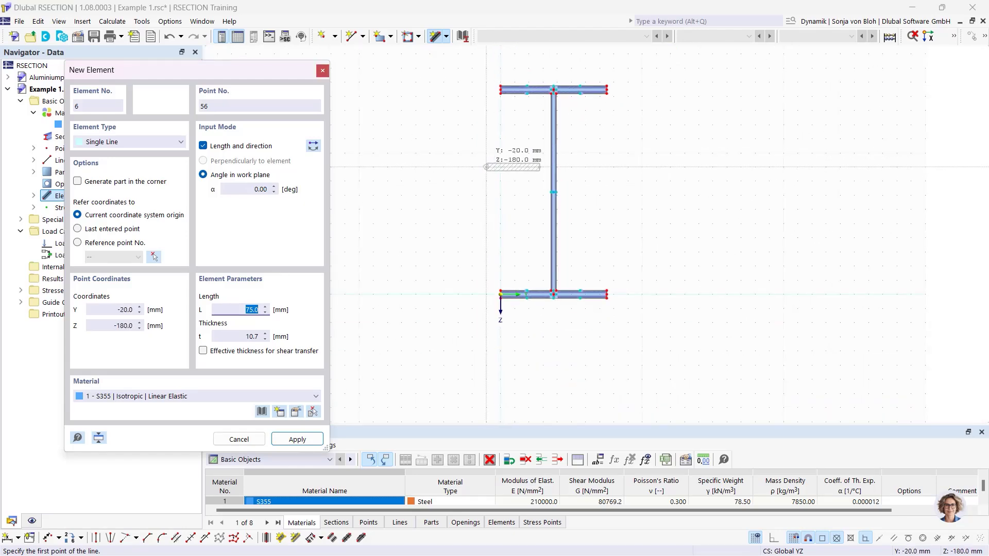
pyautogui.press('Escape')
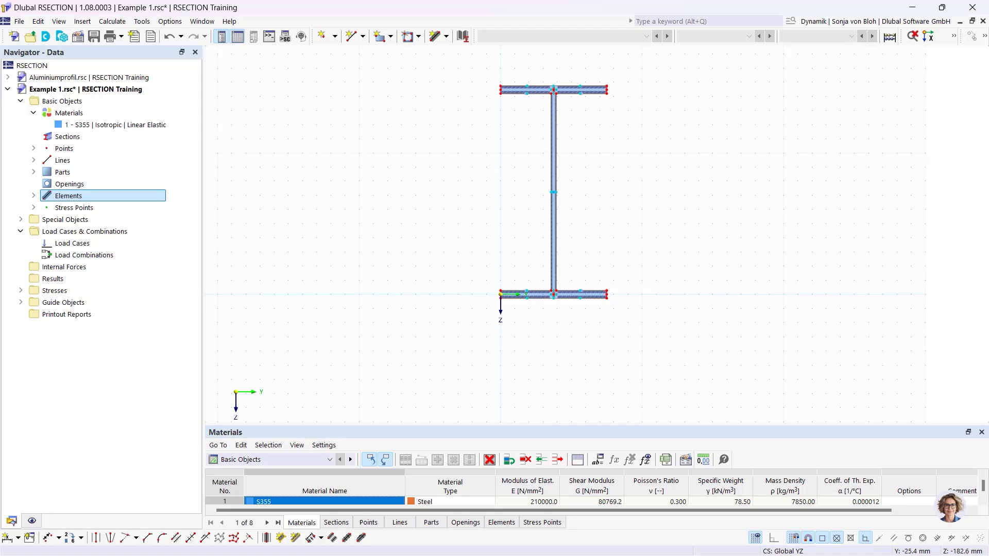
# - Round both corners between the top flange's underside and the web with a 15 mm radius
pyautogui.click(163, 538)
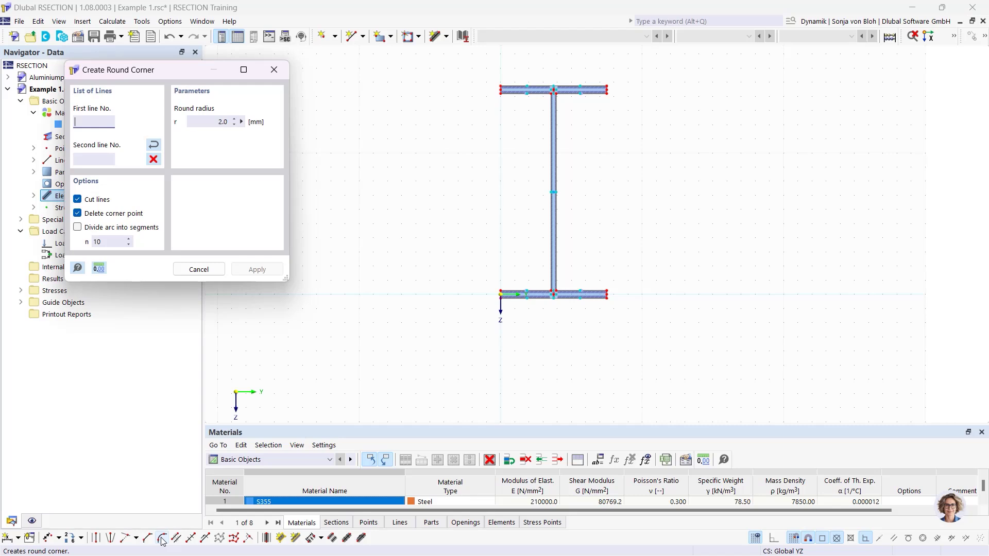
pyautogui.moveTo(172, 71); pyautogui.dragTo(256, 75)
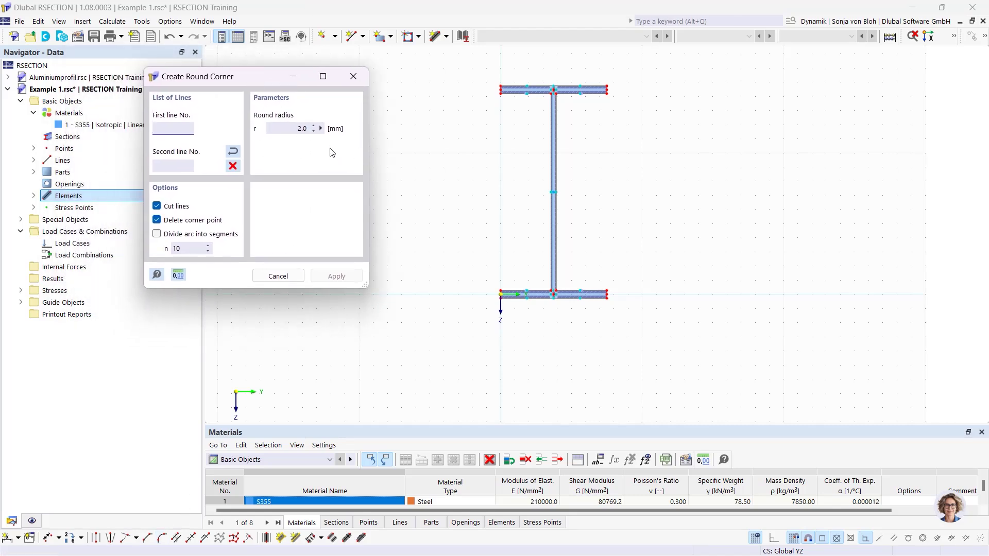
pyautogui.doubleClick(320, 128)
pyautogui.write('15')
pyautogui.scroll(2, 503, 97)
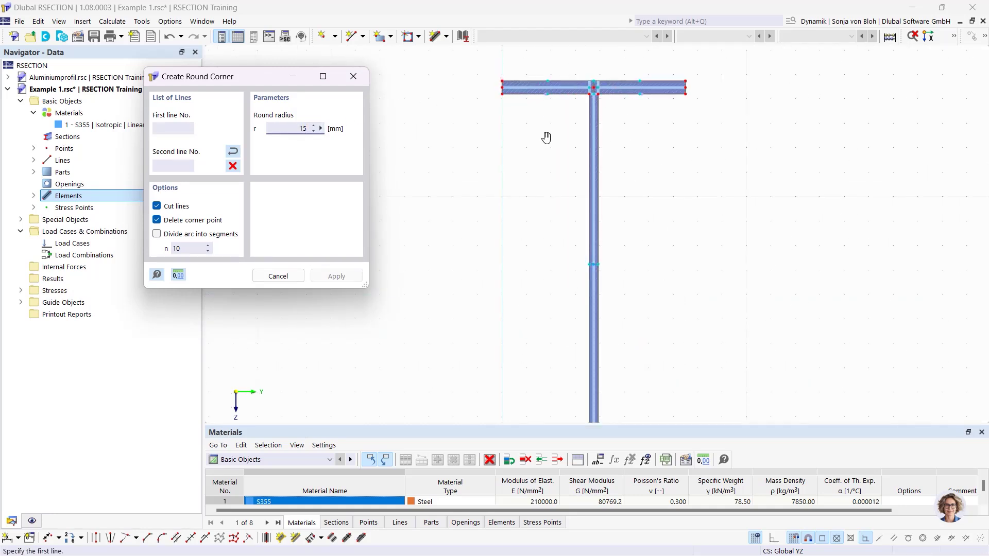
pyautogui.moveTo(546, 138); pyautogui.dragTo(525, 210, button='middle')
pyautogui.scroll(2, 534, 199)
pyautogui.click(536, 165)
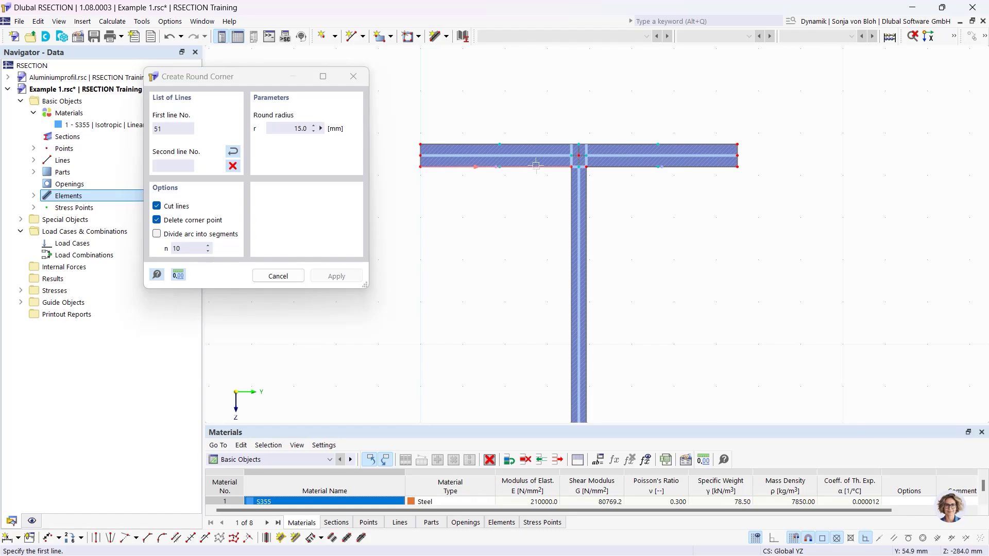
pyautogui.click(571, 209)
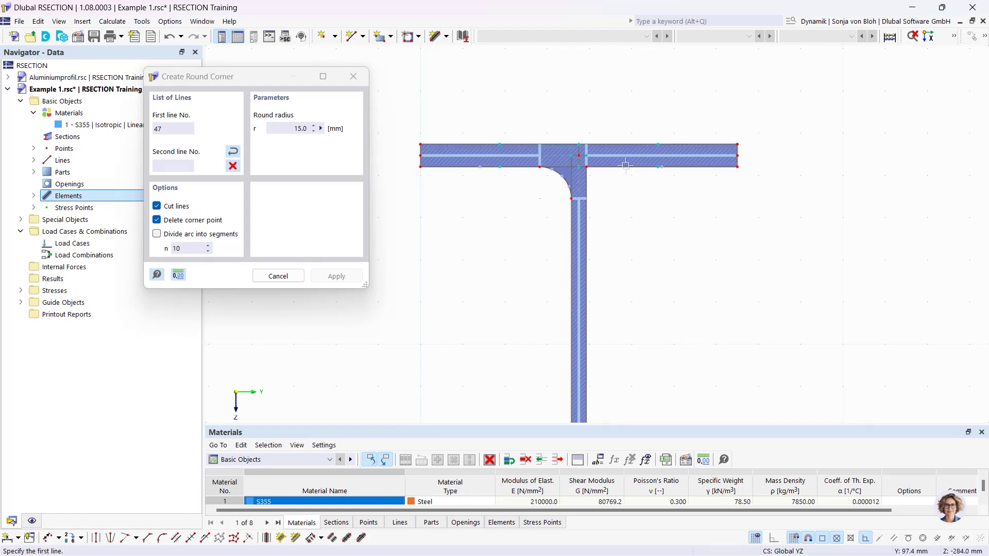
pyautogui.click(587, 192)
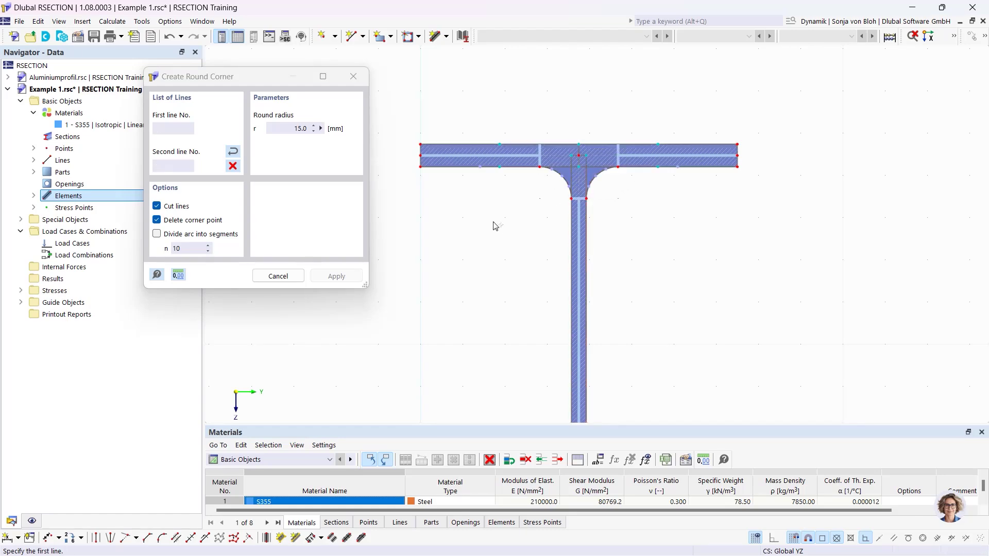
pyautogui.press('Escape')
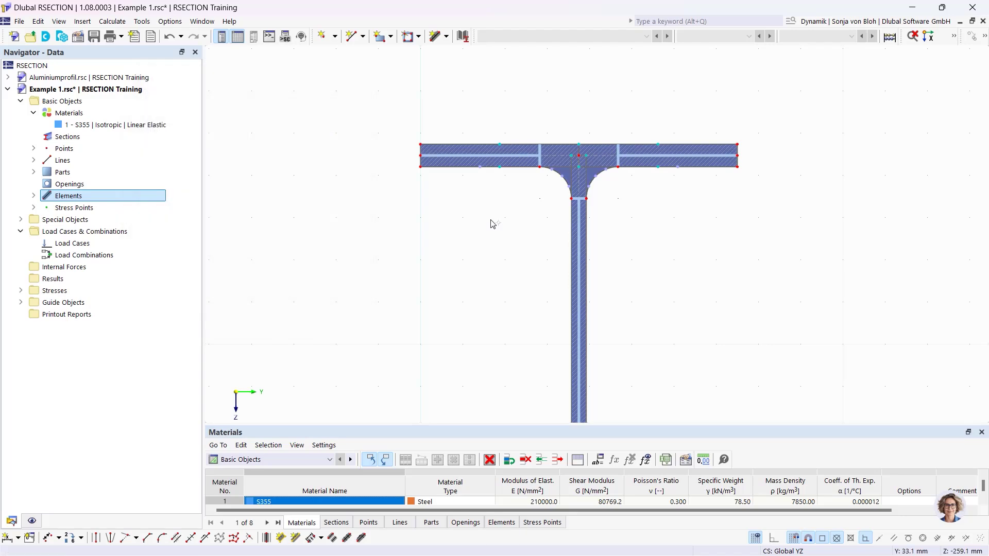
# - Set up an angled corner of type Edge and Angle with L1 as 6*sqrt(2) mm and an angle of 45°
pyautogui.scroll(-3, 491, 223)
pyautogui.moveTo(449, 213); pyautogui.dragTo(444, 173, button='middle')
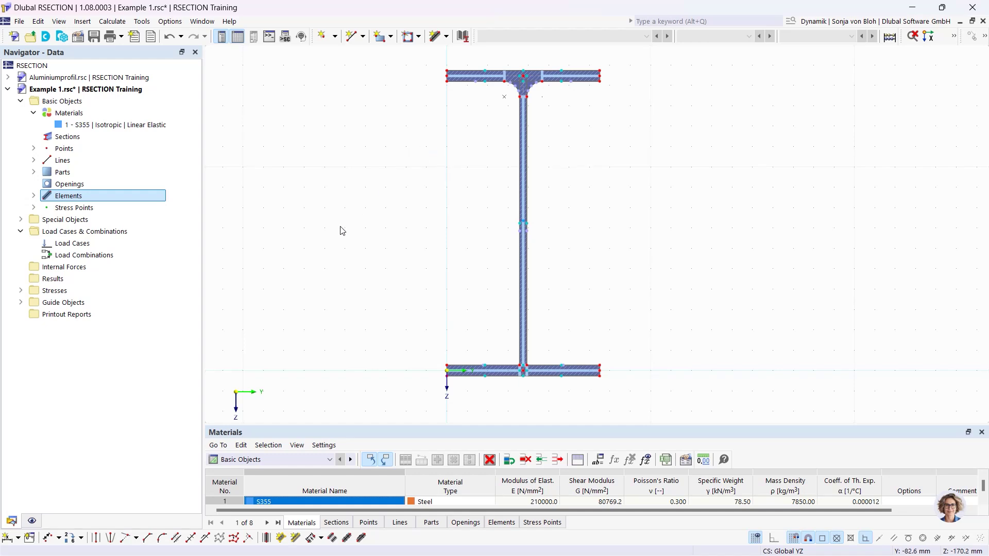
pyautogui.click(147, 538)
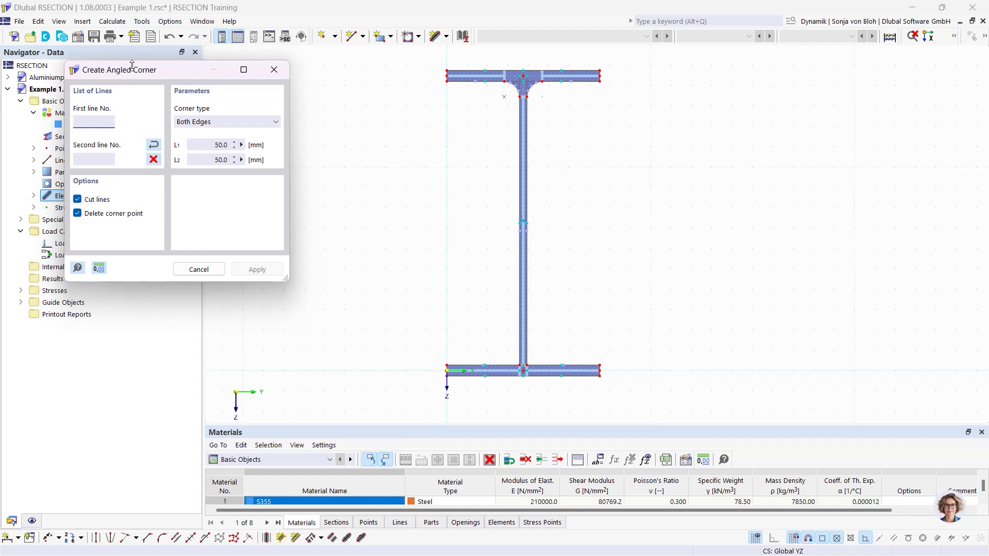
pyautogui.moveTo(133, 71); pyautogui.dragTo(201, 79)
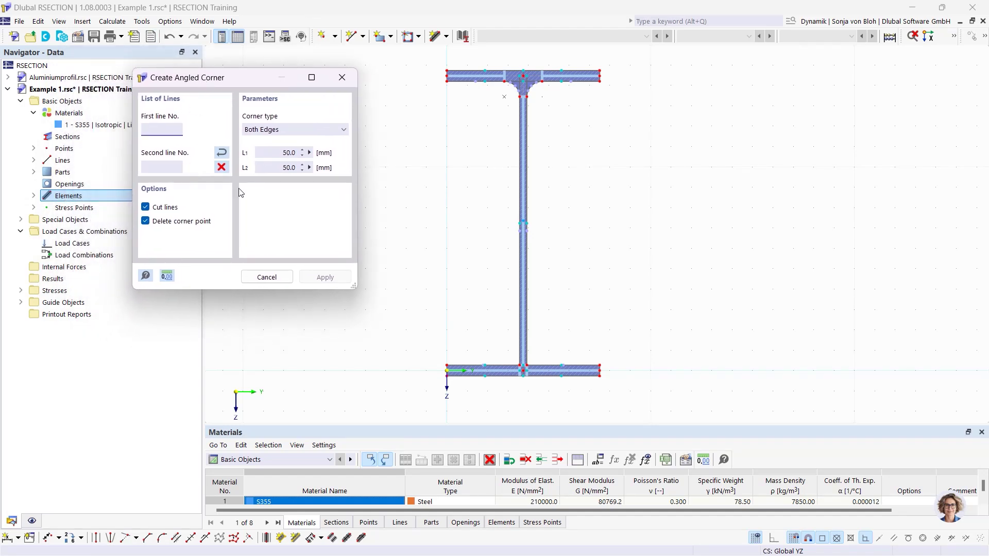
pyautogui.click(311, 130)
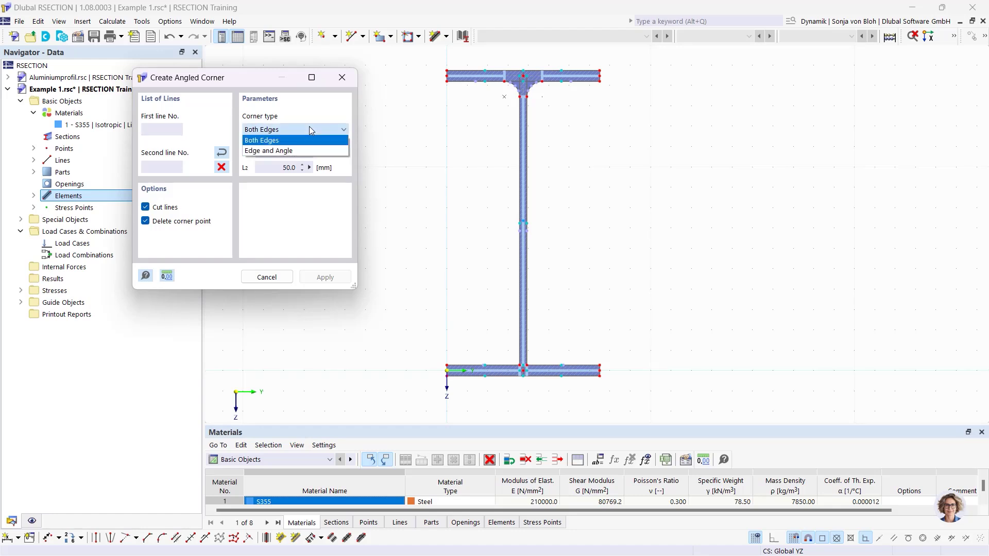
pyautogui.click(270, 152)
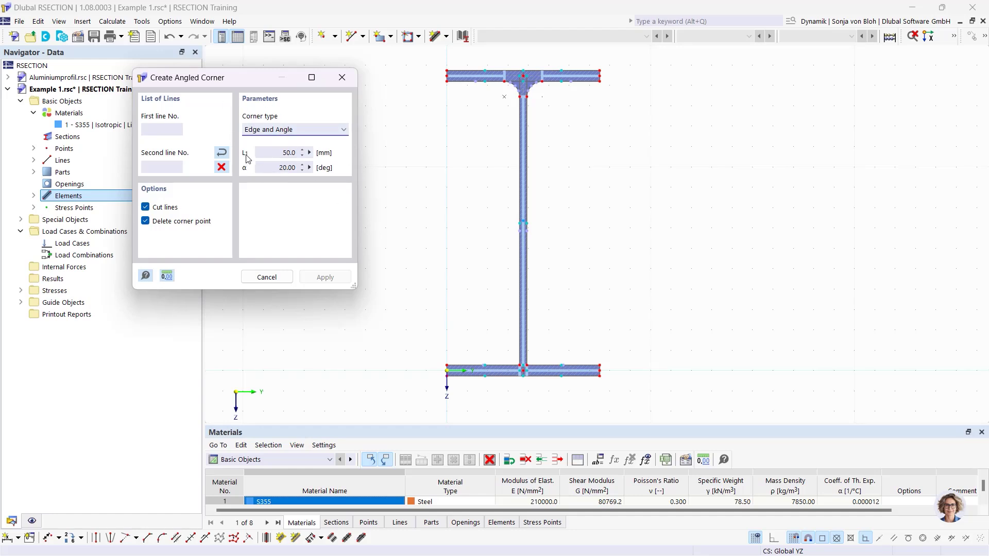
pyautogui.click(288, 153)
pyautogui.write('6*sqrt(2)')
pyautogui.click(278, 168)
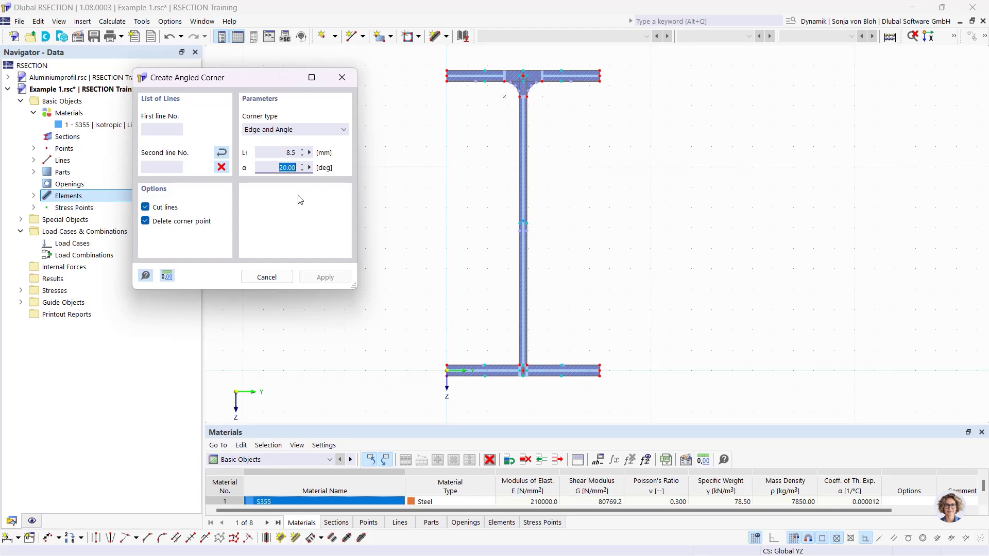
pyautogui.write('45')
# - Create the angled corners between the bottom flange's upper edge and both sides of the web, and finish corner input
pyautogui.scroll(2, 485, 360)
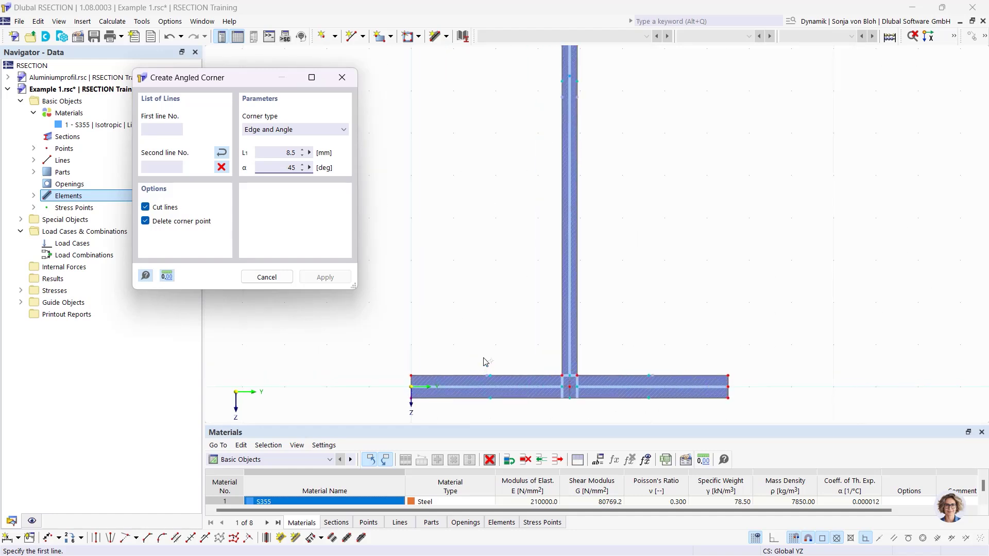
pyautogui.scroll(1, 517, 365)
pyautogui.click(517, 372)
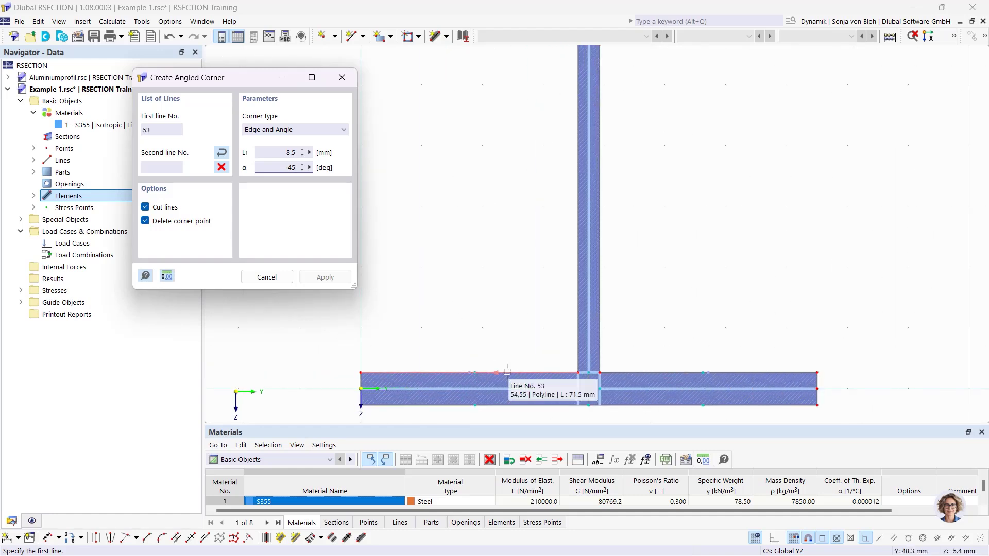
pyautogui.click(577, 328)
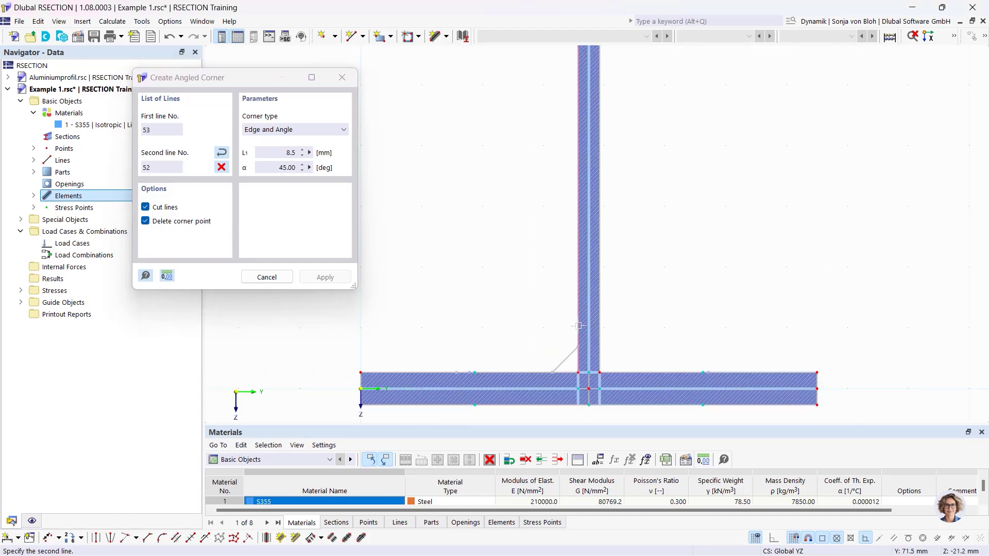
pyautogui.click(597, 320)
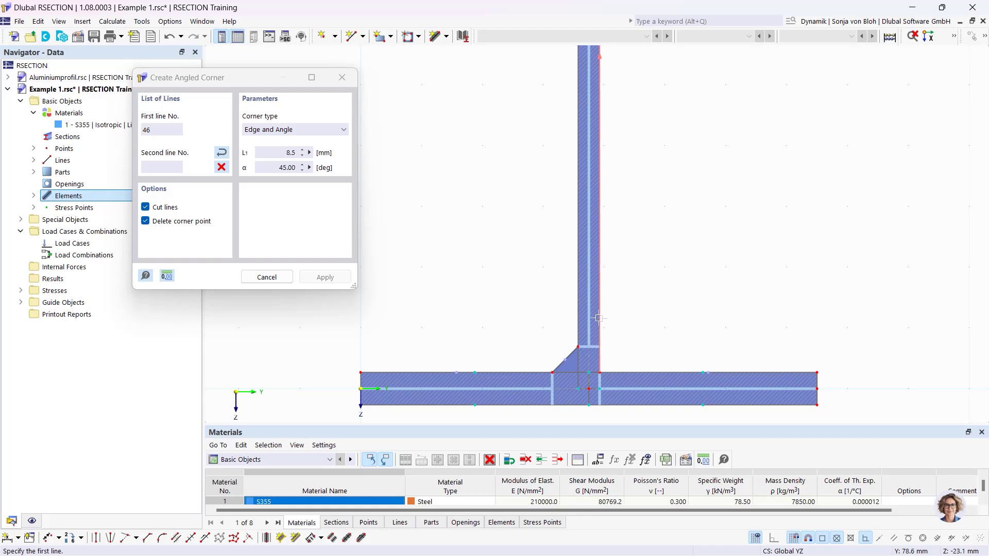
pyautogui.click(613, 372)
pyautogui.press('Escape')
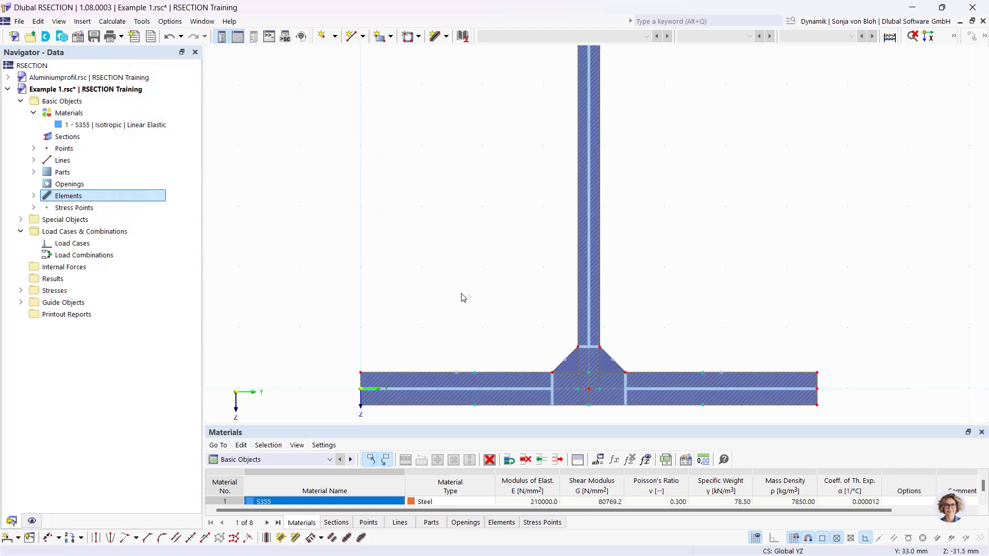
# - Examine the subpanels in the two halves of the top flange by selecting each in turn
pyautogui.scroll(-5, 464, 298)
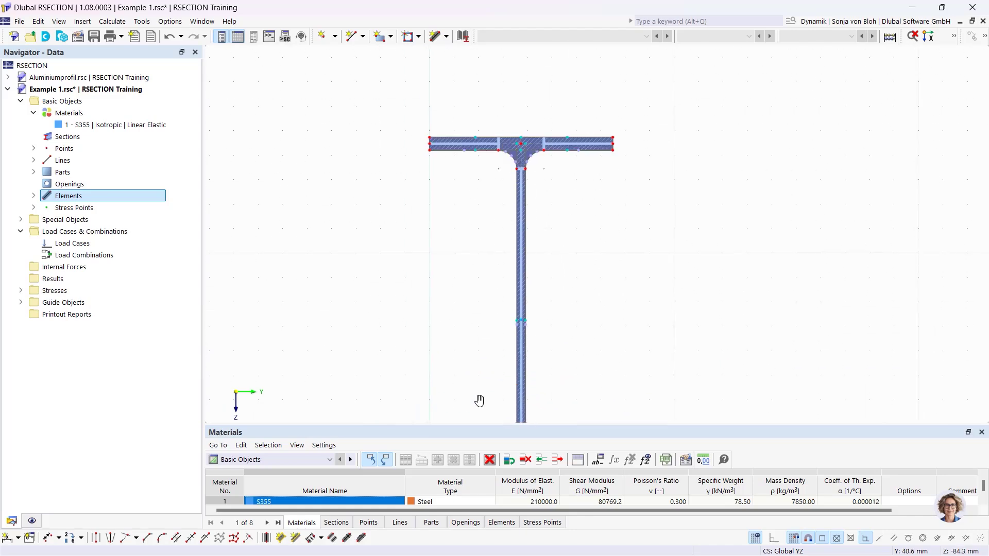
pyautogui.scroll(2, 504, 236)
pyautogui.scroll(2, 502, 234)
pyautogui.moveTo(499, 168); pyautogui.dragTo(520, 360, button='middle')
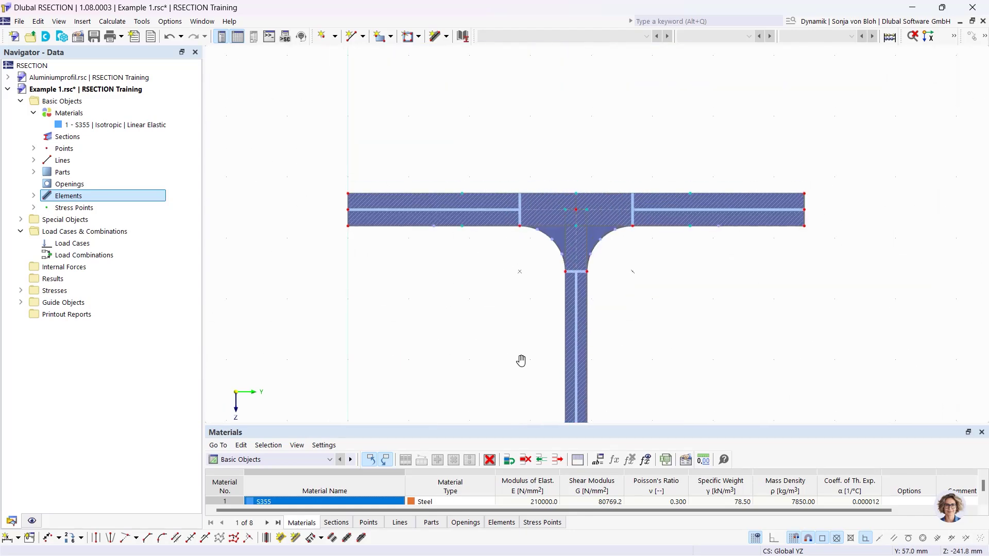
pyautogui.scroll(1, 508, 220)
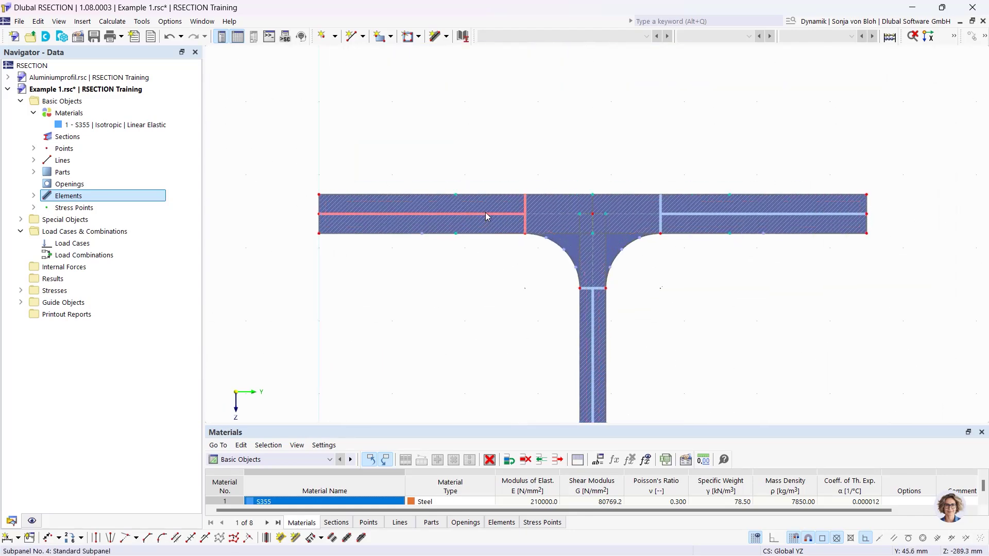
pyautogui.click(487, 212)
pyautogui.click(693, 215)
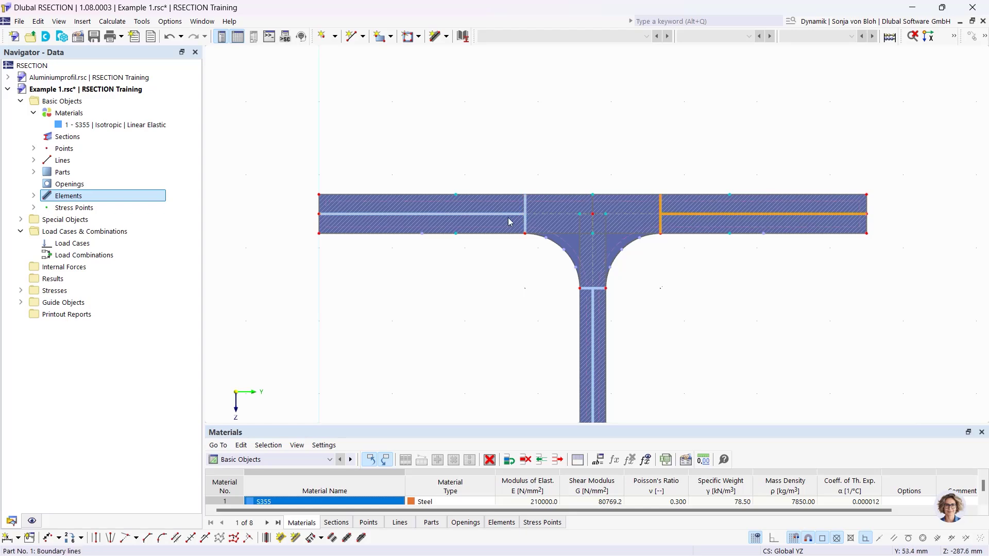
pyautogui.click(508, 212)
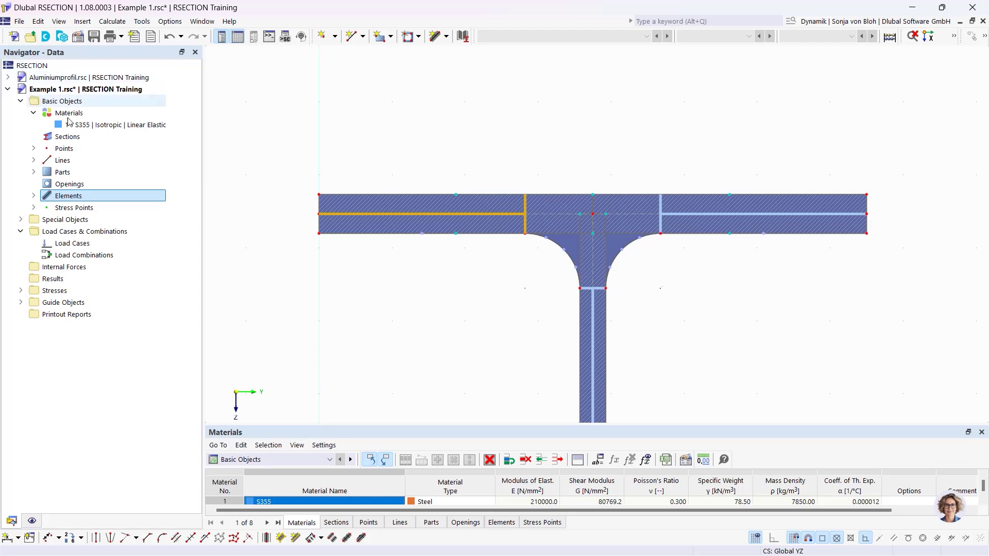
# - Create two permanent load cases, naming the first N and the second My
pyautogui.rightClick(70, 245)
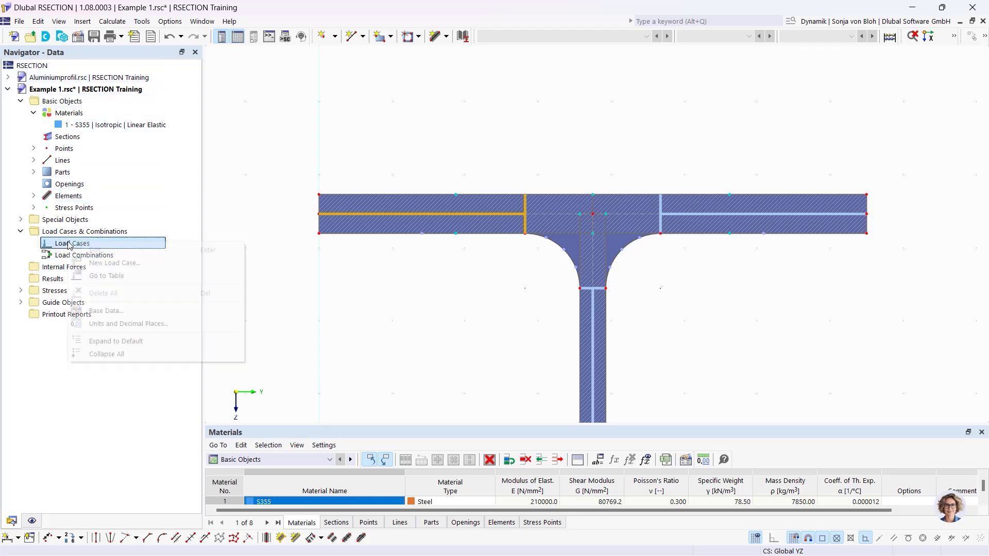
pyautogui.click(139, 266)
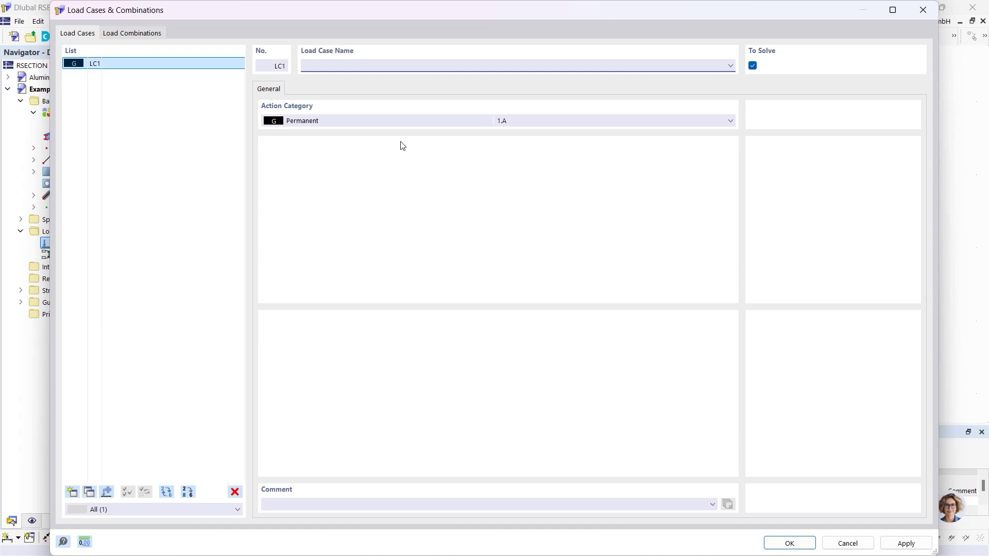
pyautogui.write('N')
pyautogui.click(73, 493)
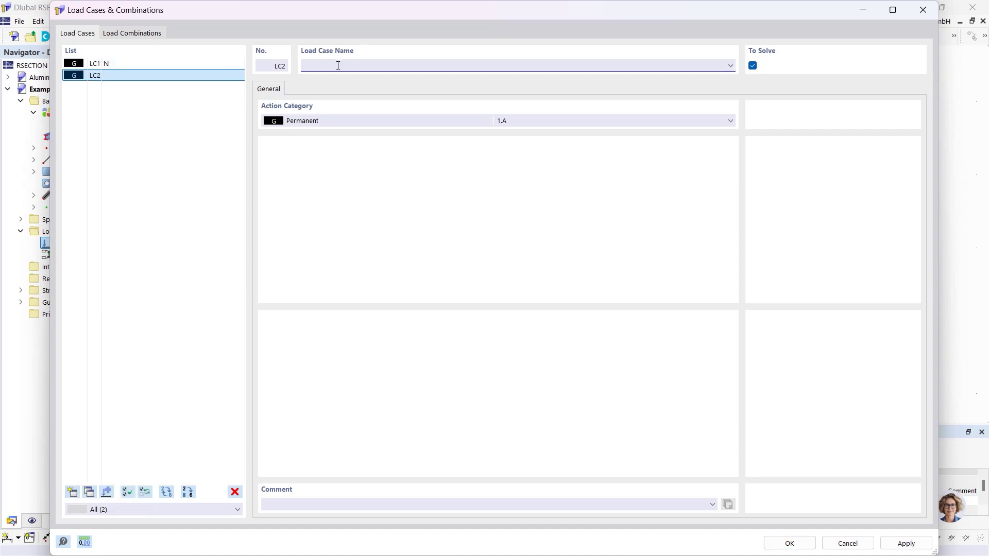
pyautogui.write('My')
# - Create a load combination of load cases N and My, both with factor 1.00, and confirm the load definitions
pyautogui.click(147, 34)
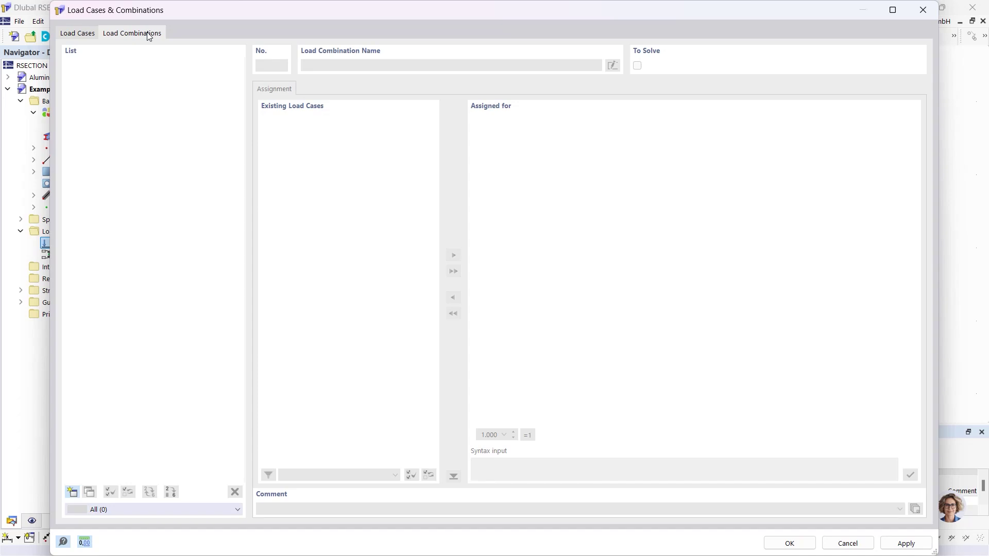
pyautogui.click(73, 492)
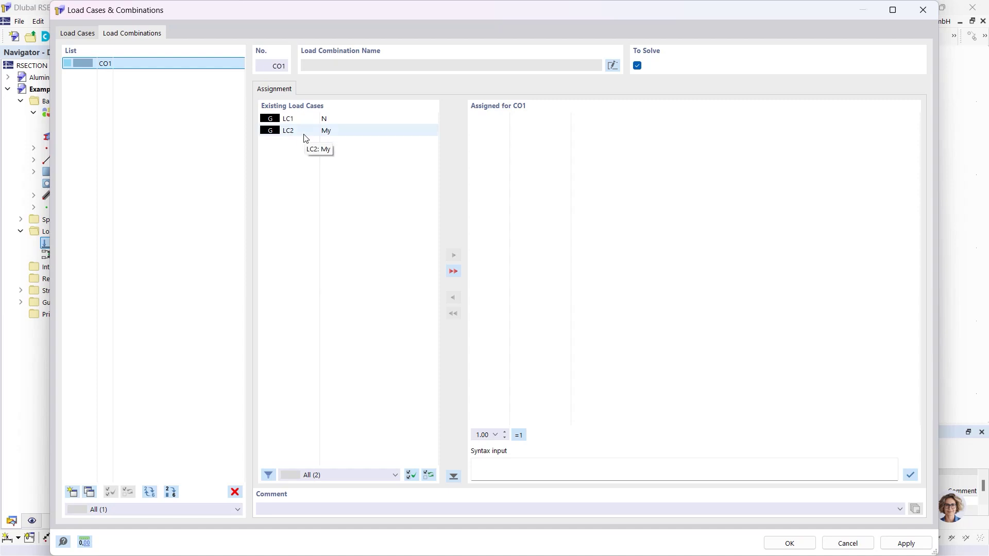
pyautogui.click(452, 272)
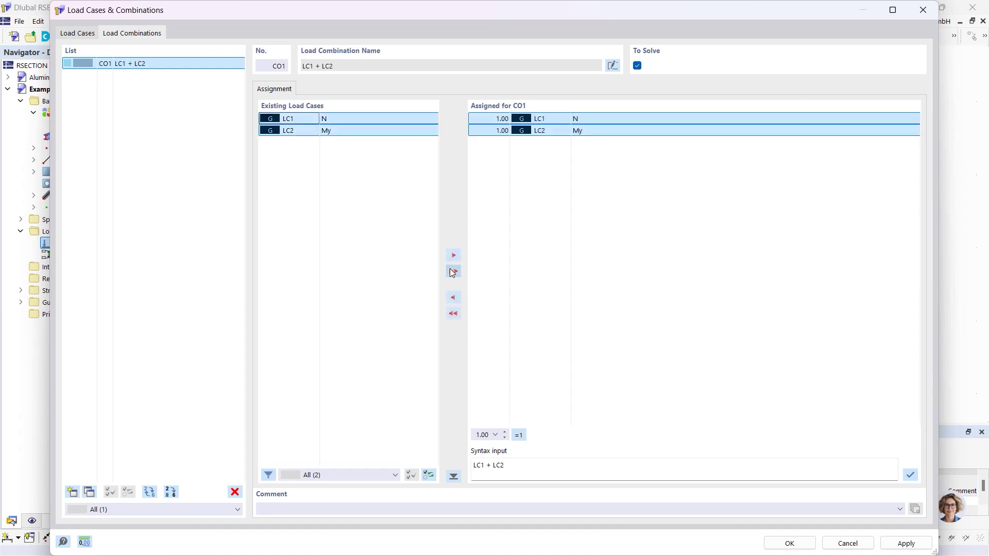
pyautogui.click(484, 118)
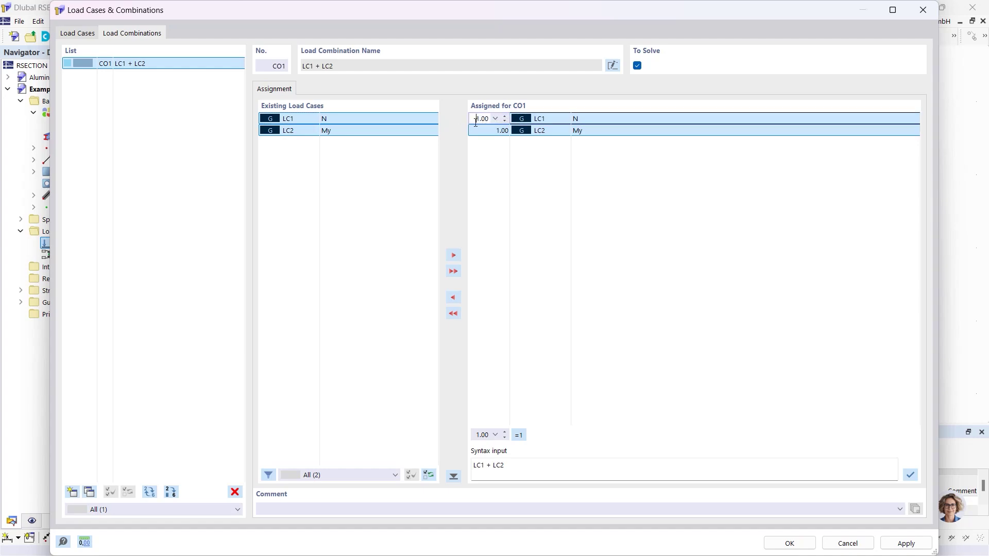
pyautogui.click(789, 543)
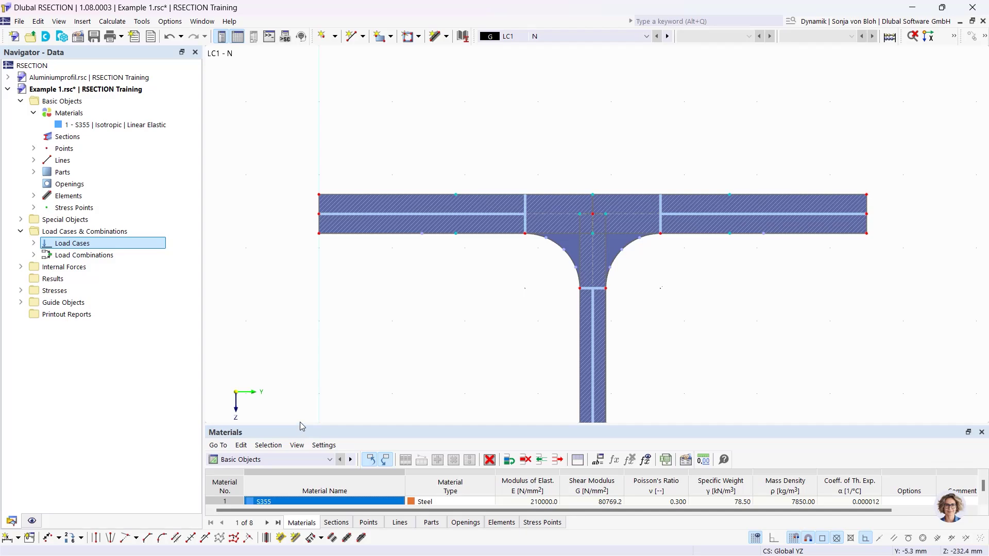
# - Display the Internal Forces table for load case N in place of the basic objects
pyautogui.moveTo(301, 427); pyautogui.dragTo(298, 312)
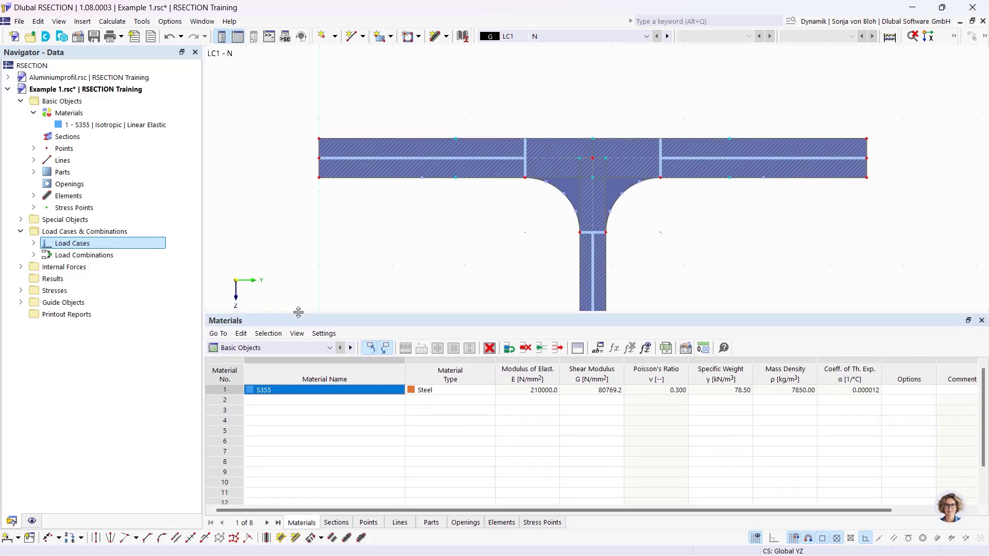
pyautogui.click(329, 347)
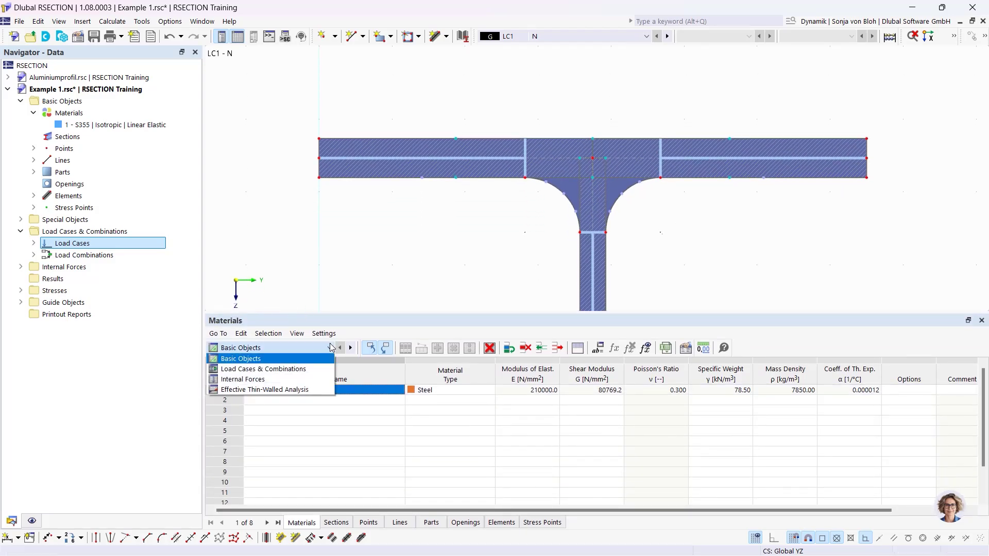
pyautogui.click(276, 379)
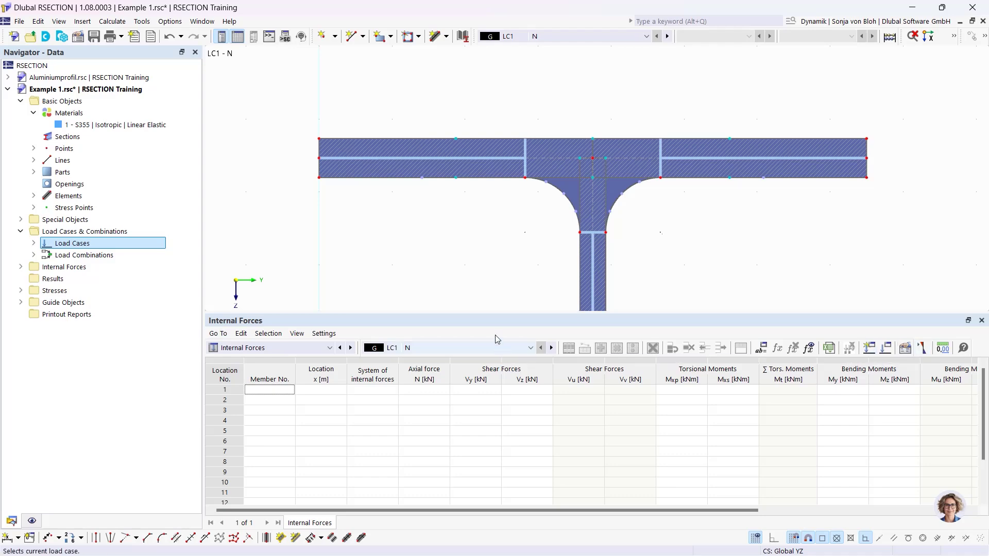
pyautogui.moveTo(491, 313); pyautogui.dragTo(491, 403)
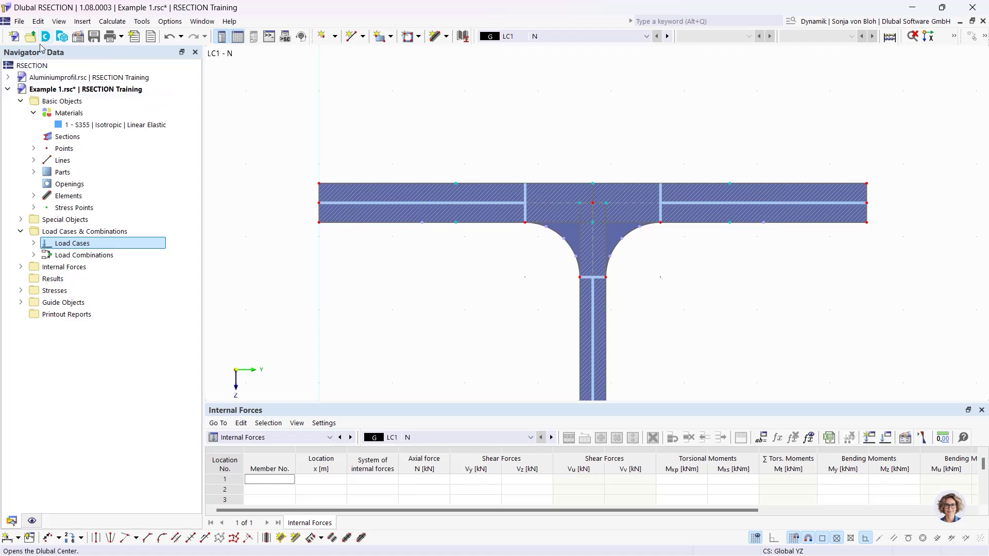
# - Add internal forces for load case N on member 1 at x = 0 m with an axial force of -10 kN
pyautogui.click(20, 267)
pyautogui.click(33, 279)
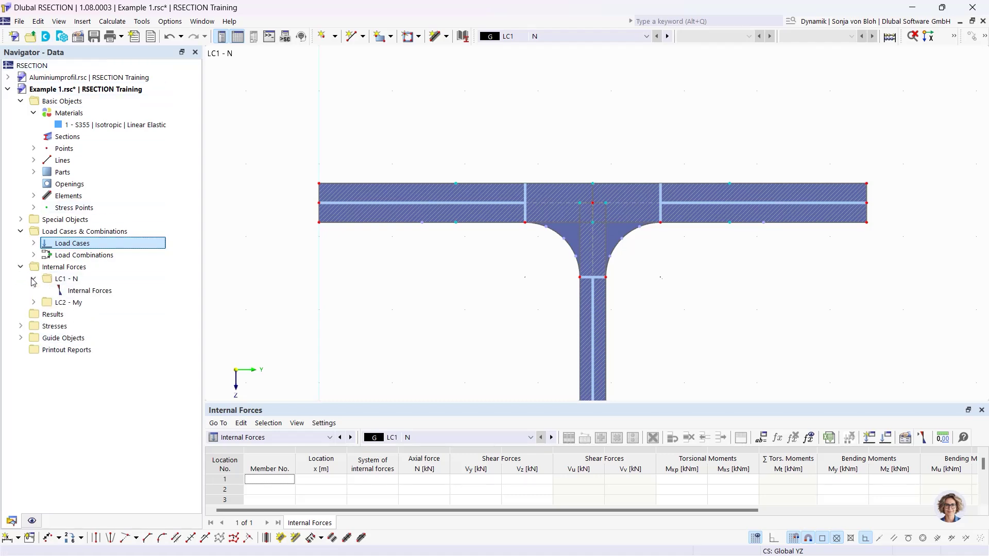
pyautogui.click(103, 291)
pyautogui.doubleClick(103, 291)
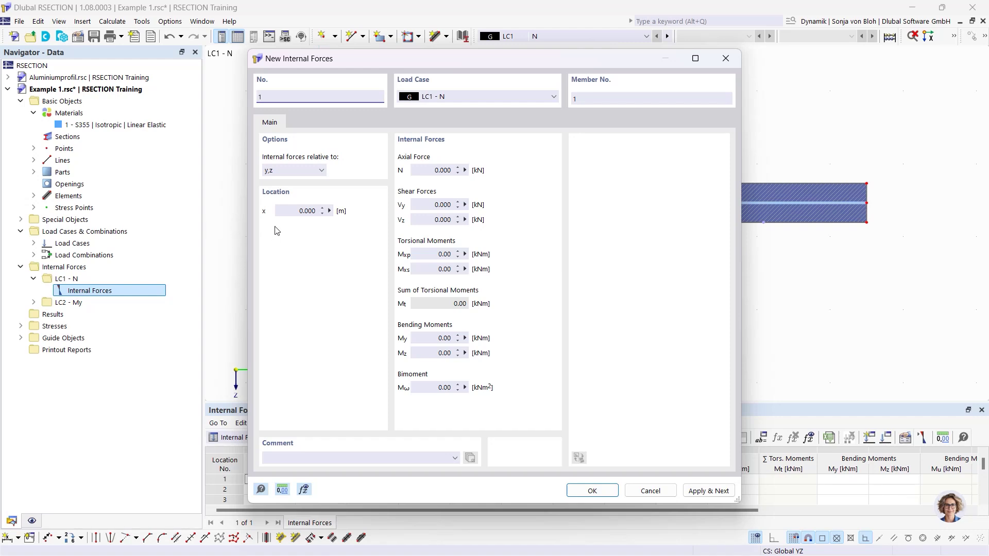
pyautogui.click(441, 170)
pyautogui.write('-10')
pyautogui.click(434, 205)
pyautogui.click(706, 491)
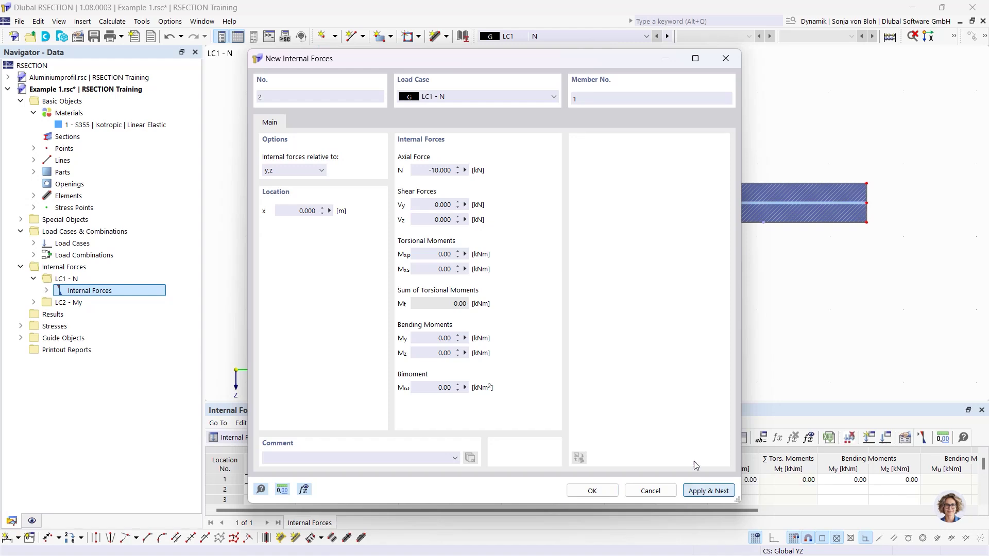
# - Add internal forces for load case My on member 1 with N set to 0 and bending moment My set to 100 kNm
pyautogui.click(505, 97)
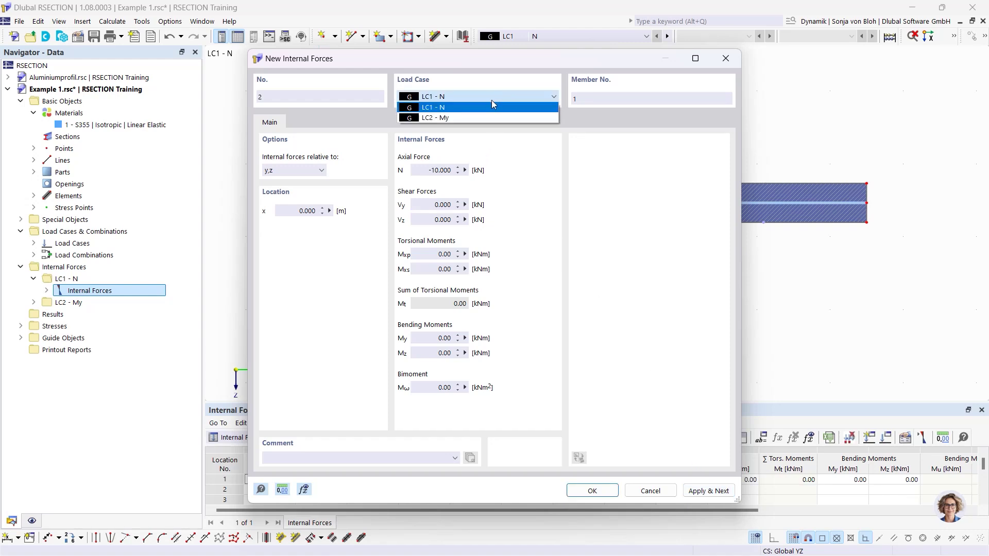
pyautogui.click(471, 116)
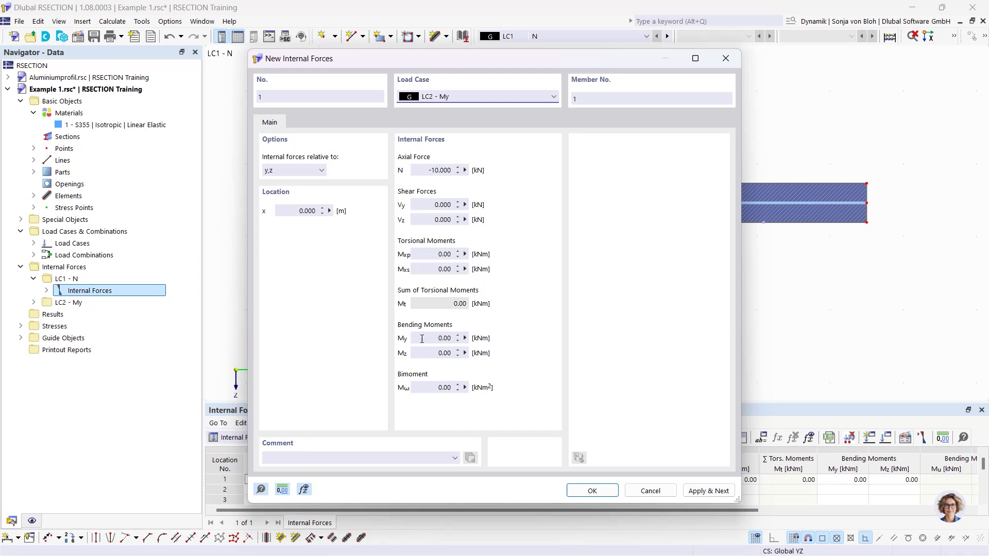
pyautogui.moveTo(420, 166); pyautogui.dragTo(487, 167)
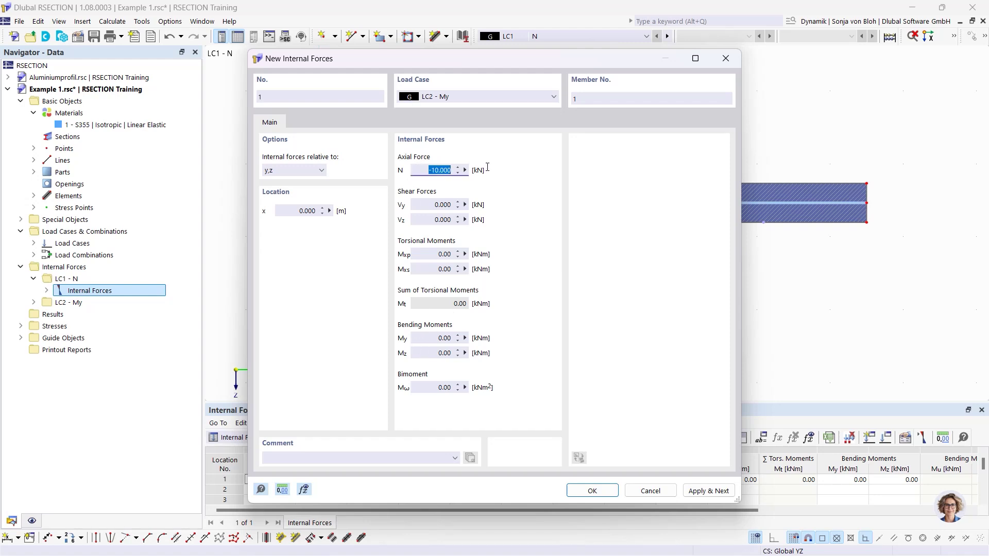
pyautogui.write('0')
pyautogui.moveTo(435, 338); pyautogui.dragTo(506, 337)
pyautogui.write('100')
pyautogui.click(590, 492)
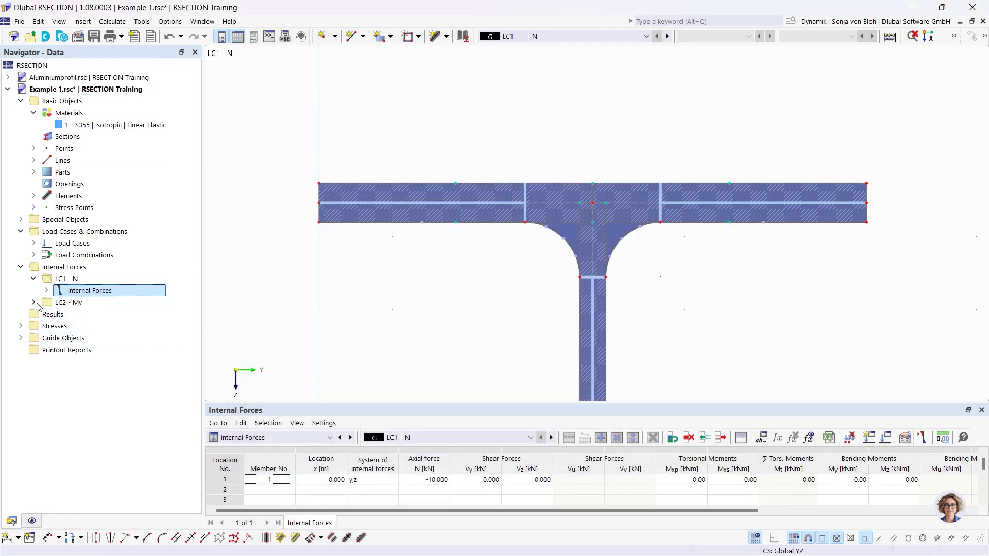
# - Review the internal forces entered for load cases N and My in the model data tree
pyautogui.click(47, 290)
pyautogui.click(108, 302)
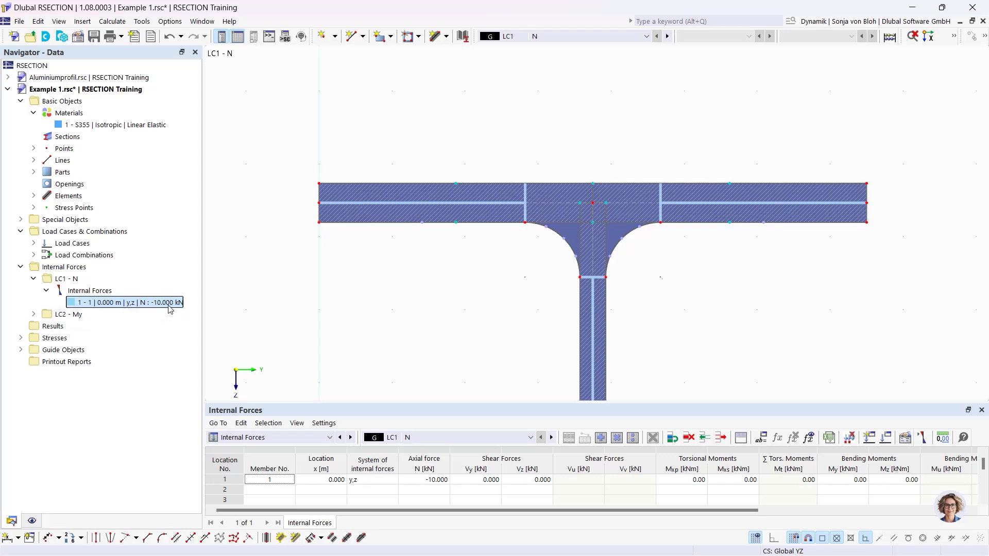
pyautogui.click(34, 315)
pyautogui.click(47, 326)
pyautogui.click(132, 338)
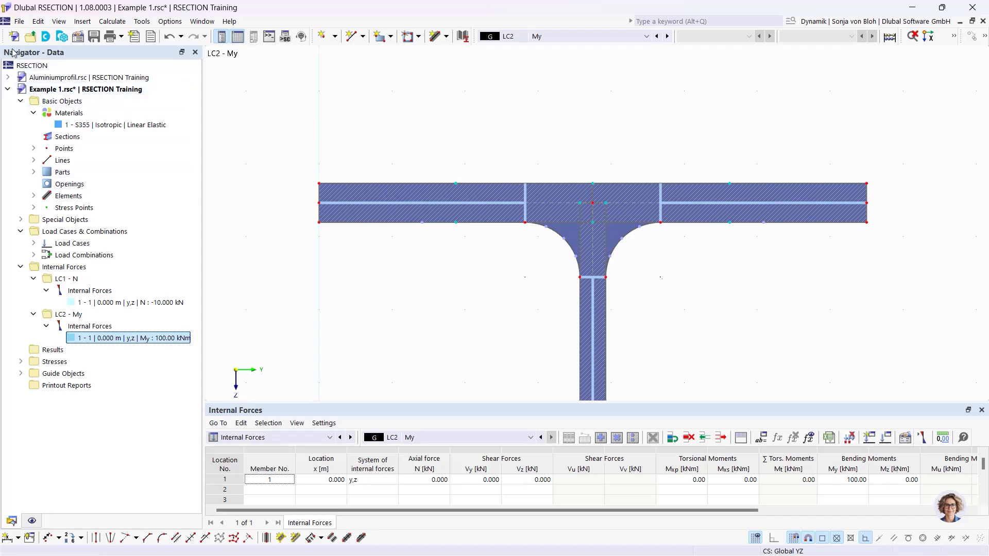
# - Create a standard stress point numbered 100 at Cartesian coordinates Y = 75 mm and Z = -100 mm
pyautogui.click(33, 207)
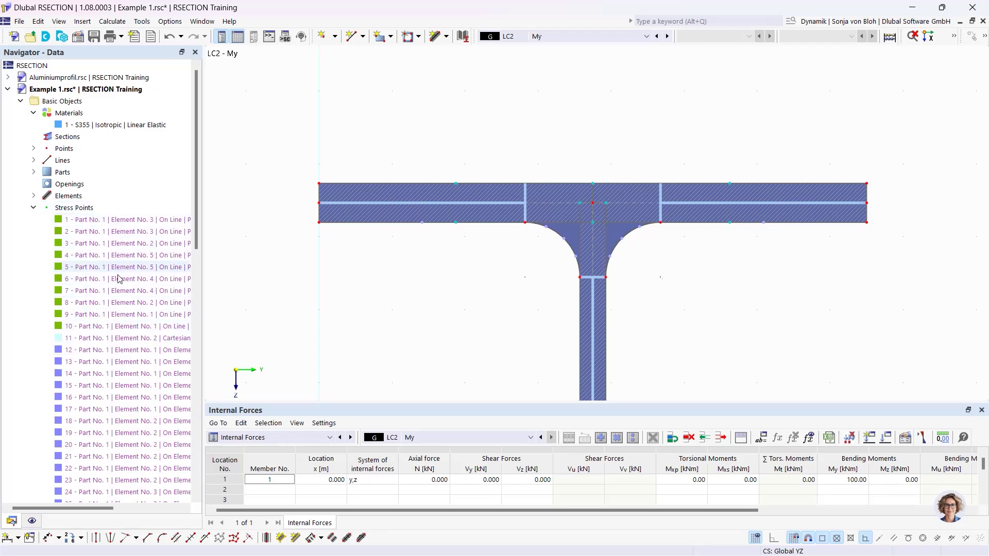
pyautogui.rightClick(84, 209)
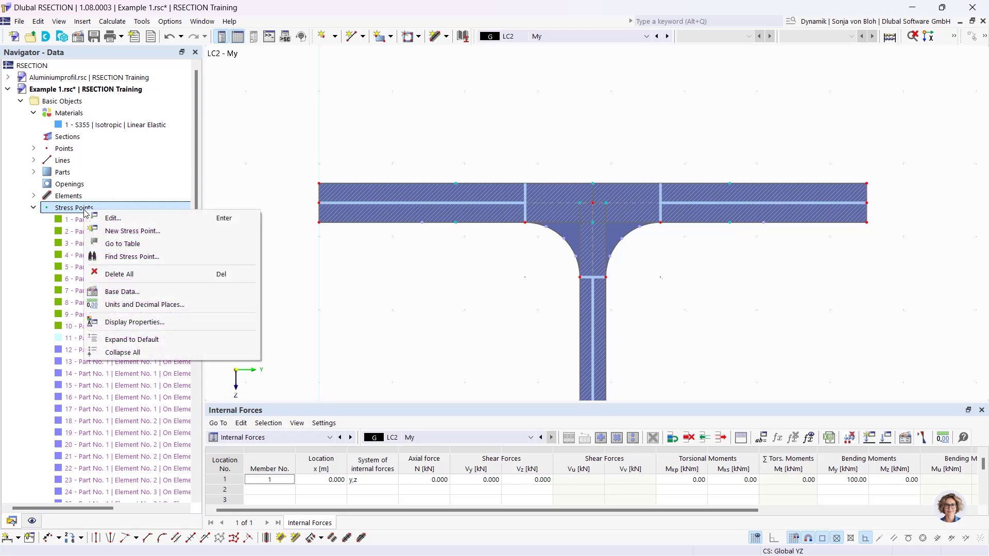
pyautogui.click(122, 231)
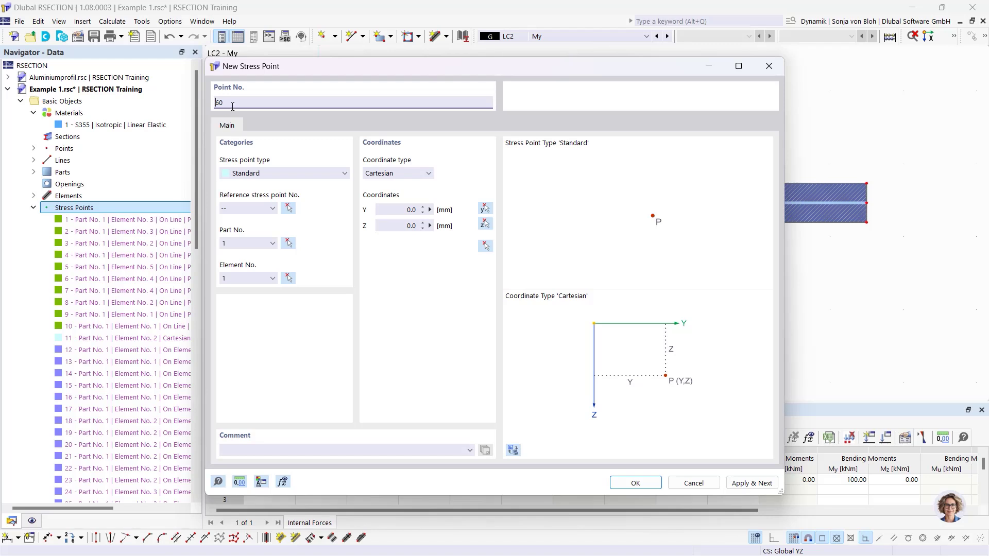
pyautogui.moveTo(232, 107); pyautogui.dragTo(196, 98)
pyautogui.write('100')
pyautogui.click(399, 208)
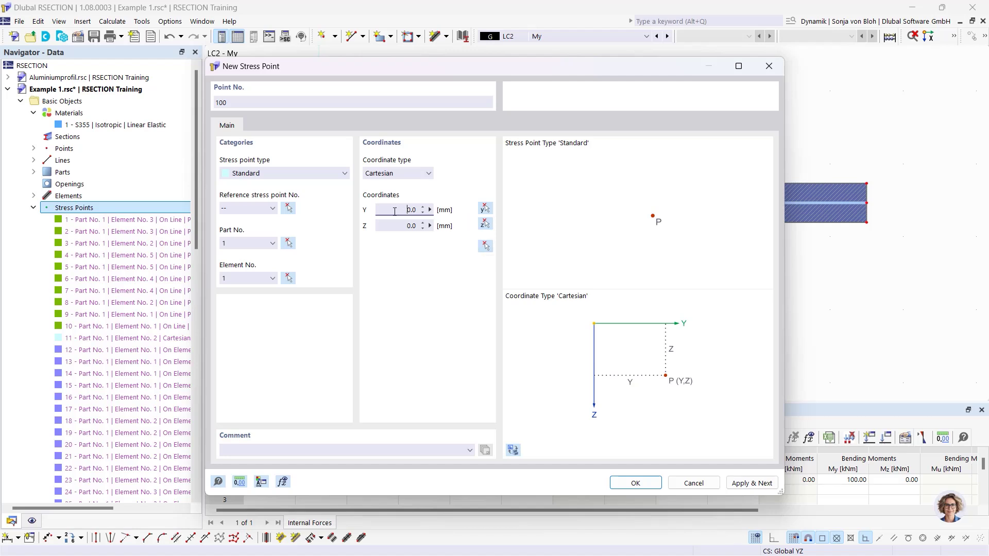
pyautogui.click(425, 214)
pyautogui.write('75')
pyautogui.click(405, 227)
pyautogui.write('-100')
pyautogui.click(634, 482)
# - Turn on object numbering in the section view and include the stress point numbers
pyautogui.scroll(-5, 380, 137)
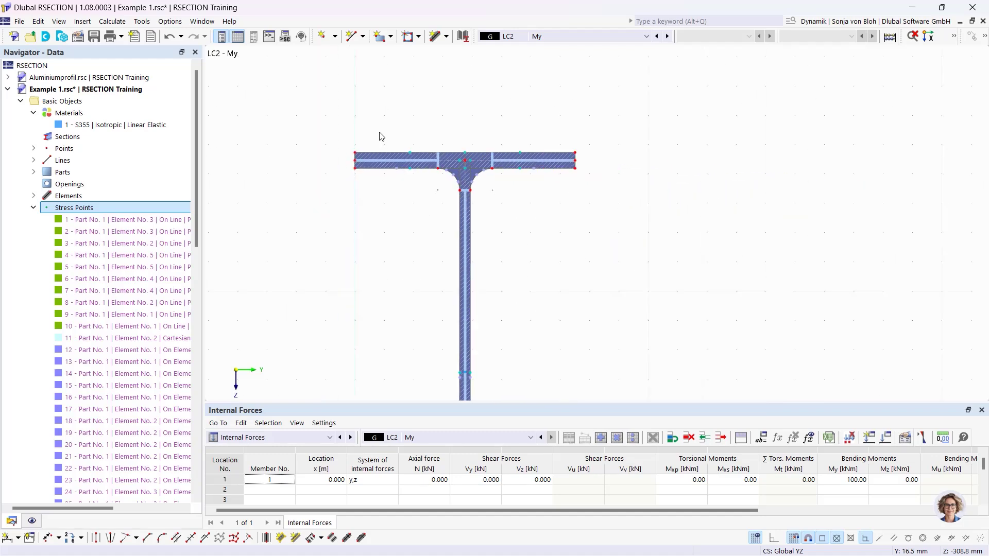
pyautogui.moveTo(427, 245); pyautogui.dragTo(450, 196, button='middle')
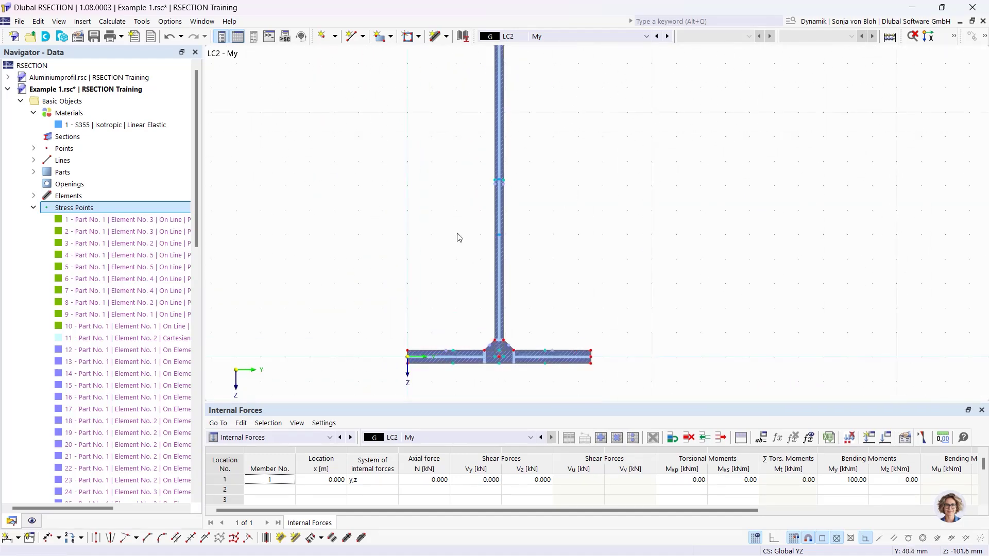
pyautogui.scroll(3, 458, 237)
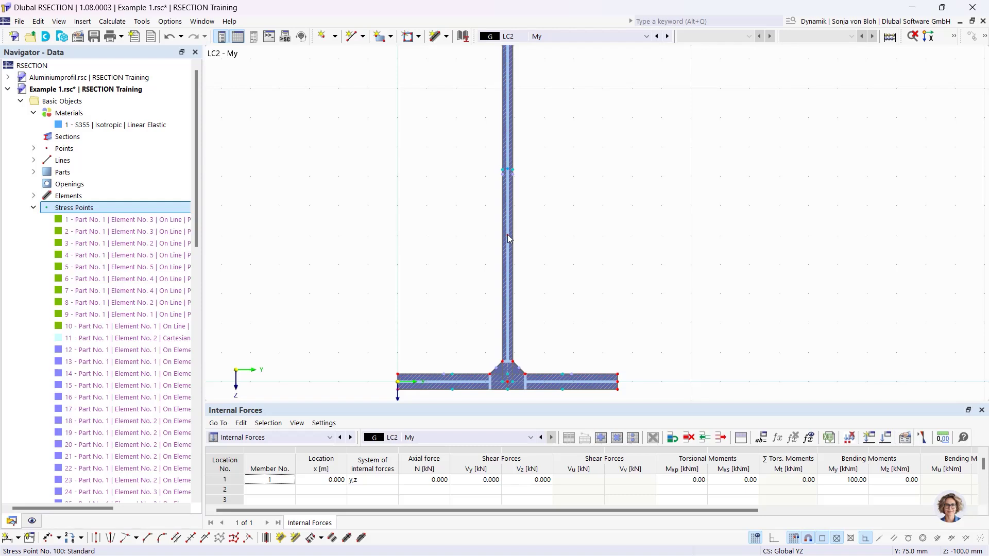
pyautogui.moveTo(508, 237)
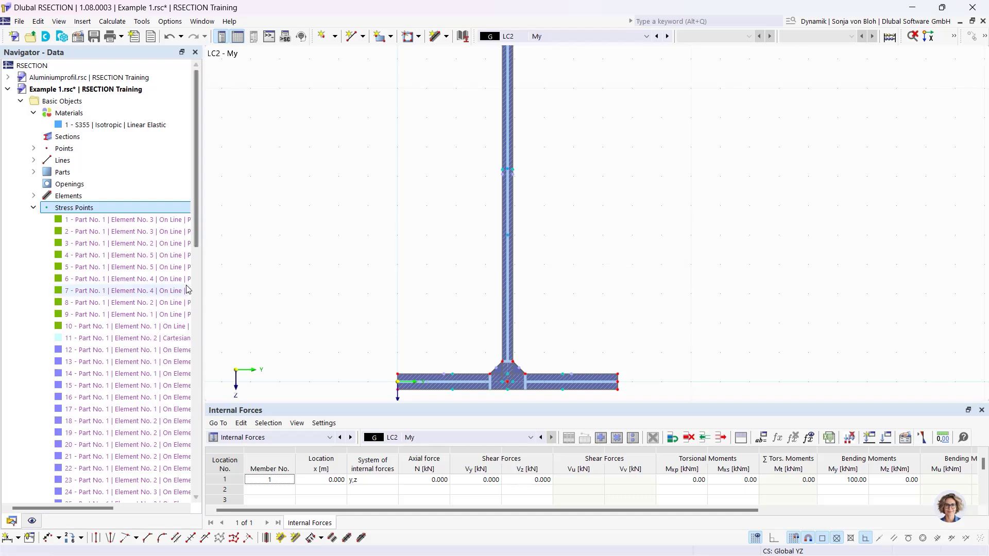
pyautogui.click(32, 522)
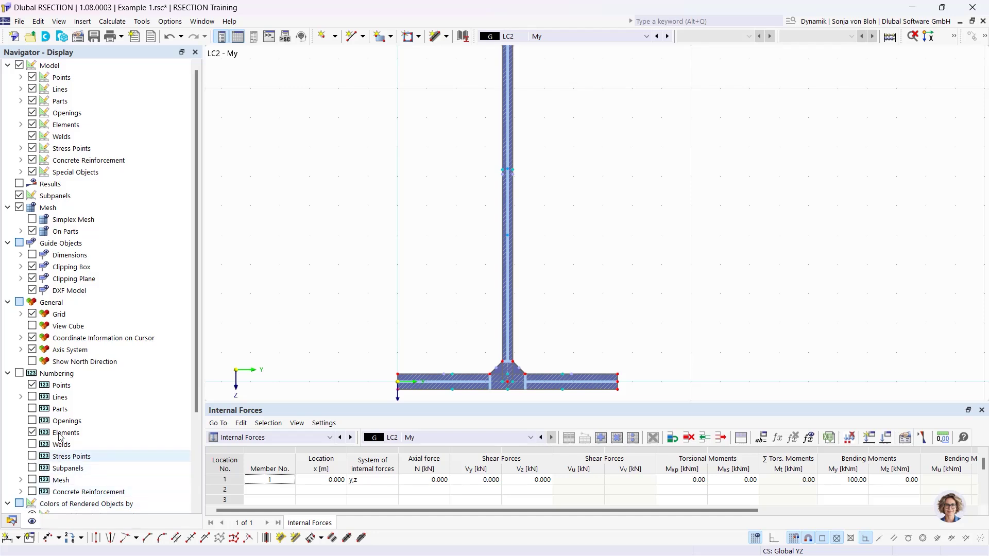
pyautogui.click(19, 374)
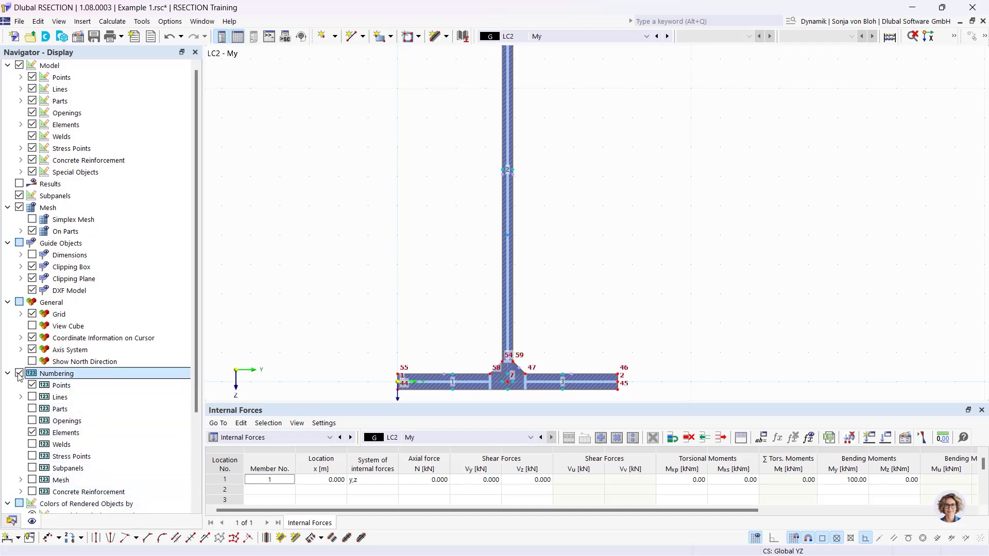
pyautogui.scroll(-3, 19, 374)
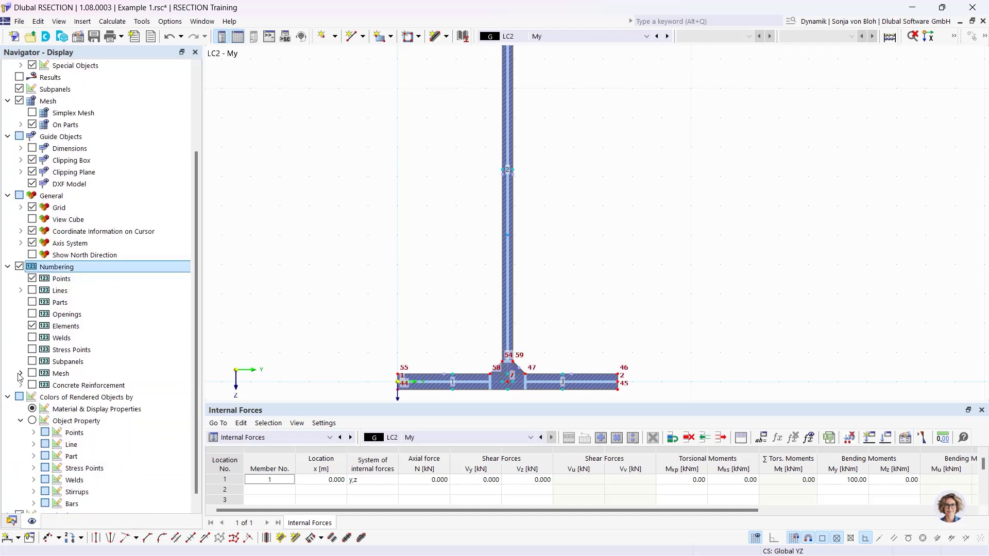
pyautogui.click(32, 350)
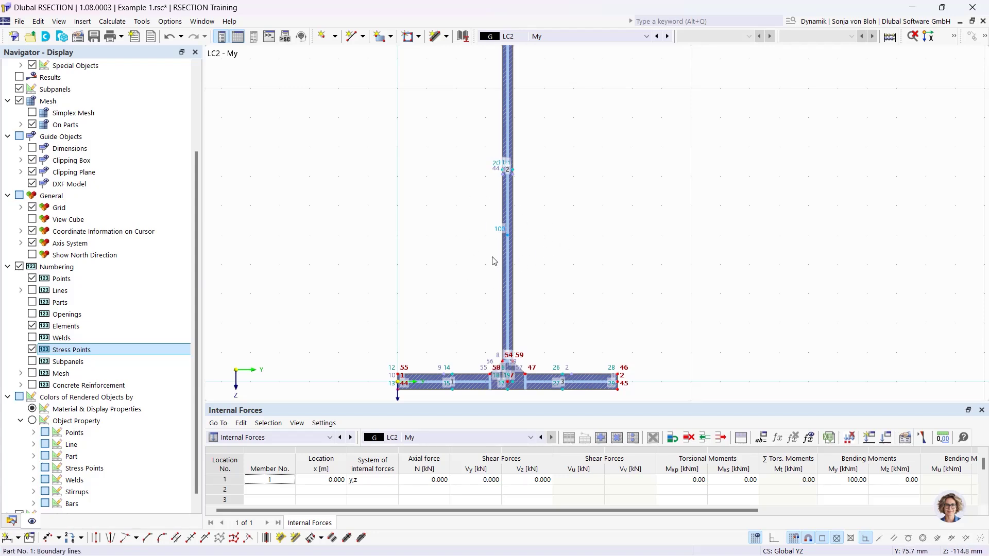
# - Turn off all object numbering, return to the model data tree and collapse the stress point list
pyautogui.click(20, 266)
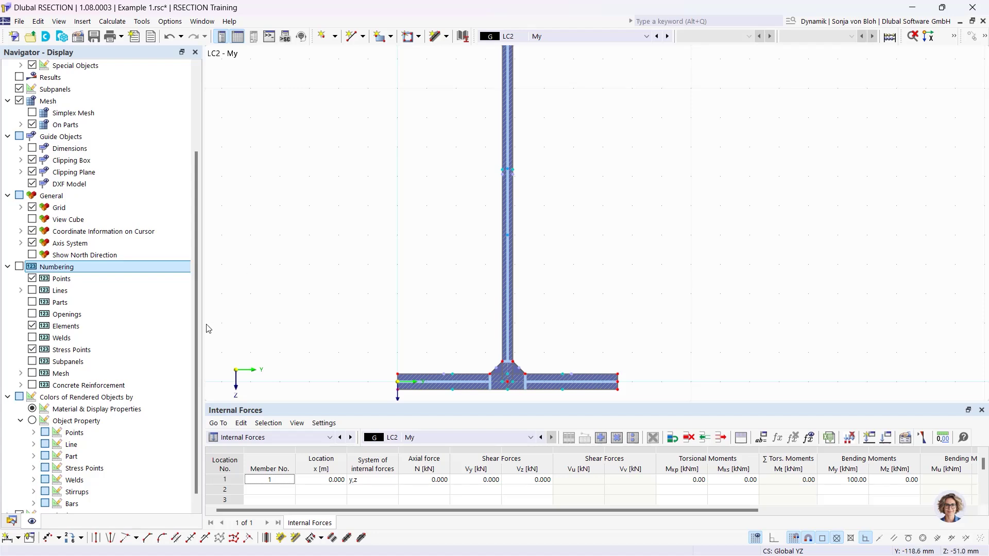
pyautogui.click(11, 521)
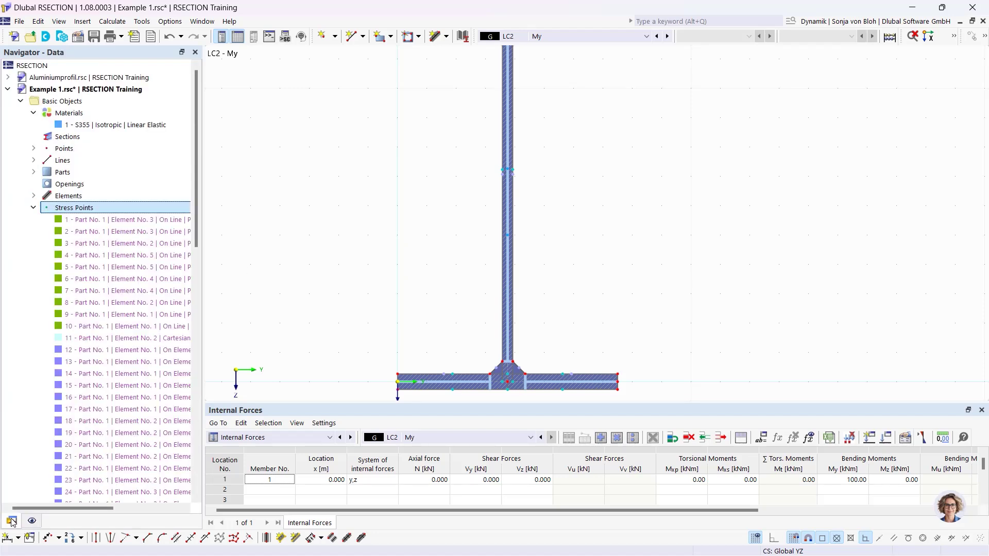
pyautogui.click(34, 207)
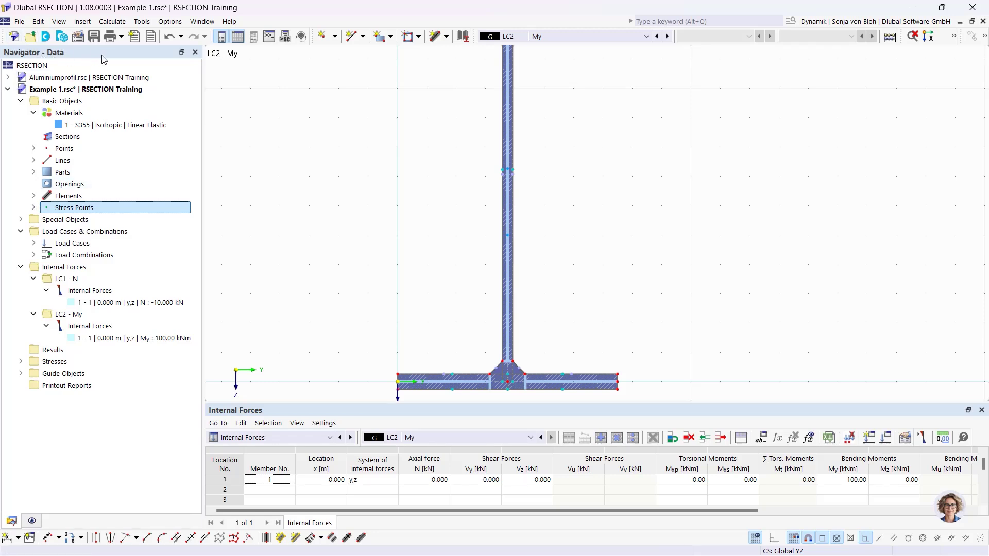
# - Examine the total normal, total shear and von Mises equivalent stresses chosen in the stress configuration, and accept it
pyautogui.click(20, 362)
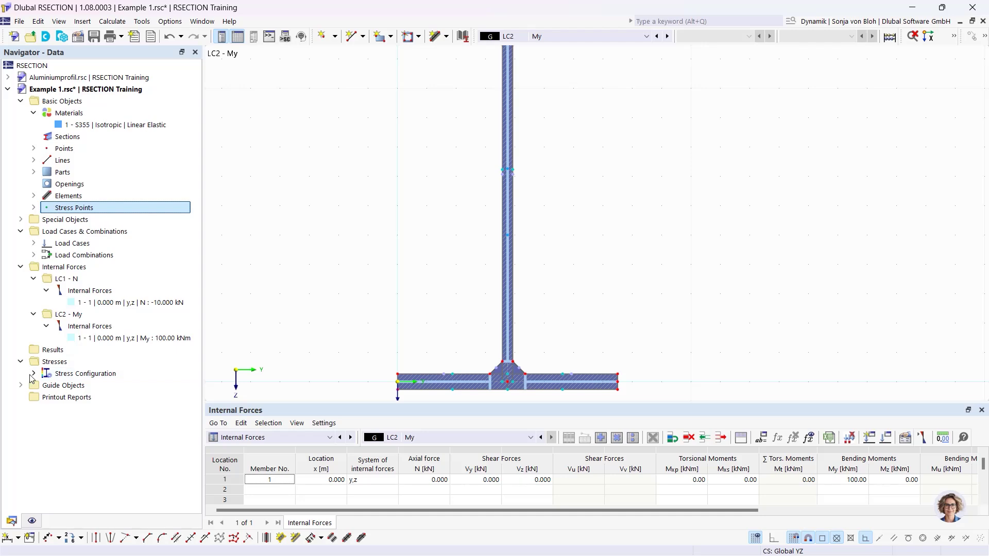
pyautogui.click(33, 374)
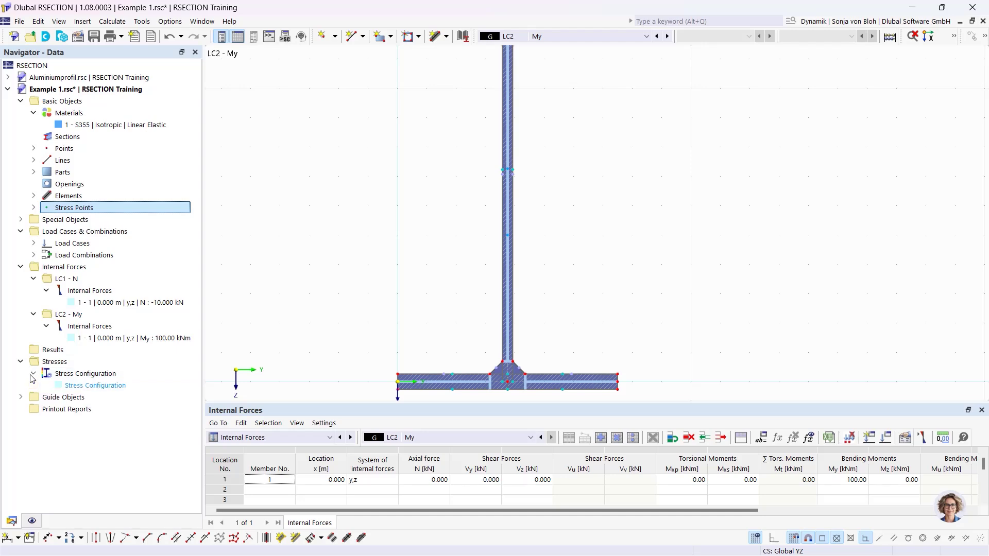
pyautogui.doubleClick(93, 385)
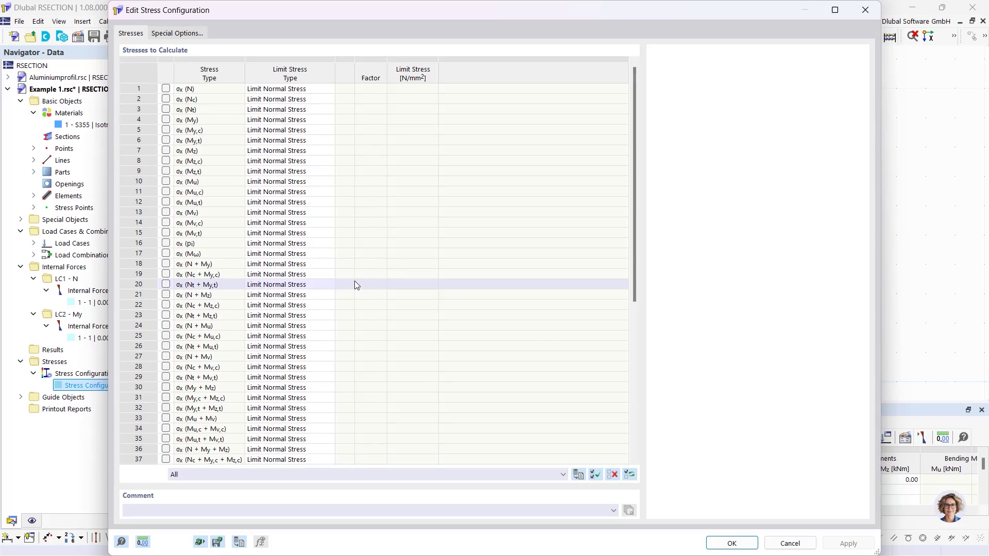
pyautogui.scroll(-4, 429, 376)
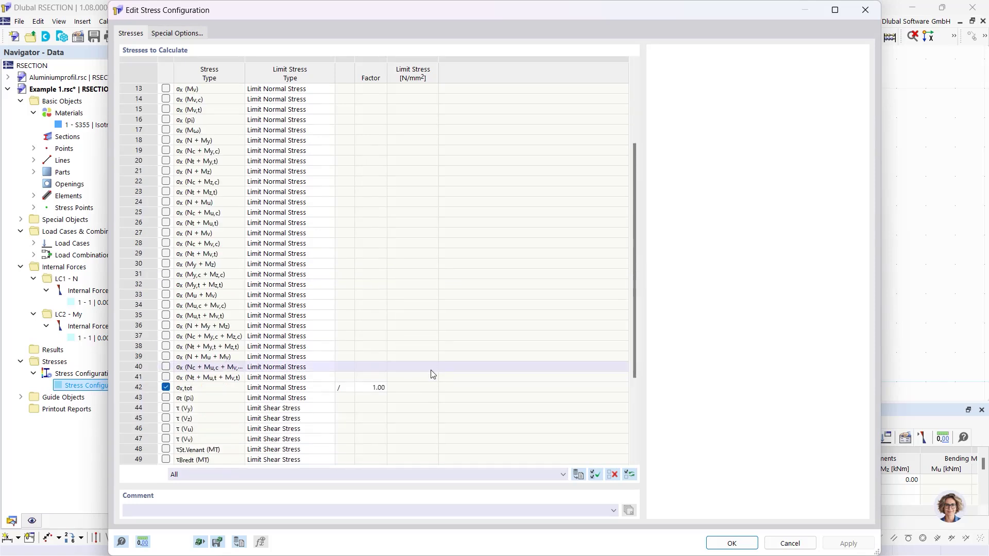
pyautogui.scroll(-4, 335, 389)
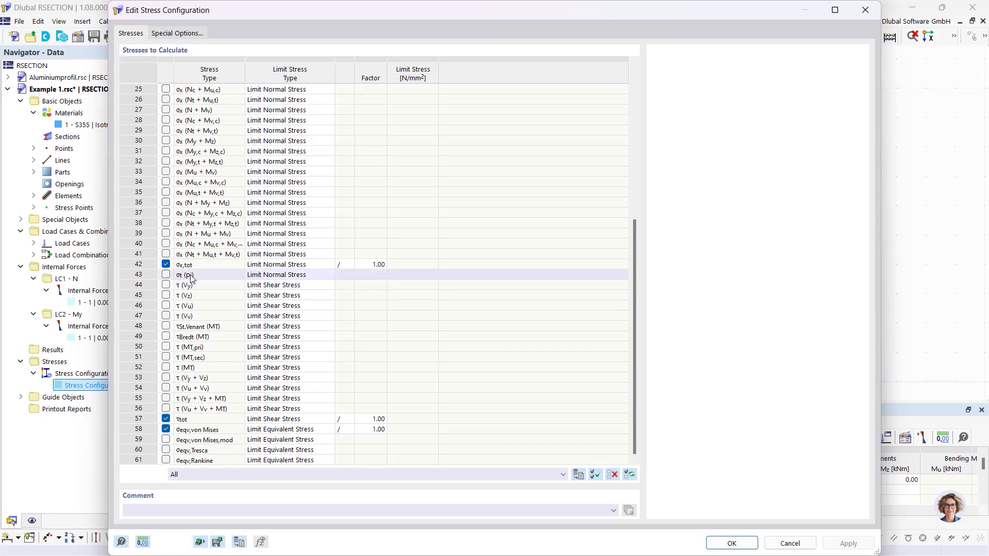
pyautogui.click(203, 265)
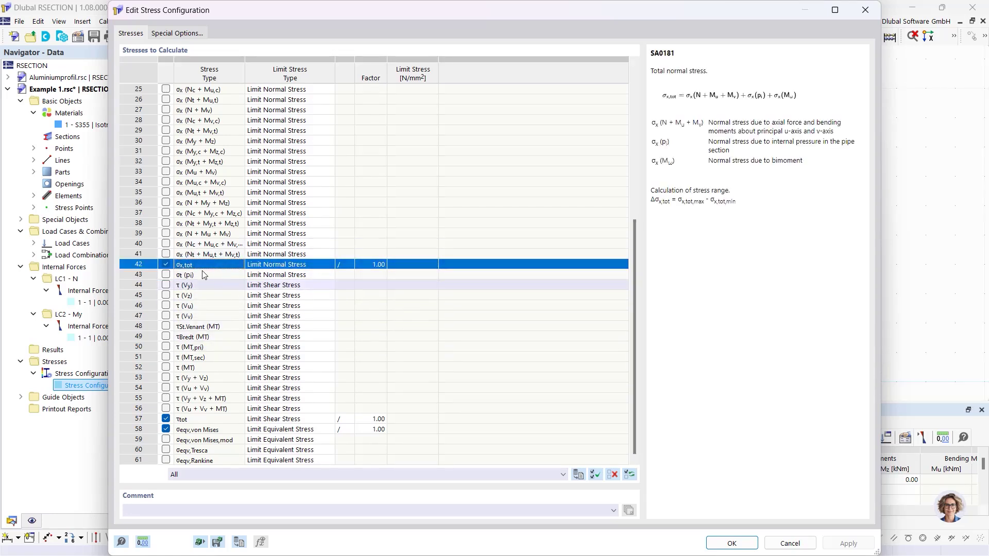
pyautogui.click(208, 420)
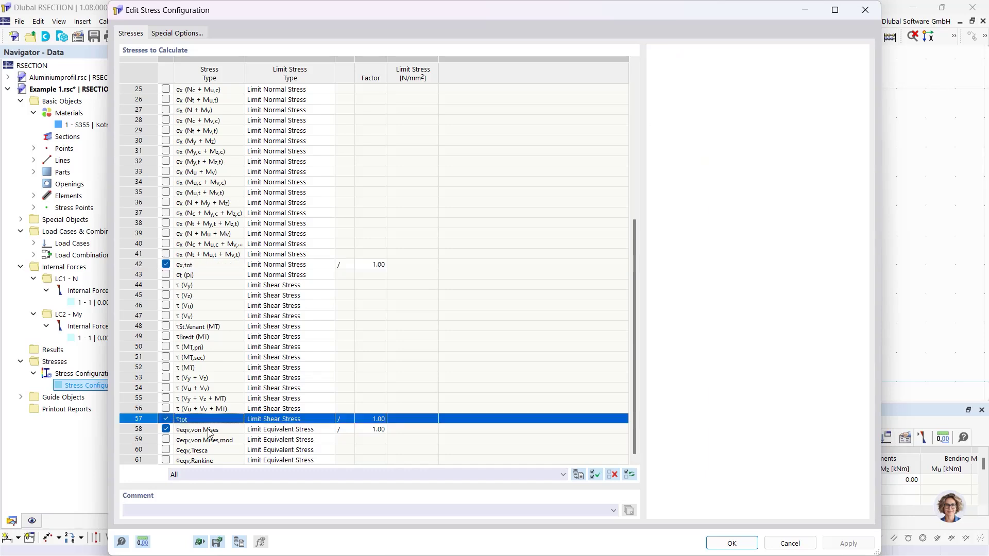
pyautogui.click(221, 429)
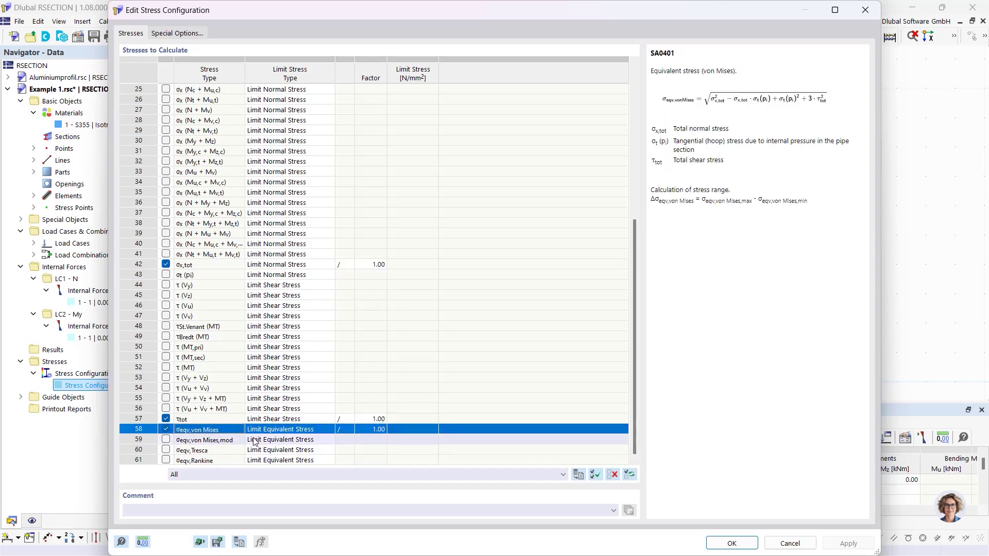
pyautogui.click(743, 546)
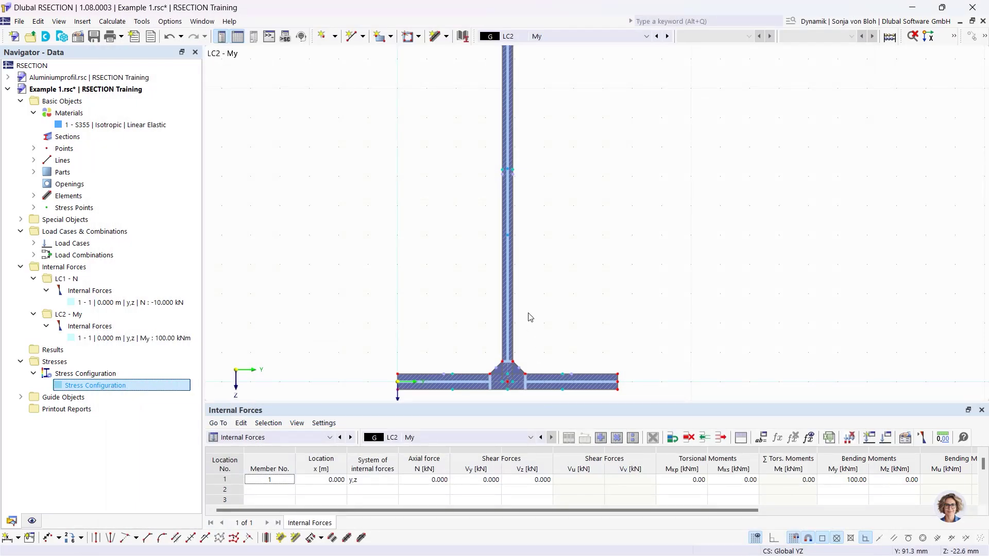
# - Calculate the section and bring the complete I-section into view with its results
pyautogui.click(121, 22)
pyautogui.click(127, 34)
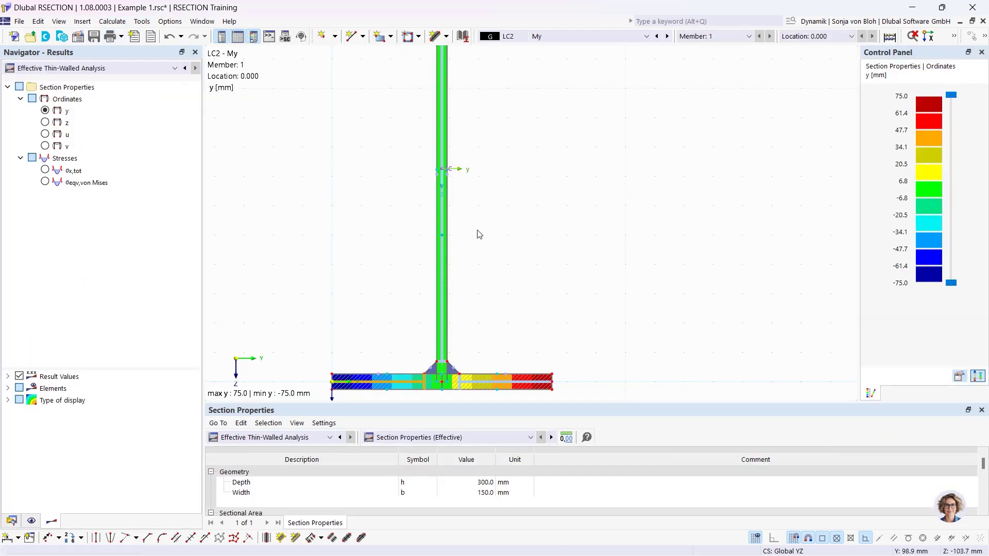
pyautogui.scroll(-2, 477, 232)
pyautogui.moveTo(440, 177); pyautogui.dragTo(431, 206, button='middle')
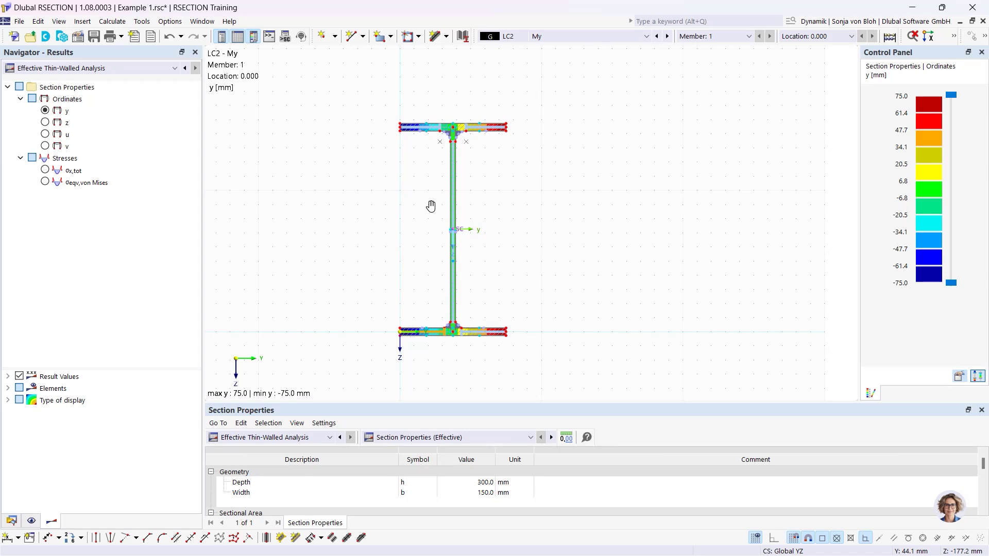
# - Compare the graphical result types offered for Thin-Walled Analysis and Effective Thin-Walled Analysis
pyautogui.click(77, 69)
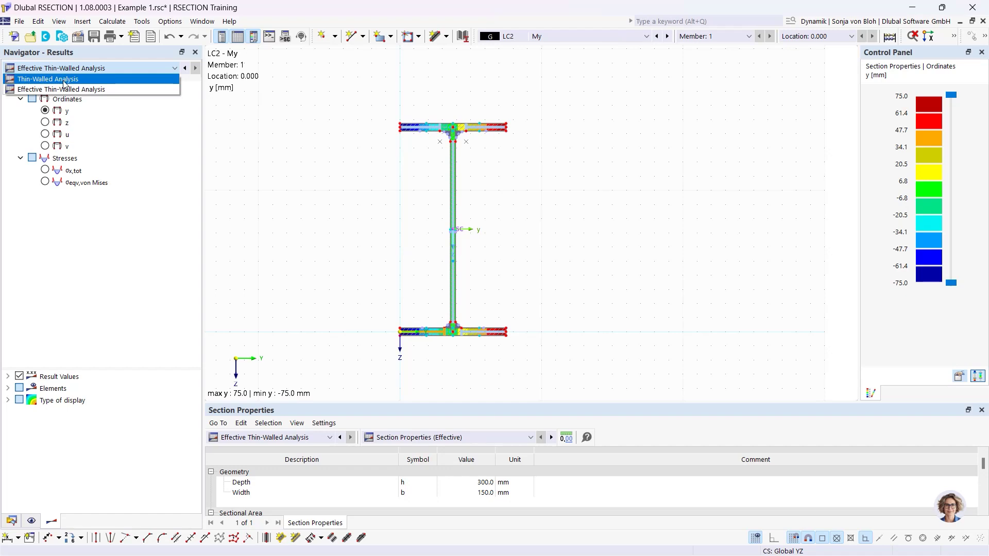
pyautogui.click(64, 80)
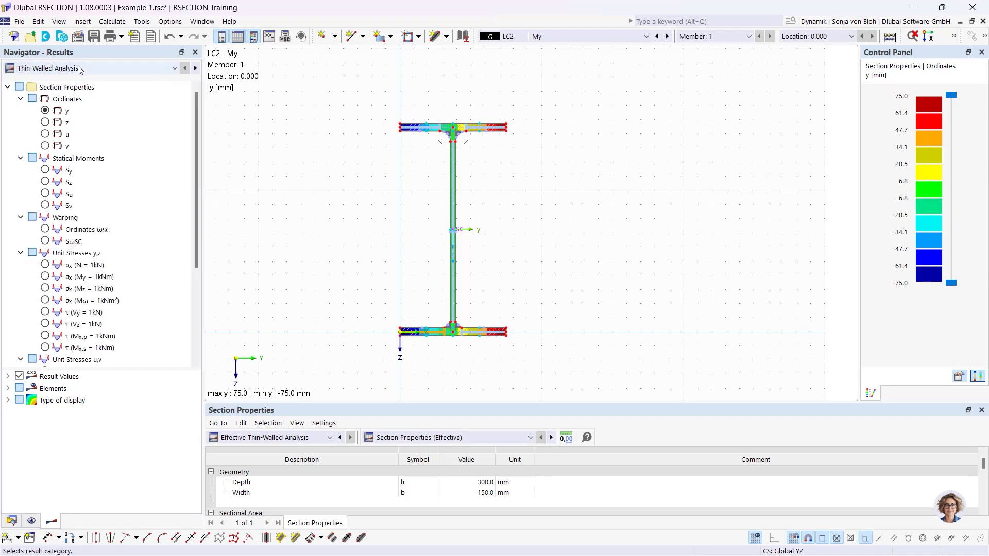
pyautogui.click(76, 69)
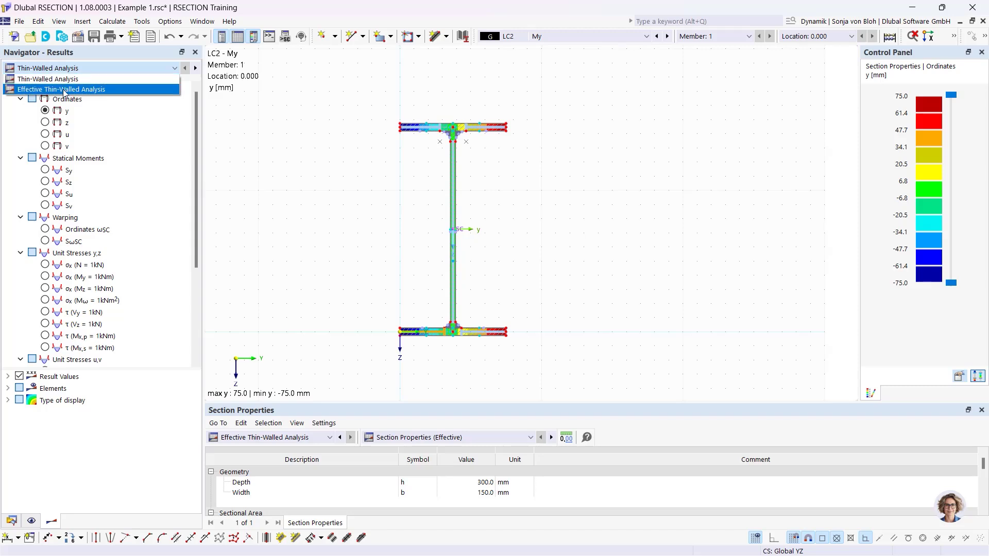
pyautogui.click(64, 89)
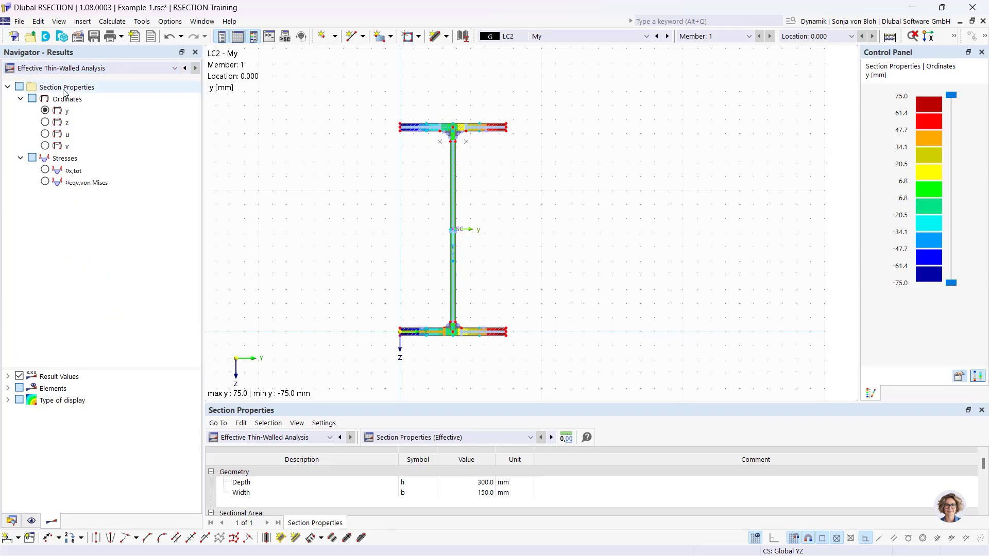
# - Set both the graphical results and the results table to Thin-Walled Analysis
pyautogui.click(84, 68)
pyautogui.click(83, 80)
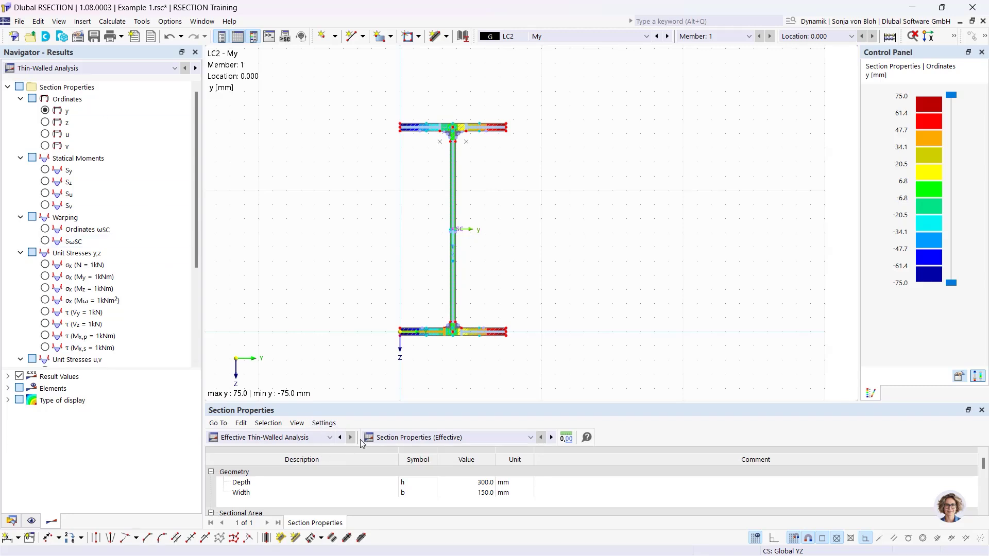
pyautogui.click(330, 438)
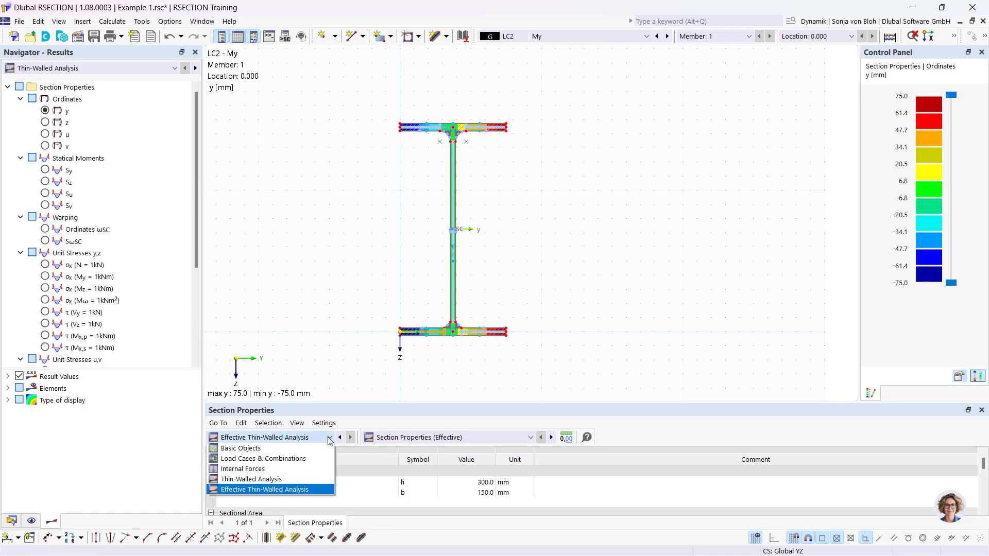
pyautogui.click(277, 480)
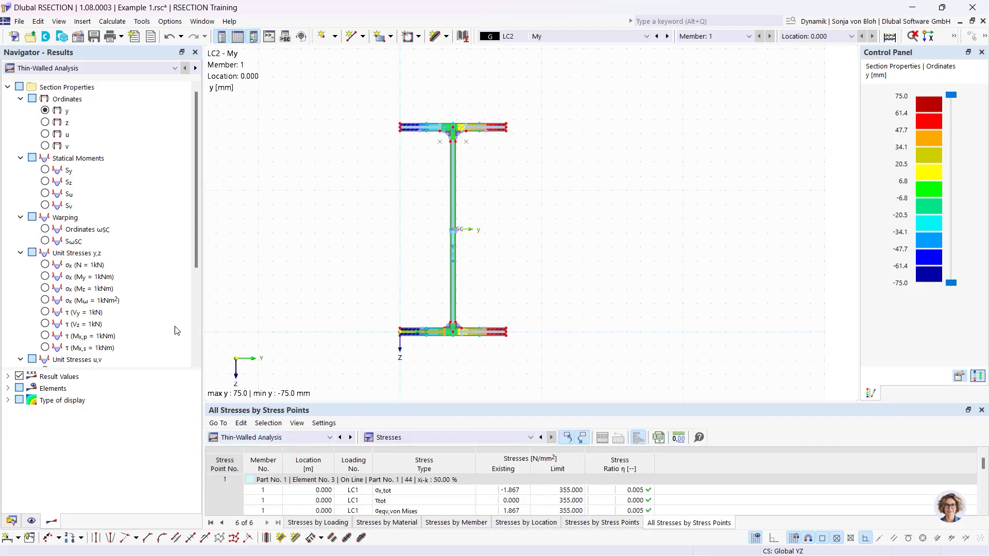
# - Display the total normal stress σx,tot for load case LC1 - N, with the isoband display type set to Off
pyautogui.moveTo(203, 307); pyautogui.dragTo(179, 303)
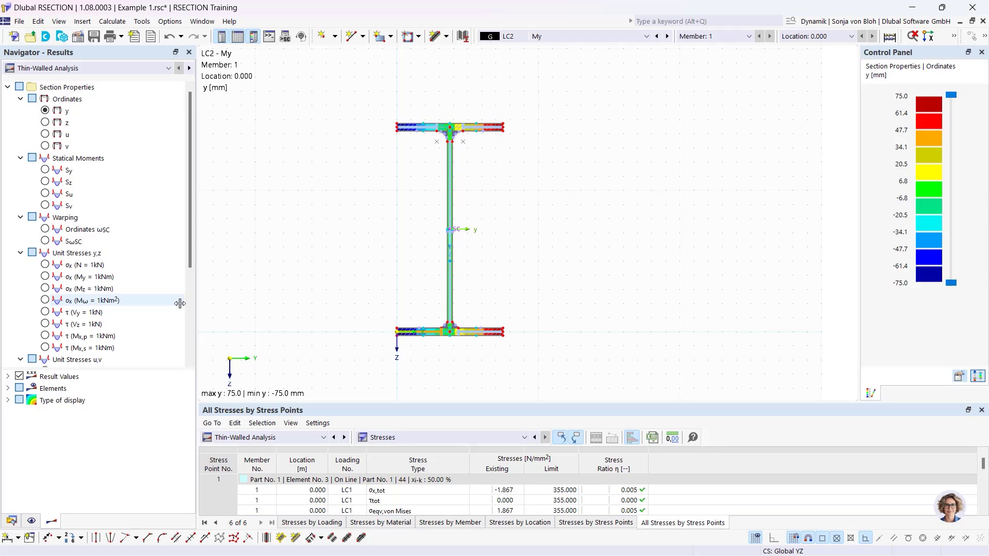
pyautogui.click(647, 36)
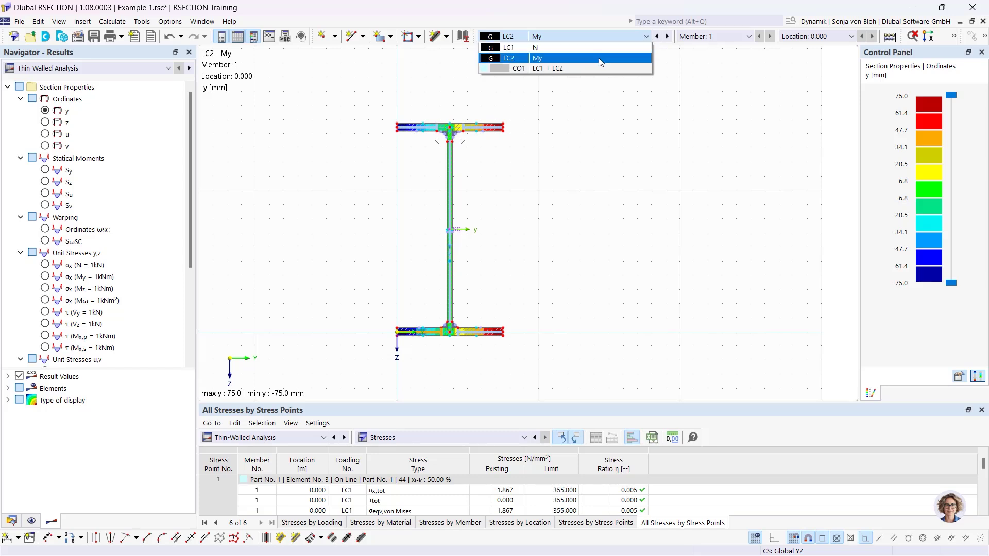
pyautogui.click(538, 49)
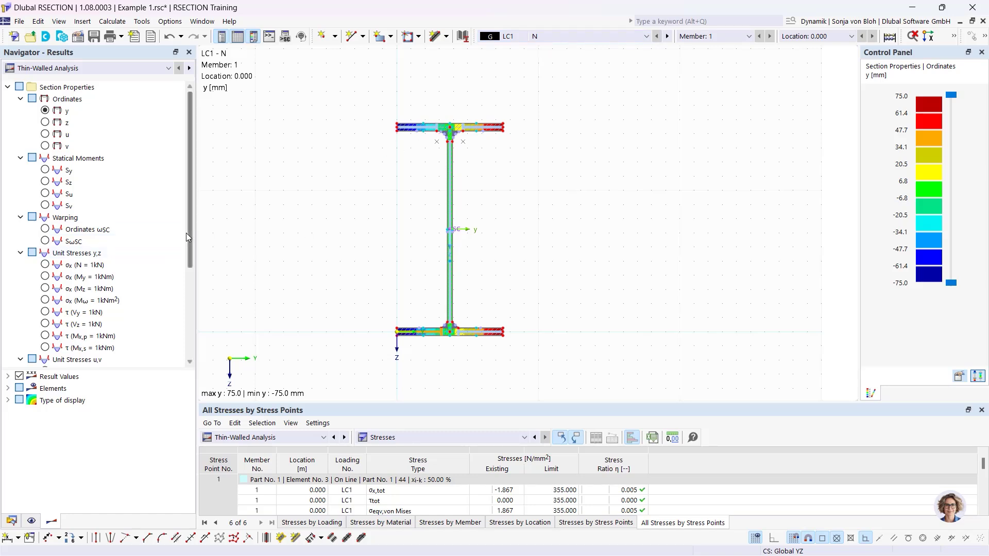
pyautogui.scroll(-4, 189, 231)
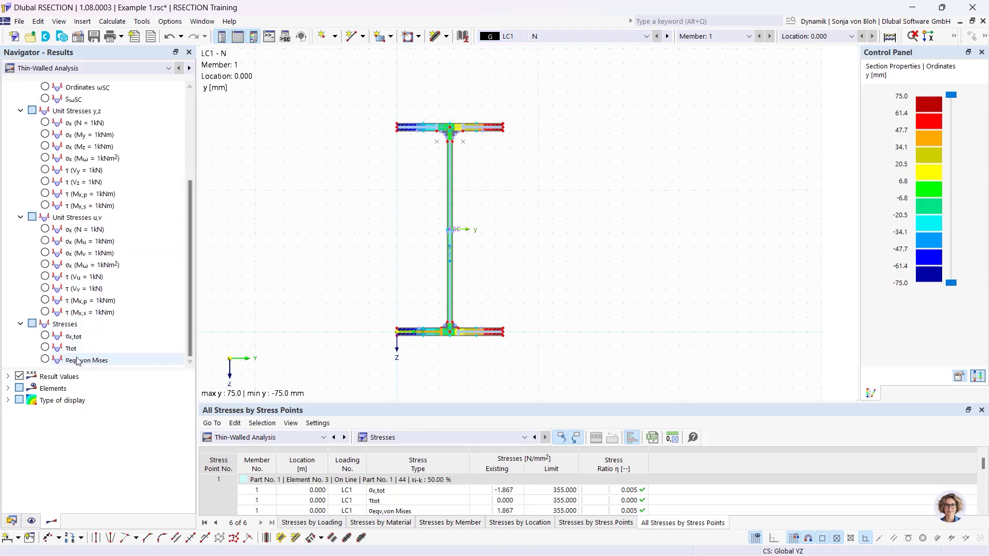
pyautogui.click(45, 336)
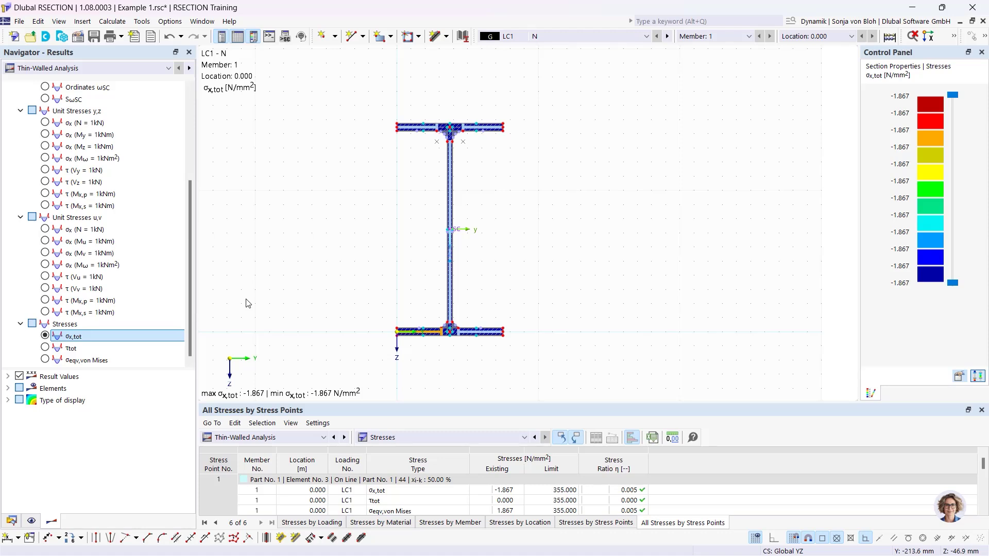
pyautogui.click(8, 401)
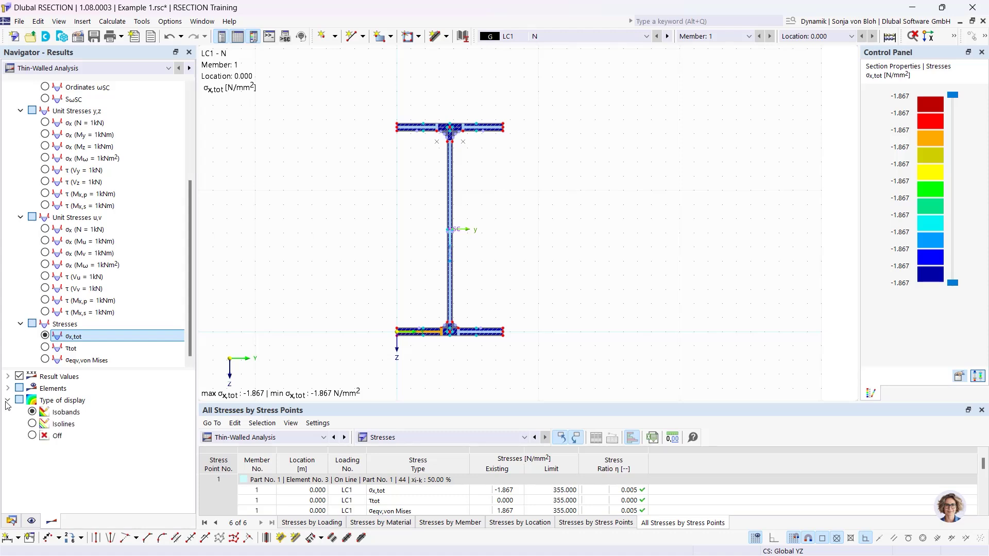
pyautogui.click(32, 436)
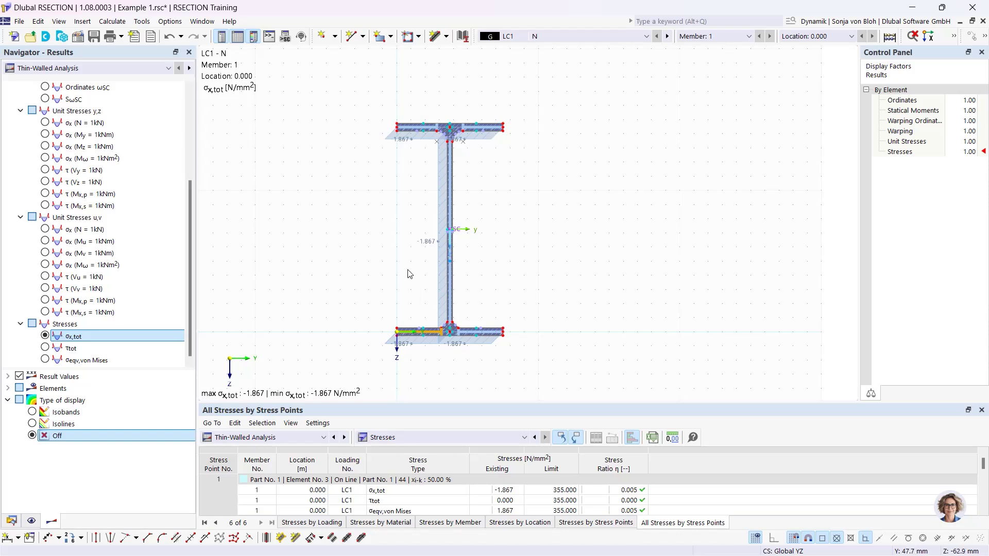
# - Select the stress point on the lower half of the web and examine its LC2 total normal stress in the enlarged results table
pyautogui.click(450, 261)
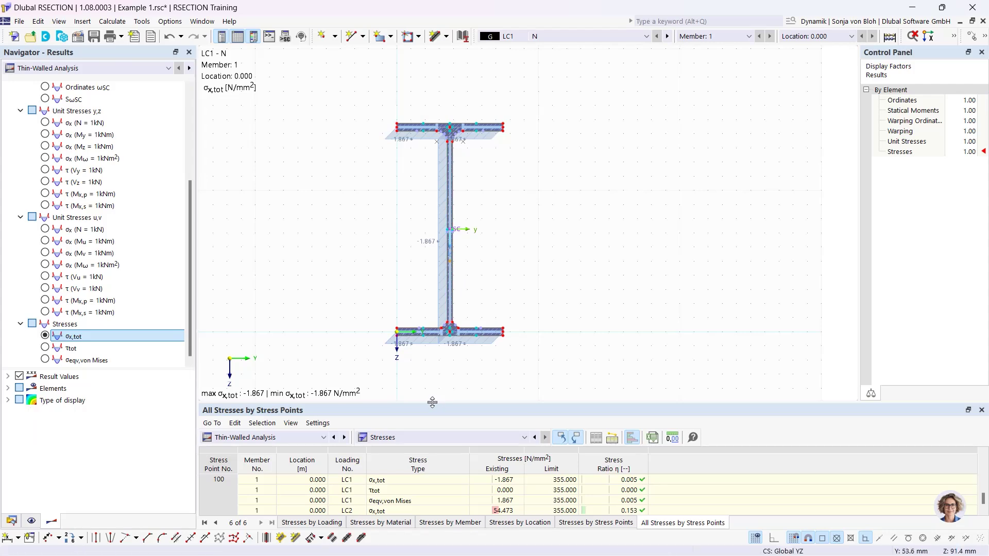
pyautogui.moveTo(434, 403); pyautogui.dragTo(440, 313)
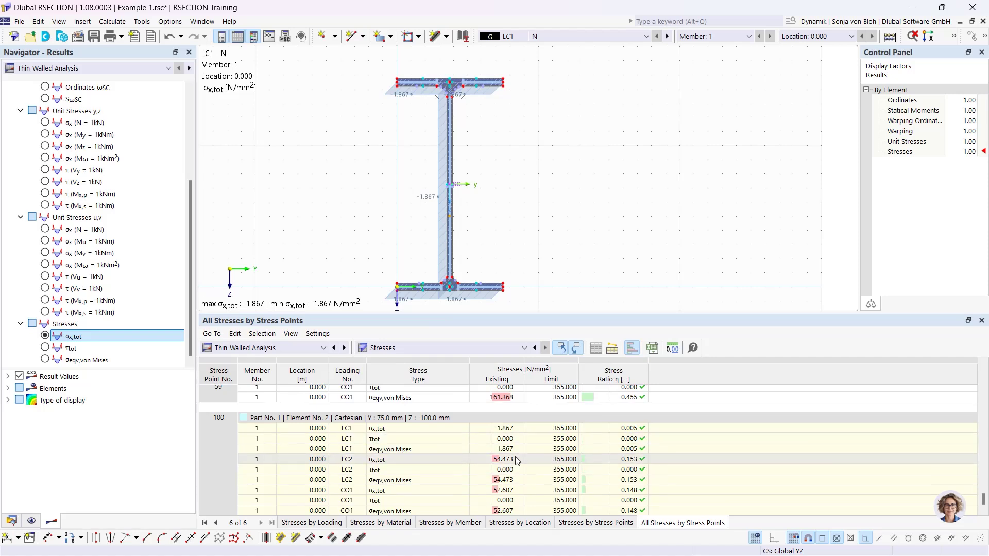
pyautogui.click(501, 460)
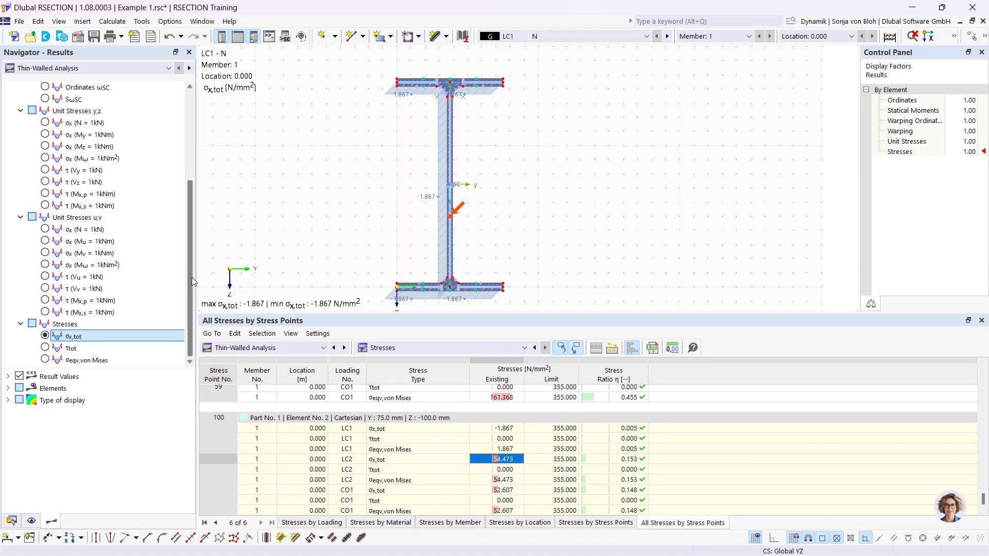
# - View the statical moments Sy and Sz on the section, and list Statical Moments and Warping in the results table
pyautogui.moveTo(192, 277); pyautogui.dragTo(196, 164)
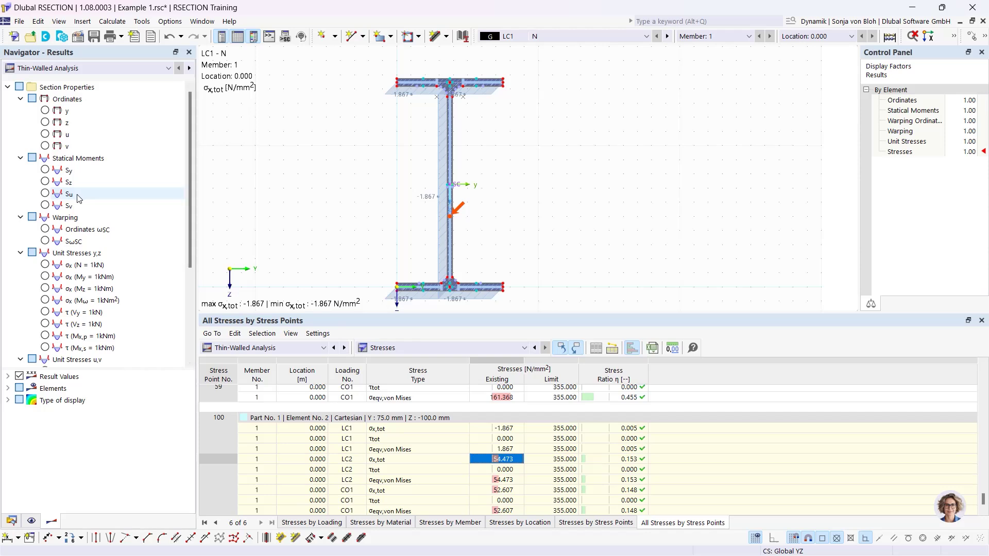
pyautogui.click(46, 170)
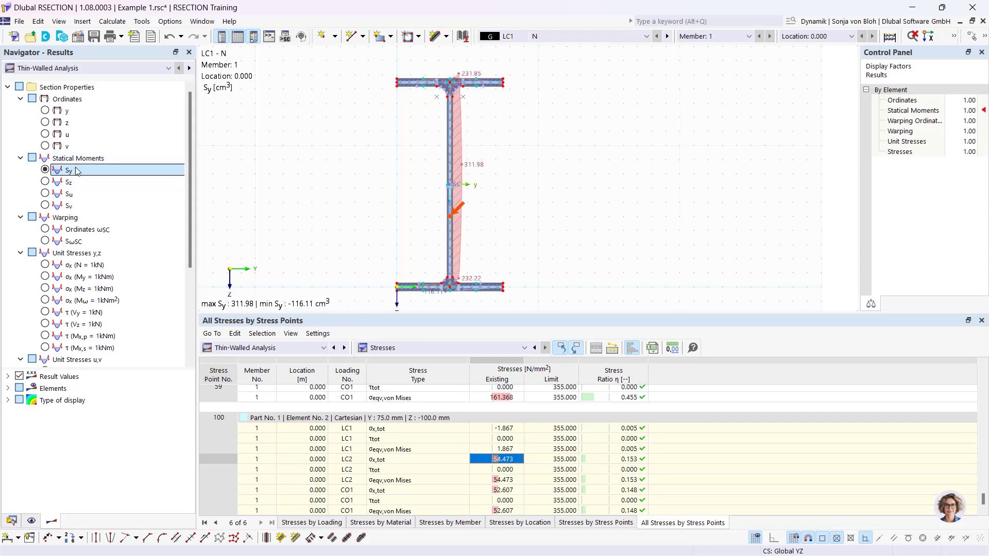
pyautogui.click(45, 181)
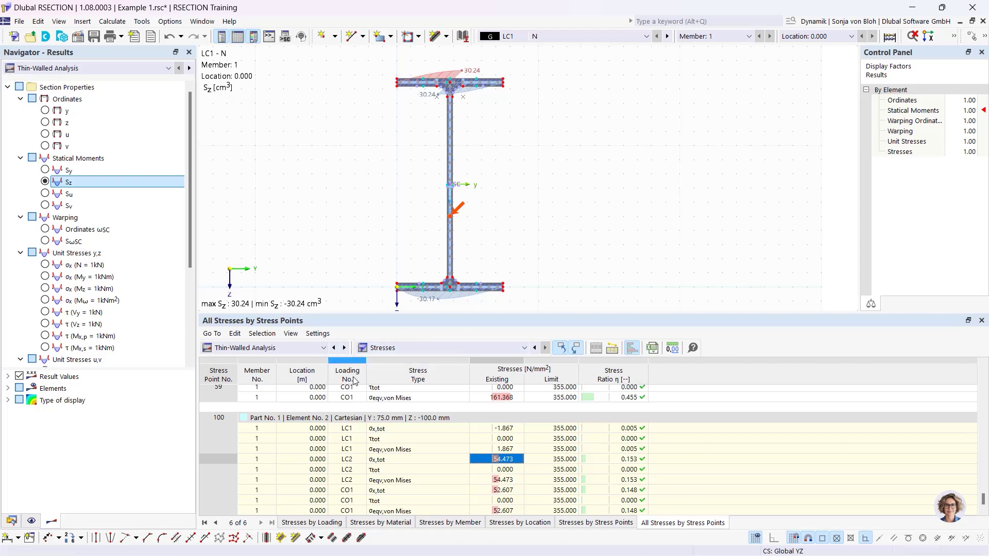
pyautogui.click(472, 348)
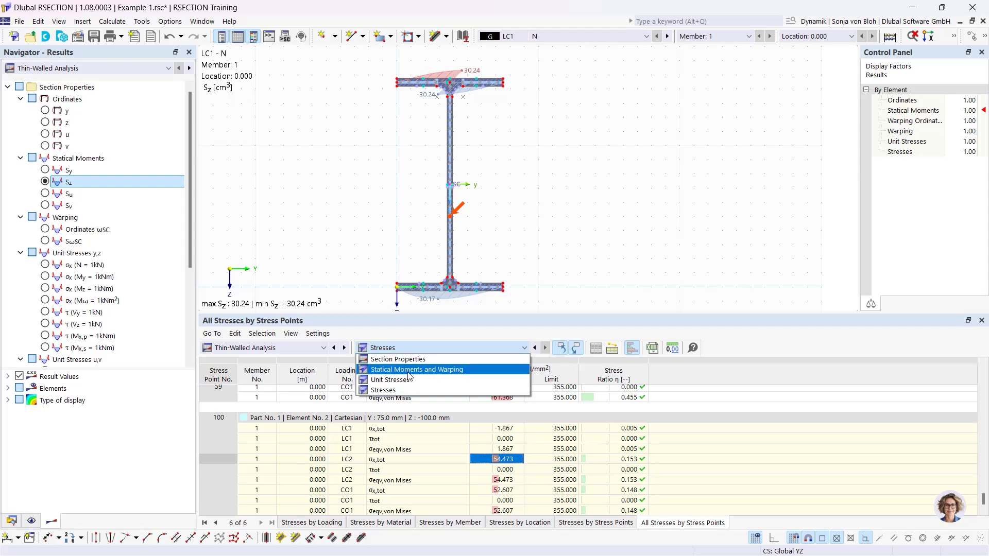
pyautogui.click(435, 370)
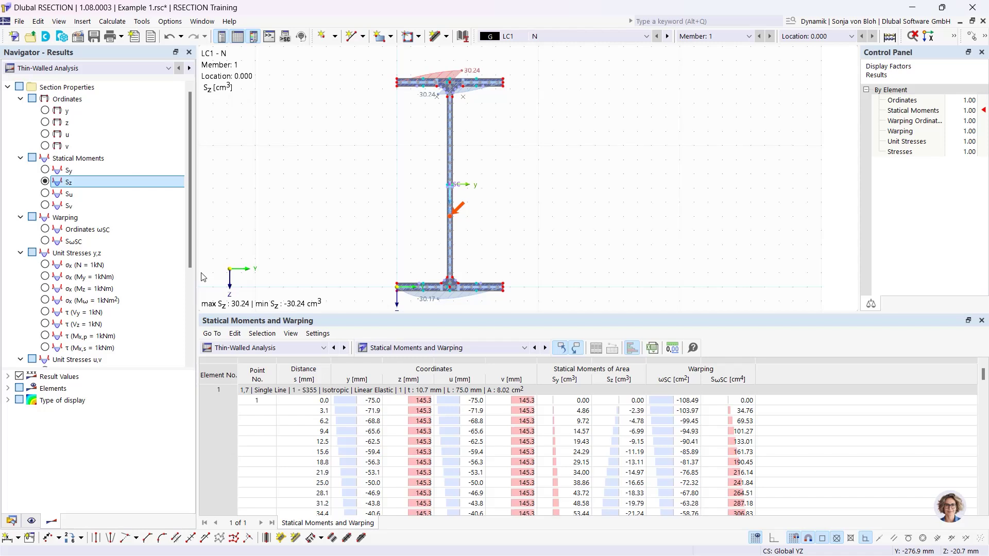
# - Set the graphical results and the results table to Effective Thin-Walled Analysis, with the total normal stress σx,tot displayed
pyautogui.click(105, 67)
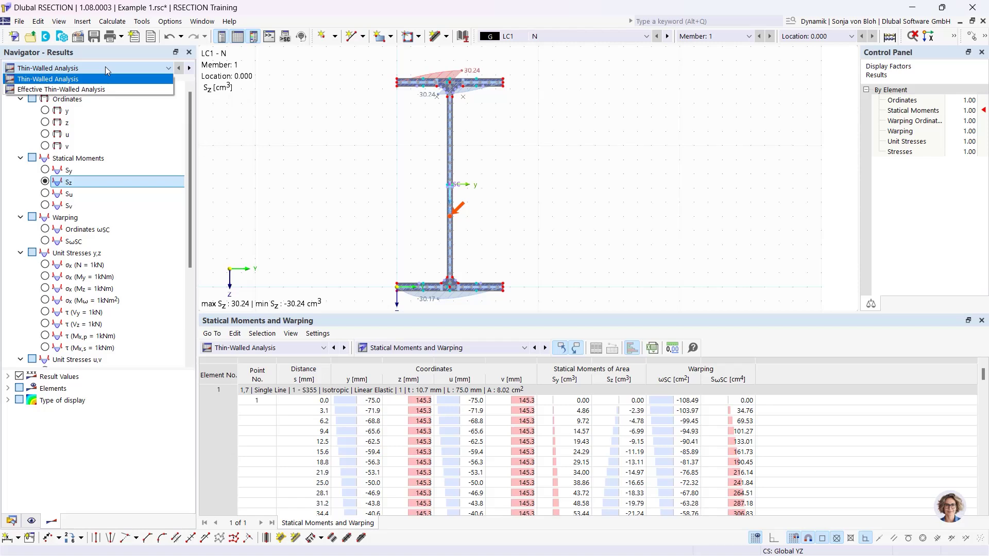
pyautogui.click(52, 89)
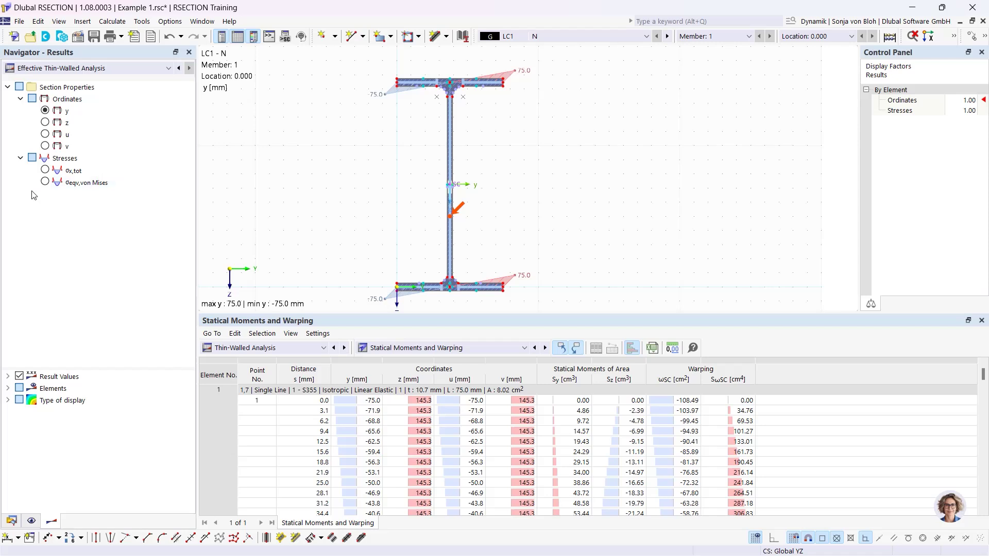
pyautogui.click(46, 170)
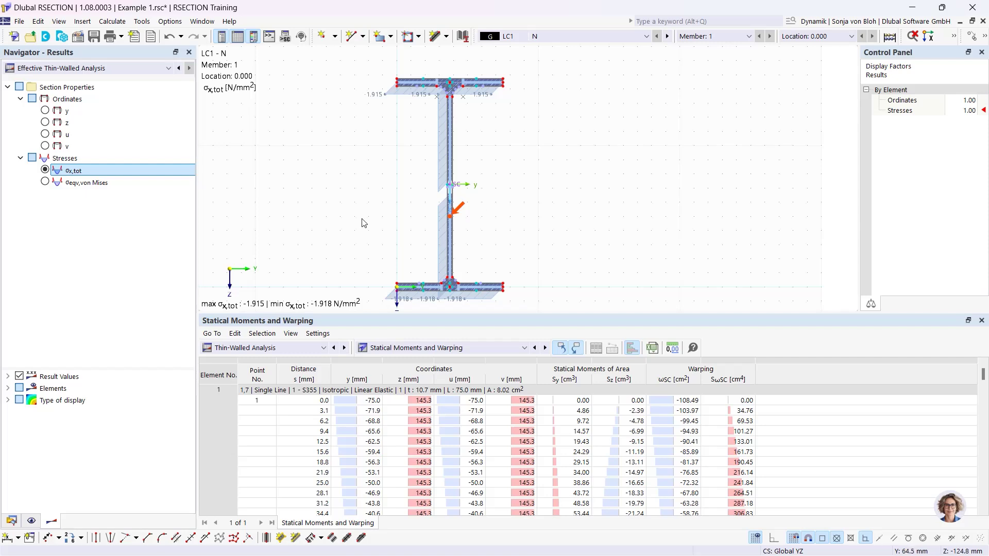
pyautogui.click(309, 350)
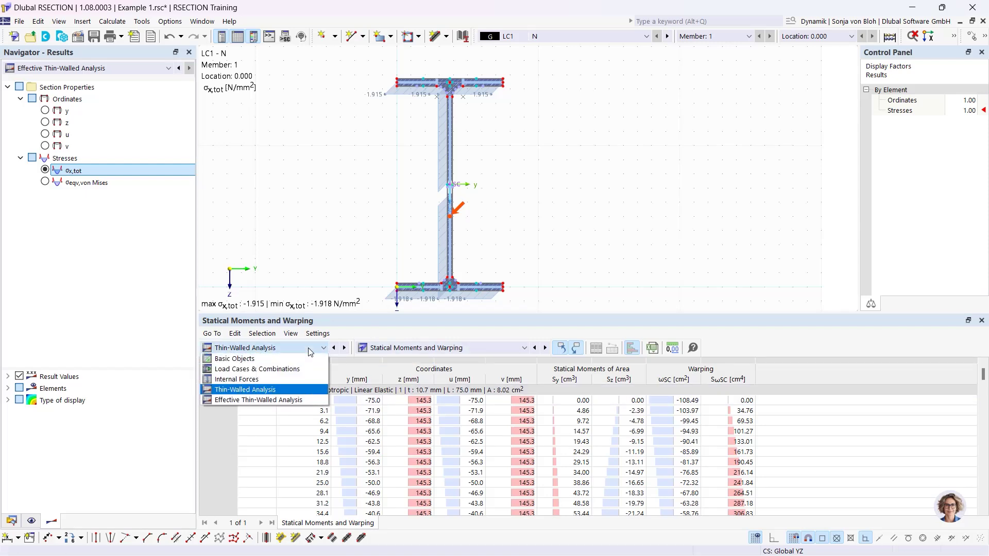
pyautogui.click(275, 401)
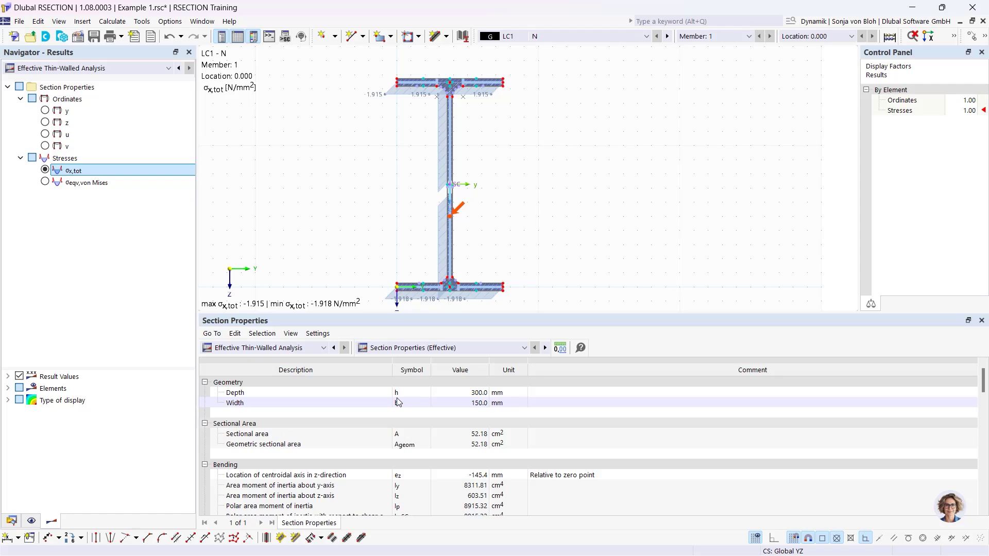
# - Compare the sectional area in the section properties of Thin-Walled Analysis with that of Effective Thin-Walled Analysis
pyautogui.click(325, 349)
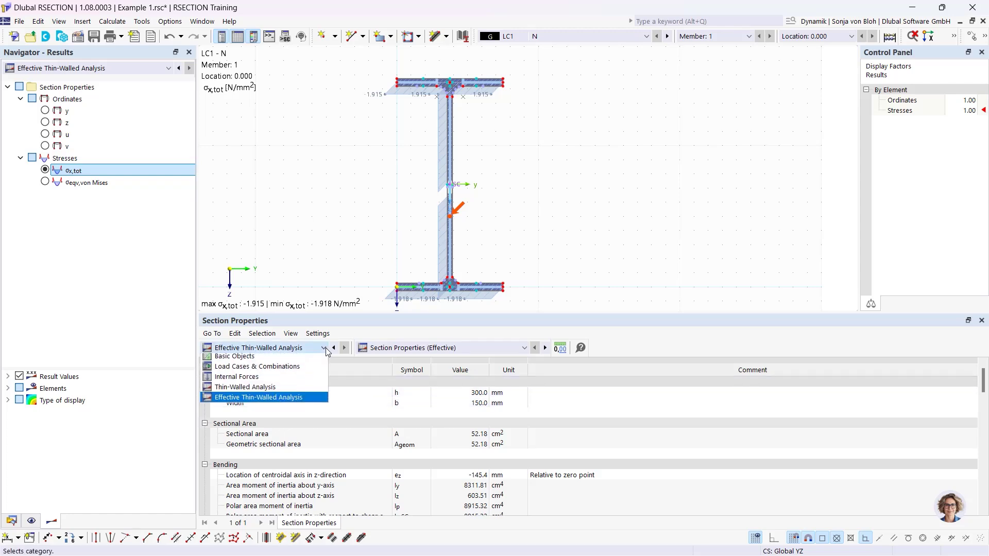
pyautogui.click(273, 391)
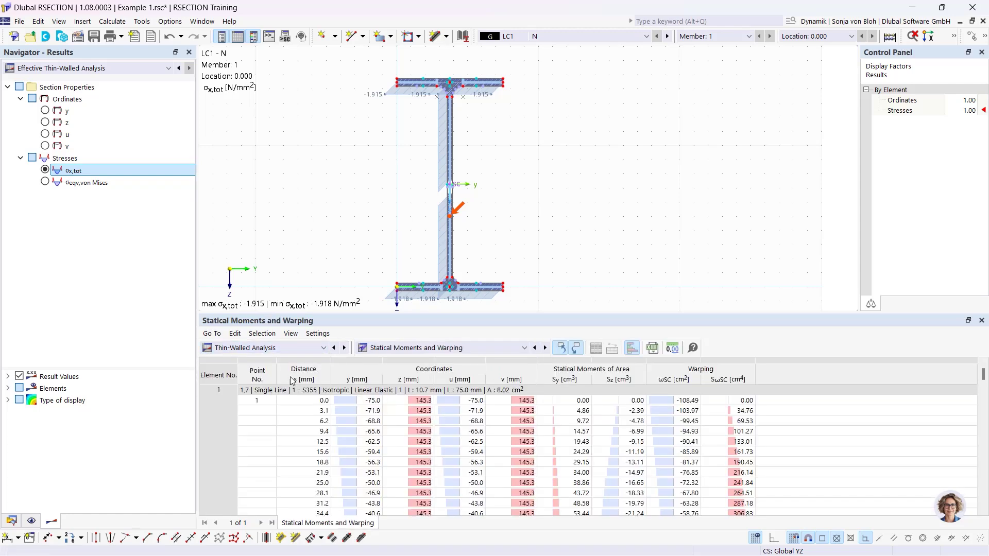
pyautogui.click(433, 348)
pyautogui.click(433, 360)
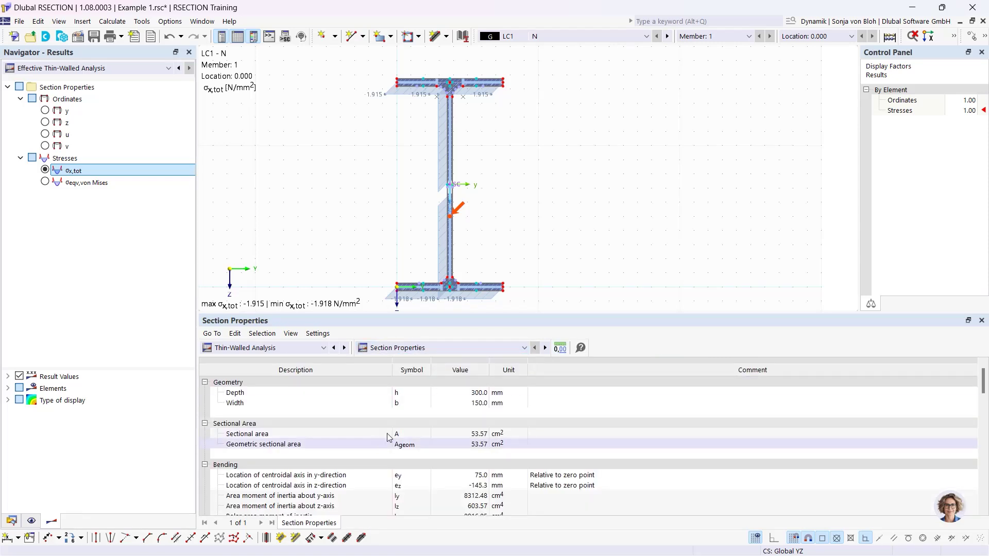
pyautogui.click(427, 346)
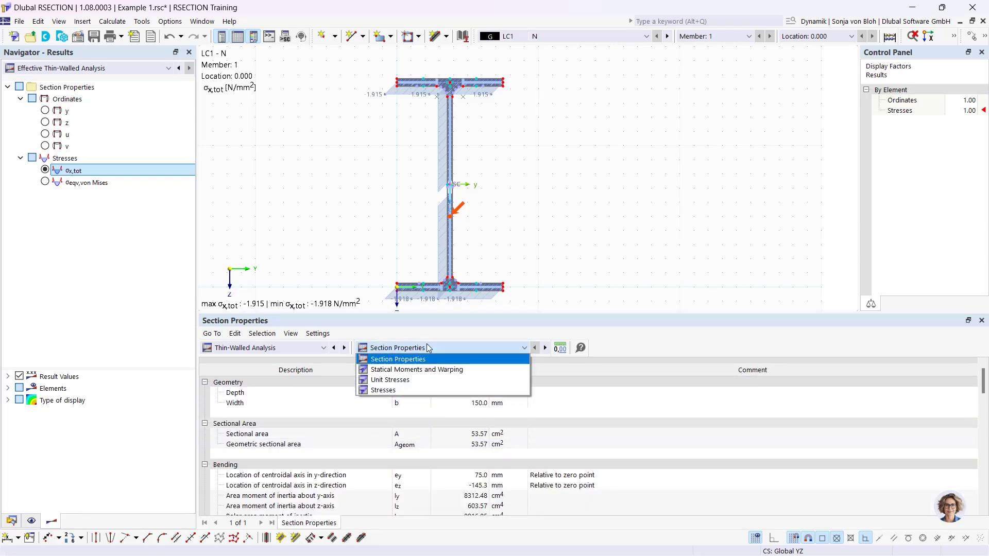
pyautogui.click(302, 348)
pyautogui.click(269, 399)
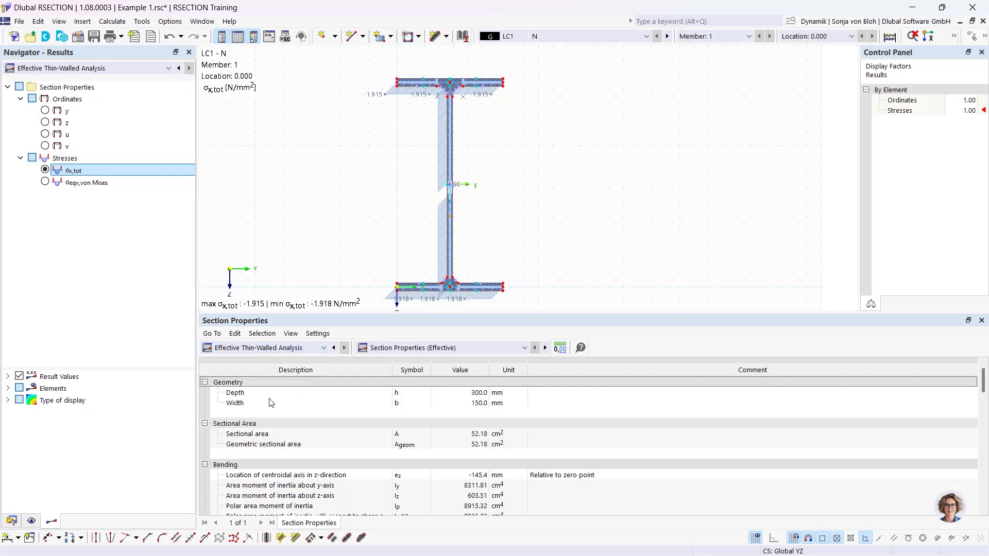
pyautogui.click(457, 436)
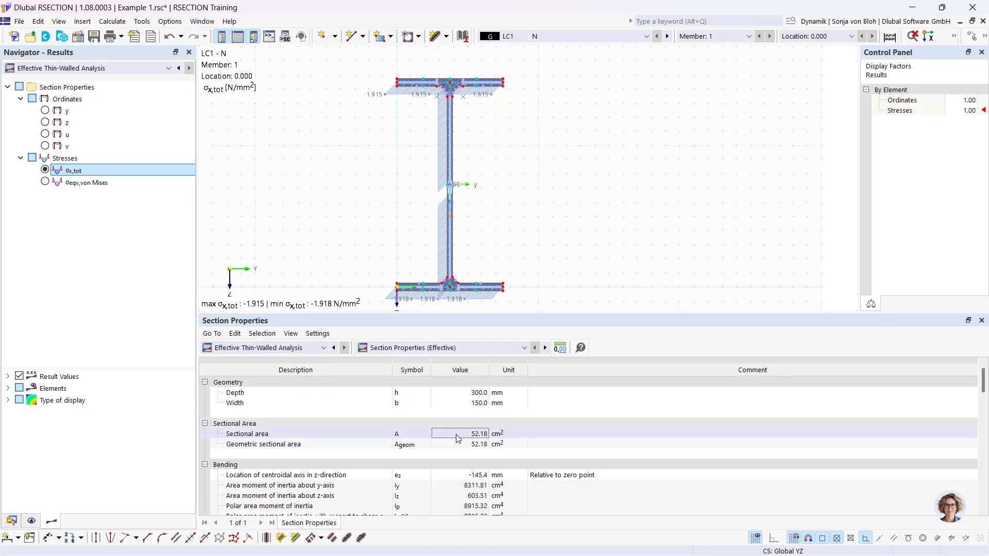
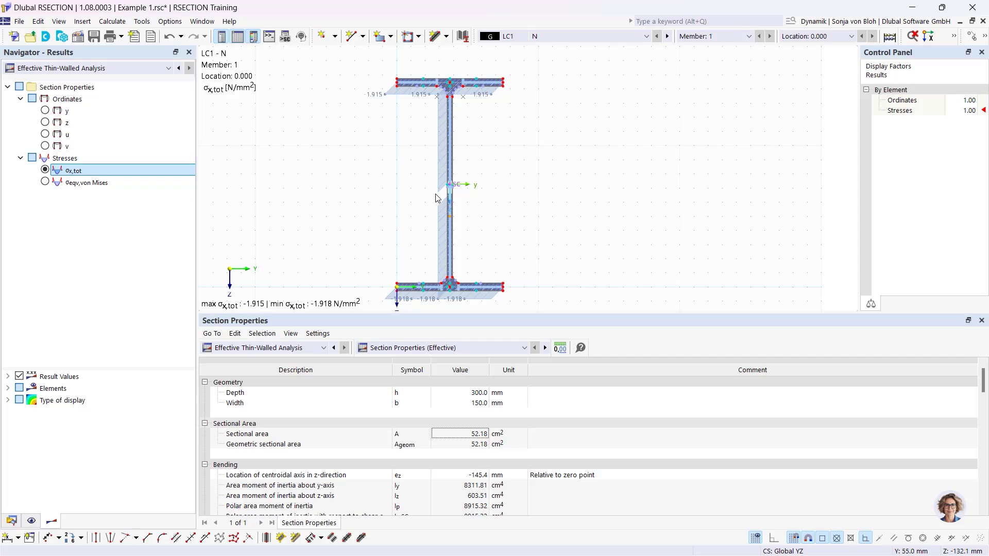
# - Examine the Section Classification acc. to EN 1993-1-1, covering the overall class and the complete details of the web subpanel
pyautogui.moveTo(391, 312); pyautogui.dragTo(391, 365)
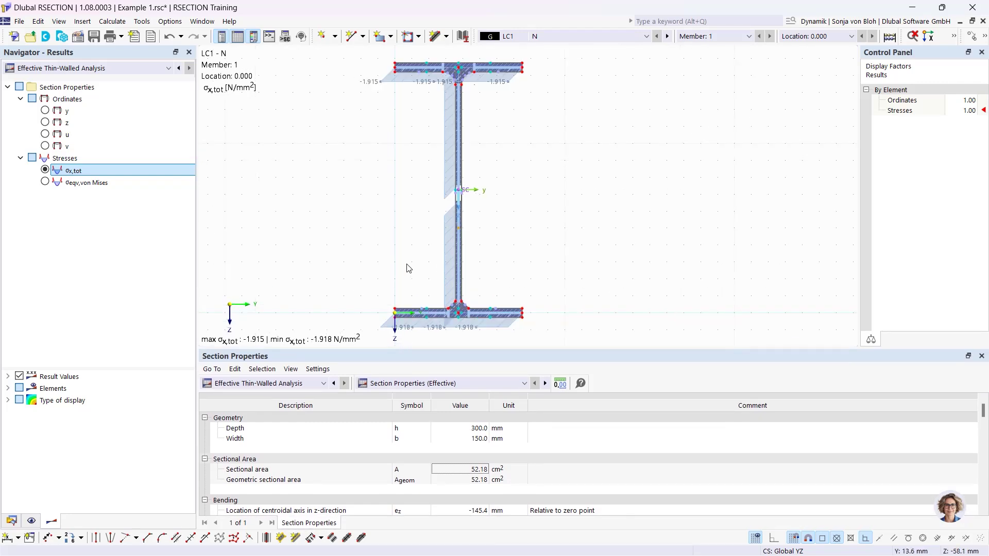
pyautogui.click(464, 383)
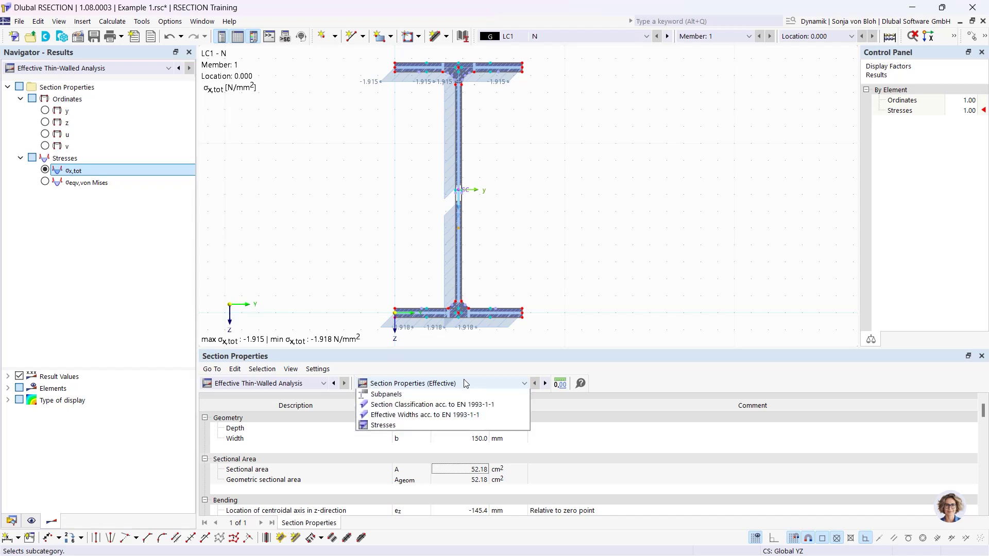
pyautogui.click(441, 415)
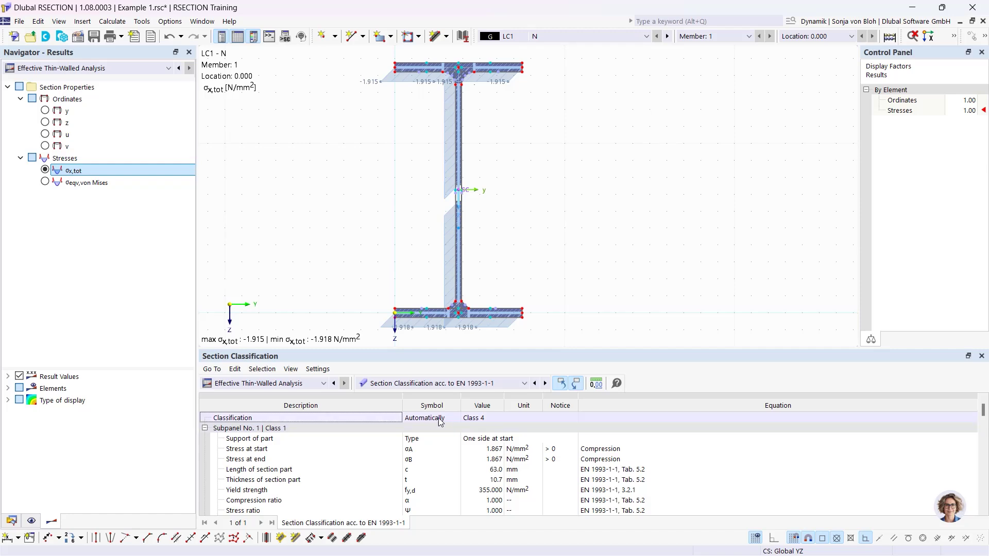
pyautogui.click(436, 420)
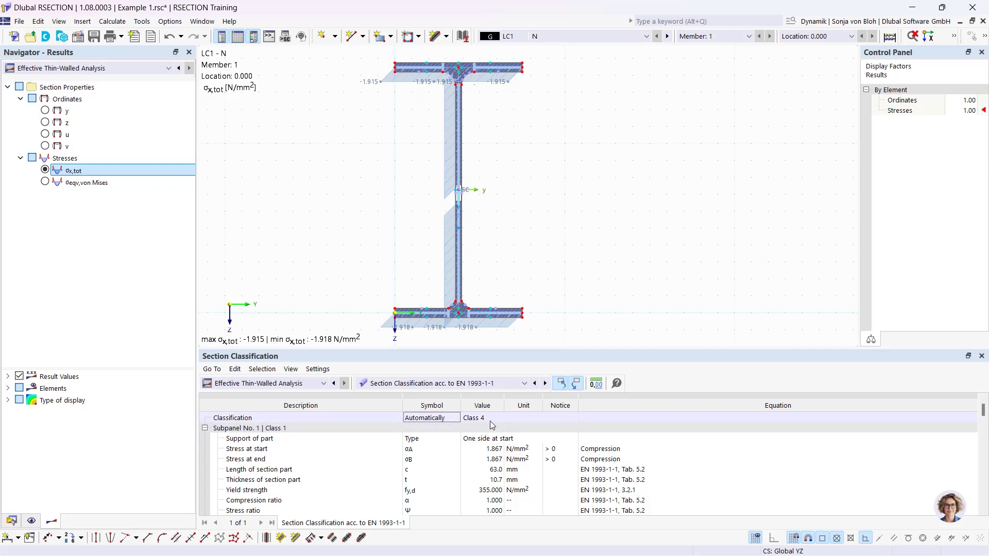
pyautogui.click(460, 190)
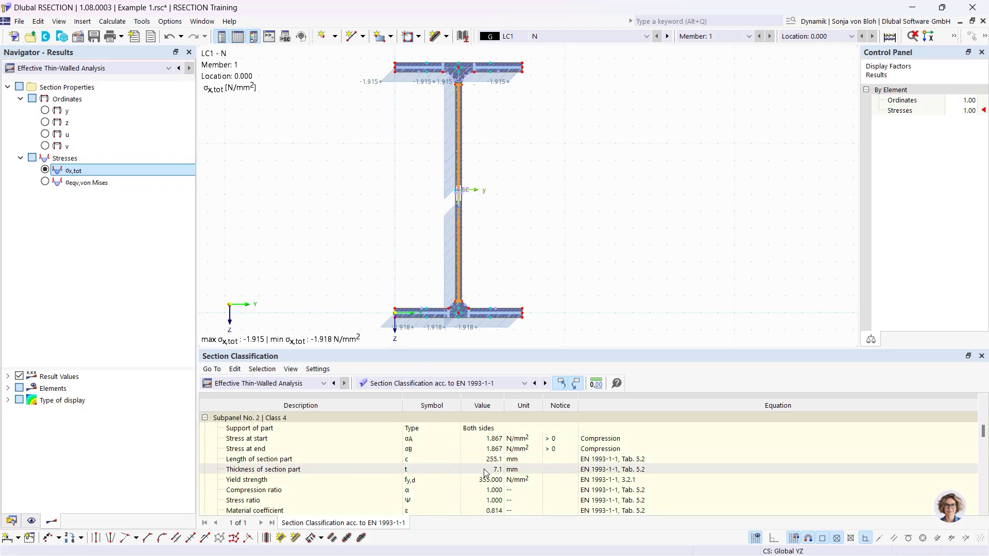
pyautogui.moveTo(449, 349); pyautogui.dragTo(449, 230)
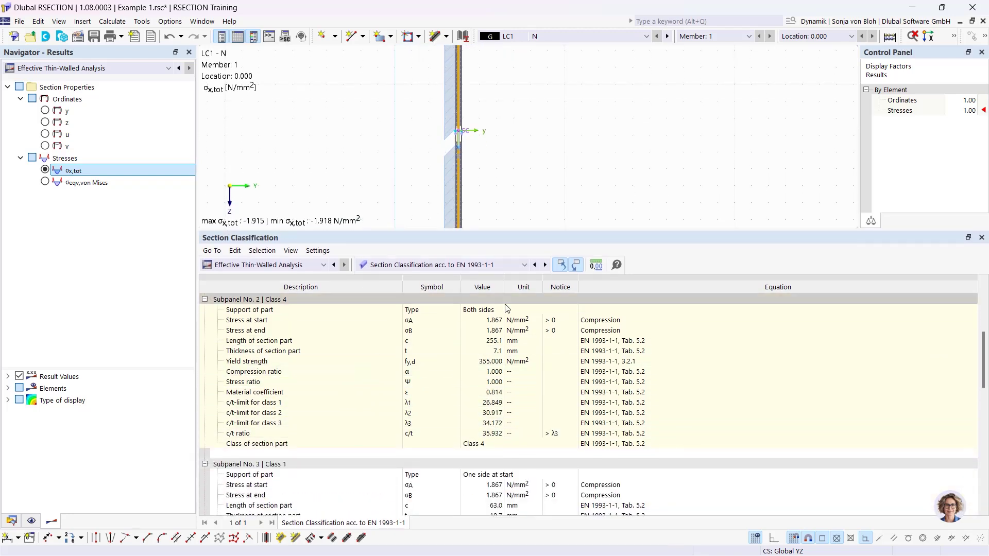
# - List the Effective Widths acc. to EN 1993-1-1 and examine the results of Subpanel No. 2, the web
pyautogui.click(522, 265)
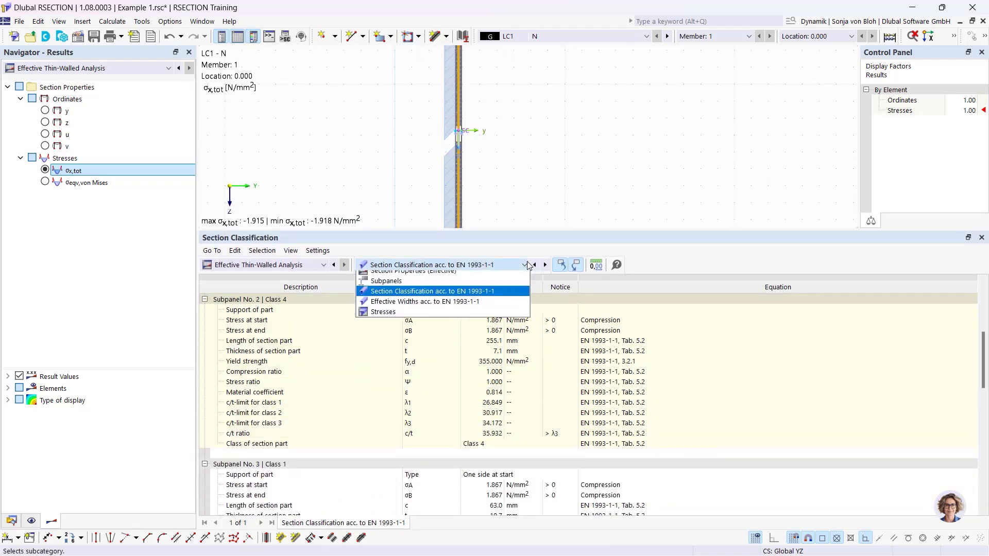
pyautogui.click(454, 307)
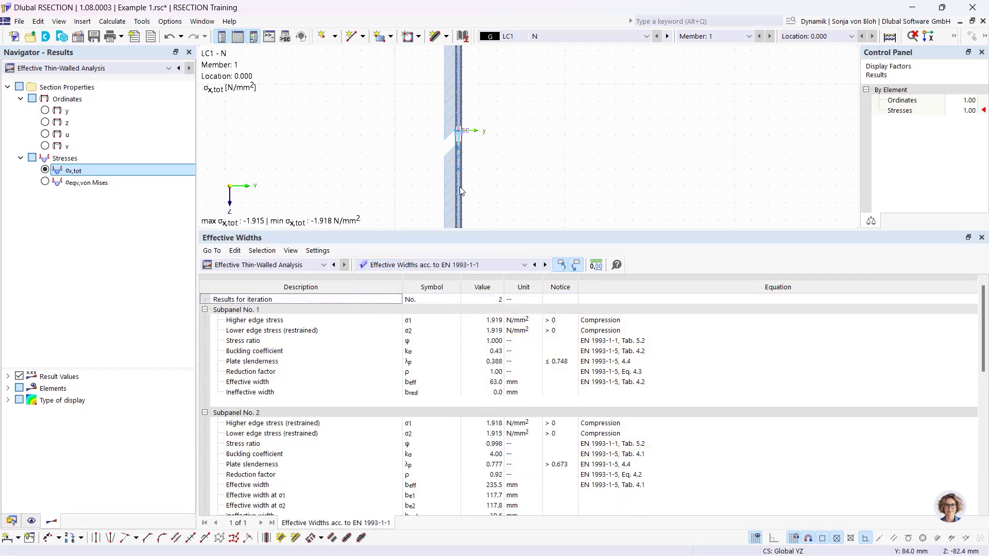
pyautogui.scroll(-3, 419, 436)
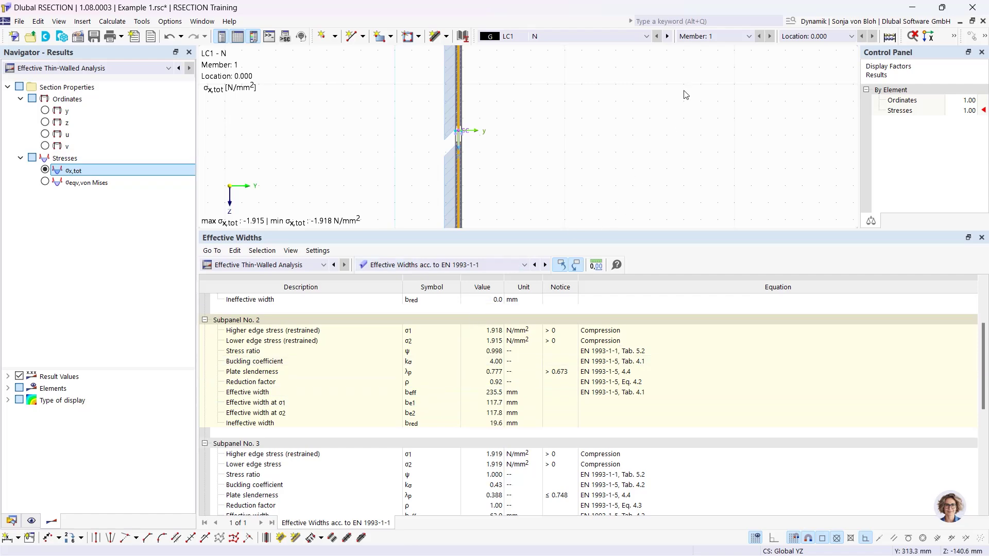
# - Switch the results to load case LC2 (My) and check the effective and ineffective widths of the subpanels
pyautogui.click(646, 36)
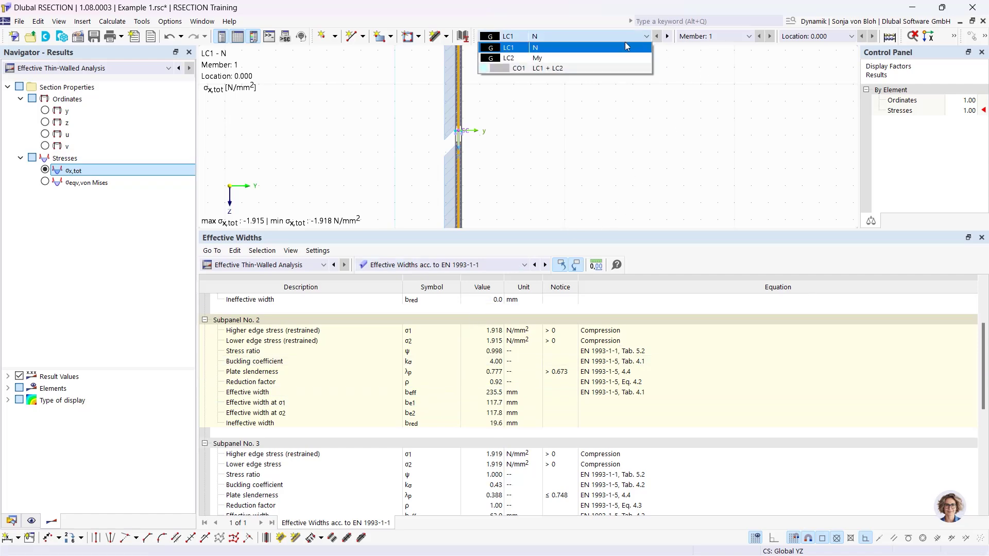
pyautogui.click(587, 58)
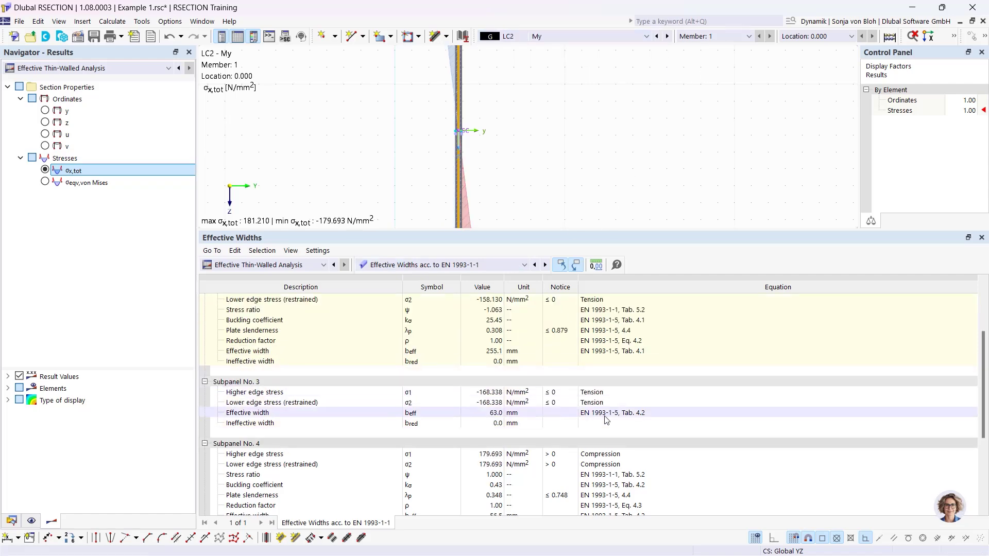
pyautogui.scroll(3, 606, 420)
# - List the Section Classification acc. to EN 1993-1-1 for LC2 and view the total stress diagram on the whole section
pyautogui.click(524, 265)
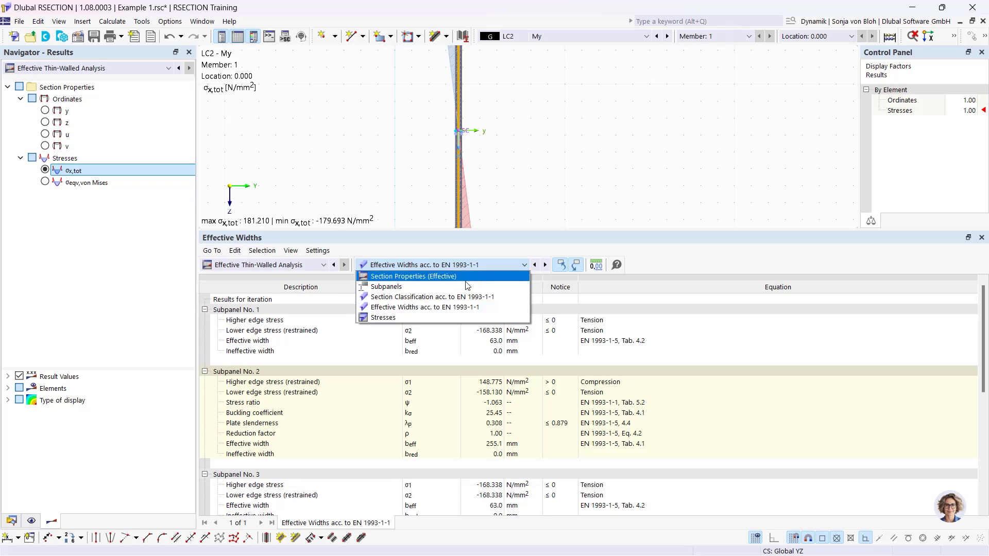
pyautogui.click(433, 297)
pyautogui.scroll(5, 450, 377)
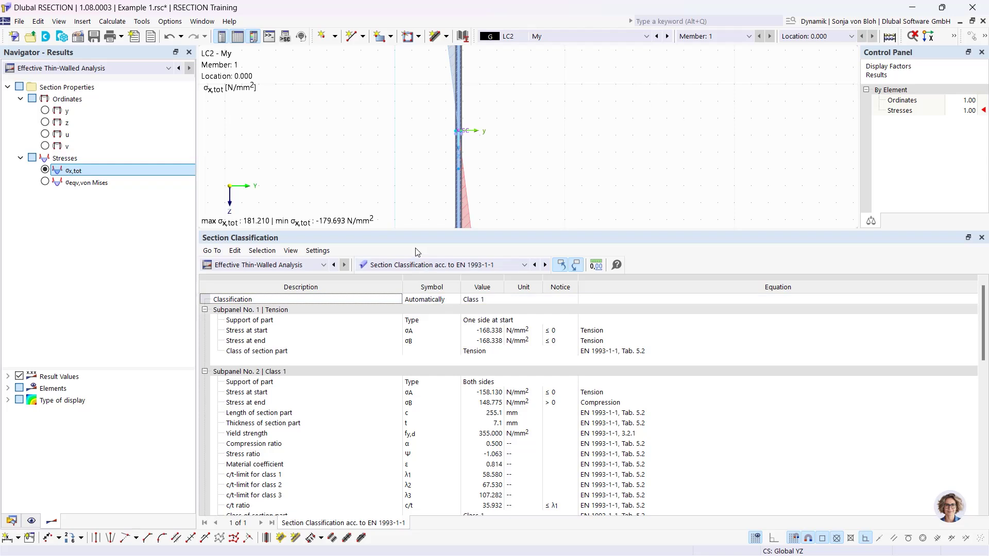
pyautogui.scroll(-4, 397, 181)
pyautogui.scroll(1, 391, 184)
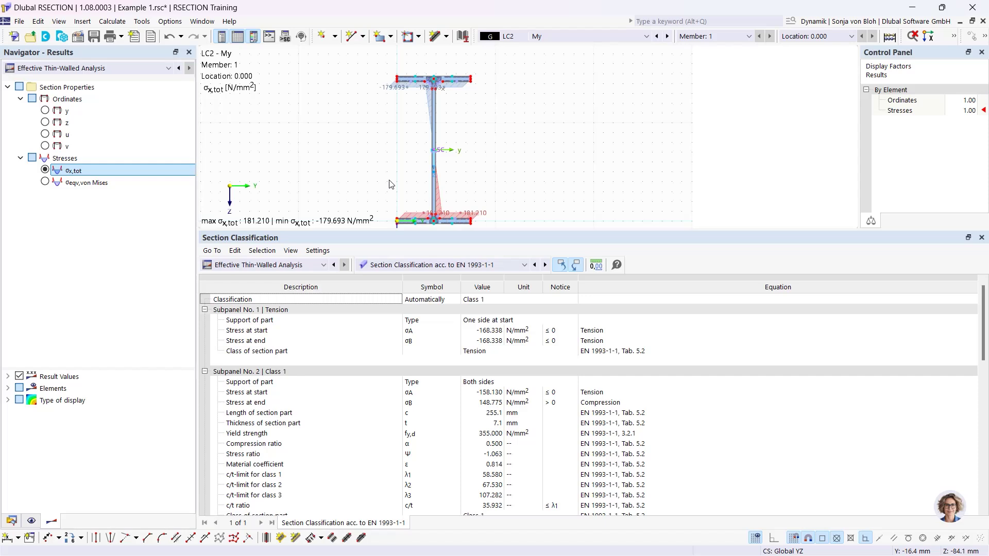
# - Show the results of combination CO1 (LC1 + LC2) and enlarge the graphics area to inspect the stress diagram on the section
pyautogui.click(558, 37)
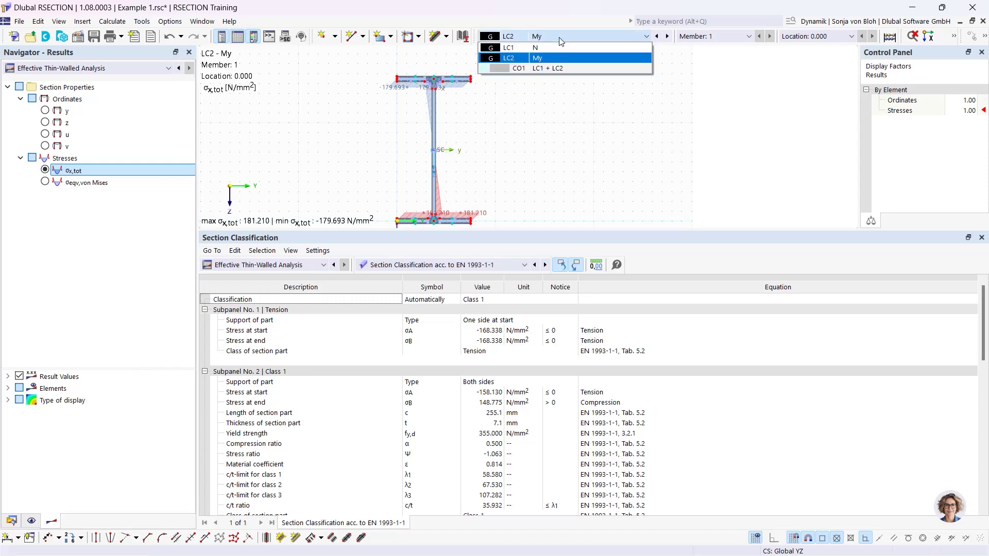
pyautogui.click(542, 69)
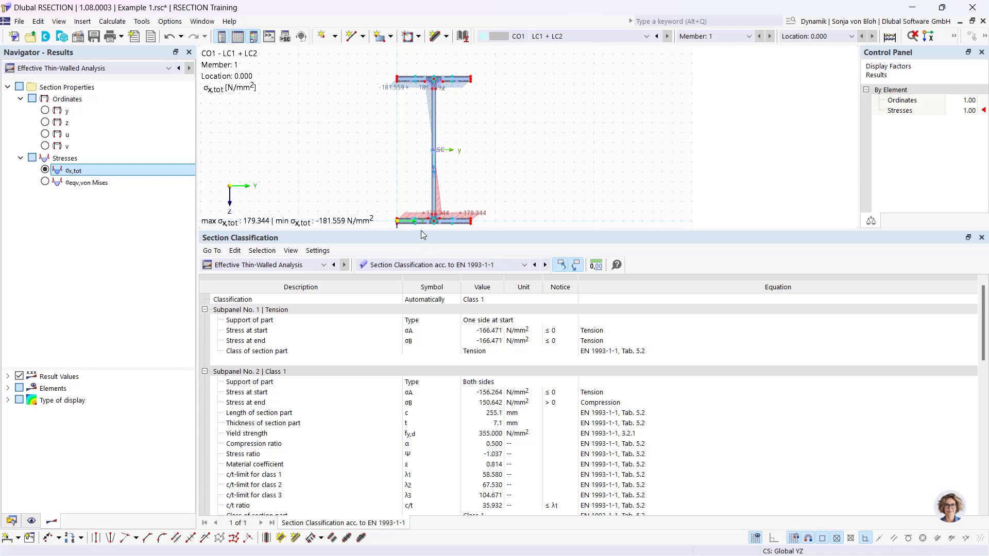
pyautogui.moveTo(421, 229); pyautogui.dragTo(422, 318)
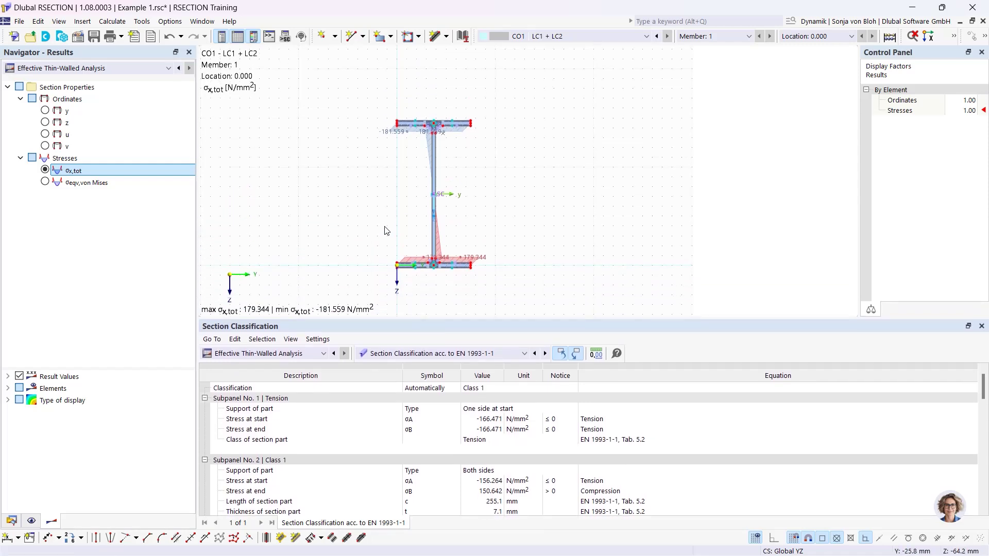
pyautogui.scroll(2, 385, 226)
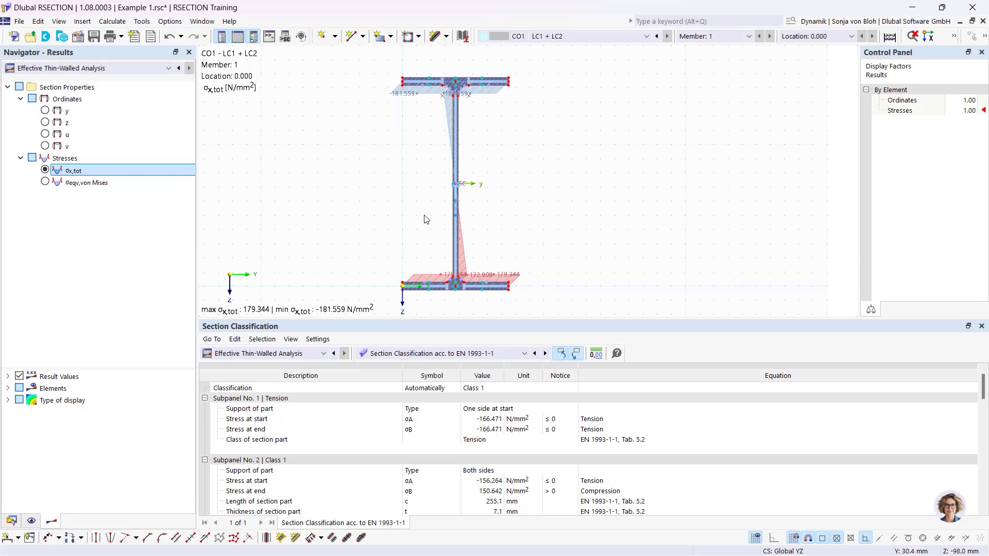
pyautogui.scroll(1, 445, 235)
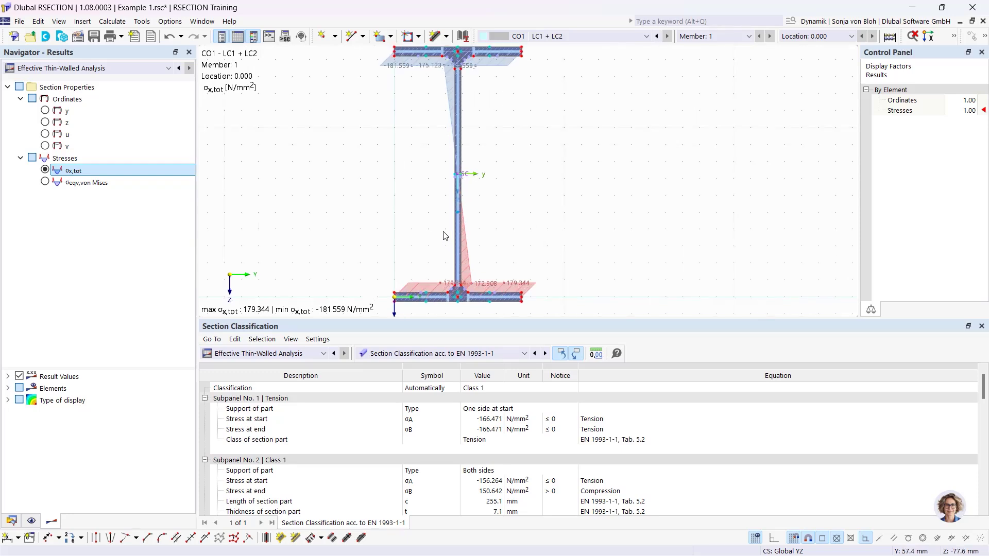
pyautogui.scroll(-2, 445, 212)
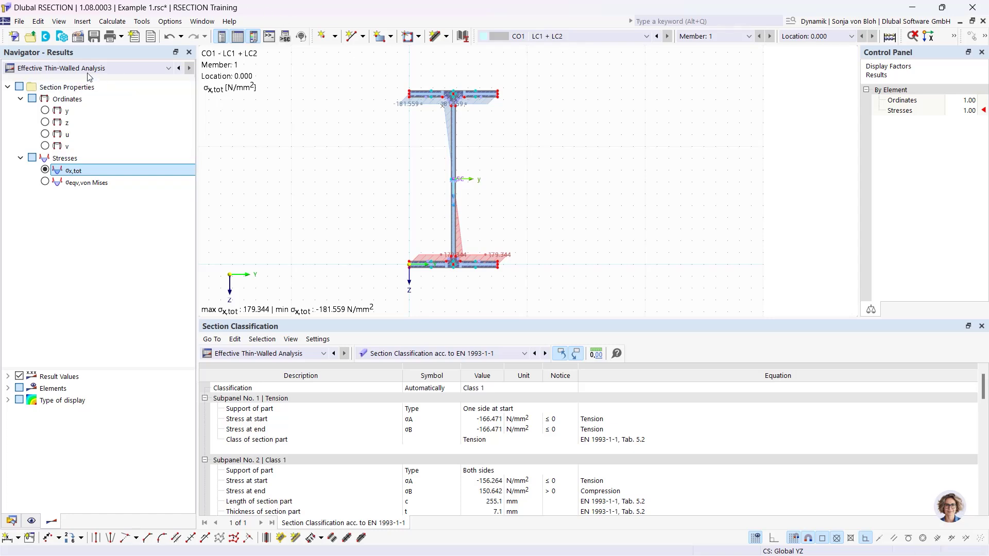
# - Create a model named Example 2 with Thin-Walled Analysis and the Effective Section add-on to EN 1993-1-1 and EN 1993-1-5
pyautogui.click(20, 39)
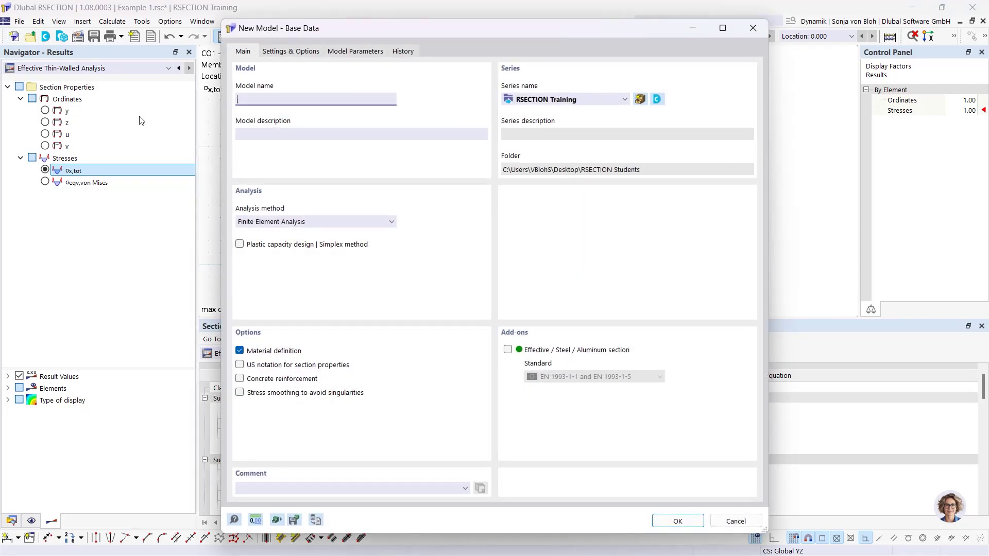
pyautogui.write('Example 2')
pyautogui.click(353, 223)
pyautogui.click(332, 243)
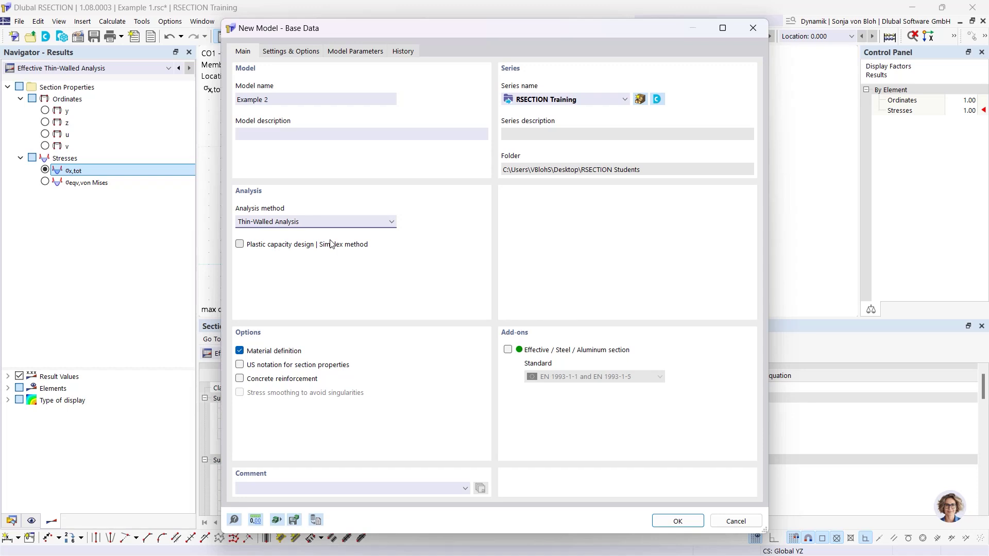
pyautogui.click(508, 350)
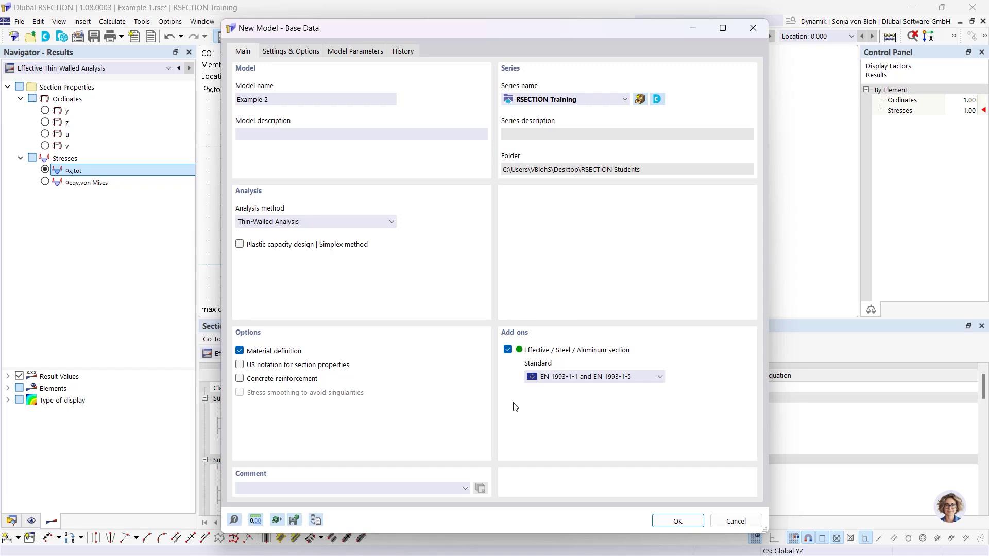
pyautogui.click(583, 378)
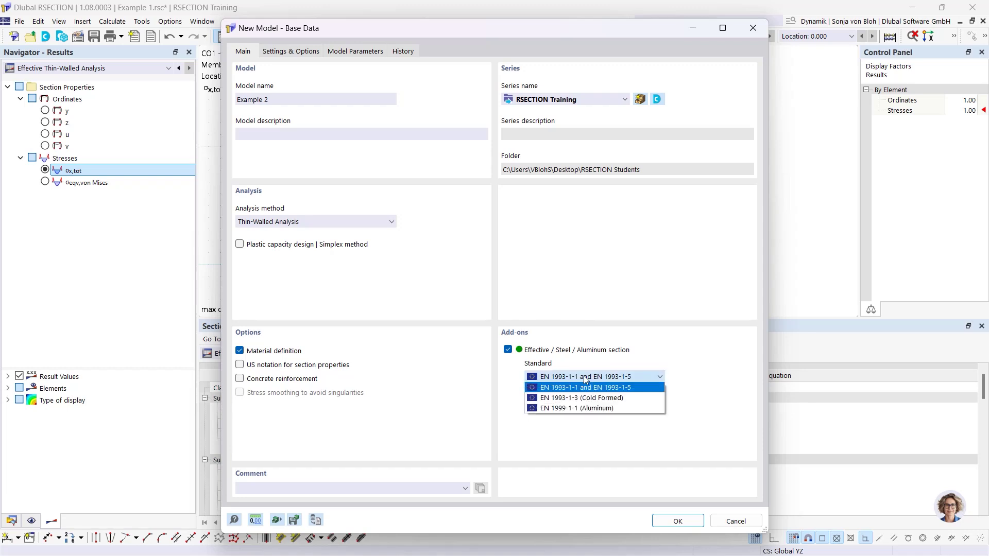
pyautogui.click(584, 376)
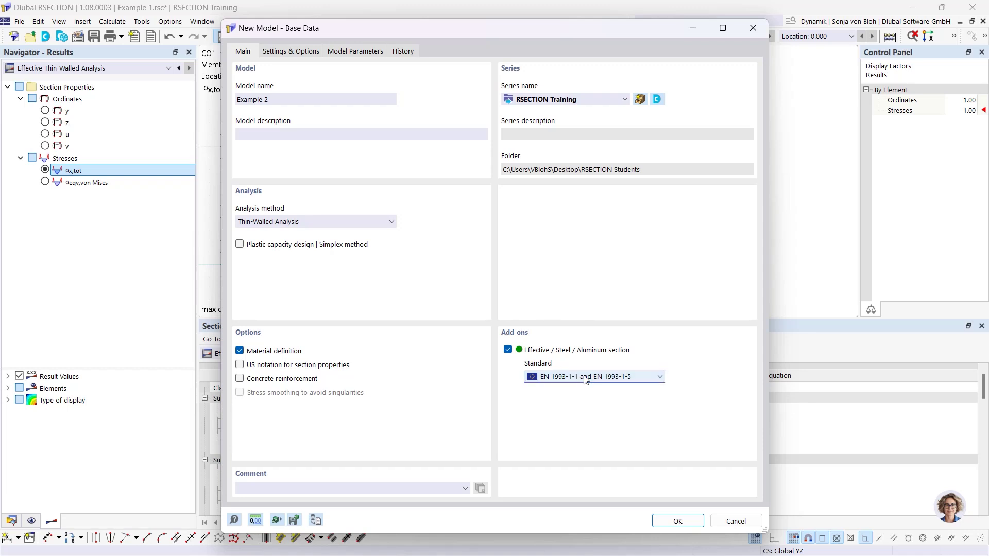
pyautogui.click(677, 521)
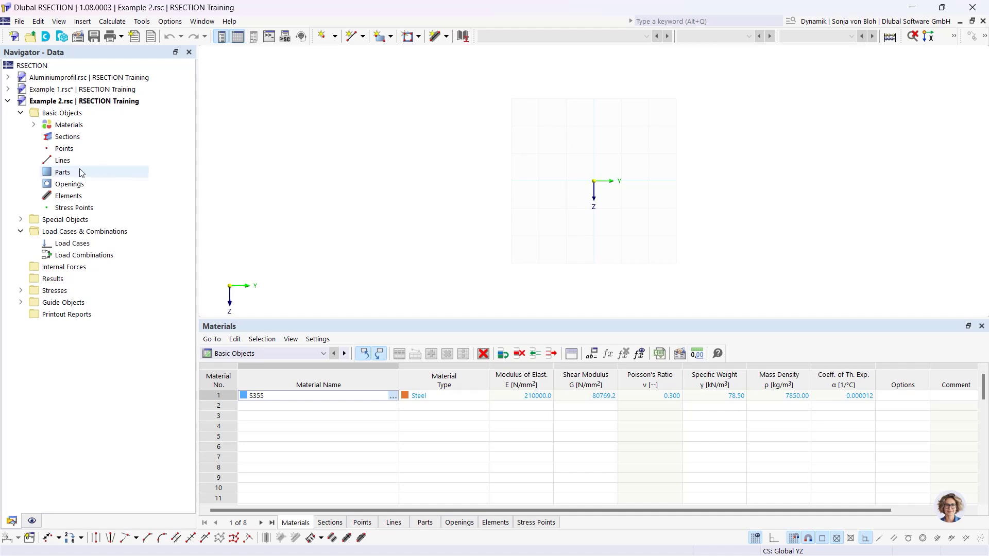
# - Change material 1 to steel S235 acc. to EN 1993-1-1:2005-05 from the material library
pyautogui.click(33, 125)
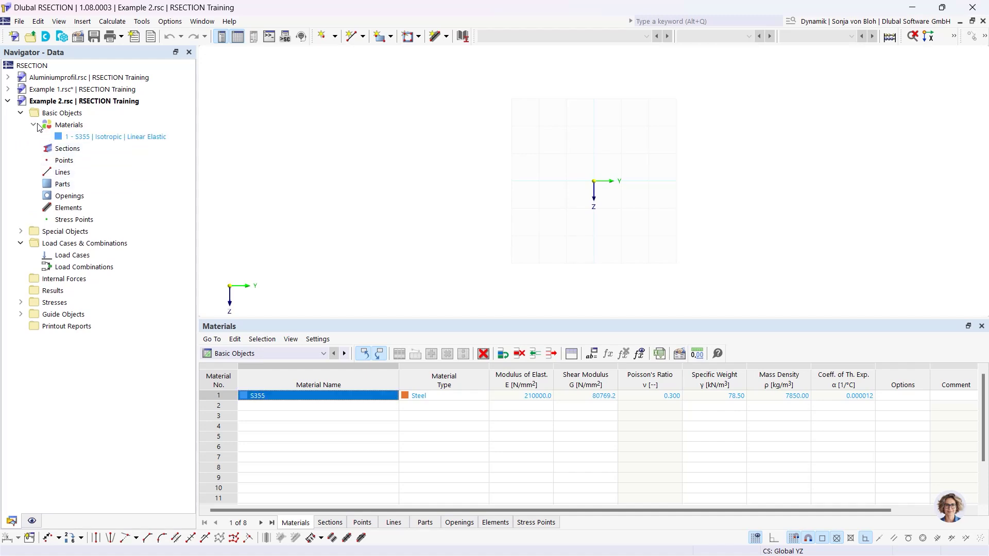
pyautogui.doubleClick(107, 137)
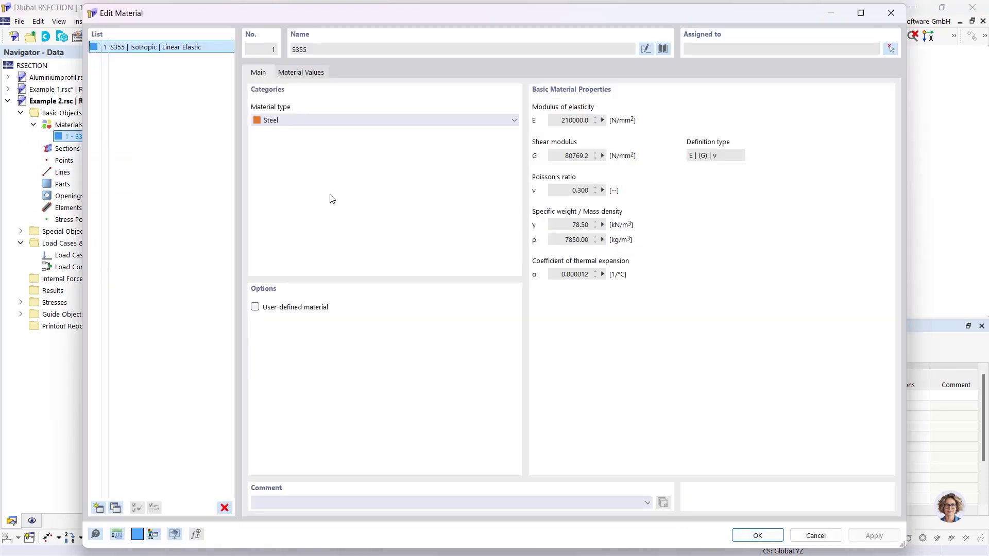
pyautogui.click(663, 50)
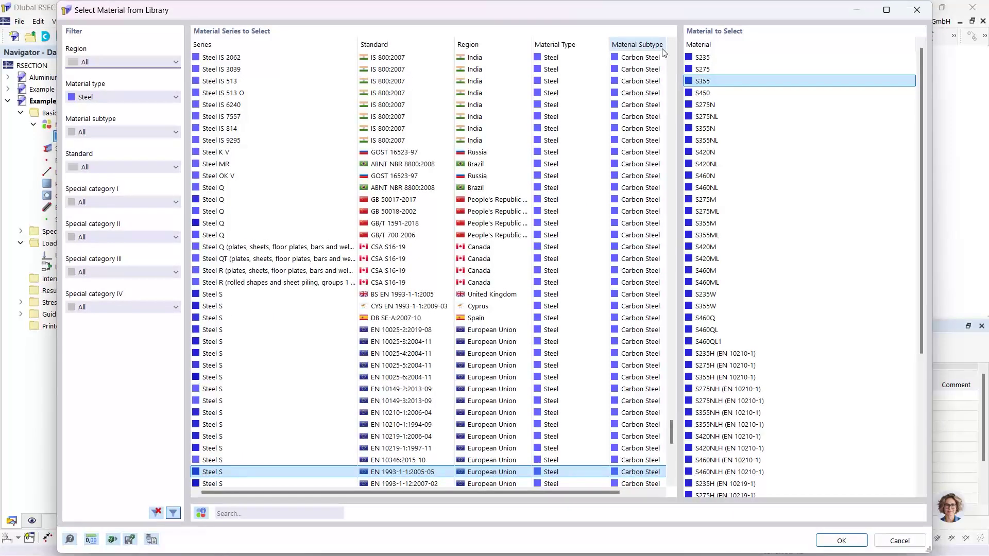
pyautogui.click(258, 513)
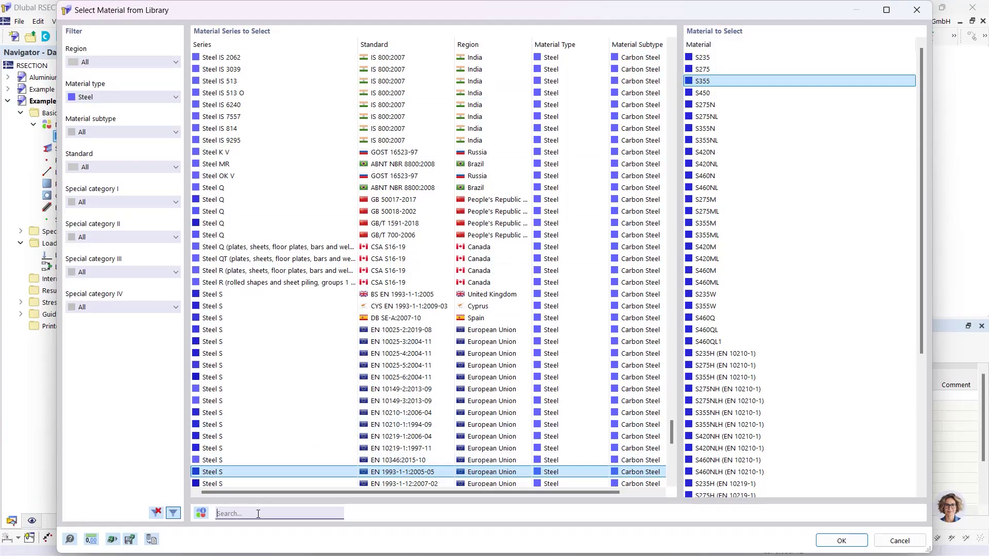
pyautogui.write('S23')
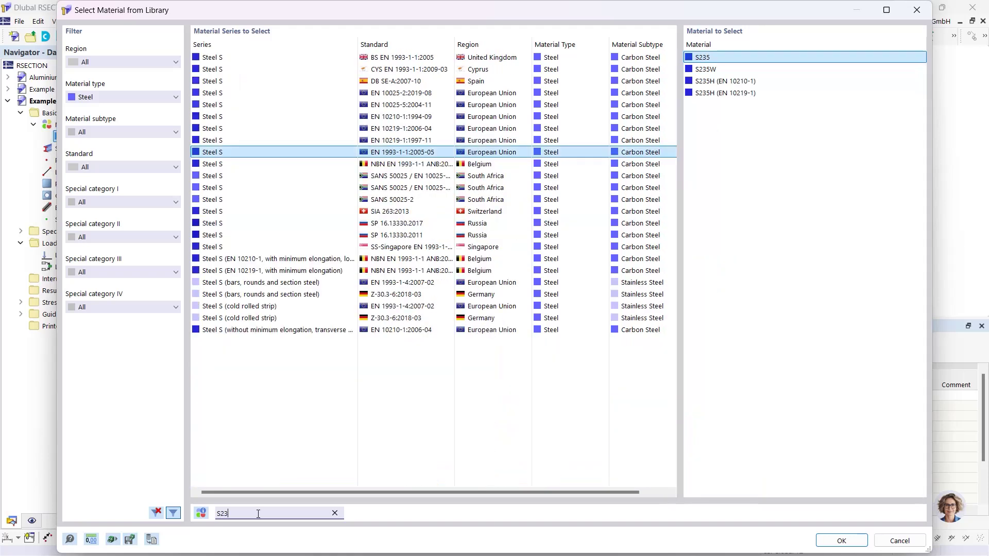
pyautogui.write('5')
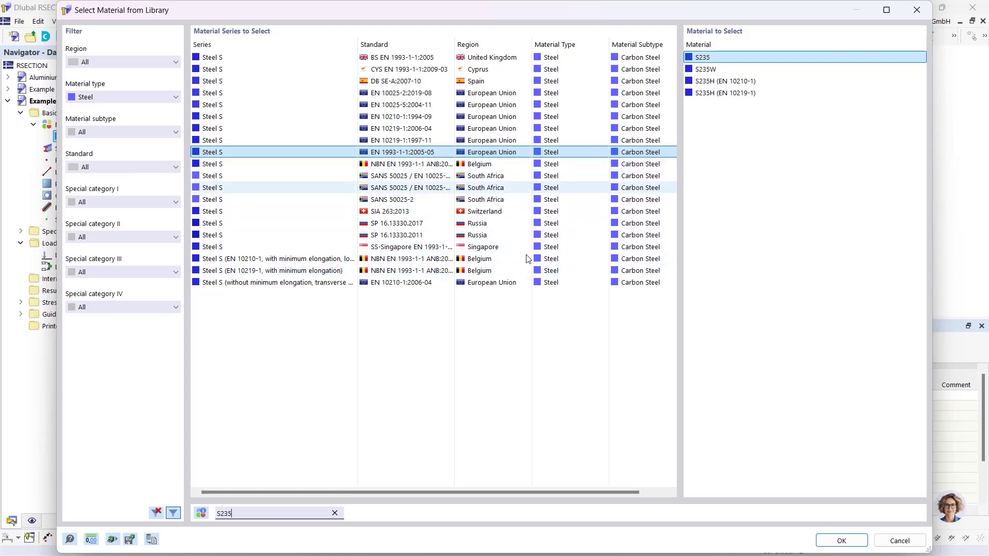
pyautogui.click(841, 542)
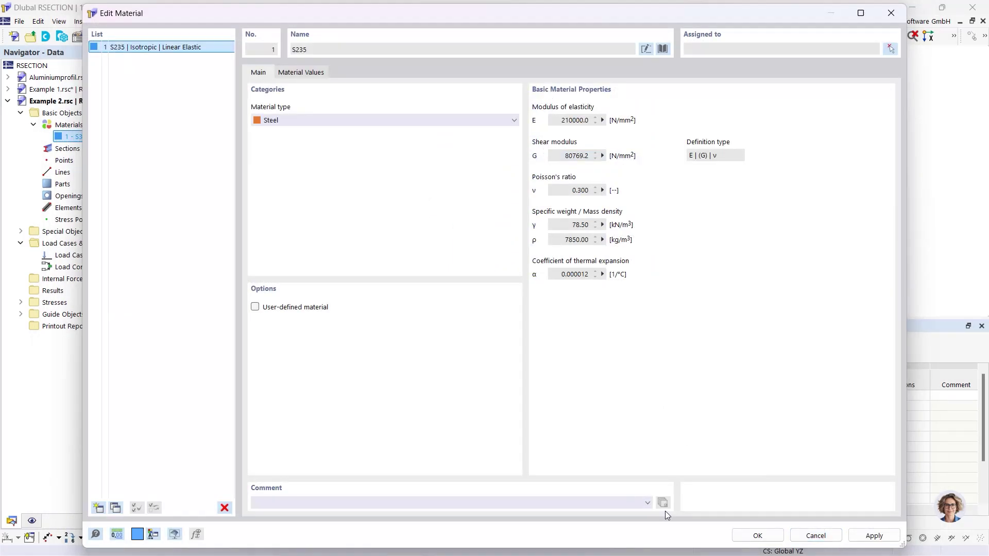
pyautogui.click(758, 535)
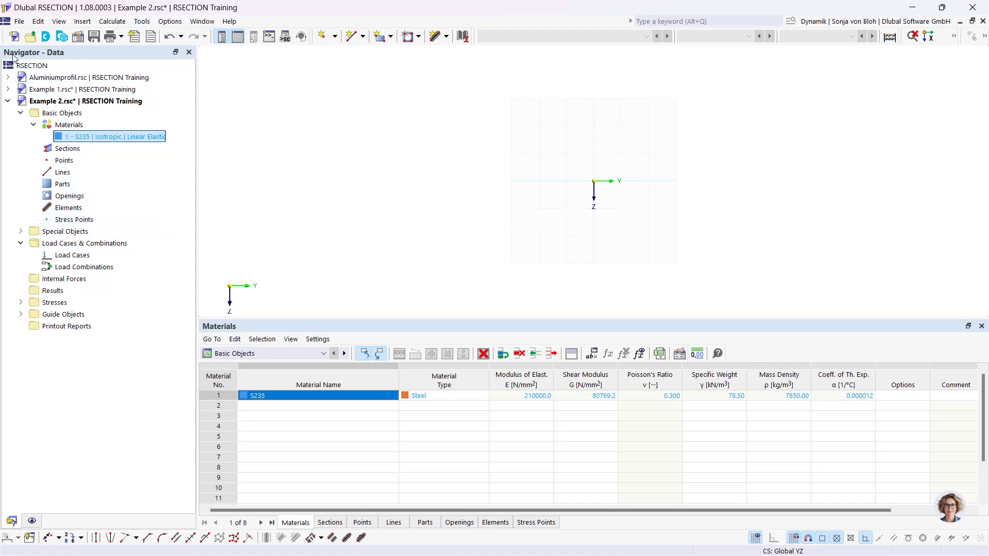
# - Start a new section and set its profile to IPEa 200 by searching the section names for IPE 200
pyautogui.rightClick(68, 149)
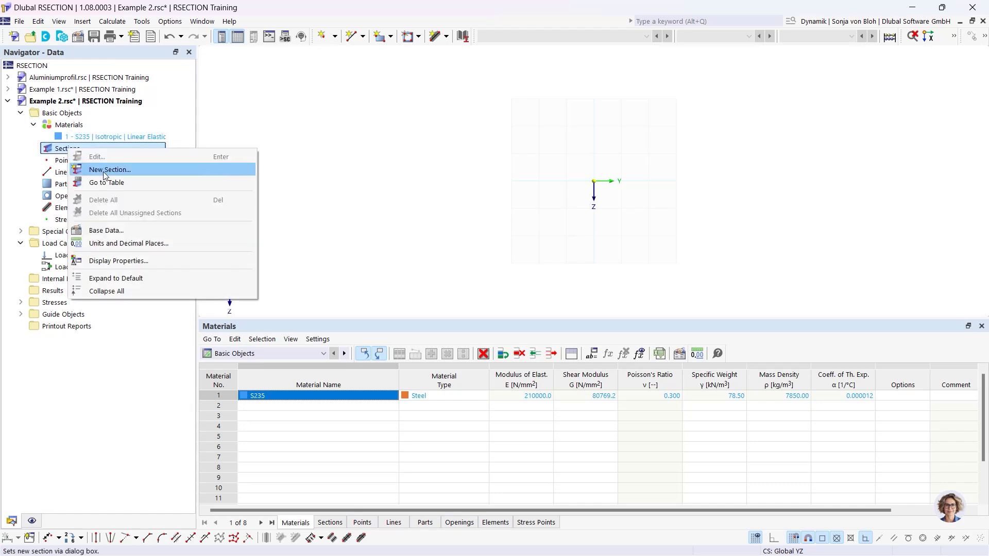
pyautogui.click(104, 173)
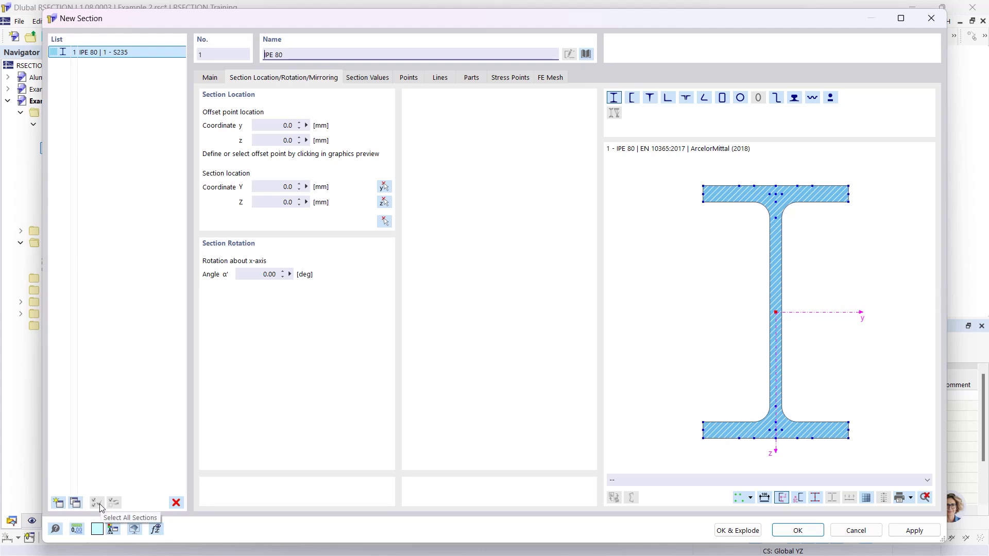
pyautogui.click(314, 55)
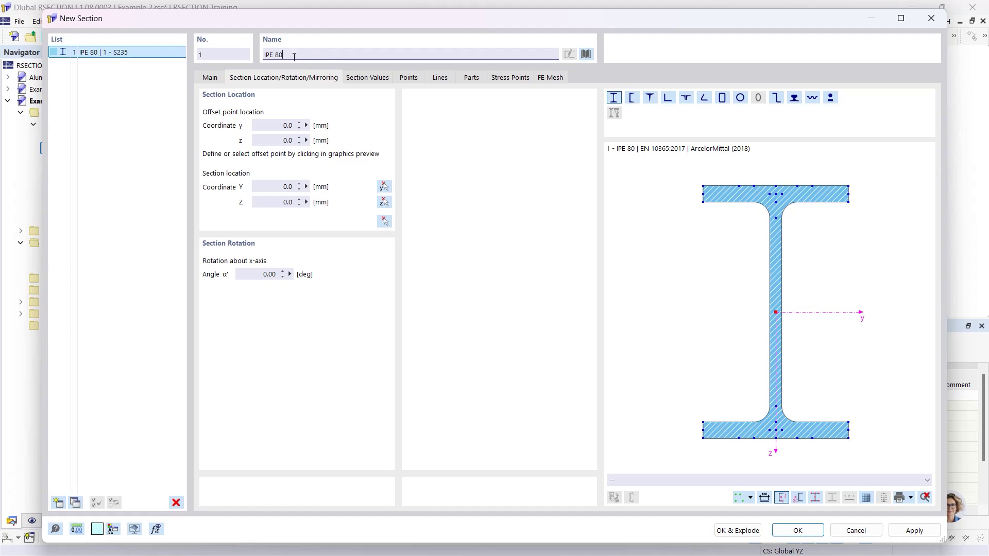
pyautogui.doubleClick(277, 55)
pyautogui.write('2')
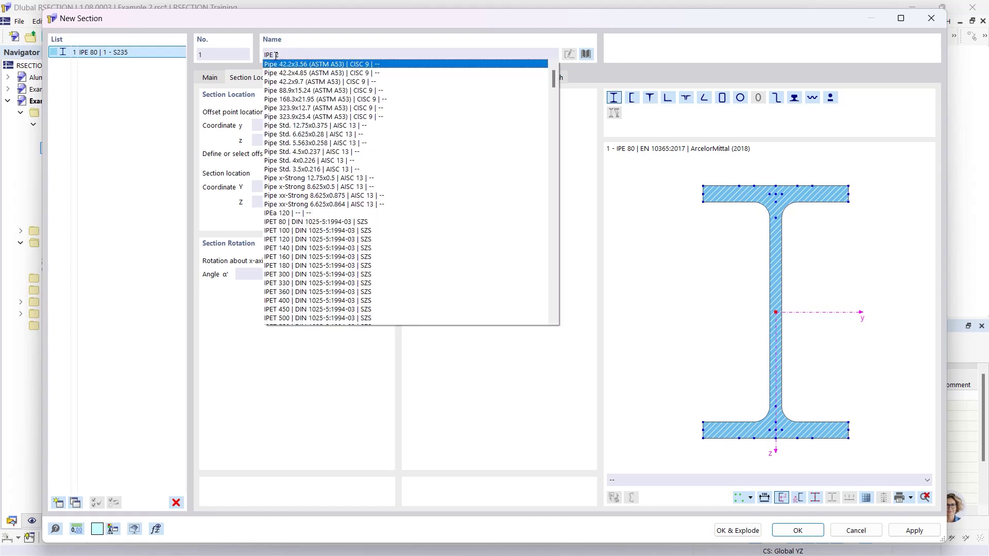
pyautogui.write('00')
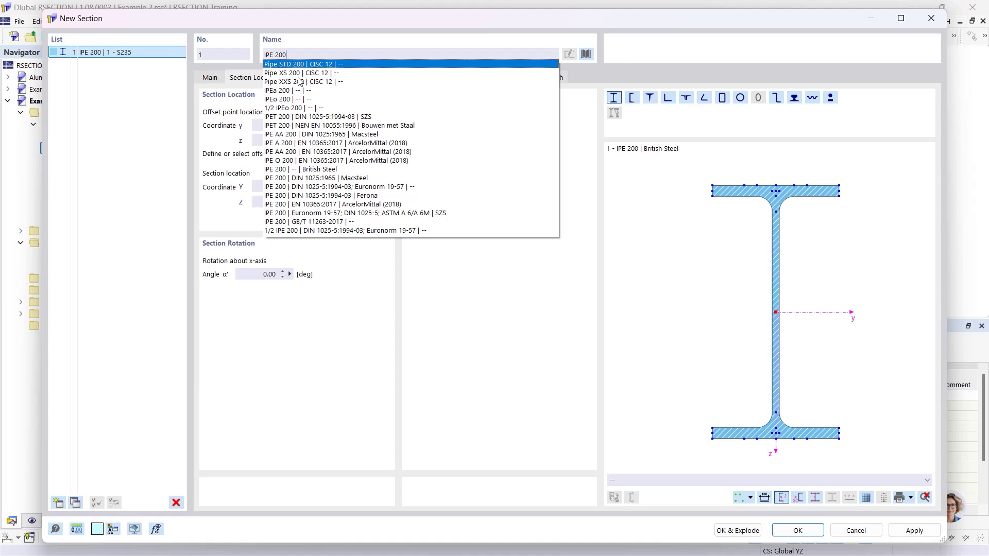
pyautogui.click(280, 92)
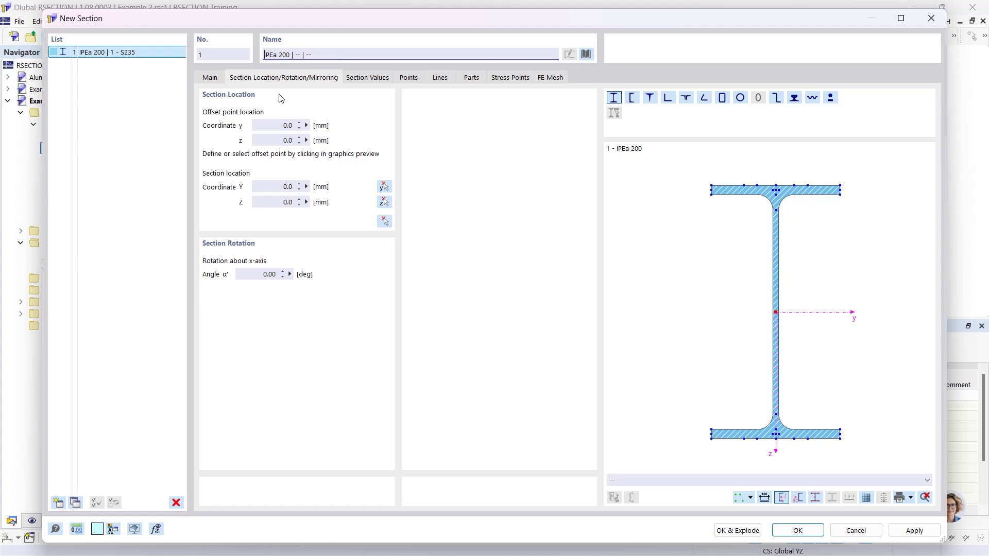
# - Search the library's standardized angle sections for L 200x150x
pyautogui.click(586, 55)
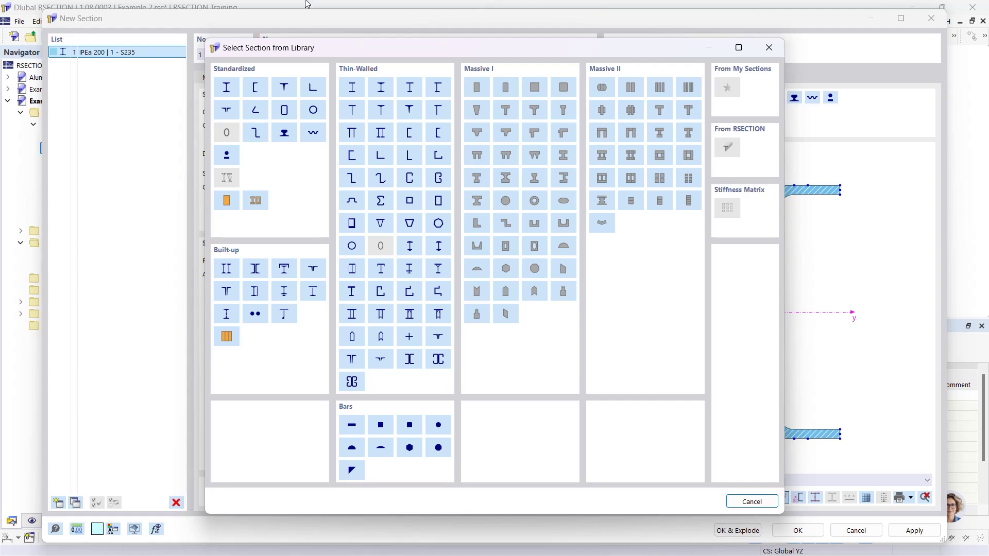
pyautogui.click(312, 90)
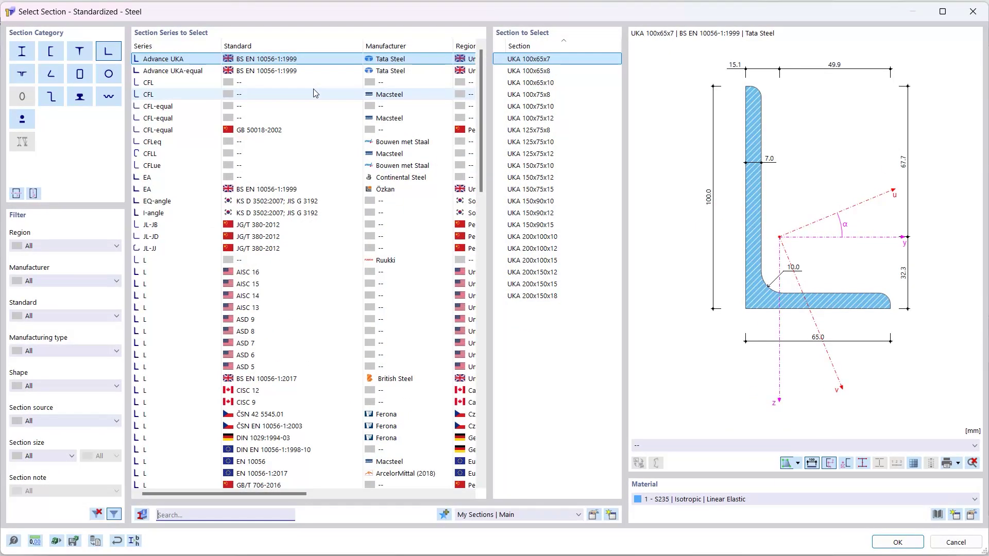
pyautogui.click(184, 514)
pyautogui.write('L 20')
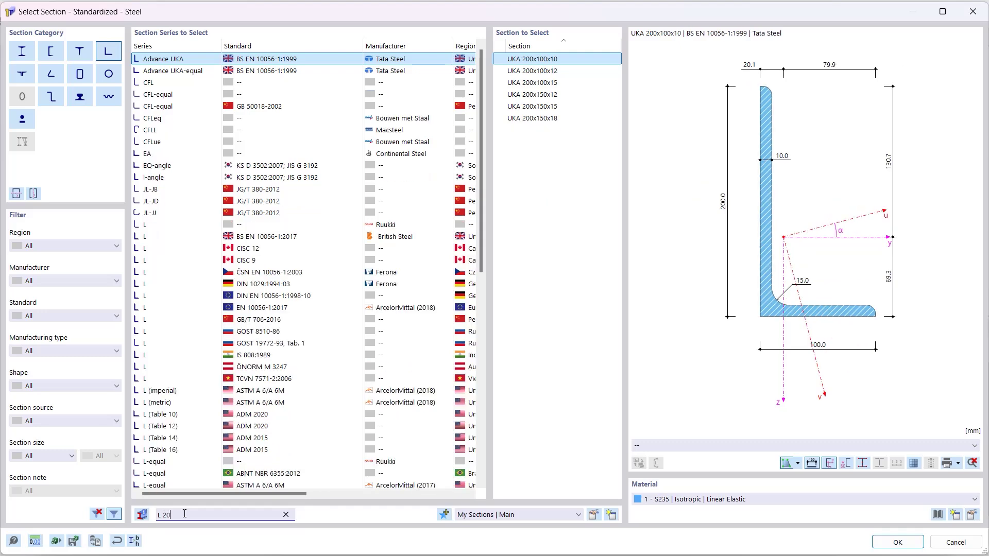
pyautogui.write('0x')
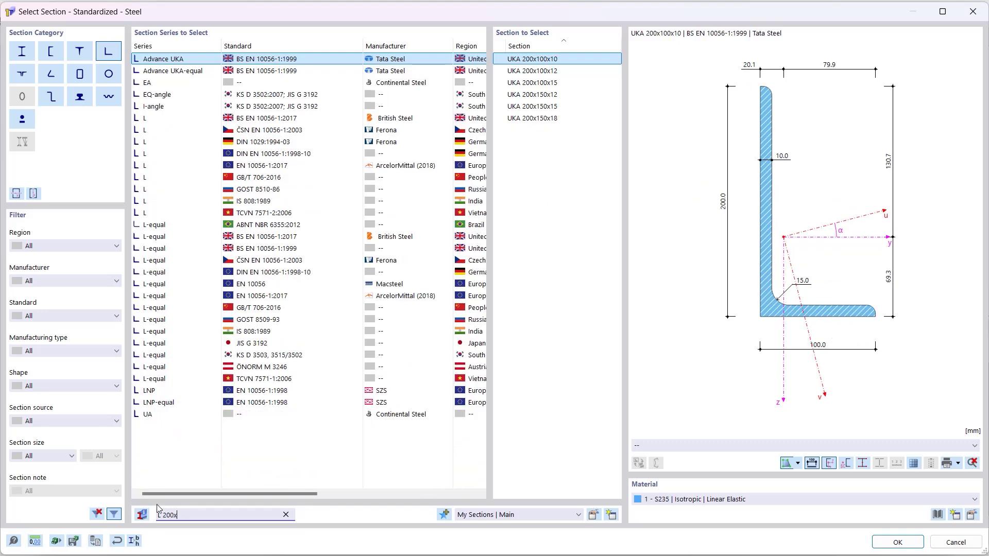
pyautogui.write('15')
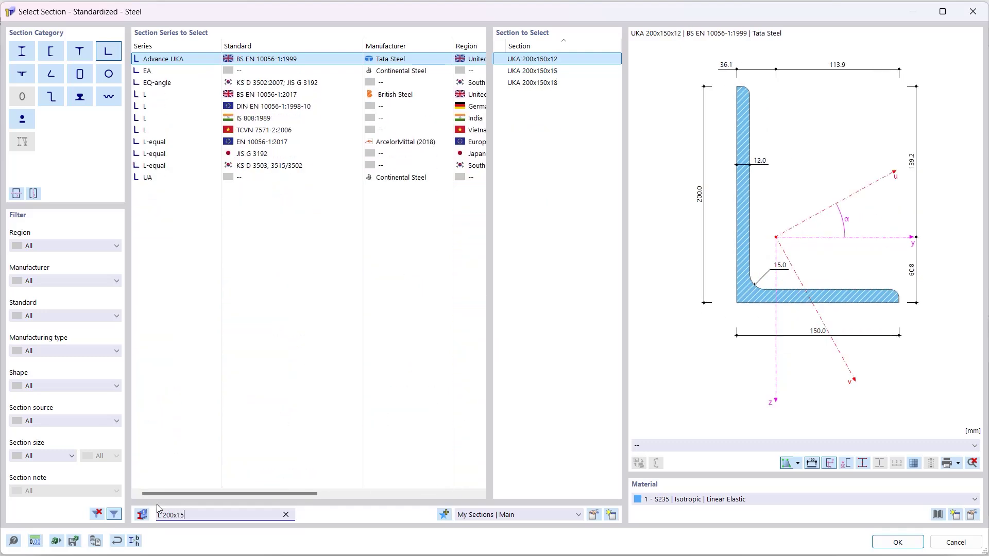
pyautogui.write('0x')
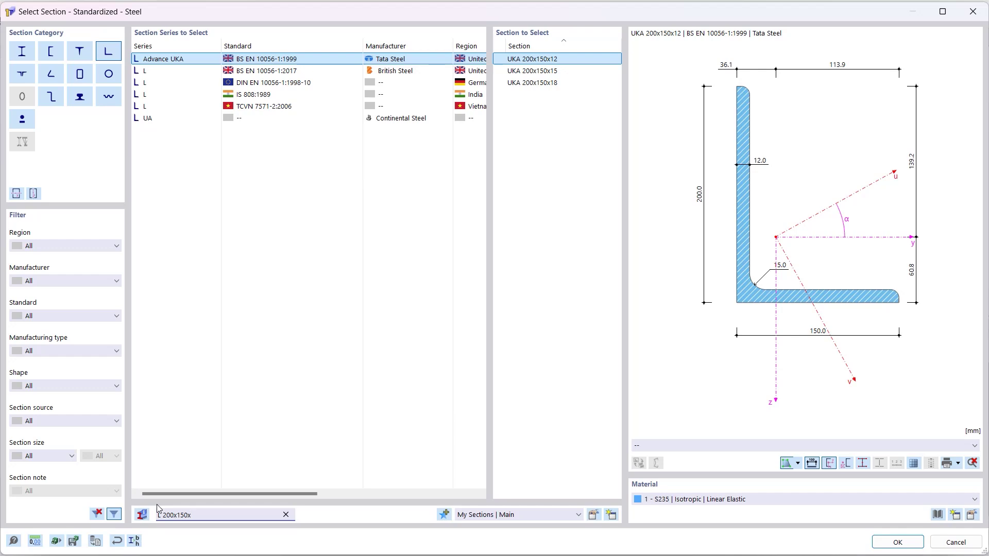
# - Choose the L 200x150x12 angle to DIN EN 10056-1:1998-10 as the new section
pyautogui.write('12')
pyautogui.click(268, 84)
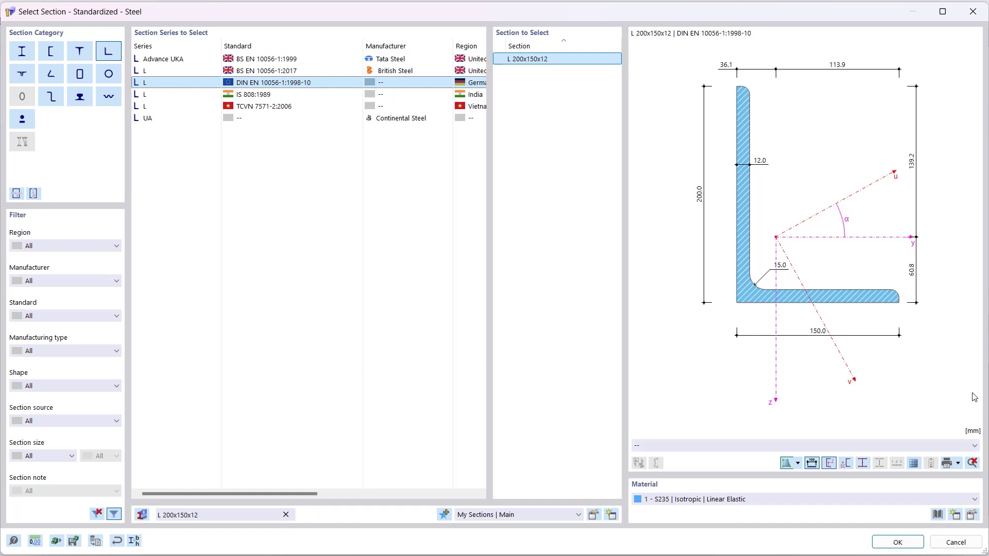
pyautogui.click(896, 543)
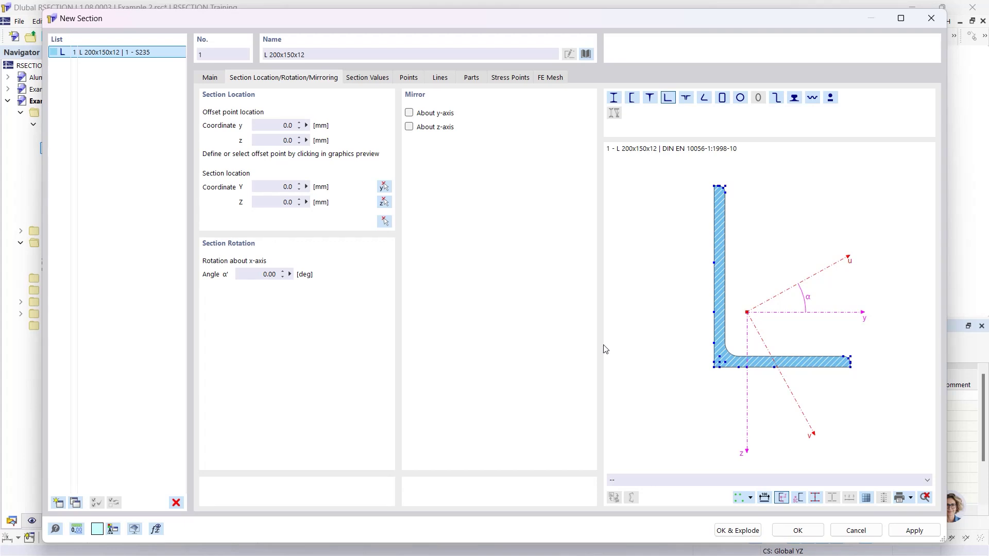
# - Mirror the angle section about the y-axis and set its rotation about the x-axis to 90 degrees
pyautogui.click(409, 113)
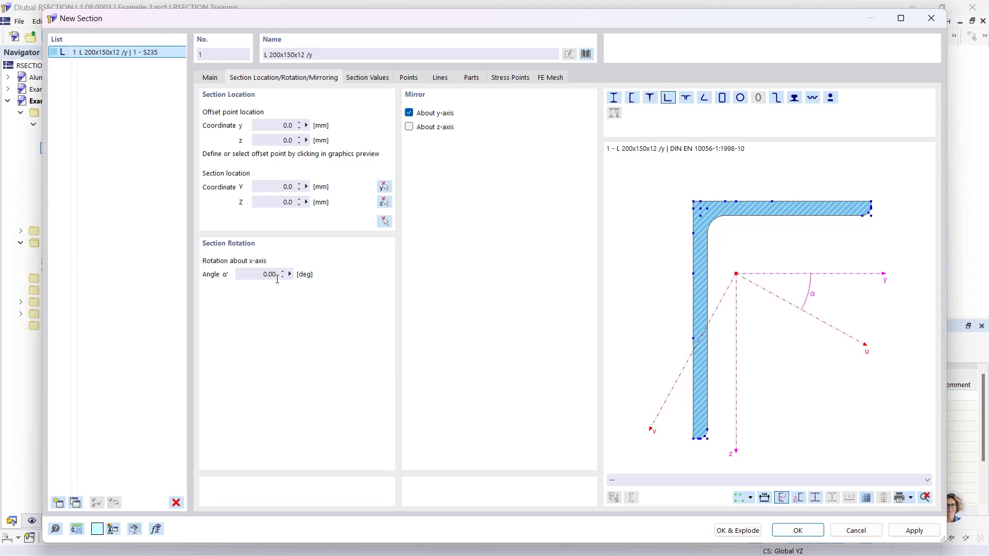
pyautogui.click(255, 276)
pyautogui.write('90')
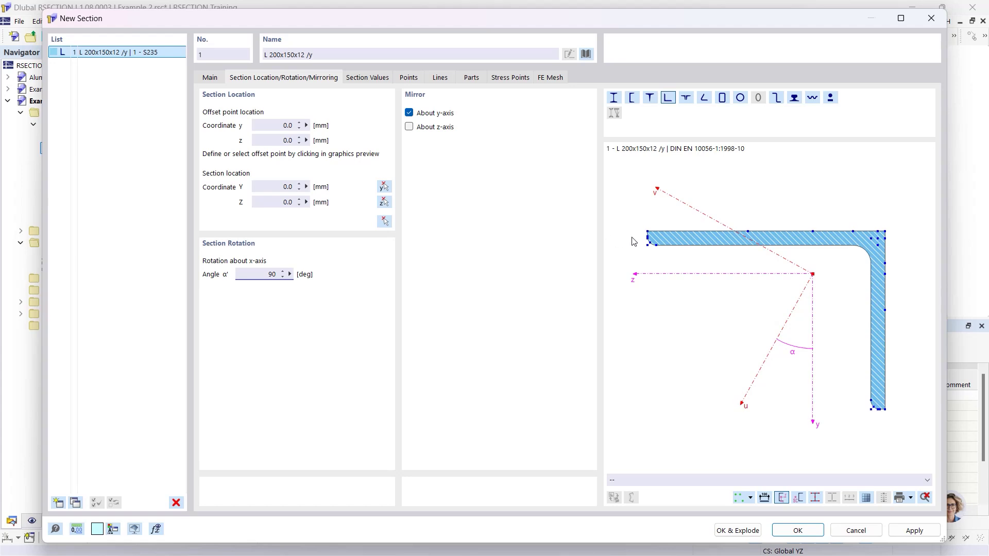
# - Create the angle with the mid-thickness point at the horizontal leg's free end as offset point, located at the global origin
pyautogui.scroll(4, 654, 237)
pyautogui.scroll(4, 655, 234)
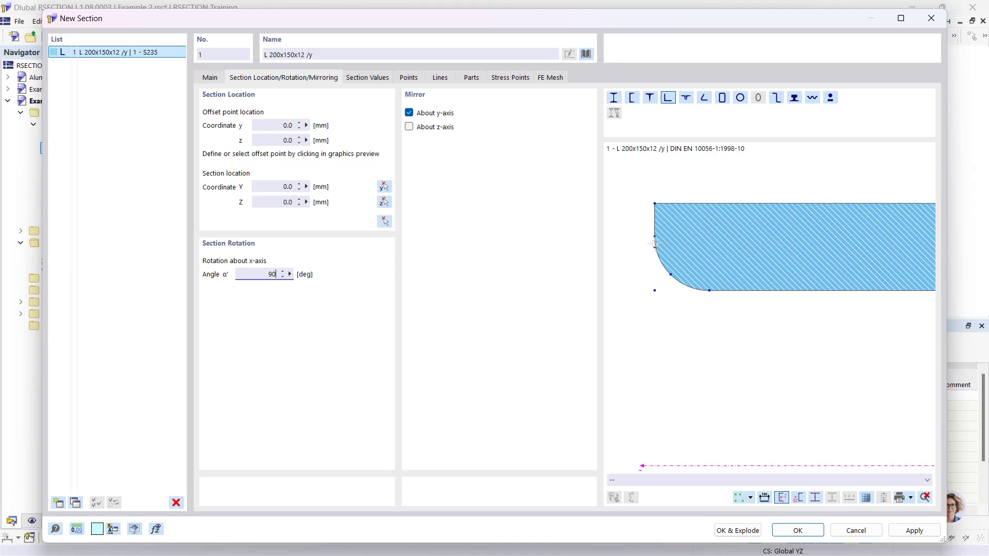
pyautogui.click(654, 248)
pyautogui.click(280, 189)
pyautogui.click(384, 222)
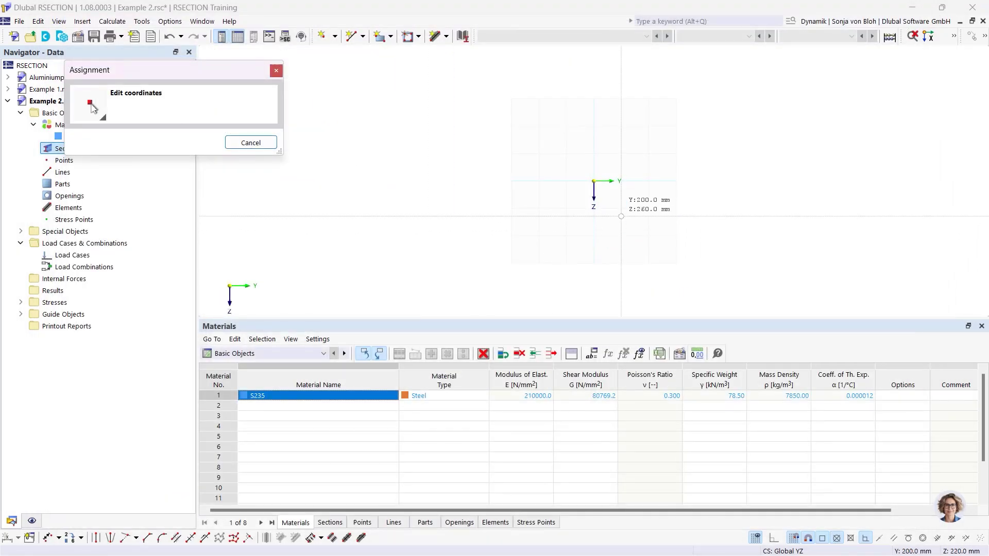
pyautogui.scroll(10, 606, 186)
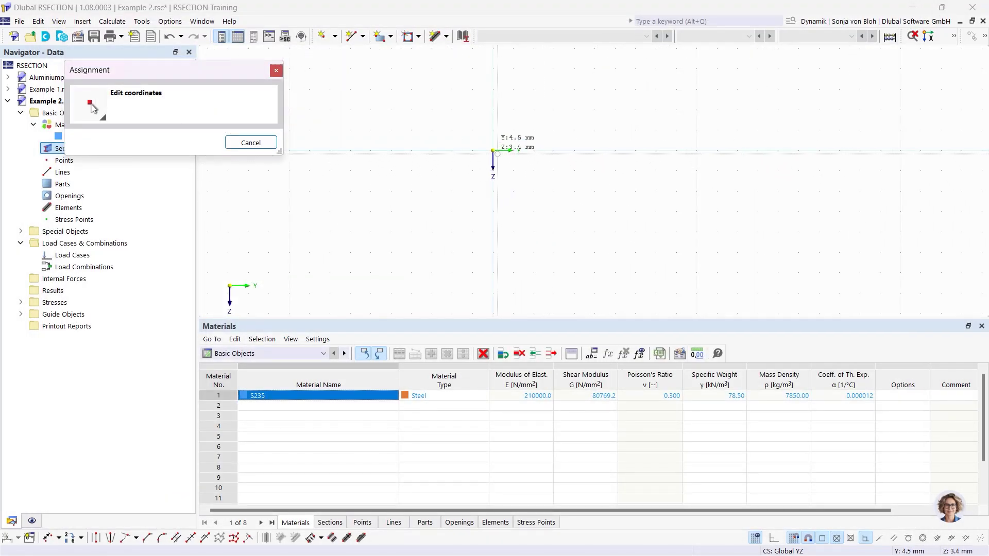
pyautogui.click(493, 151)
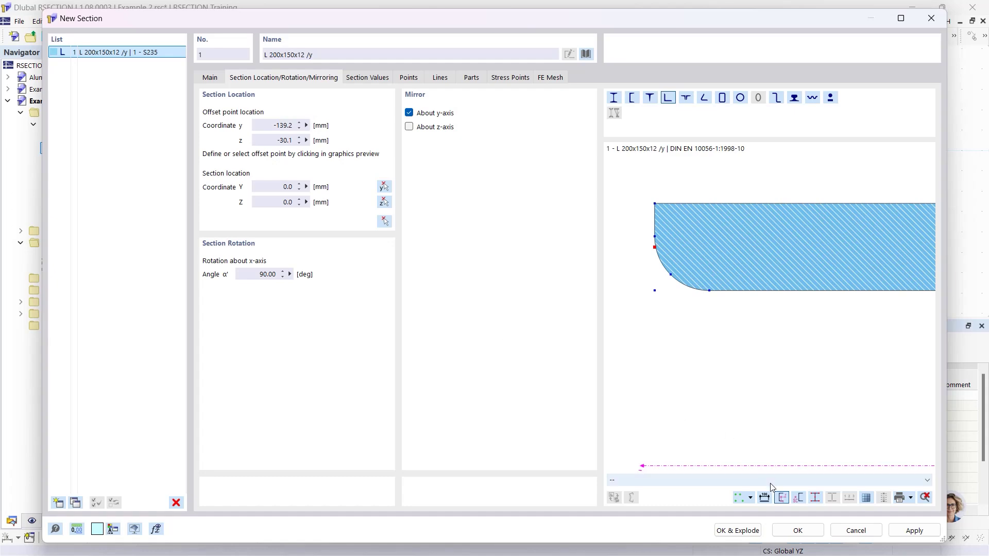
pyautogui.click(784, 529)
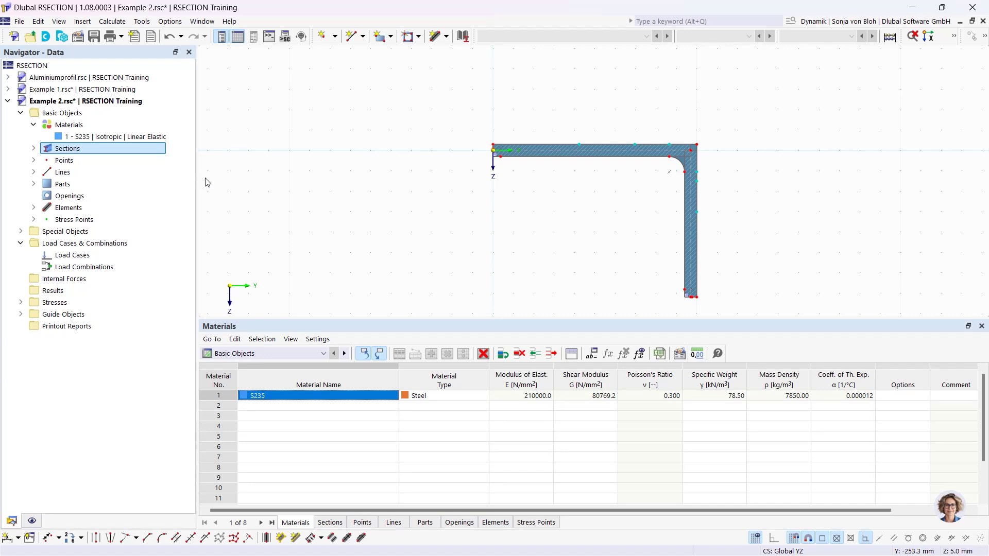
# - Examine the angle's generated elements and boundary part, its location and mirroring settings, and the tool for rotating selected objects
pyautogui.click(34, 208)
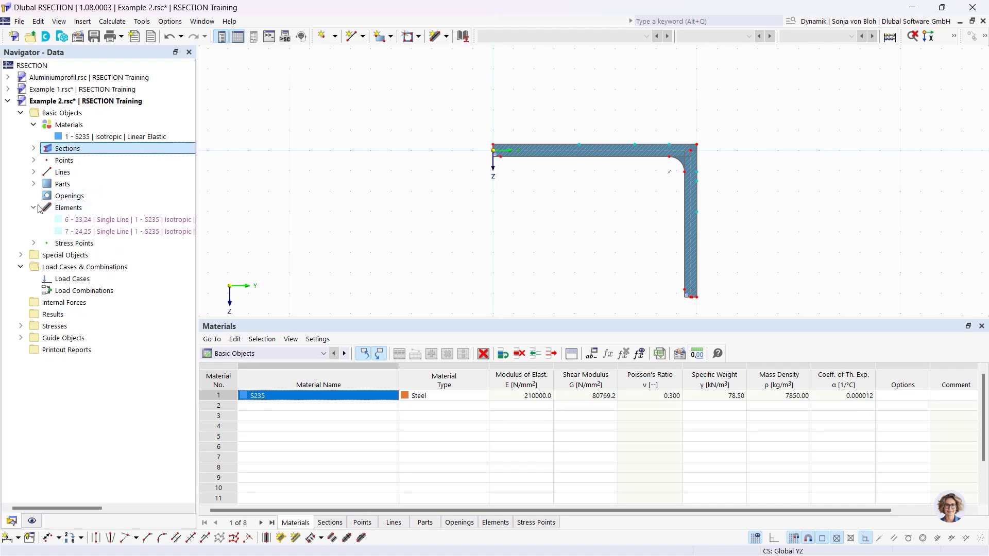
pyautogui.click(90, 232)
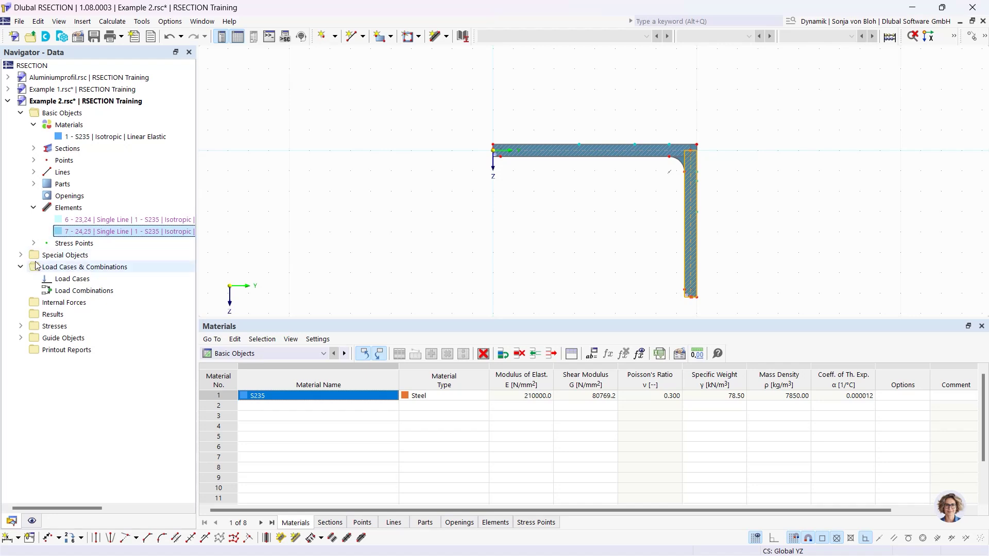
pyautogui.click(34, 184)
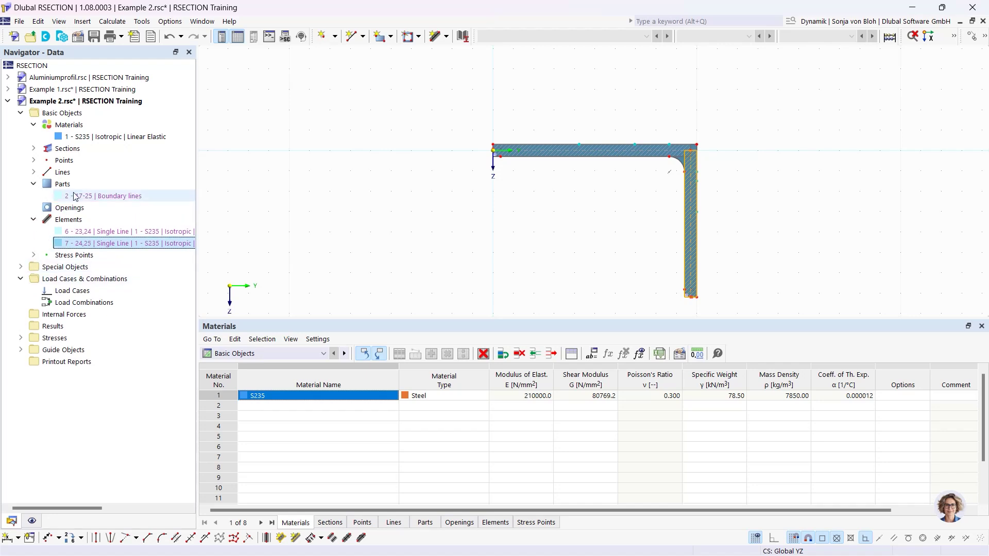
pyautogui.click(89, 196)
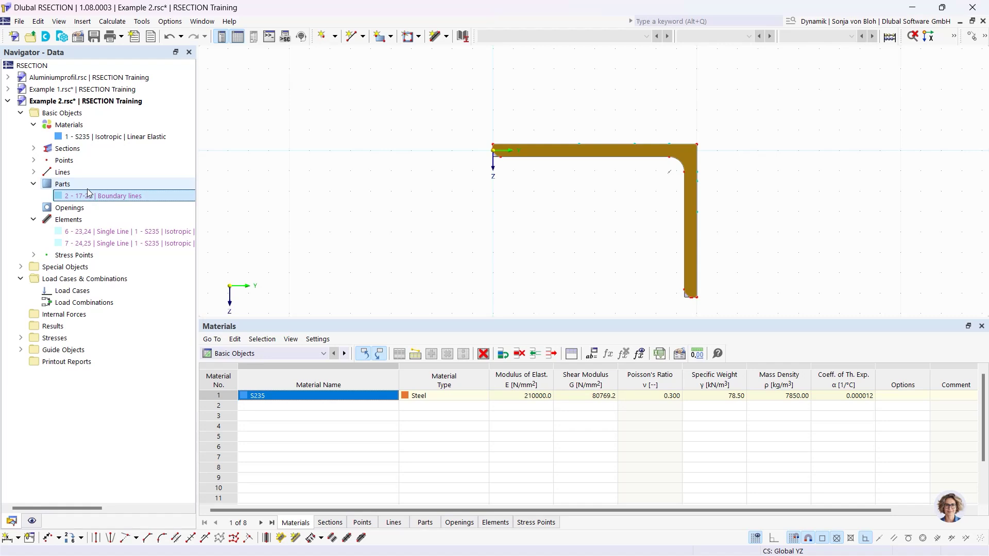
pyautogui.click(88, 194)
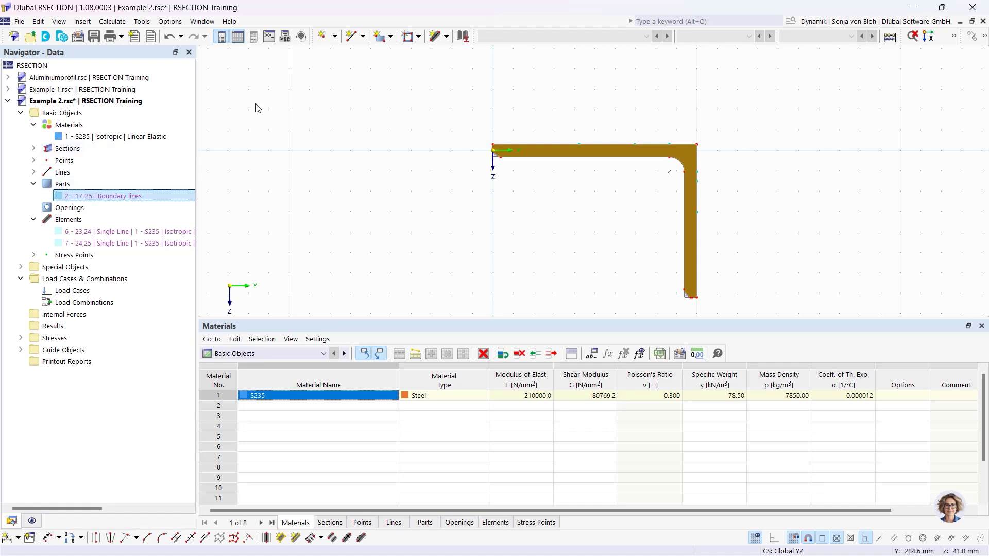
pyautogui.doubleClick(521, 153)
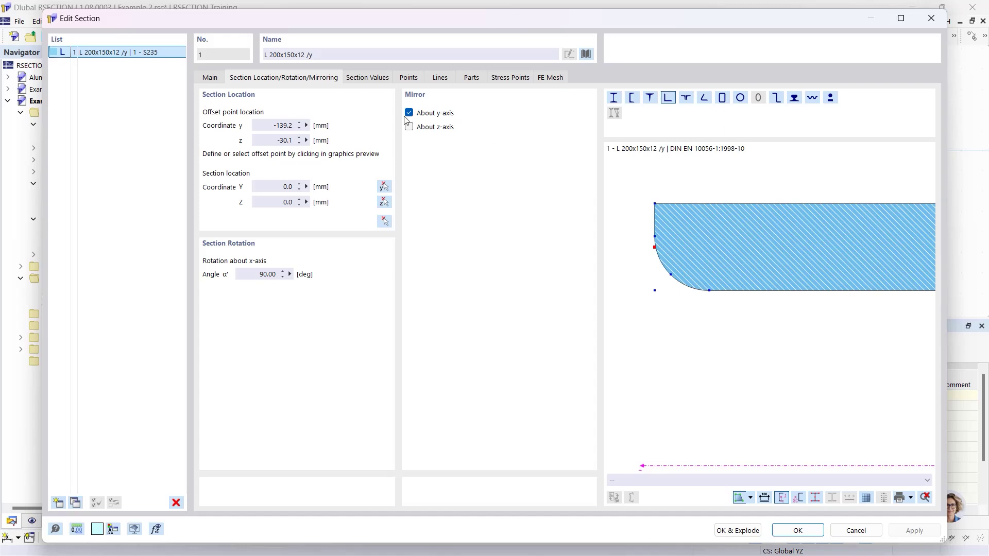
pyautogui.click(931, 19)
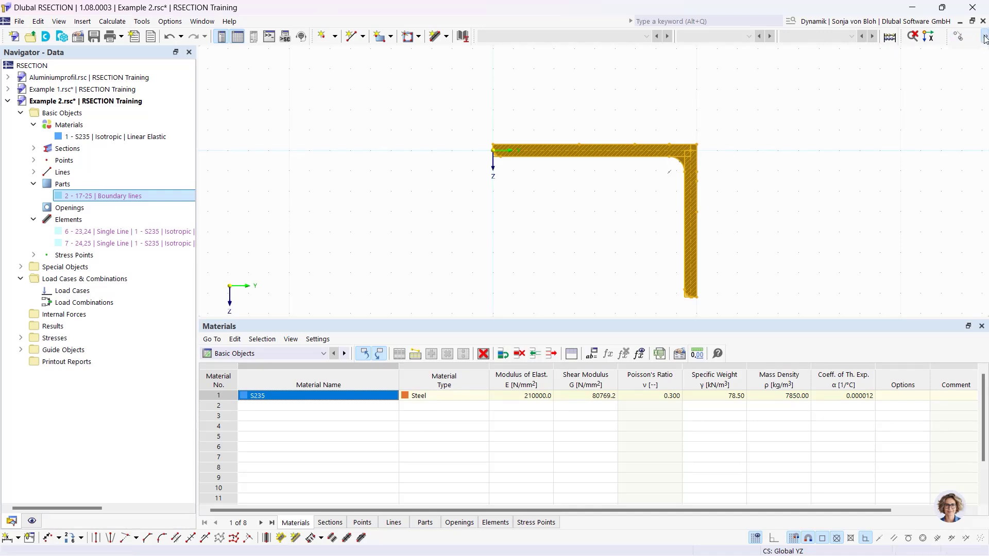
pyautogui.click(984, 39)
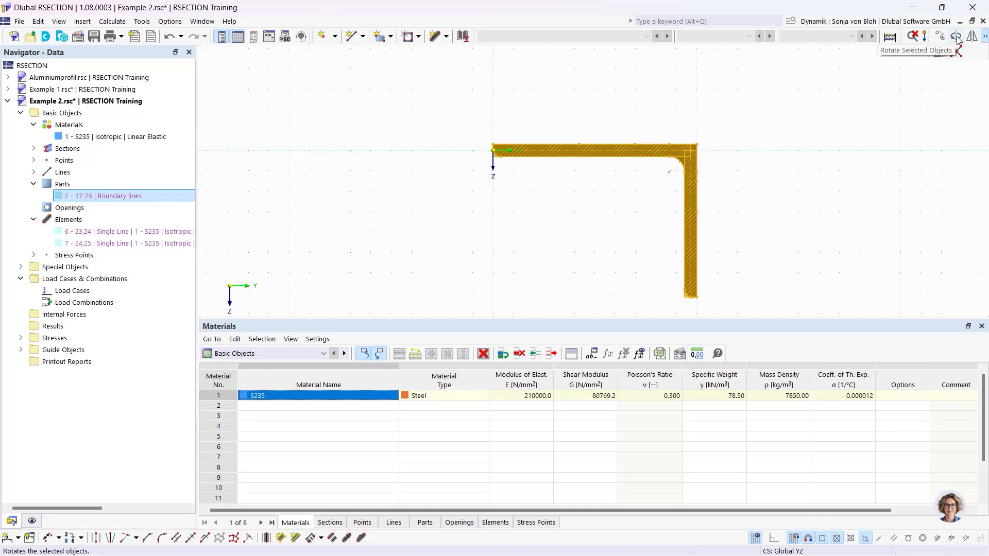
pyautogui.click(956, 37)
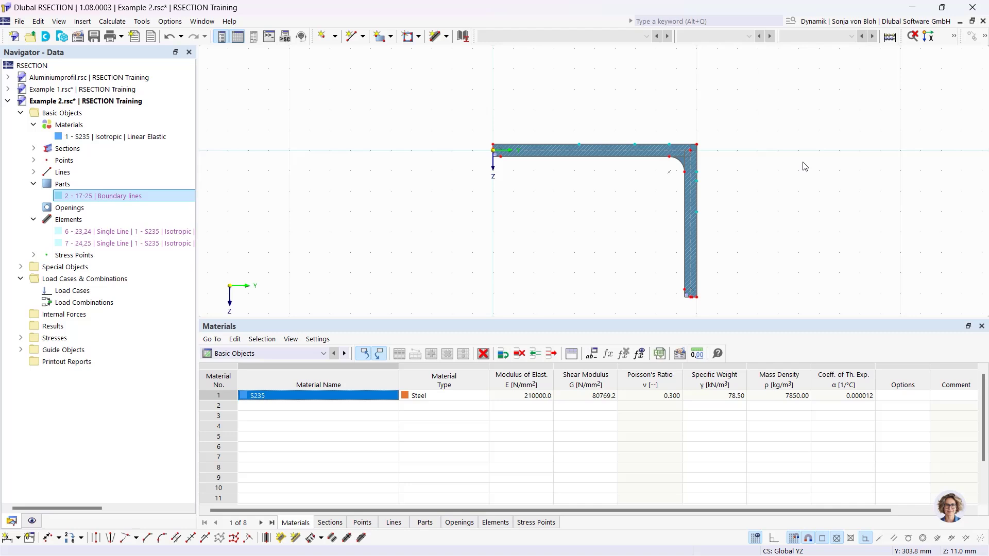
# - Explode the L 200x150x12 section into individual editable objects and clear the selection
pyautogui.rightClick(516, 151)
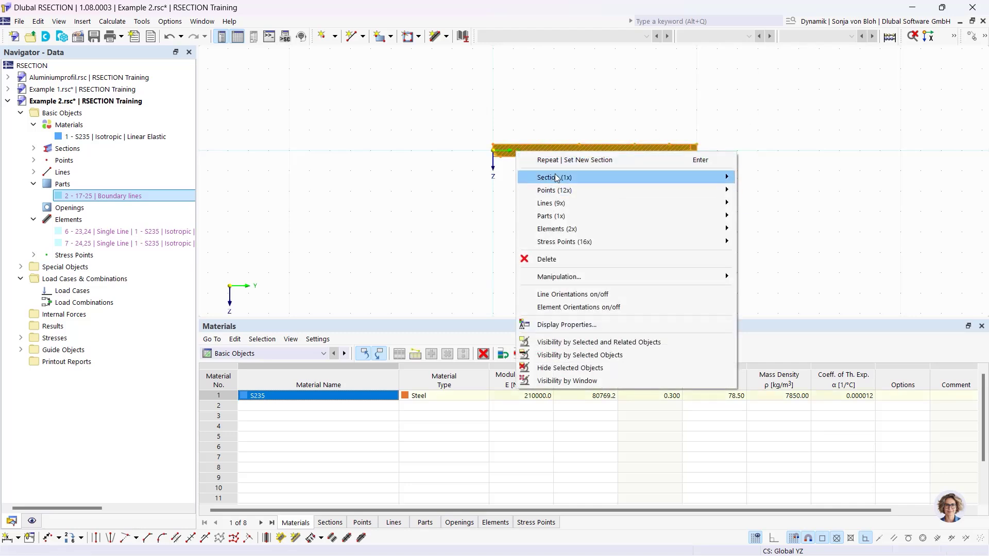
pyautogui.moveTo(555, 178)
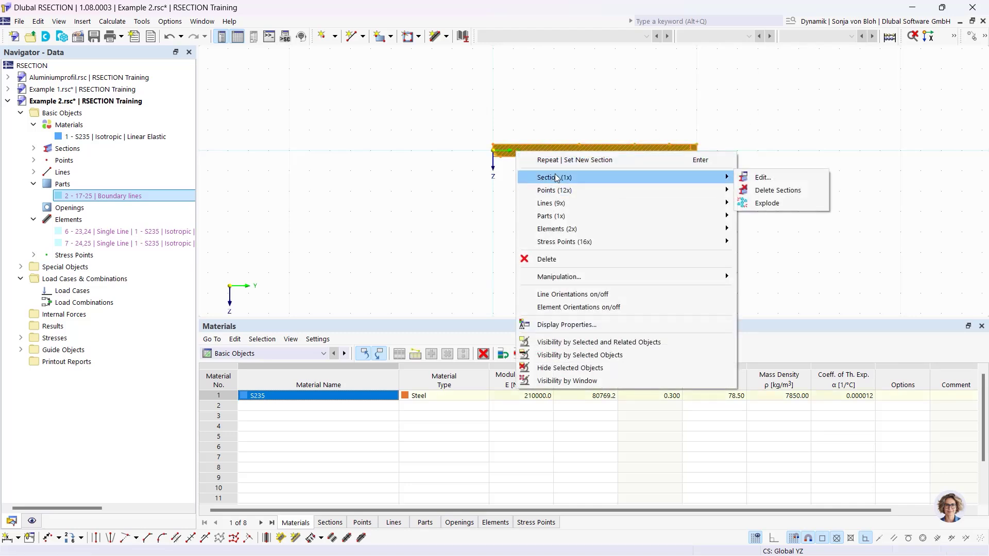
pyautogui.click(770, 203)
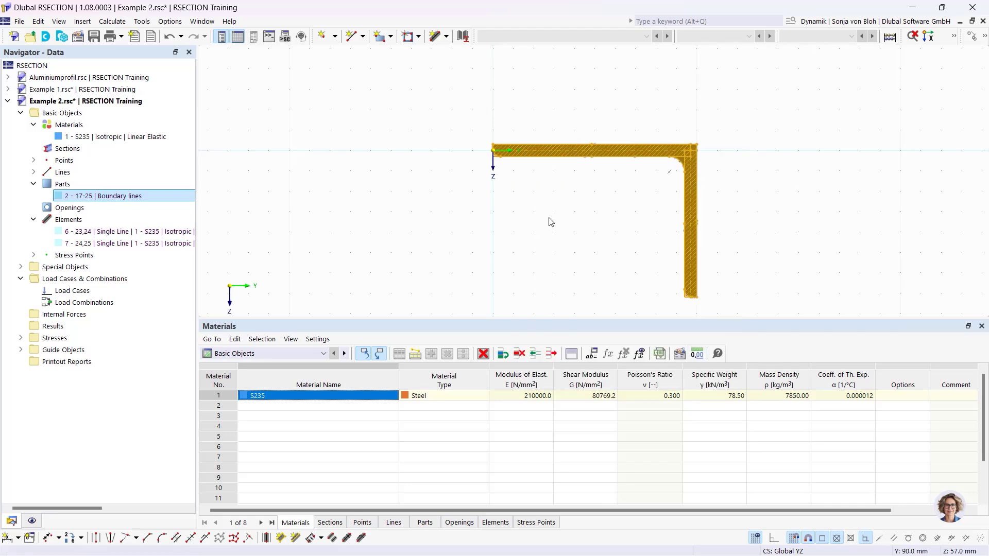
pyautogui.click(373, 235)
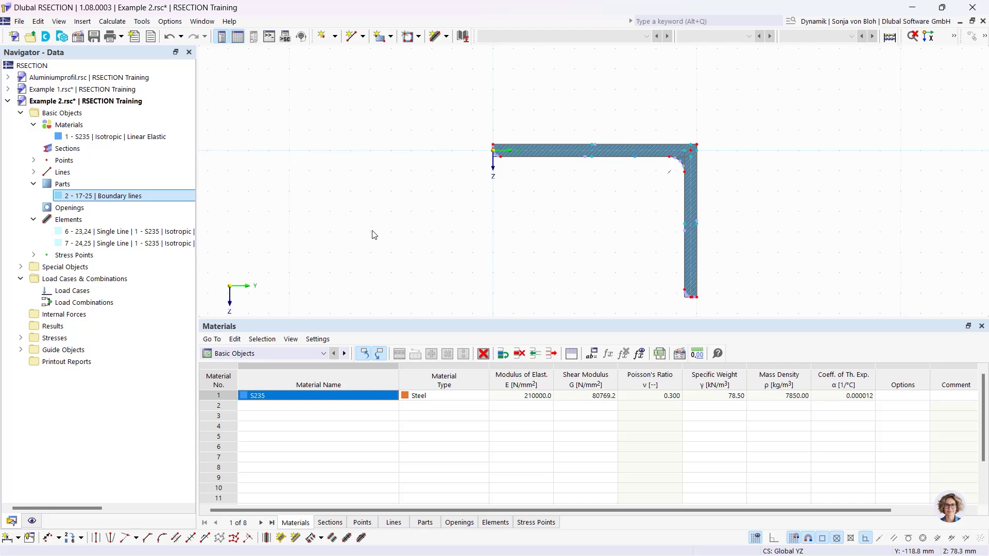
# - Delete the boundary lines of the rounded toe at the horizontal leg's free end
pyautogui.scroll(10, 500, 155)
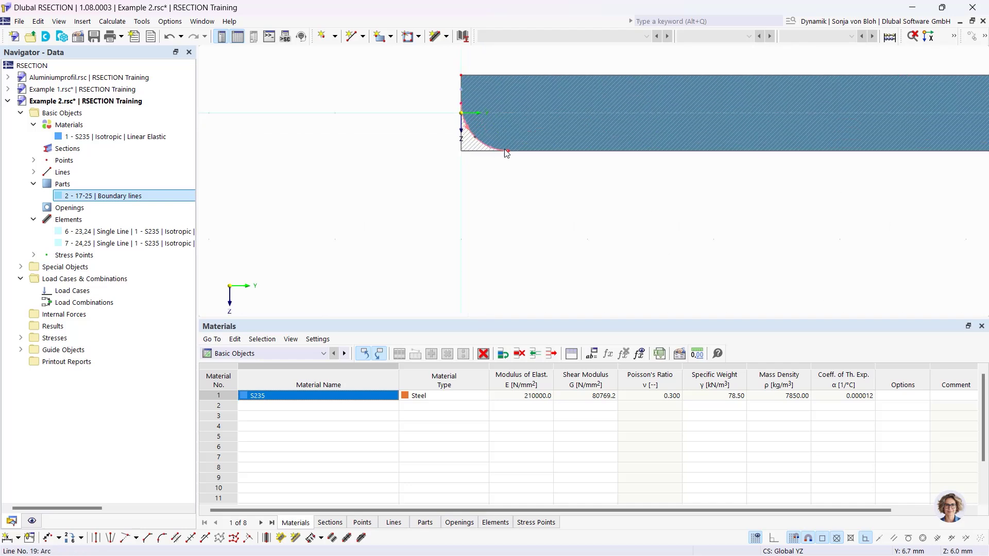
pyautogui.scroll(3, 504, 149)
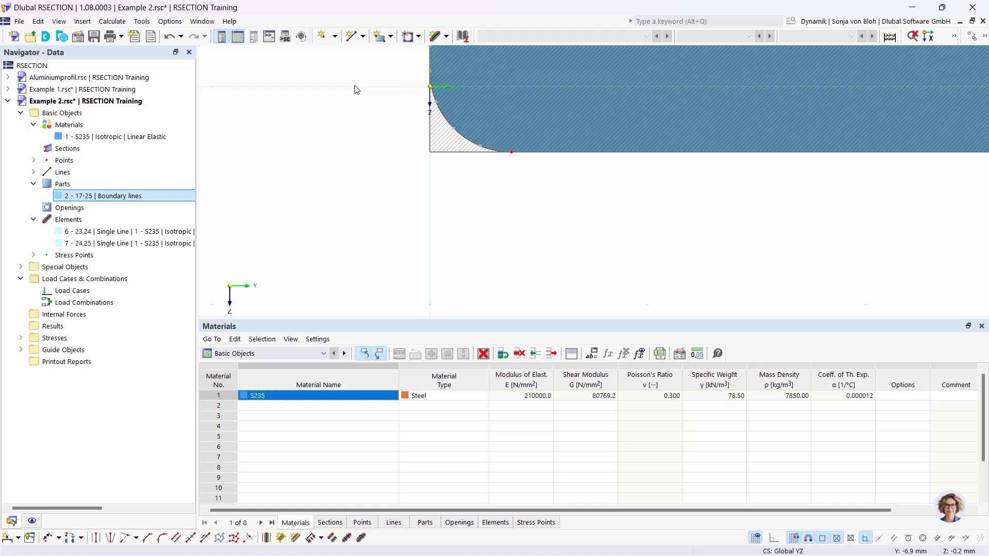
pyautogui.press('Delete')
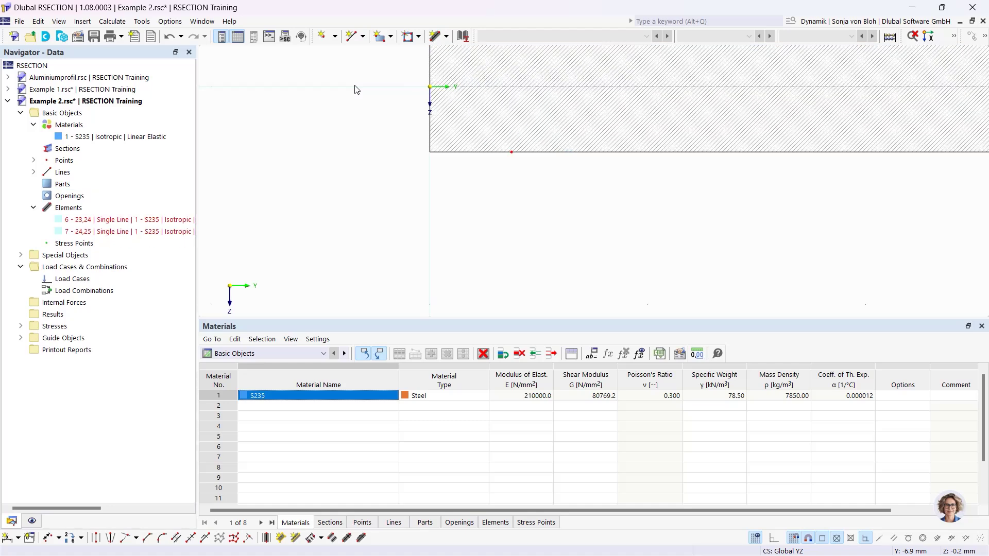
# - Add a 200 mm long, 12 mm thick single-line element at 0 degrees with reversed direction, starting at the origin and extending the horizontal leg
pyautogui.scroll(-3, 521, 215)
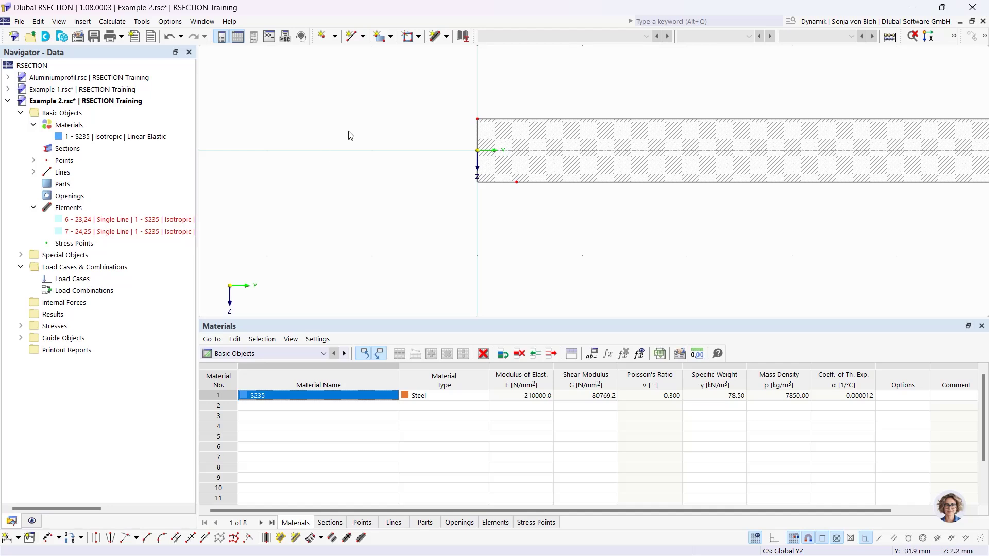
pyautogui.click(446, 37)
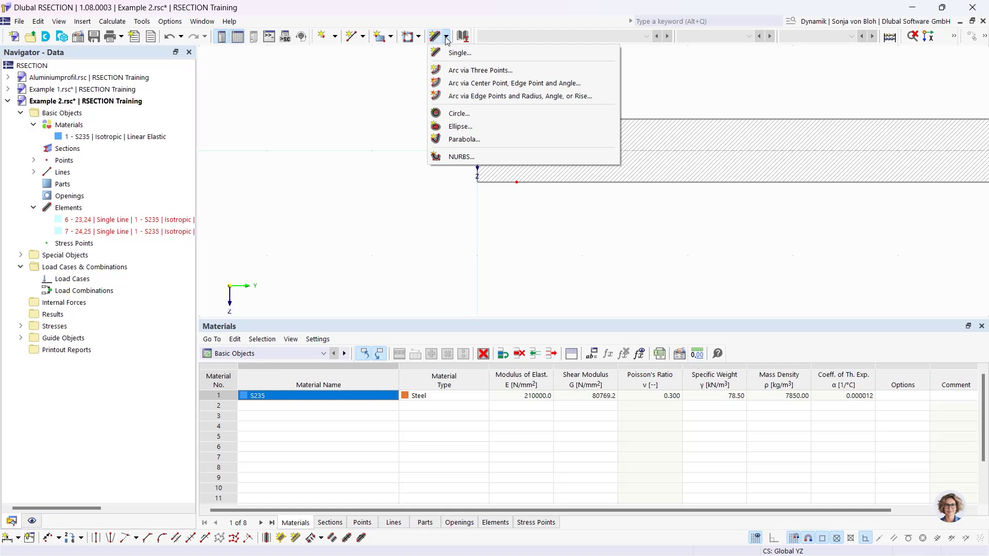
pyautogui.click(451, 53)
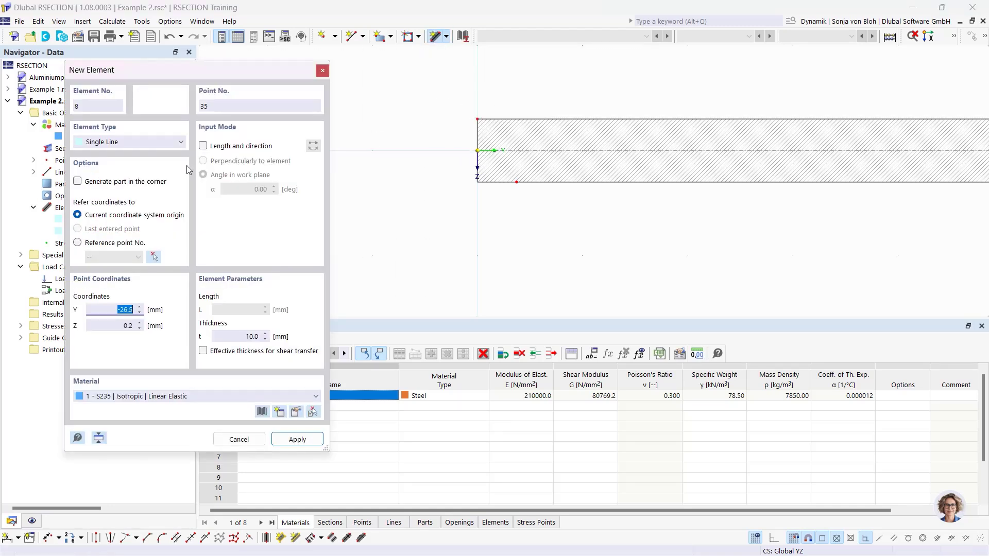
pyautogui.click(202, 145)
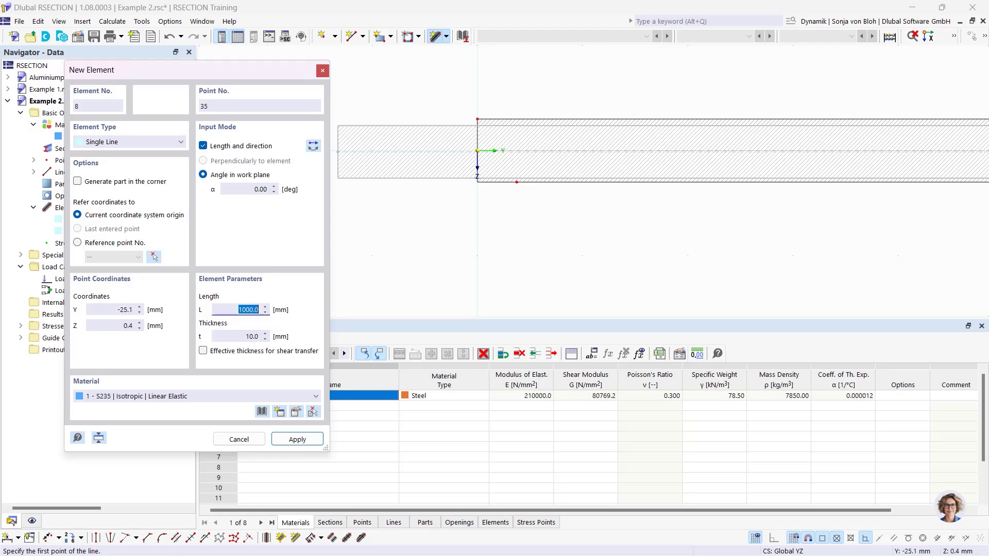
pyautogui.click(313, 146)
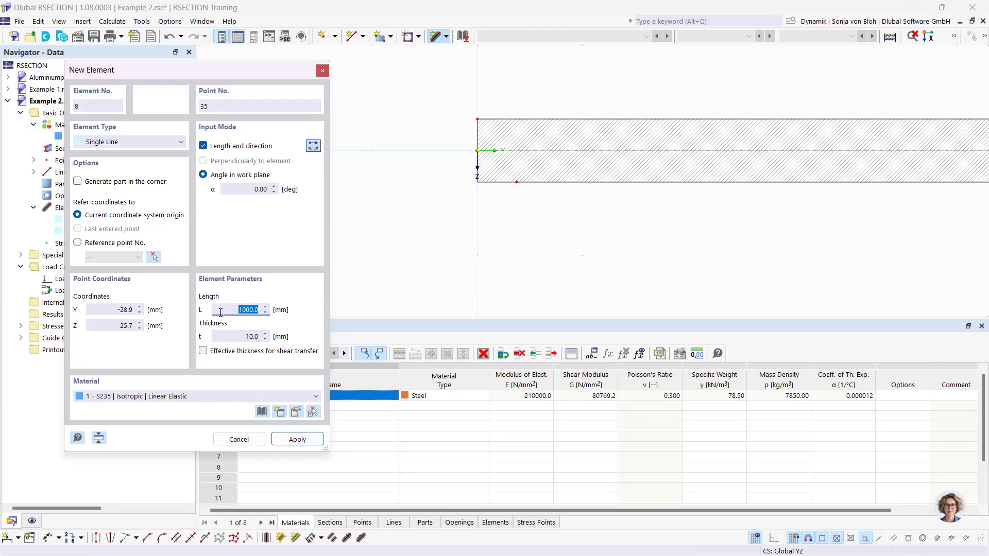
pyautogui.write('200')
pyautogui.click(259, 337)
pyautogui.doubleClick(259, 336)
pyautogui.write('12')
pyautogui.scroll(2, 478, 150)
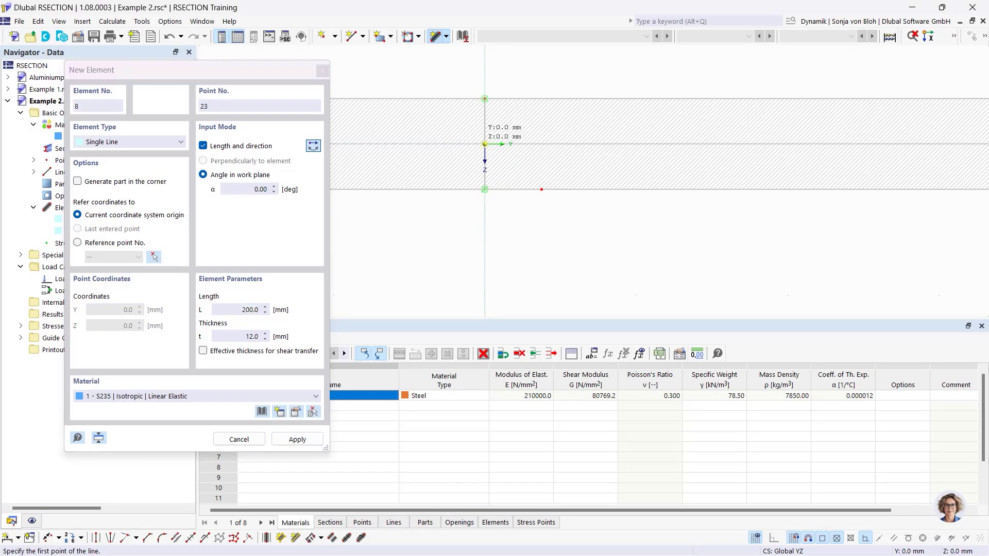
pyautogui.click(484, 144)
# - Add a vertical single-line element at 90 degrees, 400 mm long and 10 mm thick, starting at the origin below the horizontal plates
pyautogui.scroll(-3, 526, 184)
pyautogui.scroll(-2, 527, 184)
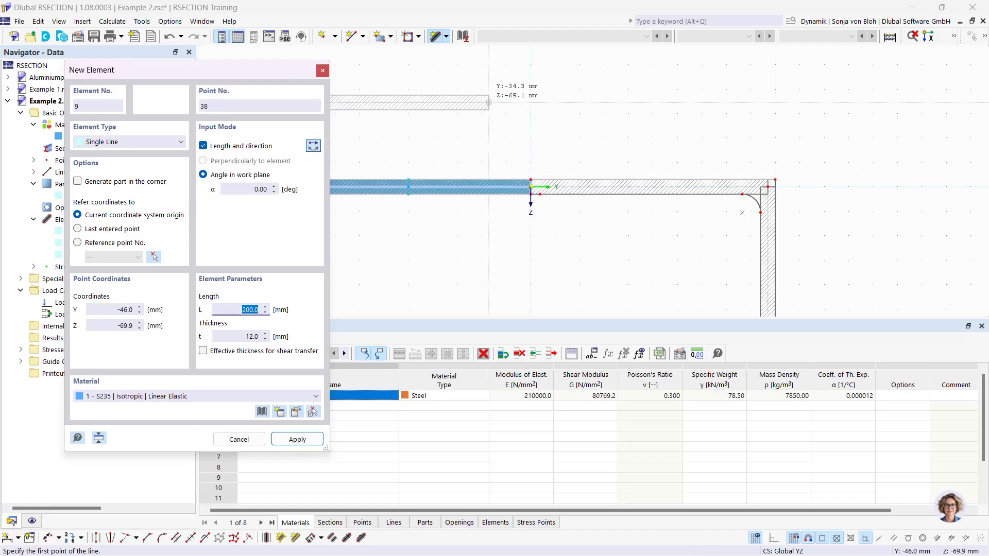
pyautogui.click(260, 189)
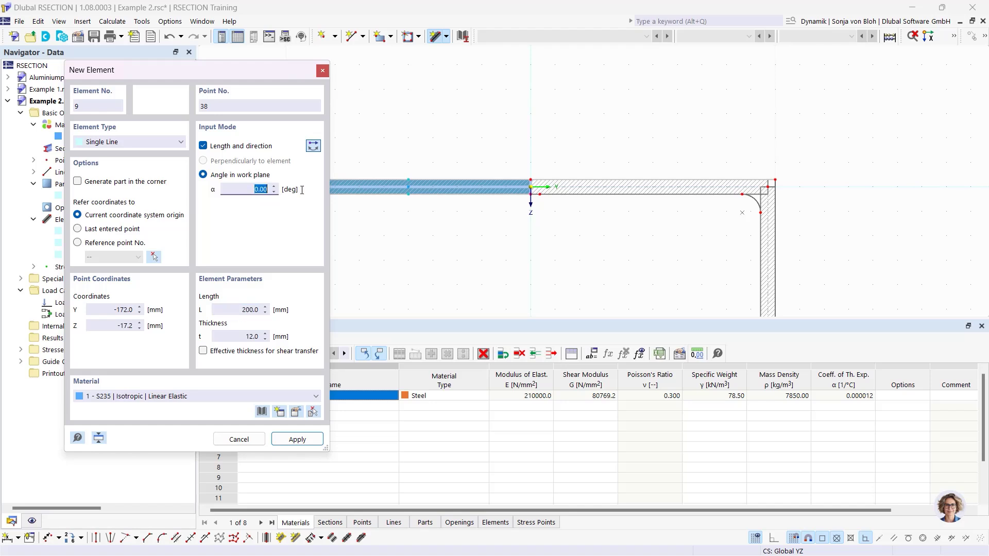
pyautogui.write('90')
pyautogui.press('Tab')
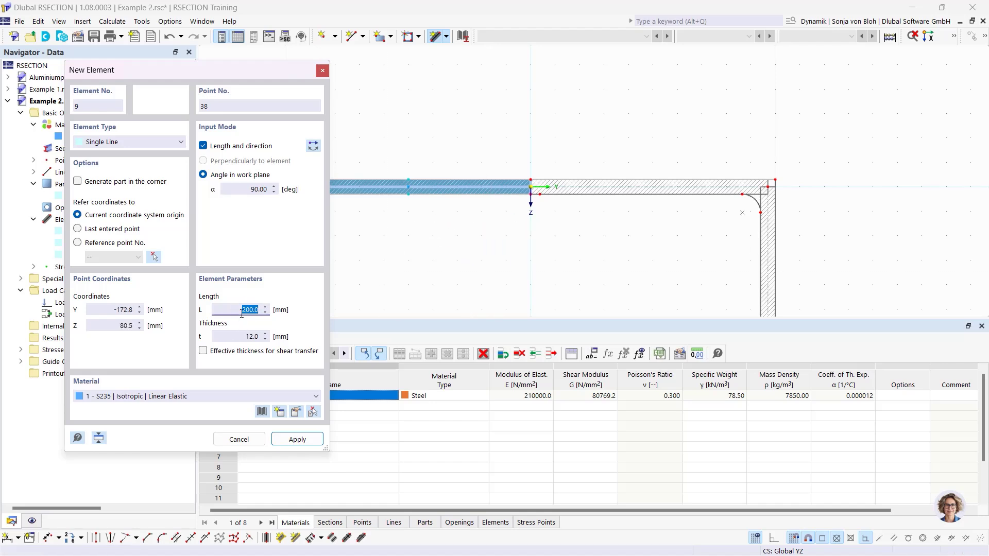
pyautogui.write('400')
pyautogui.click(265, 336)
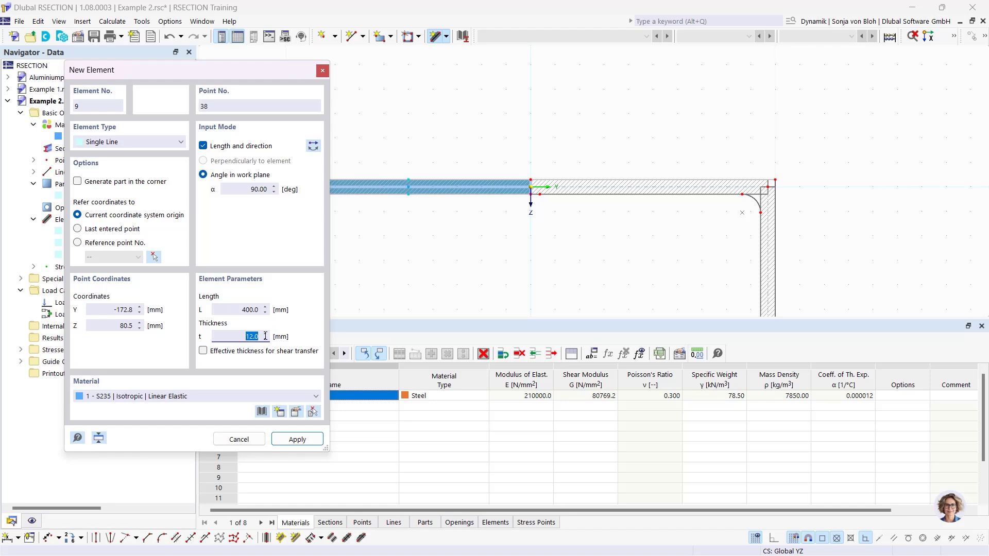
pyautogui.write('10')
pyautogui.scroll(3, 542, 235)
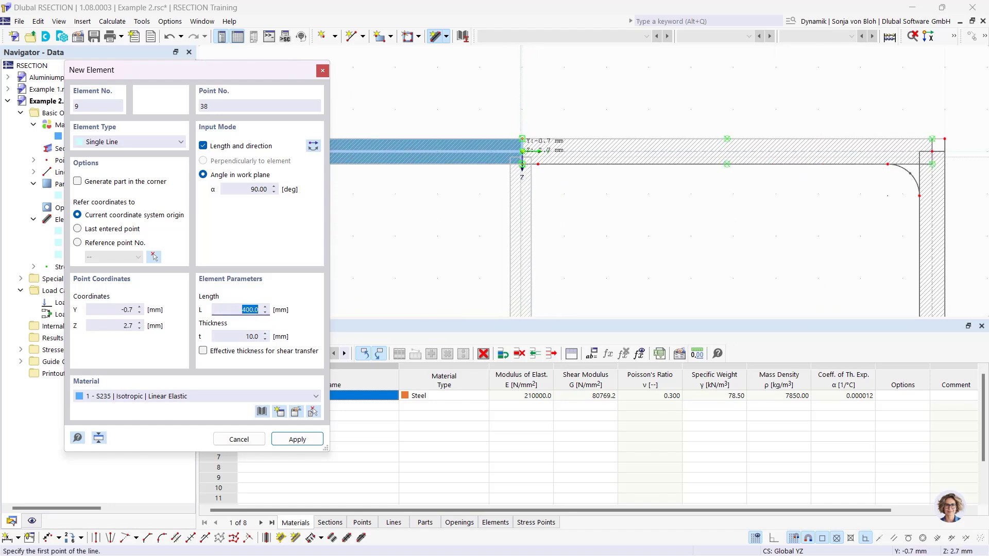
pyautogui.click(521, 151)
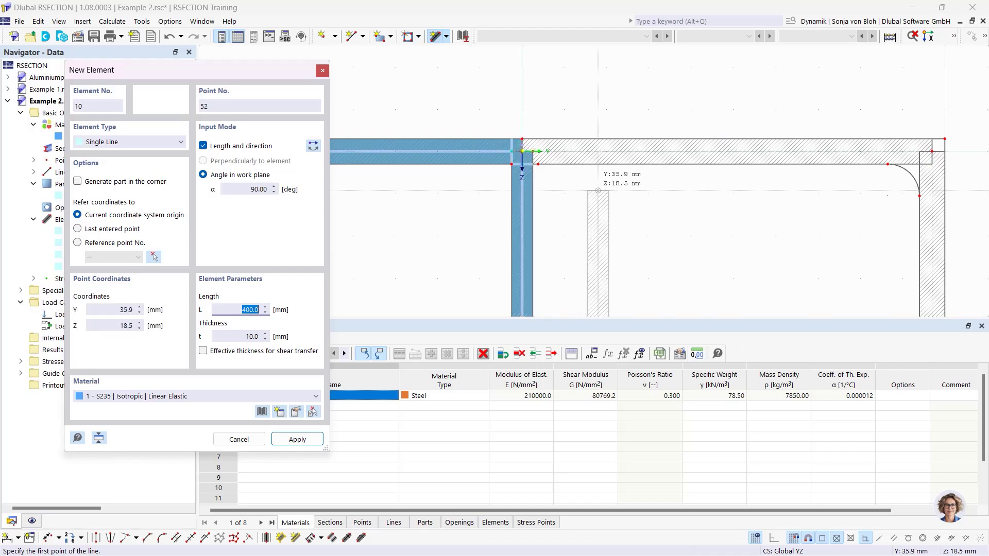
pyautogui.press('Escape')
# - Delete the short vertical boundary line between the two horizontal plates at the origin
pyautogui.scroll(5, 527, 162)
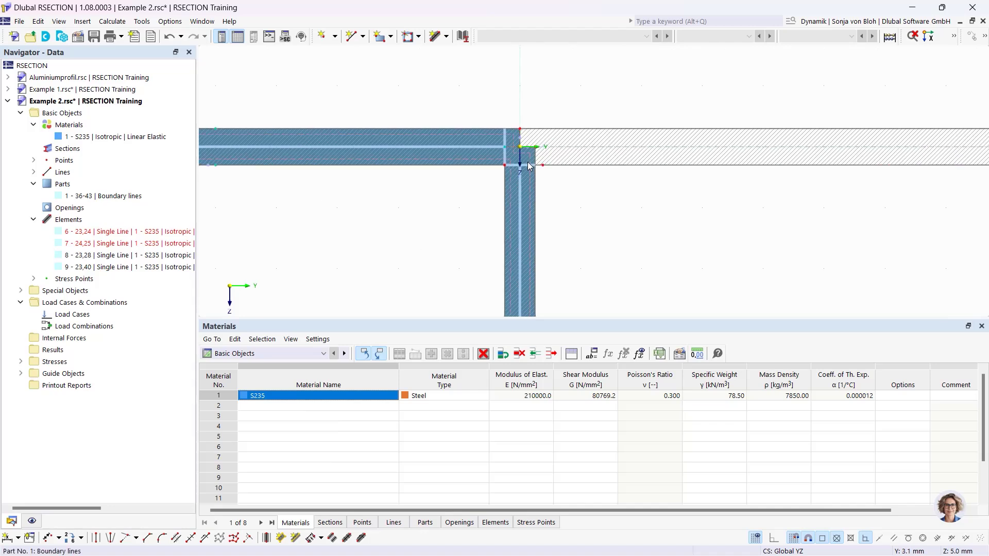
pyautogui.click(511, 106)
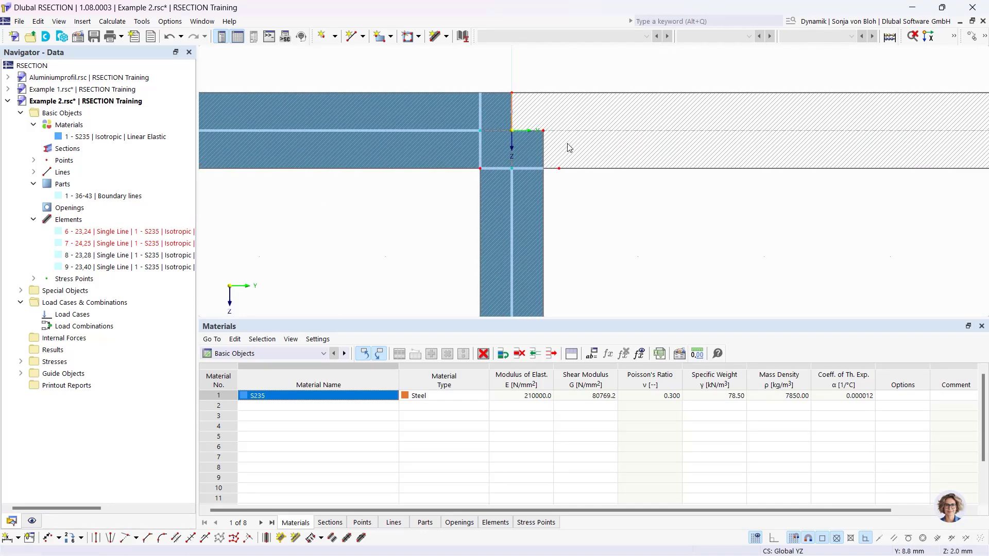
pyautogui.press('Delete')
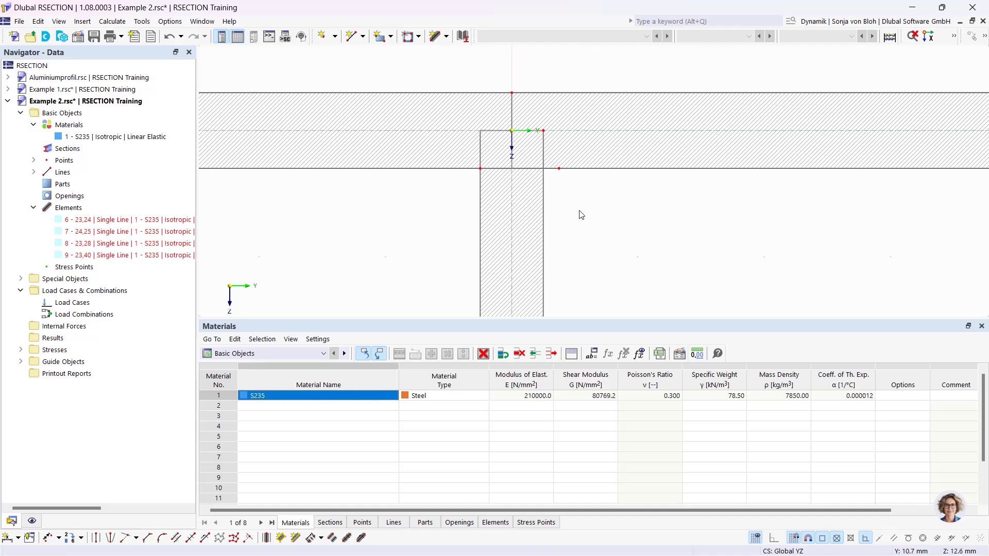
# - Create an Edge and Angle corner of 8.5 mm (6 times root 2) and 45 degrees between the left horizontal plate's underside and the web's left edge
pyautogui.scroll(-3, 581, 215)
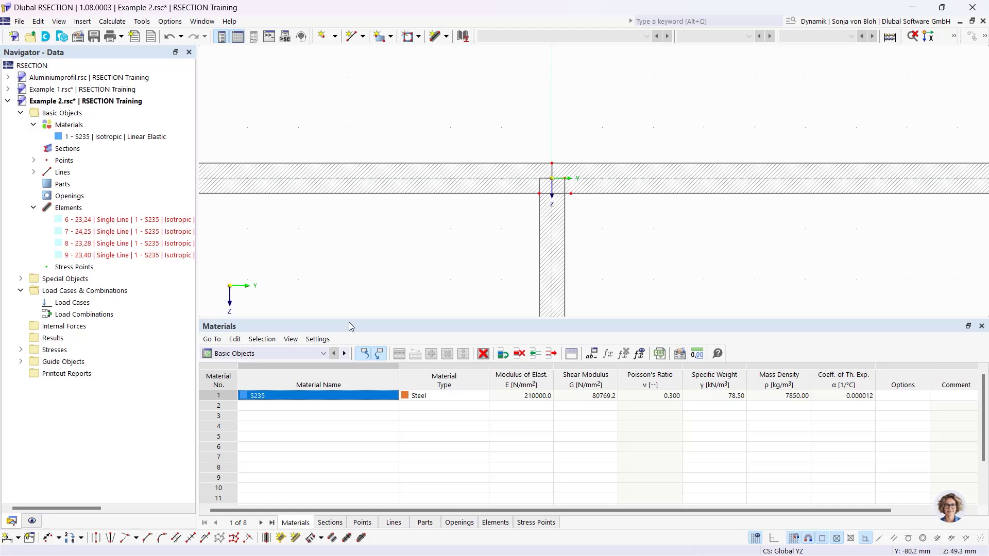
pyautogui.click(147, 538)
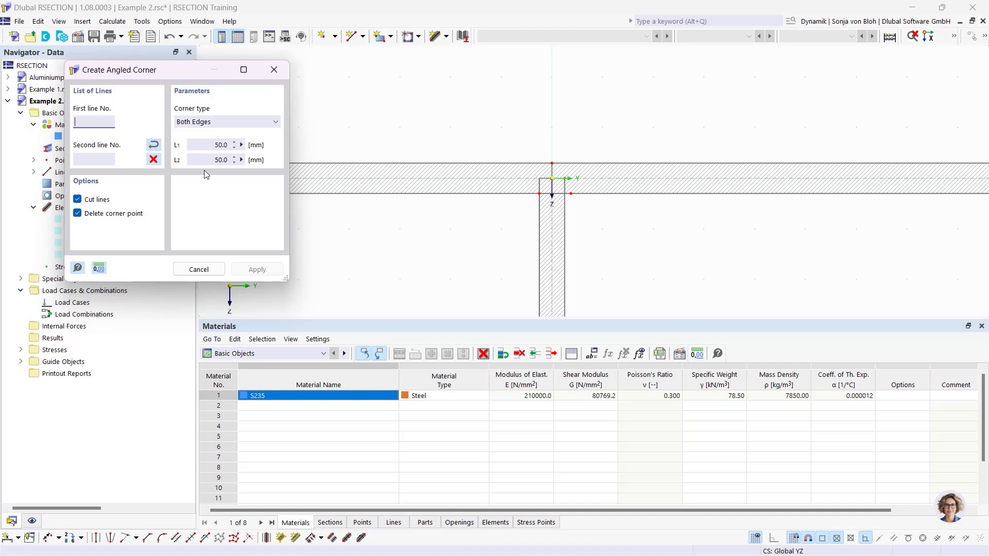
pyautogui.click(226, 122)
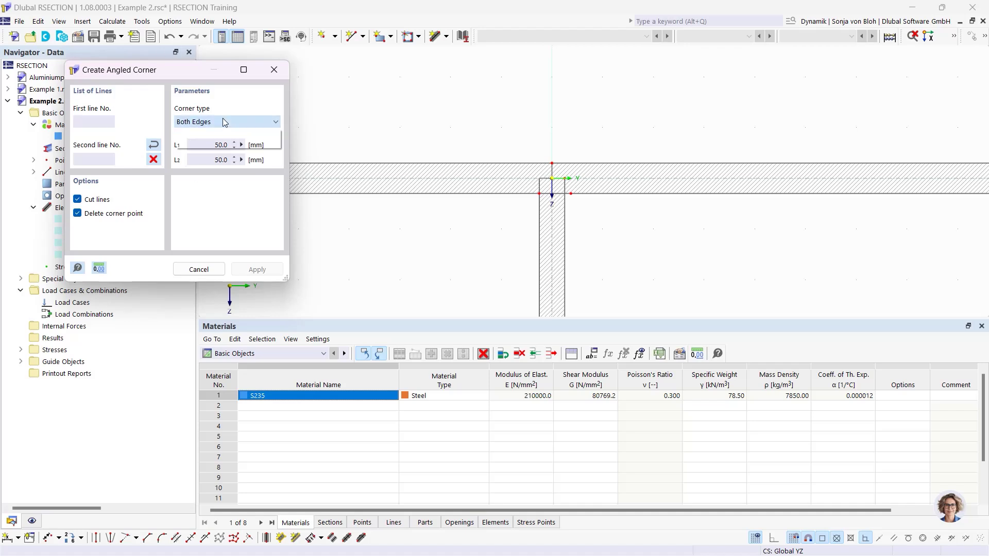
pyautogui.click(218, 146)
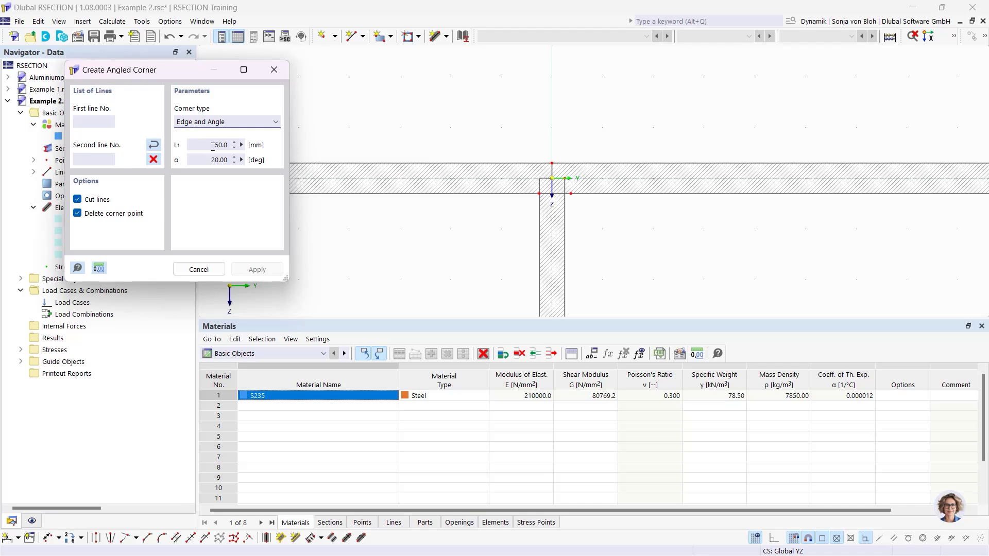
pyautogui.moveTo(213, 146); pyautogui.dragTo(234, 152)
pyautogui.write('6')
pyautogui.write('0')
pyautogui.write('sq')
pyautogui.write('rt(2')
pyautogui.write(')')
pyautogui.press('Tab')
pyautogui.write('45')
pyautogui.click(520, 194)
pyautogui.click(539, 227)
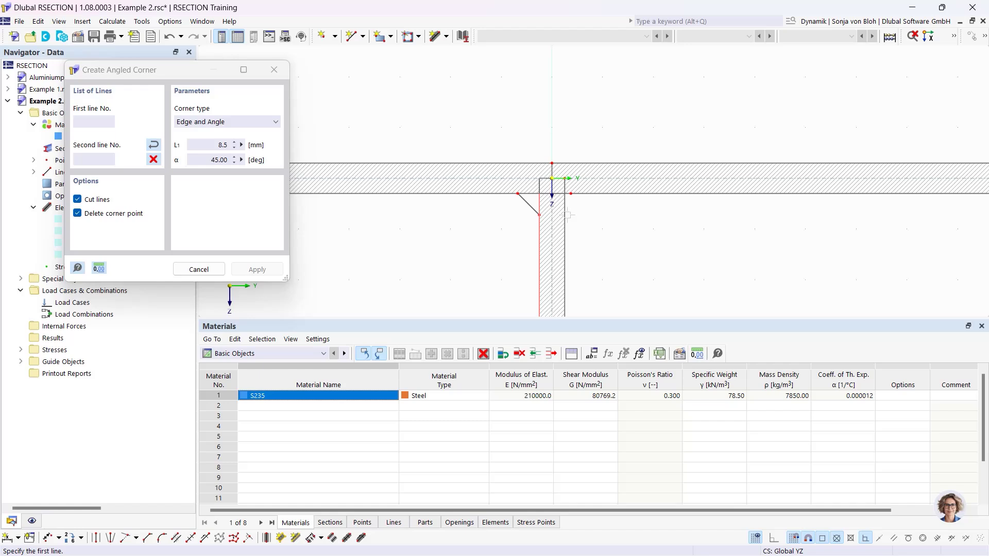
# - Create the matching 8.5 mm, 45-degree angled corner between the right horizontal leg's underside and the web's right edge
pyautogui.click(590, 194)
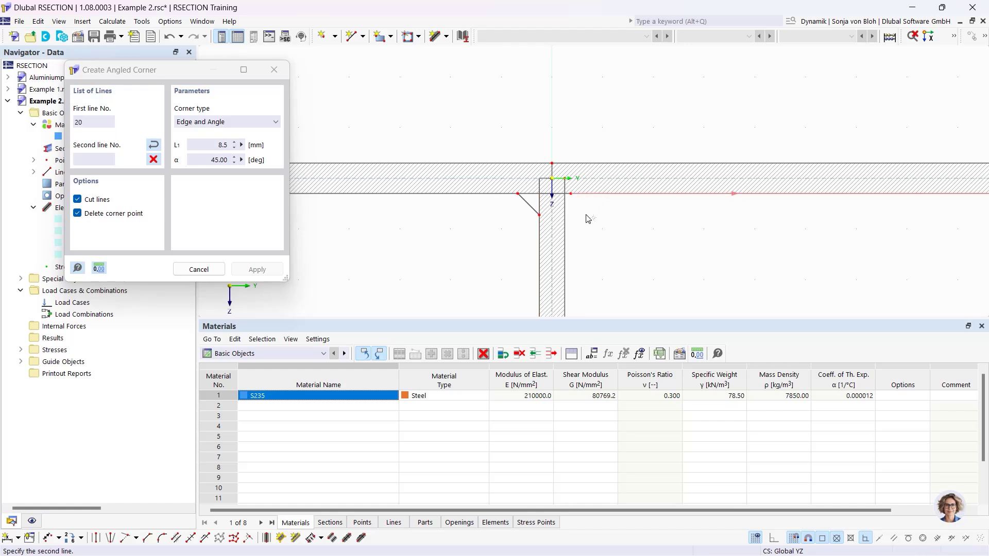
pyautogui.click(565, 235)
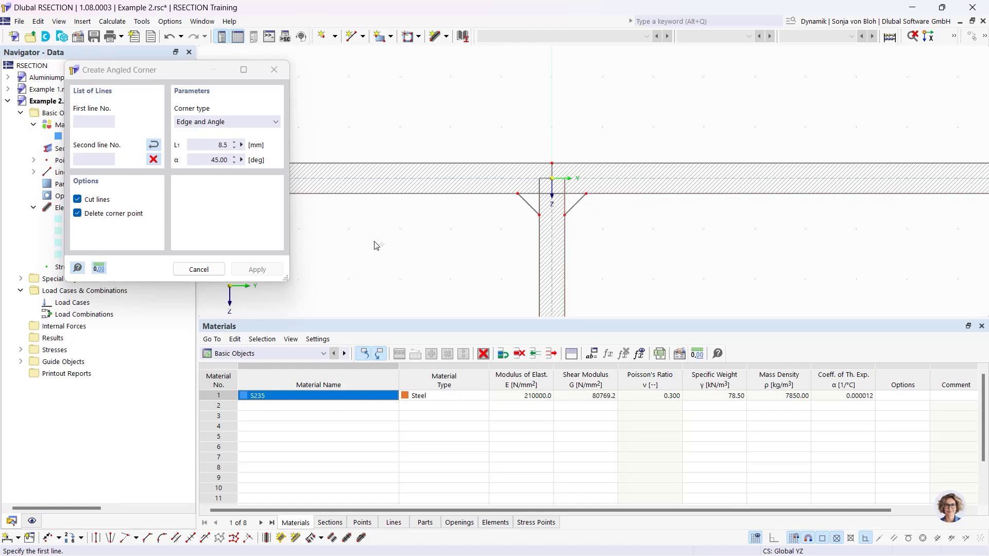
pyautogui.press('Escape')
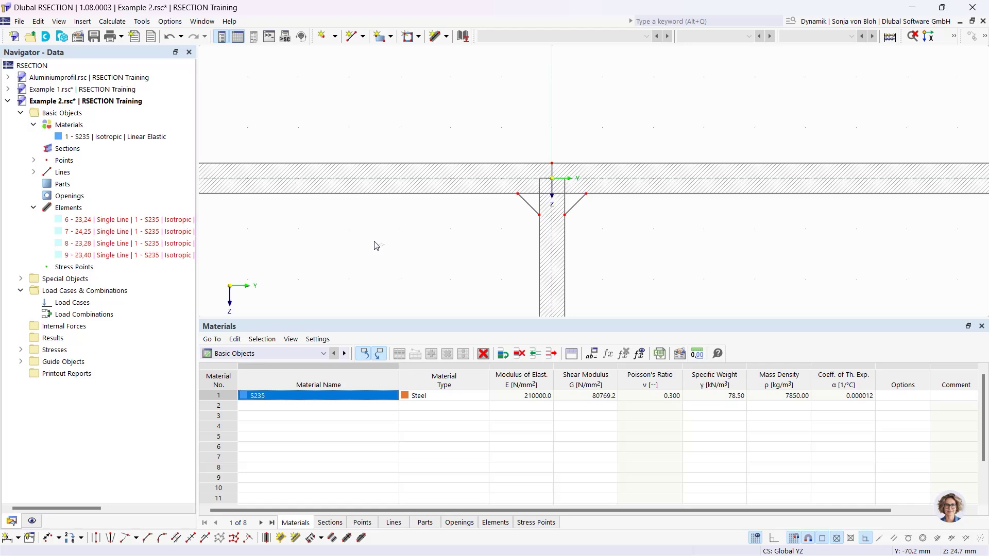
# - Create an S235 part from the selected boundary lines enclosing the whole cross-section outline
pyautogui.scroll(-3, 375, 246)
pyautogui.moveTo(388, 267); pyautogui.dragTo(428, 170, button='middle')
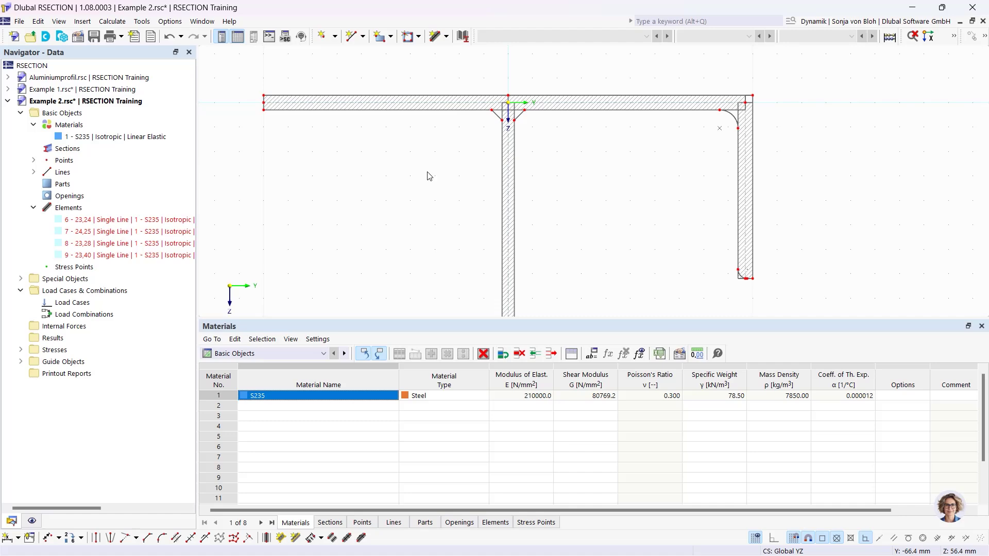
pyautogui.click(391, 37)
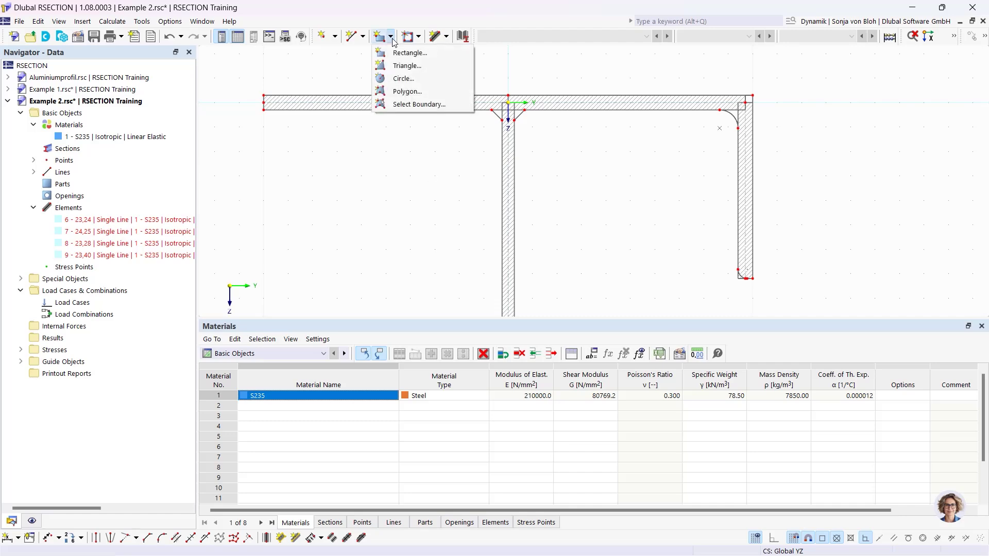
pyautogui.click(395, 103)
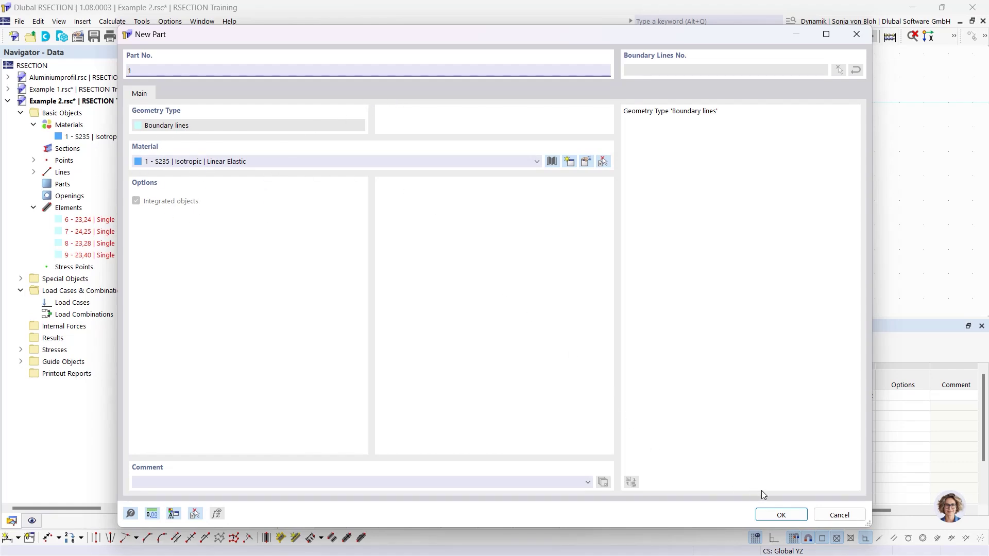
pyautogui.click(781, 514)
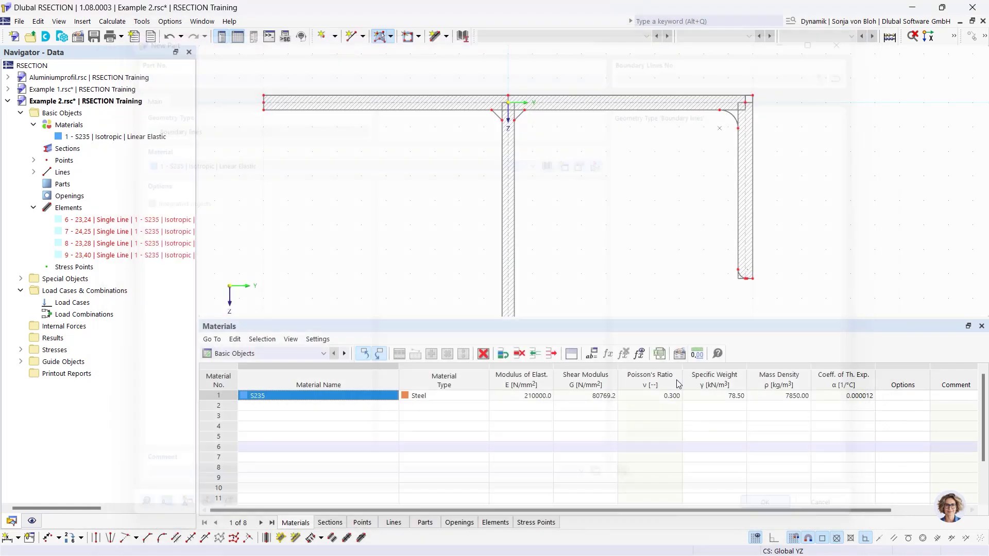
pyautogui.click(436, 96)
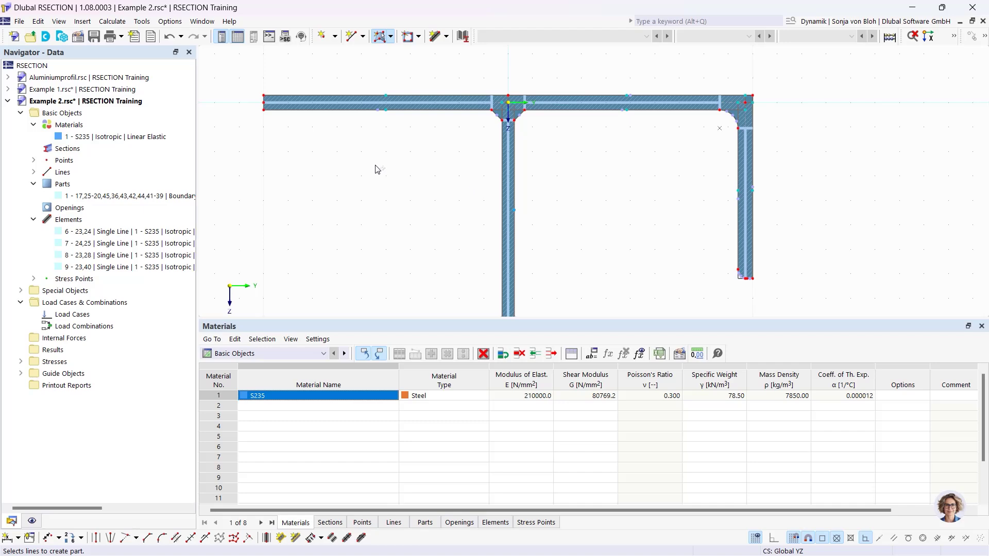
# - Create two permanent load cases named N (LC1) and My (LC2)
pyautogui.rightClick(98, 316)
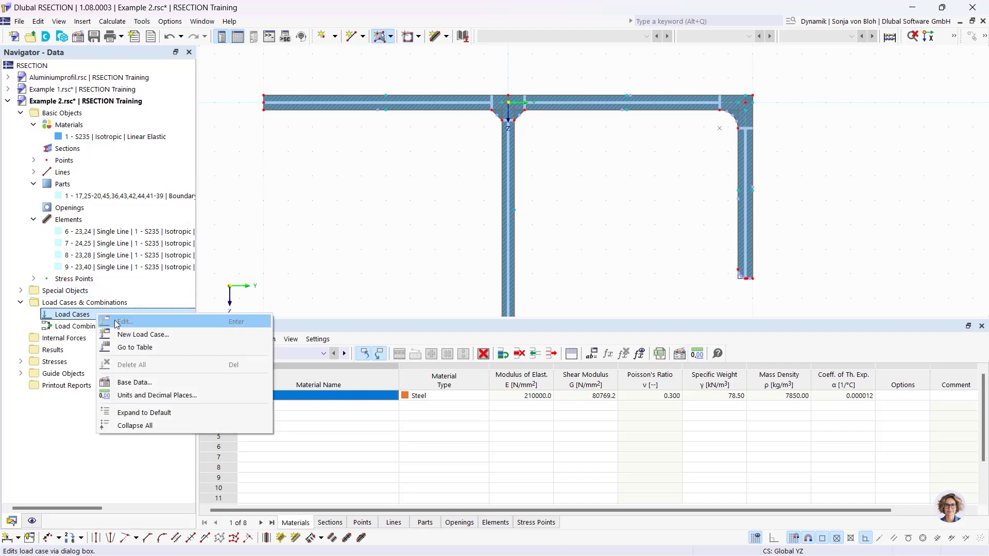
pyautogui.click(133, 335)
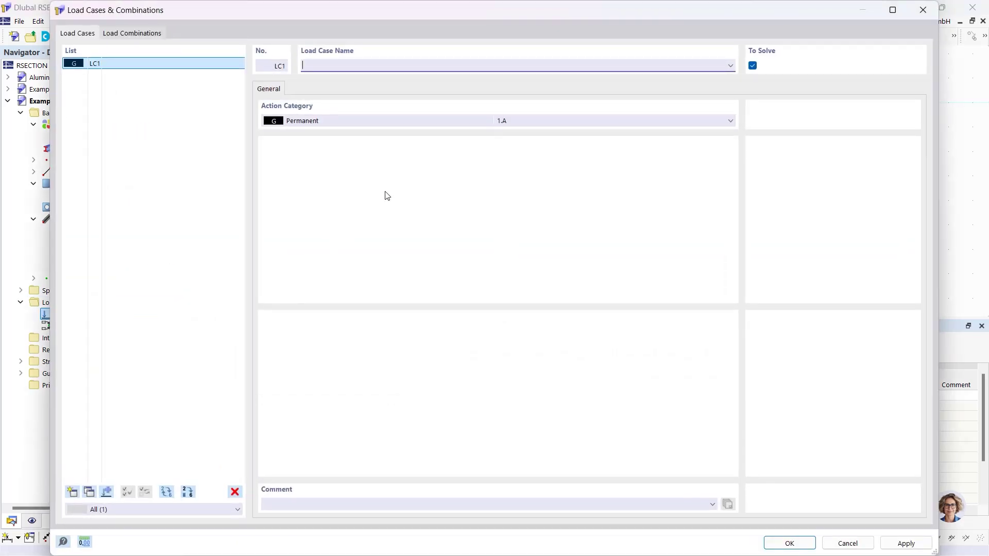
pyautogui.write('N')
pyautogui.click(72, 492)
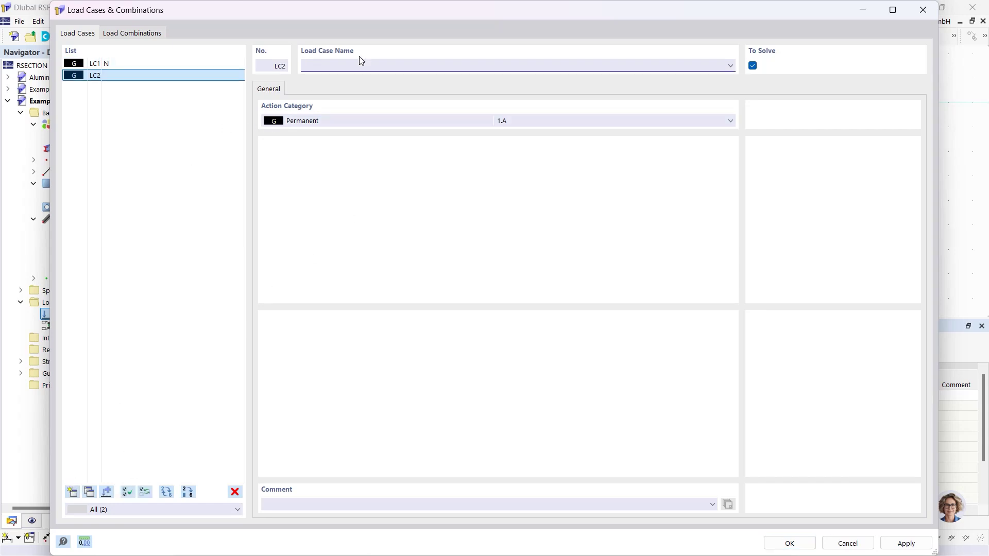
pyautogui.write('My')
# - Create load combination CO1 from LC1 and LC2, each with a factor of 1.00
pyautogui.click(132, 33)
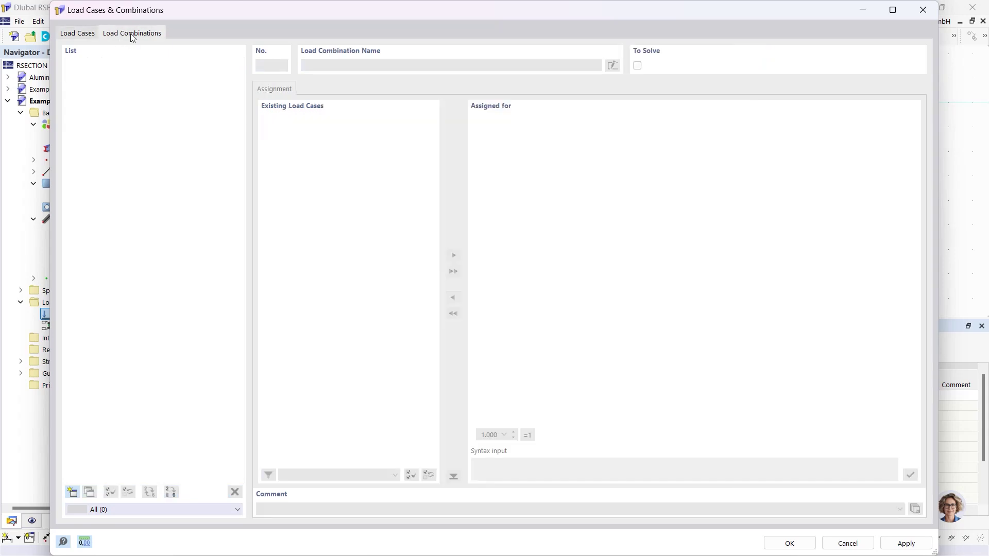
pyautogui.click(72, 492)
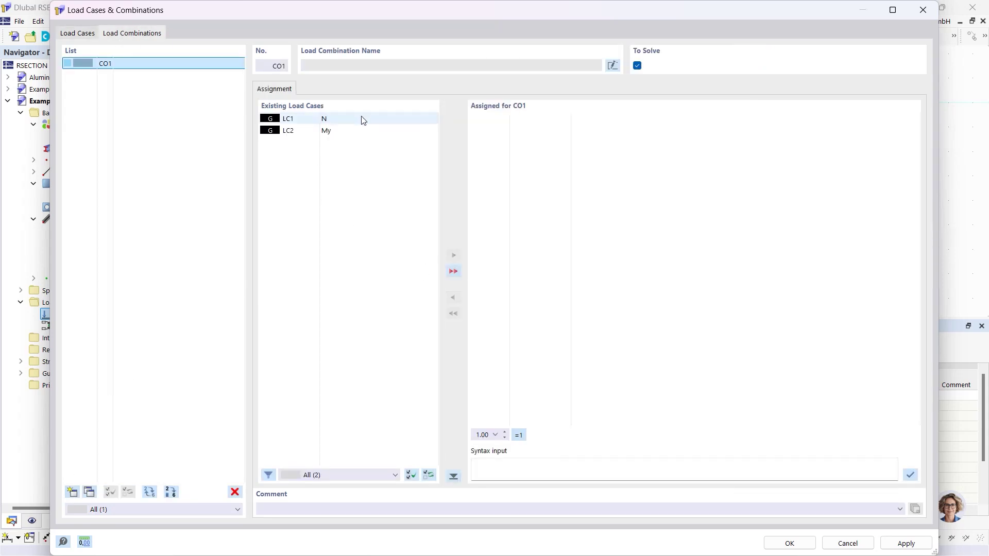
pyautogui.click(454, 271)
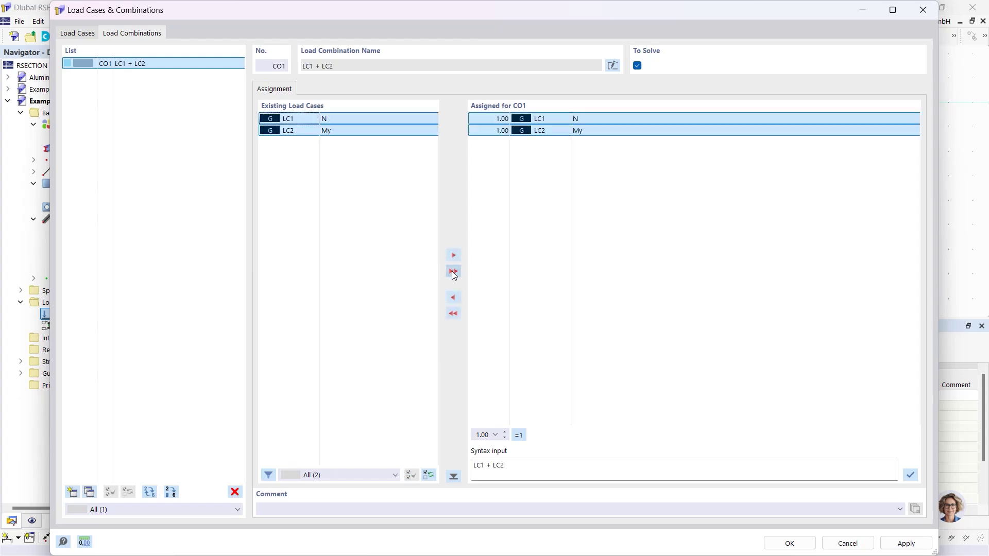
pyautogui.click(790, 543)
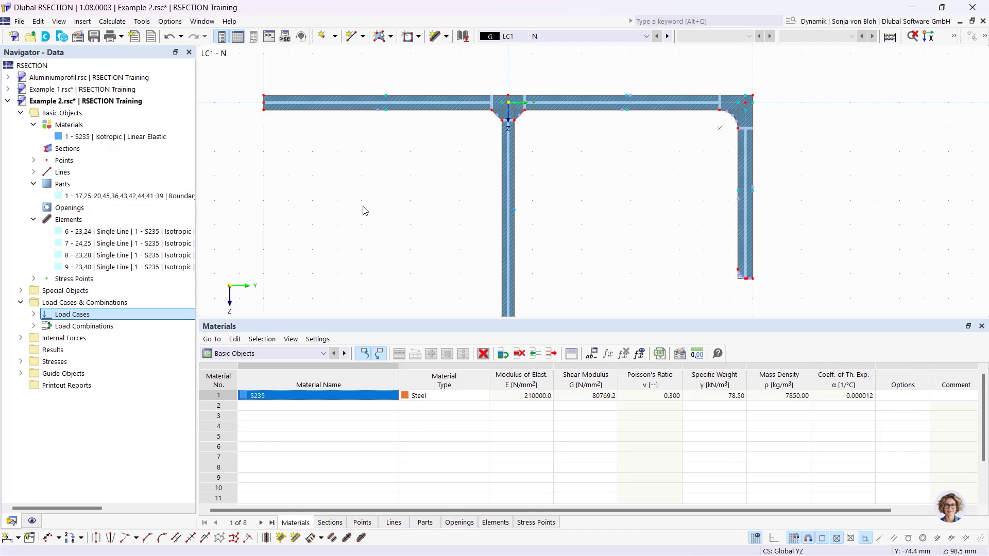
# - Define internal forces for load case LC1 with an axial force N of -50 kN
pyautogui.click(20, 339)
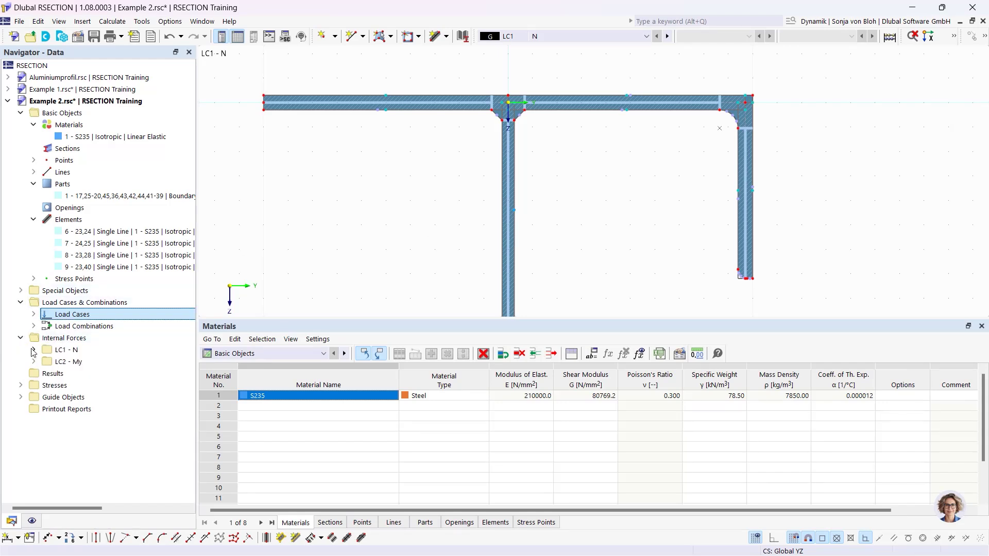
pyautogui.click(33, 350)
pyautogui.doubleClick(95, 362)
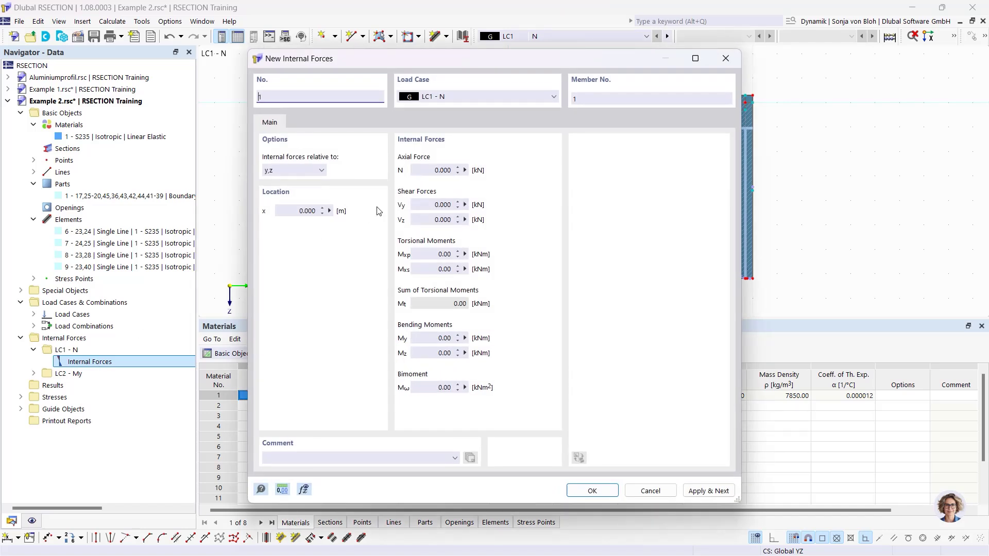
pyautogui.click(420, 170)
pyautogui.doubleClick(420, 170)
pyautogui.write('-50')
pyautogui.click(707, 490)
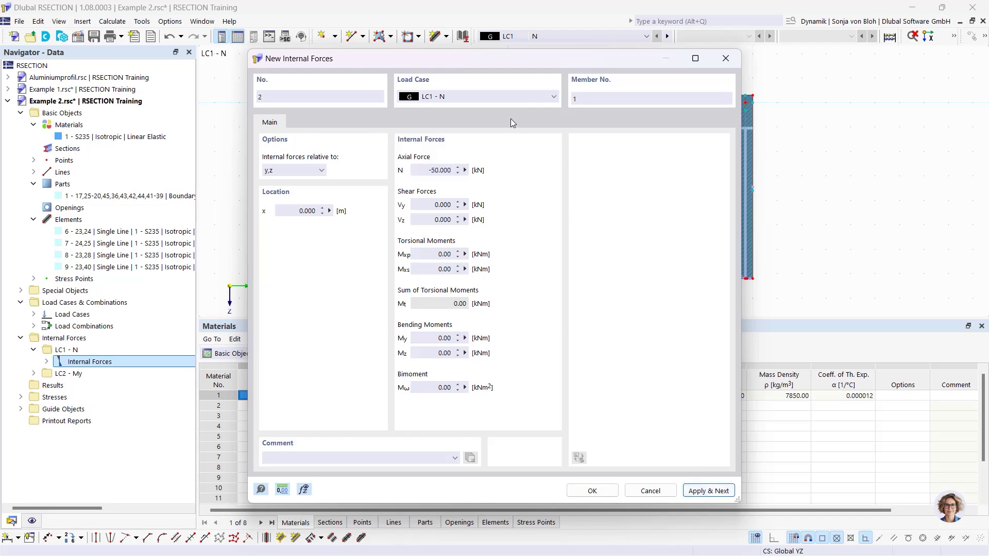
# - Define internal forces for load case LC2 with axial force N of 0 and bending moment My of 20 kNm
pyautogui.click(487, 95)
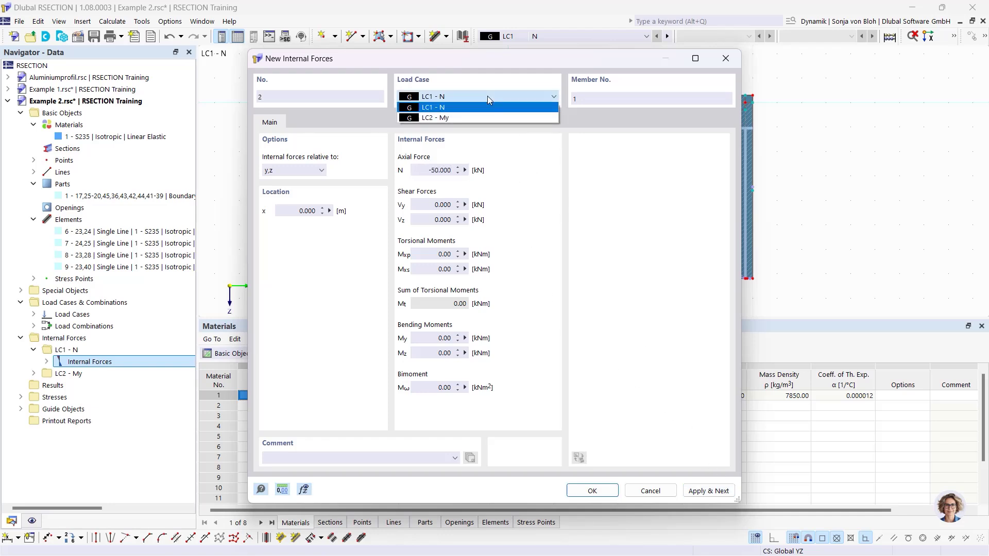
pyautogui.click(470, 118)
pyautogui.doubleClick(471, 175)
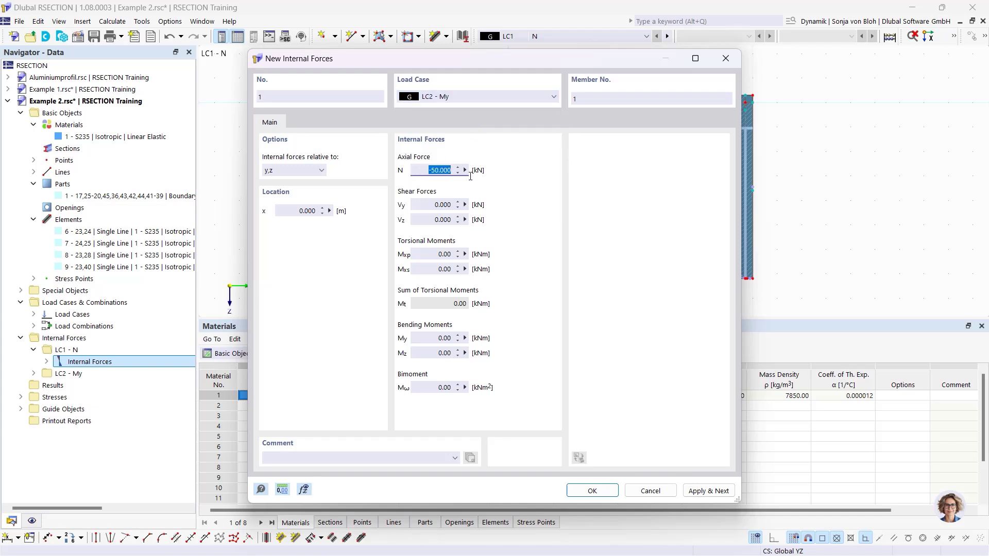
pyautogui.write('0')
pyautogui.doubleClick(470, 338)
pyautogui.write('20')
pyautogui.click(592, 490)
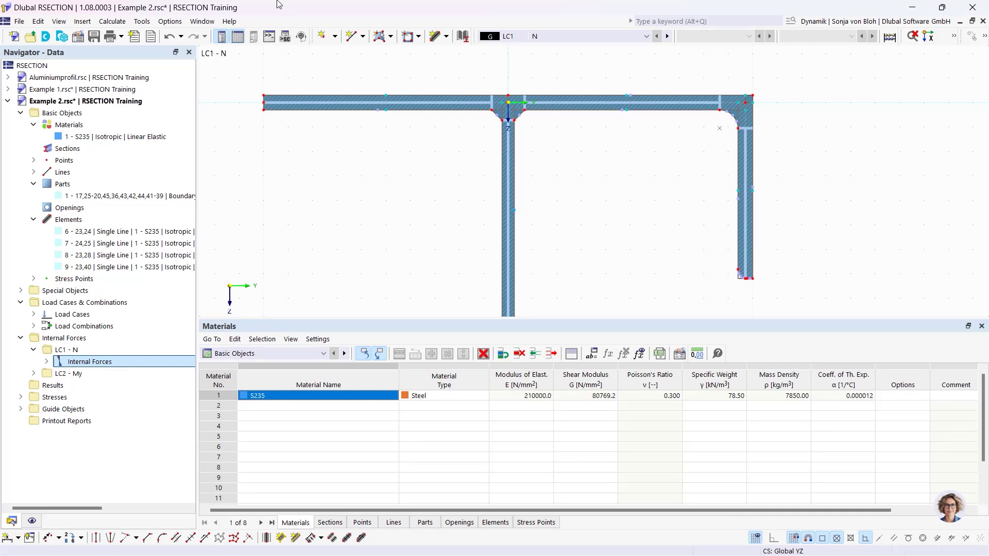
# - Run the calculation of all results for the Example 2 cross-section
pyautogui.click(112, 22)
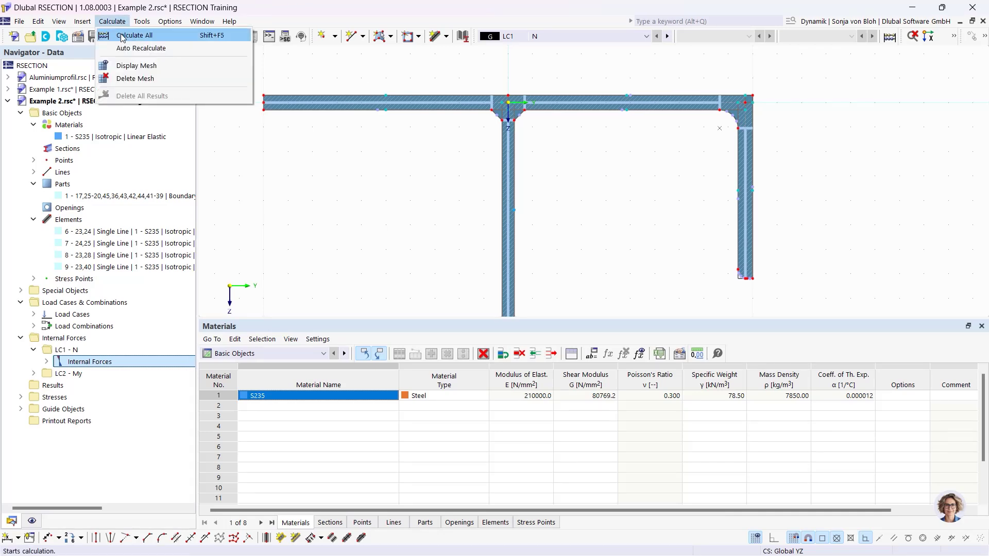
pyautogui.click(129, 35)
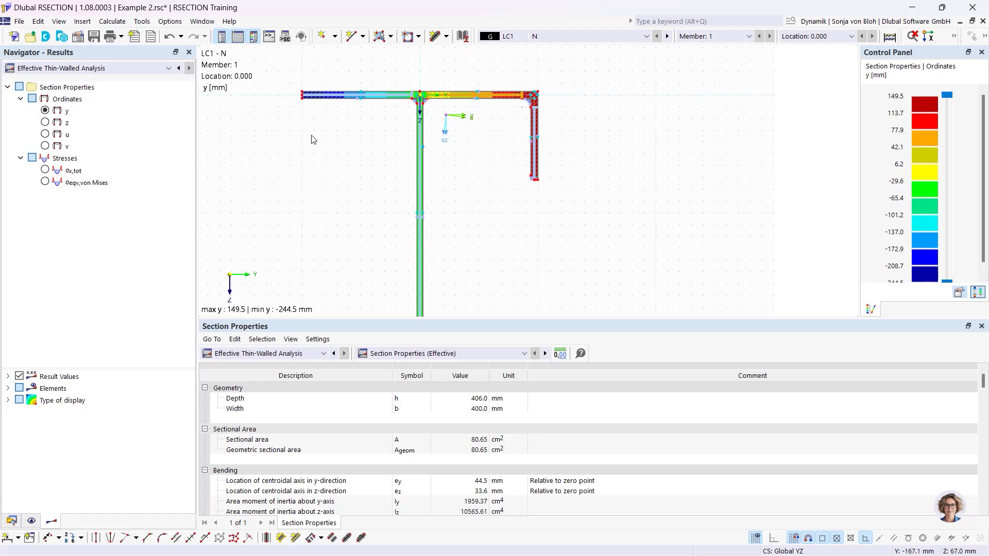
pyautogui.moveTo(301, 149); pyautogui.dragTo(368, 136, button='middle')
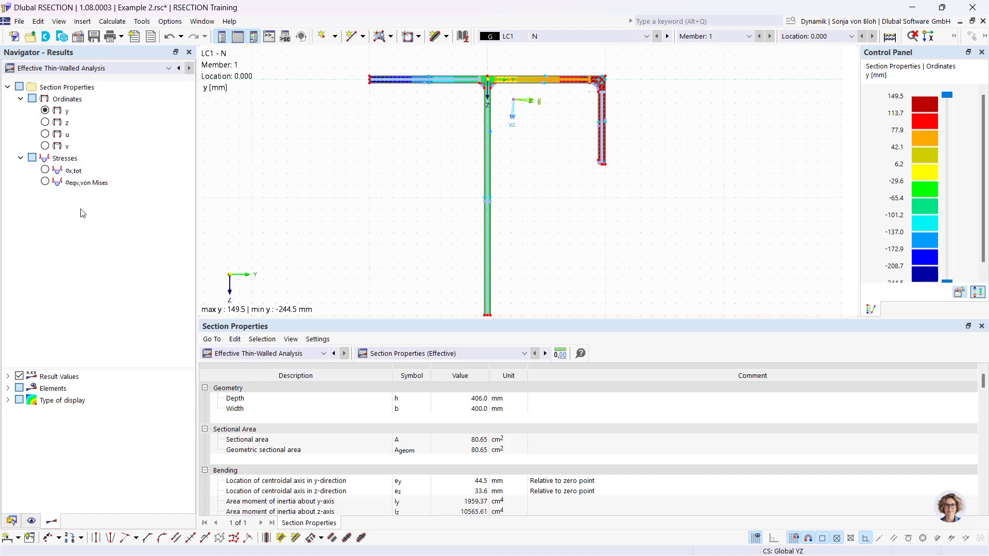
# - Display the total normal stresses σx,tot on the section and list the section classification according to EN 1993-1-1
pyautogui.click(46, 170)
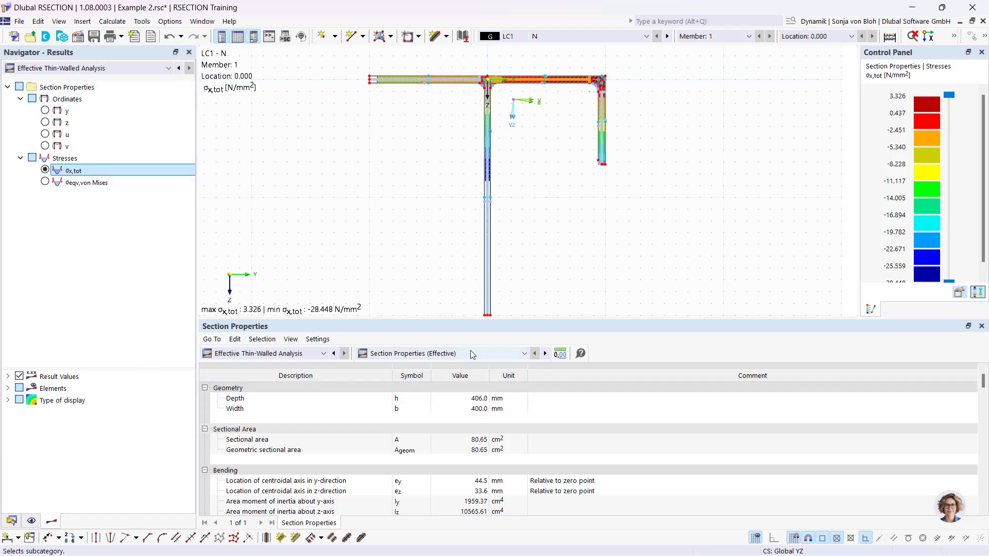
pyautogui.click(446, 355)
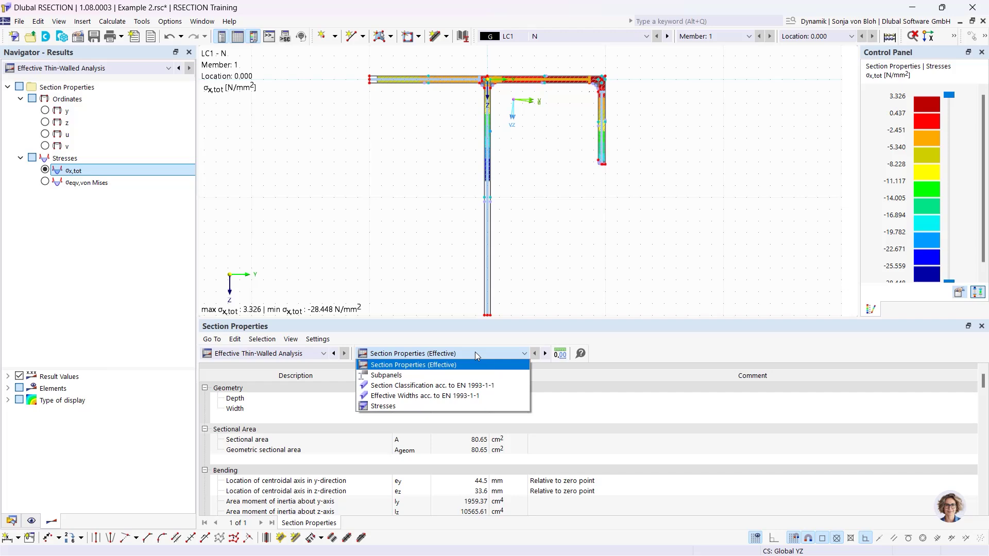
pyautogui.click(448, 388)
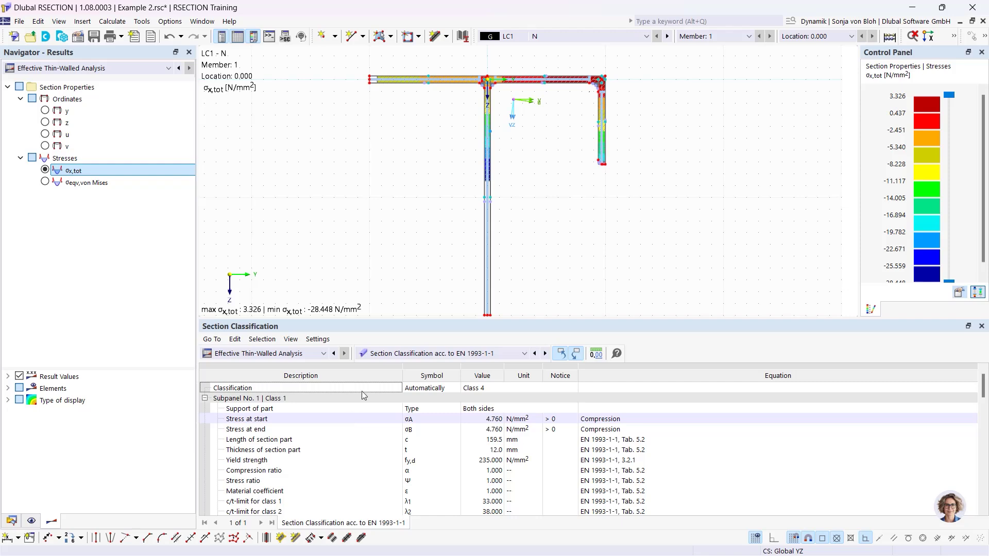
# - Show the results for load case LC2 (My) and examine the ineffective area at the free end of the horizontal plate
pyautogui.click(579, 34)
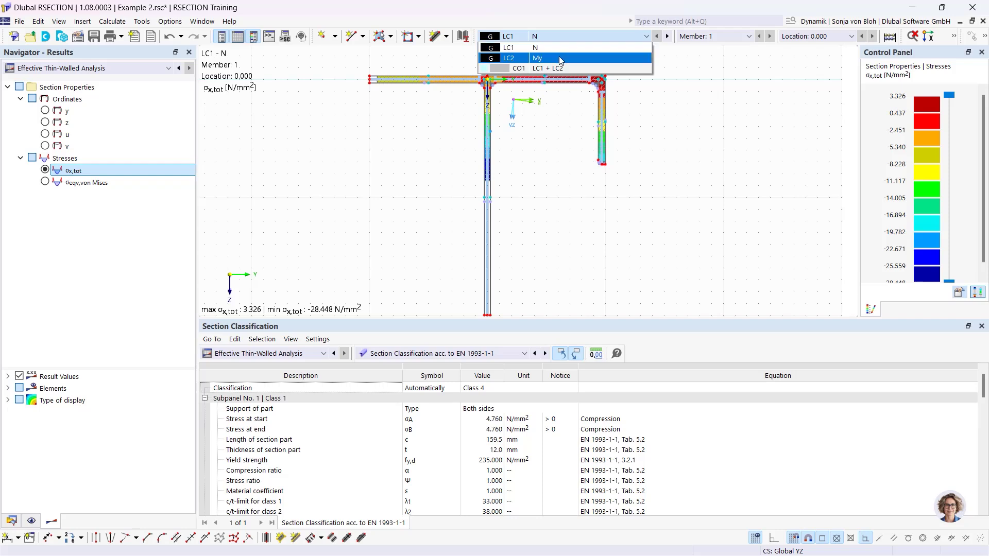
pyautogui.click(561, 57)
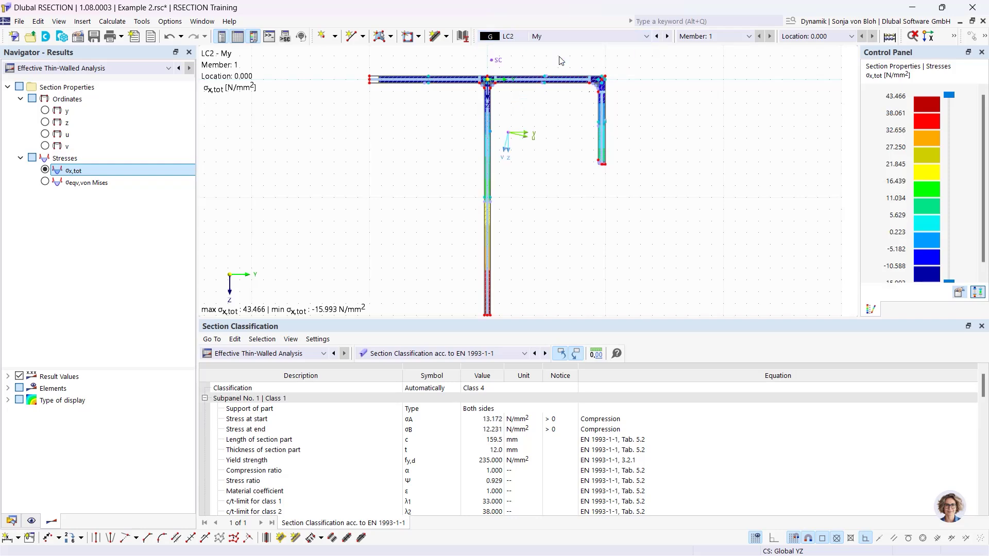
pyautogui.scroll(-2, 462, 198)
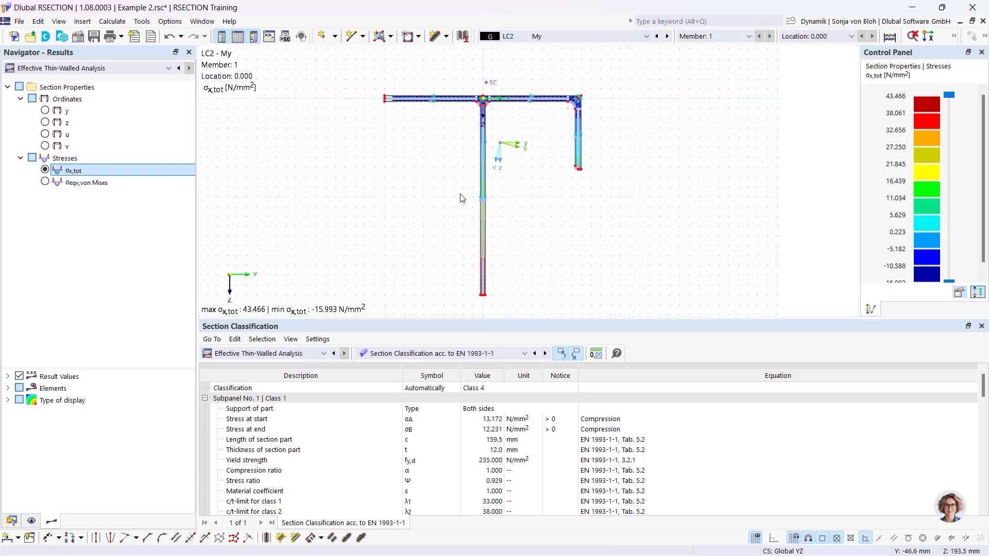
pyautogui.scroll(4, 386, 116)
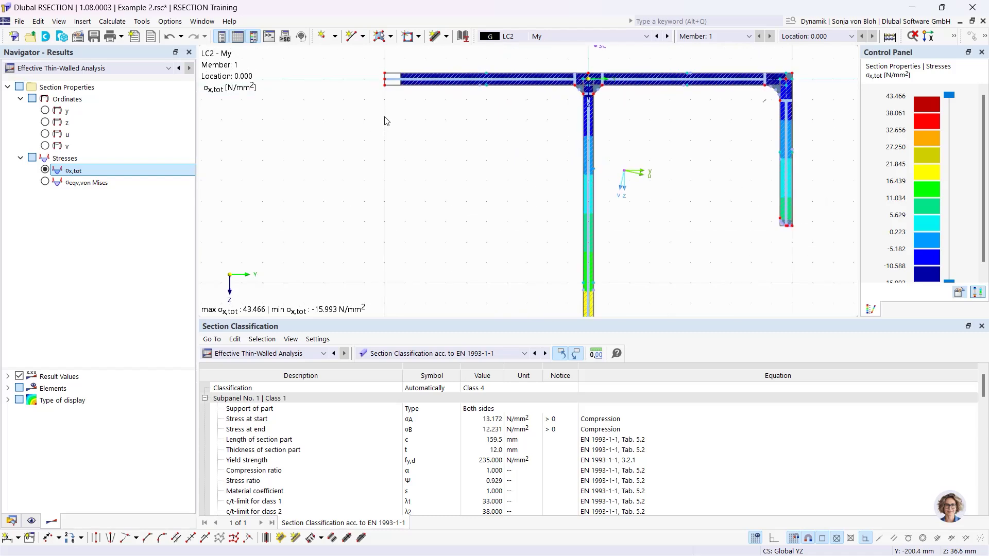
pyautogui.moveTo(386, 115); pyautogui.dragTo(388, 170, button='middle')
pyautogui.scroll(4, 399, 135)
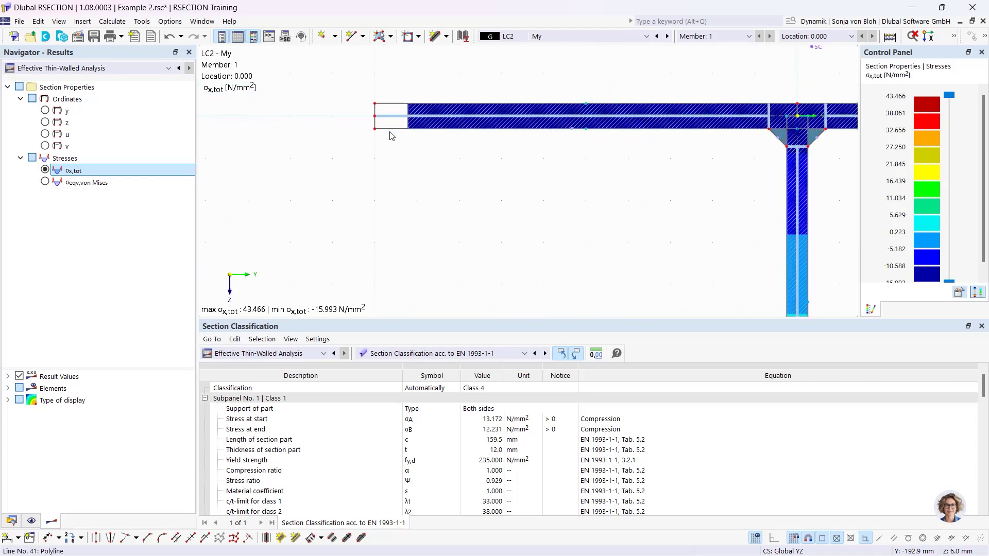
pyautogui.scroll(-4, 390, 125)
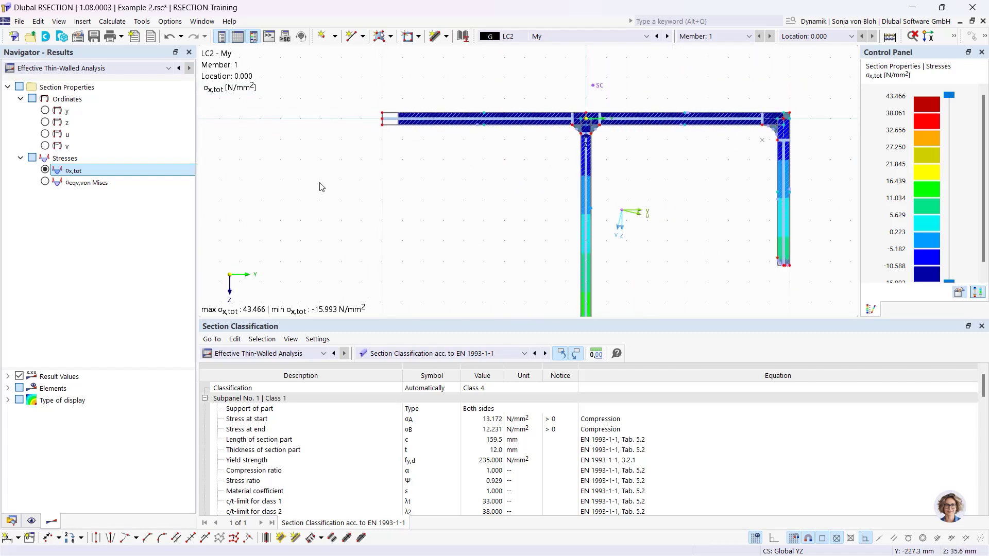
# - Turn off the isoband display so stresses appear as diagrams, and show the results for load combination CO1
pyautogui.click(8, 400)
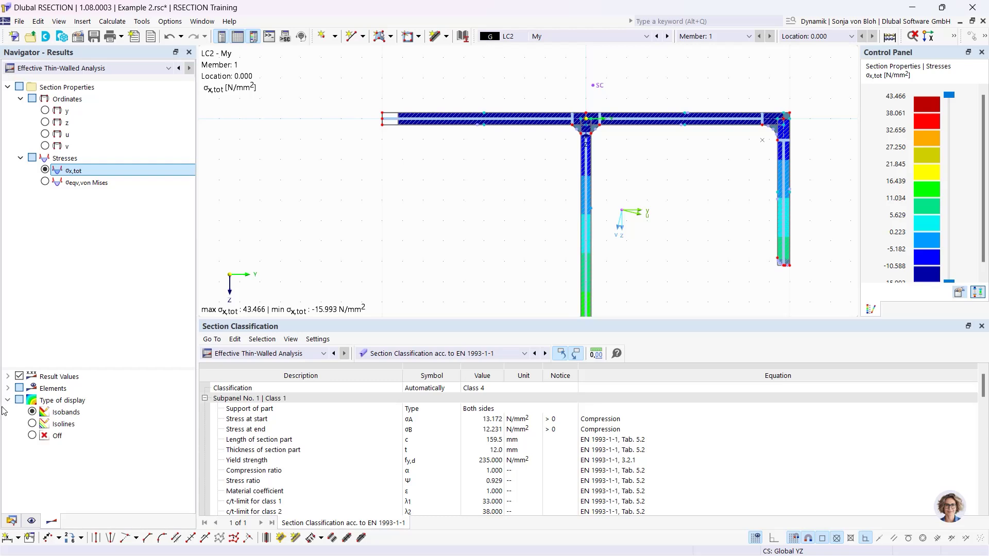
pyautogui.click(31, 435)
pyautogui.scroll(-4, 432, 172)
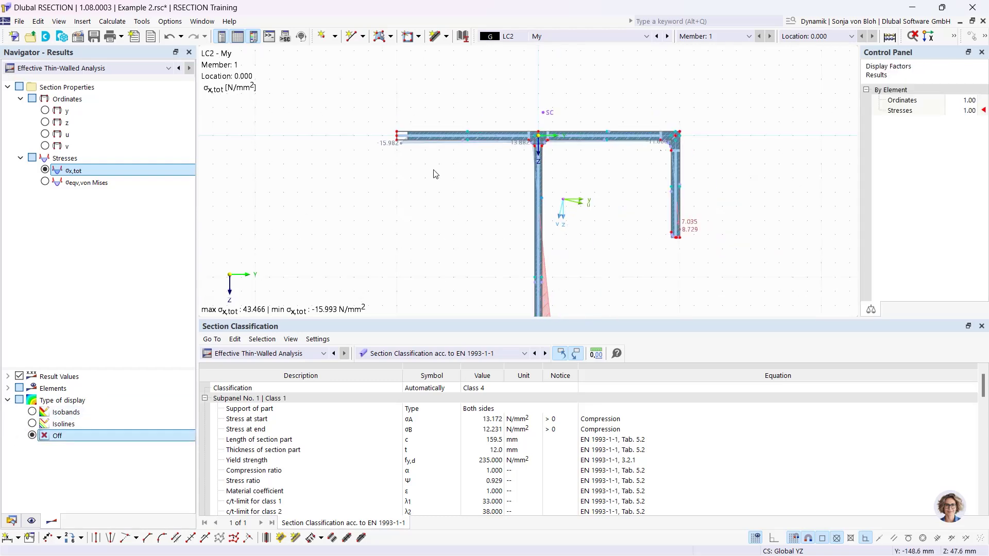
pyautogui.moveTo(419, 197); pyautogui.dragTo(434, 155, button='middle')
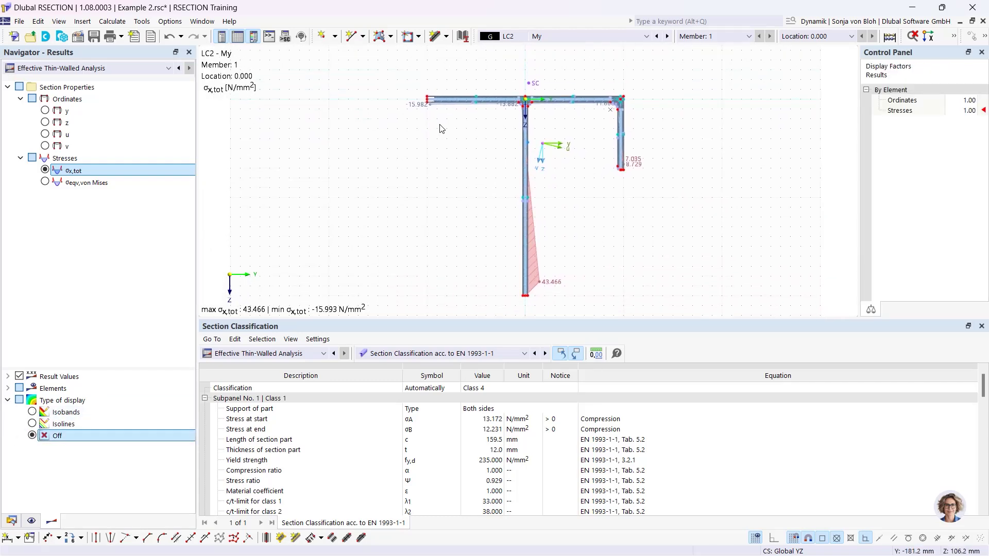
pyautogui.click(554, 35)
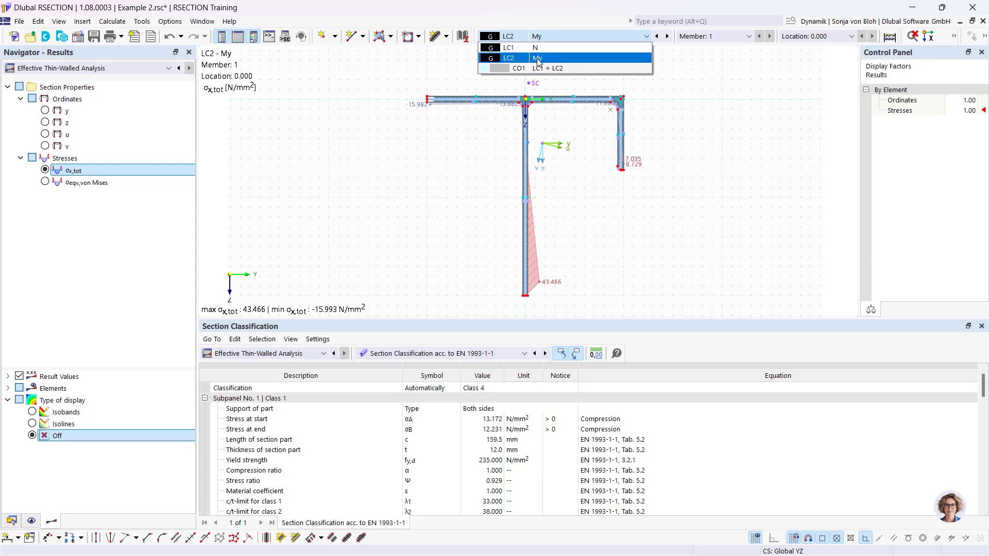
pyautogui.click(531, 69)
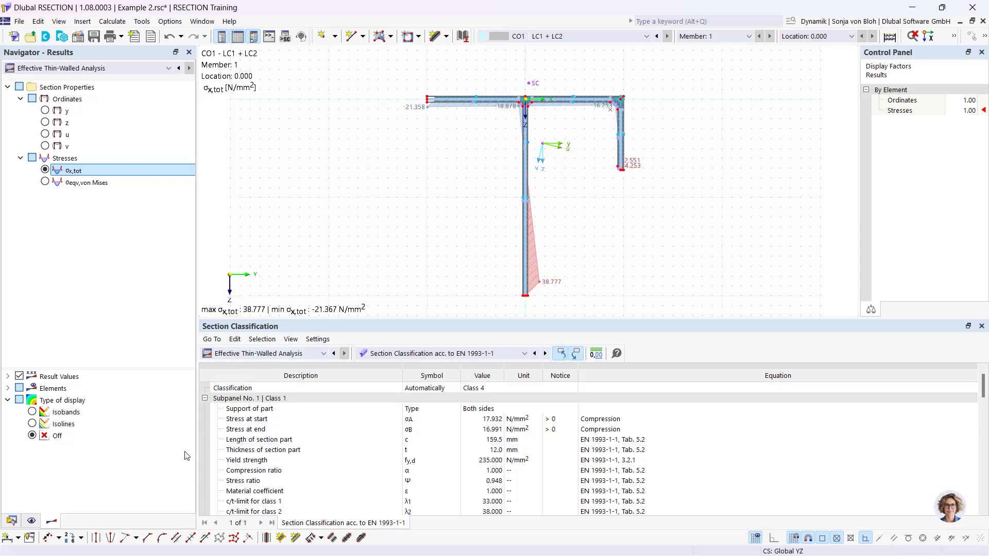
# - Create a new printout report for Example 2
pyautogui.click(11, 520)
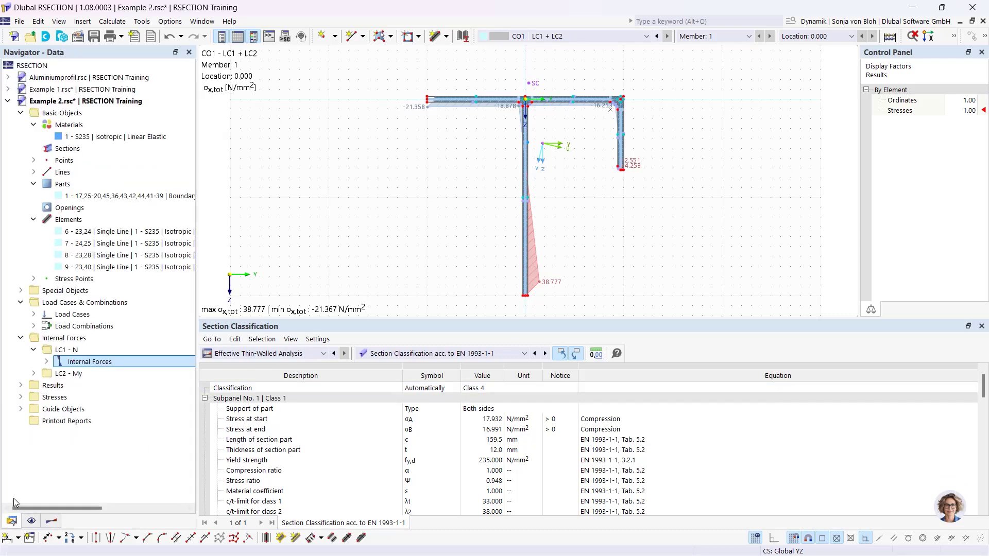
pyautogui.rightClick(70, 422)
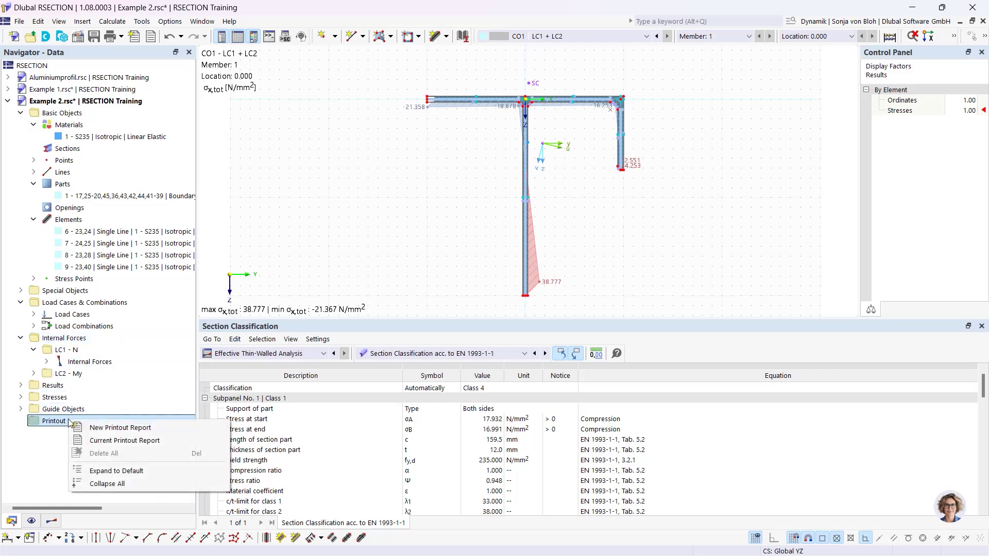
pyautogui.click(99, 430)
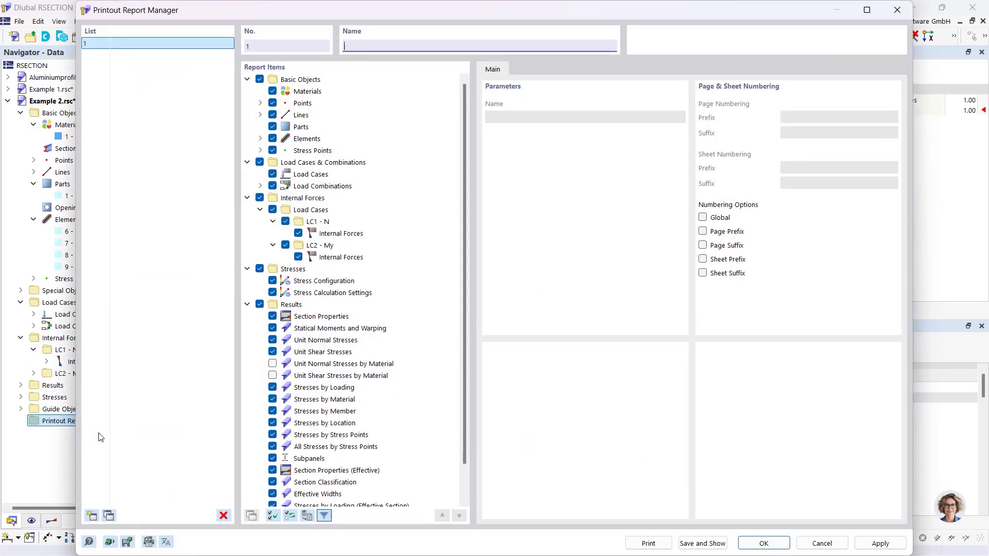
# - Exclude the effective-section stresses by loading, by material and by stress points from the report, then save and show it
pyautogui.moveTo(463, 236); pyautogui.dragTo(465, 307)
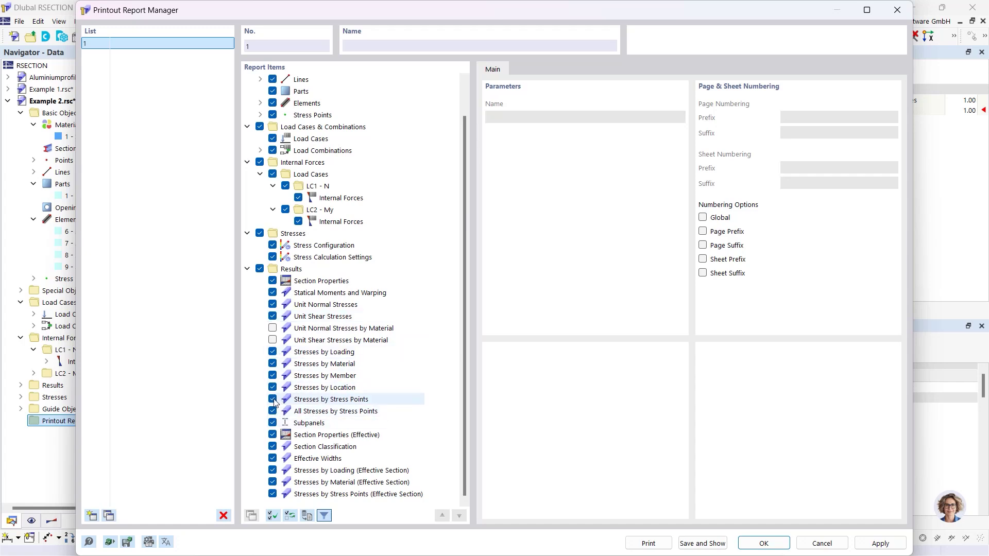
pyautogui.scroll(1, 282, 487)
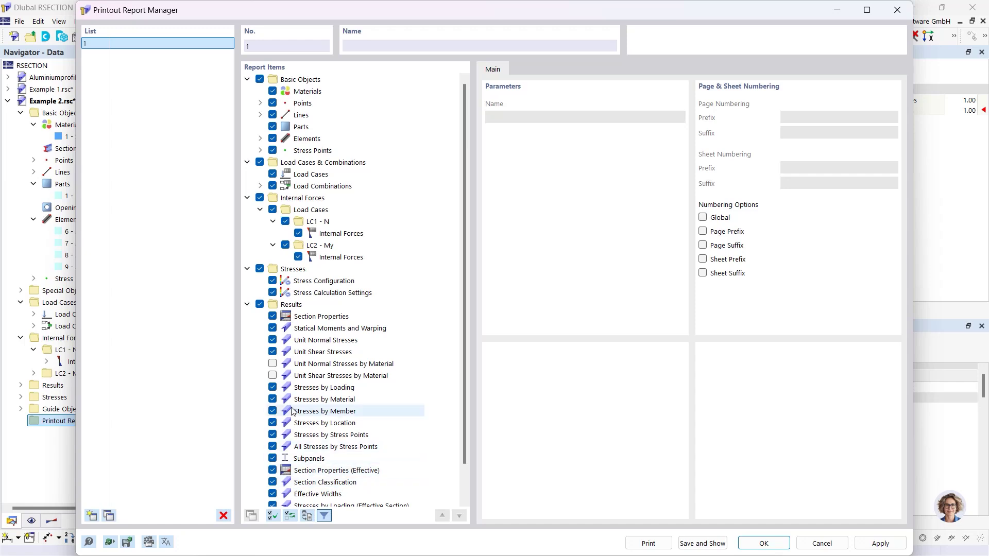
pyautogui.scroll(-1, 286, 411)
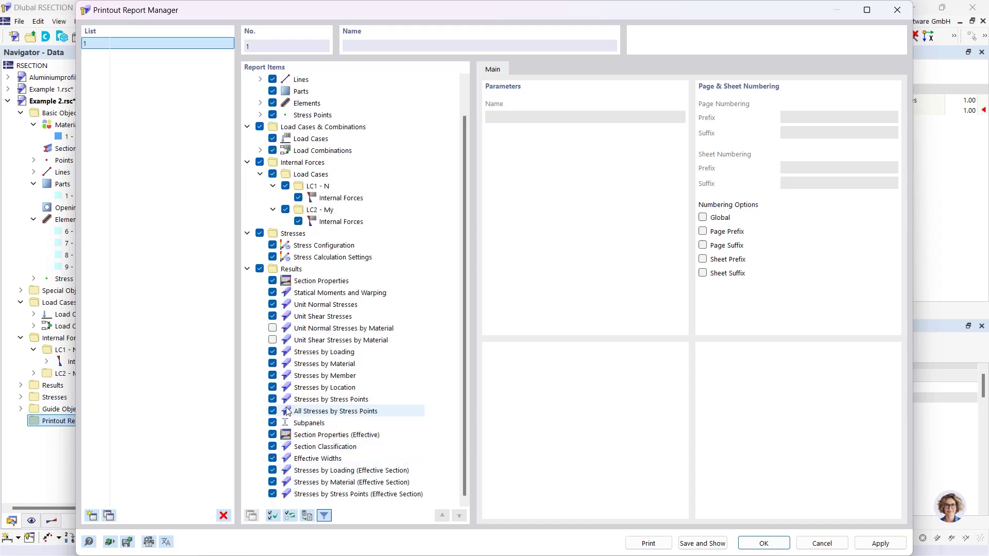
pyautogui.click(273, 471)
pyautogui.click(272, 482)
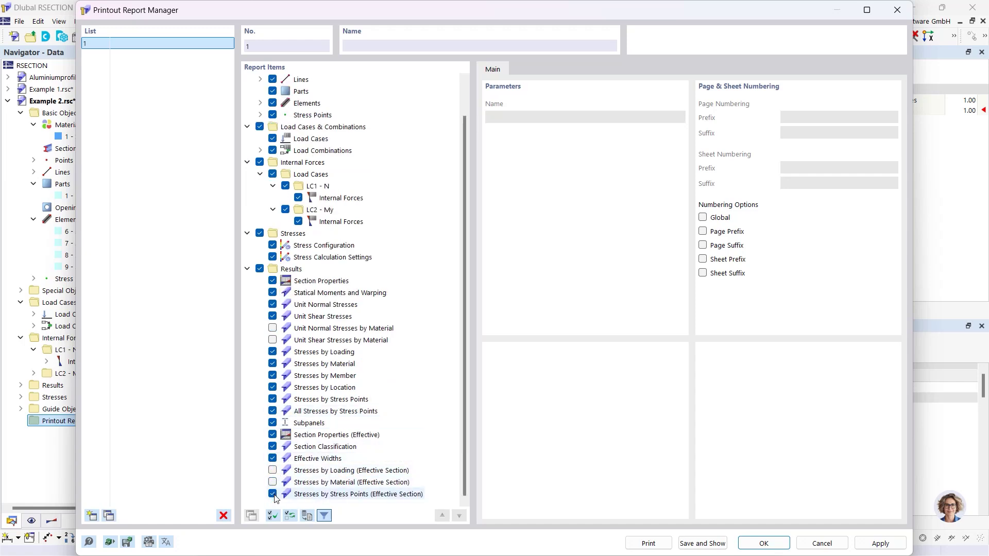
pyautogui.click(272, 494)
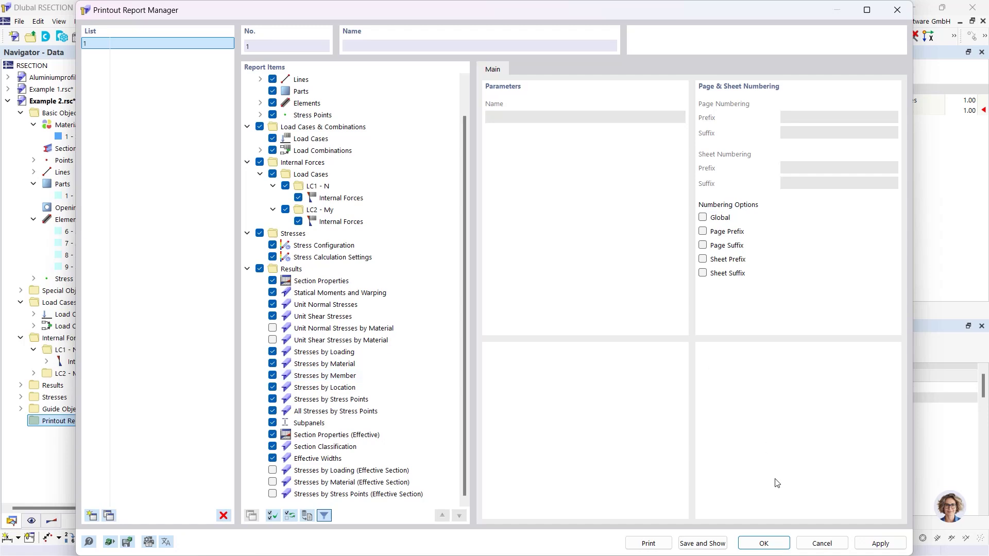
pyautogui.click(702, 543)
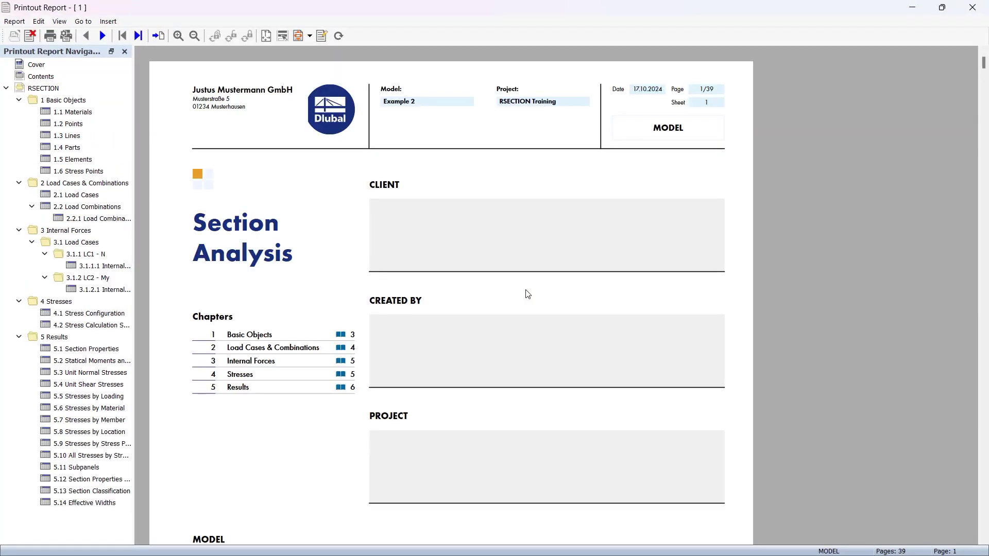
# - Review the printout report from the cover and contents through the stresses by loading, member, location and stress points
pyautogui.scroll(-10, 524, 242)
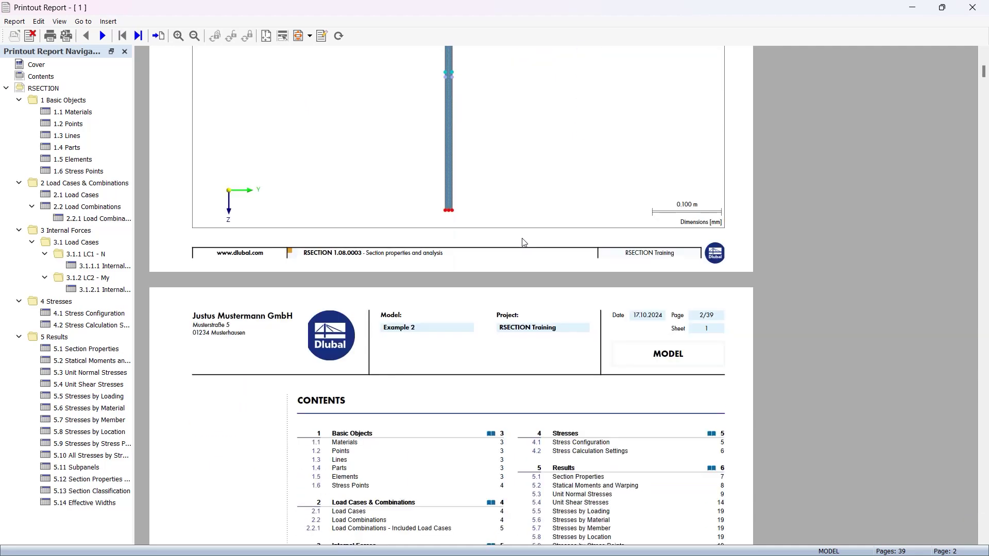
pyautogui.scroll(-5, 524, 242)
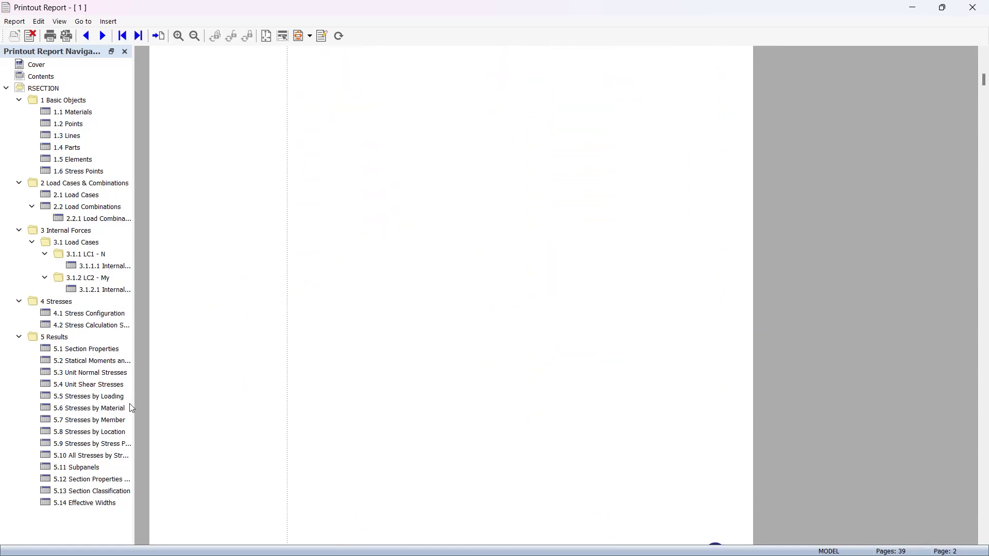
pyautogui.click(83, 396)
pyautogui.scroll(-5, 430, 366)
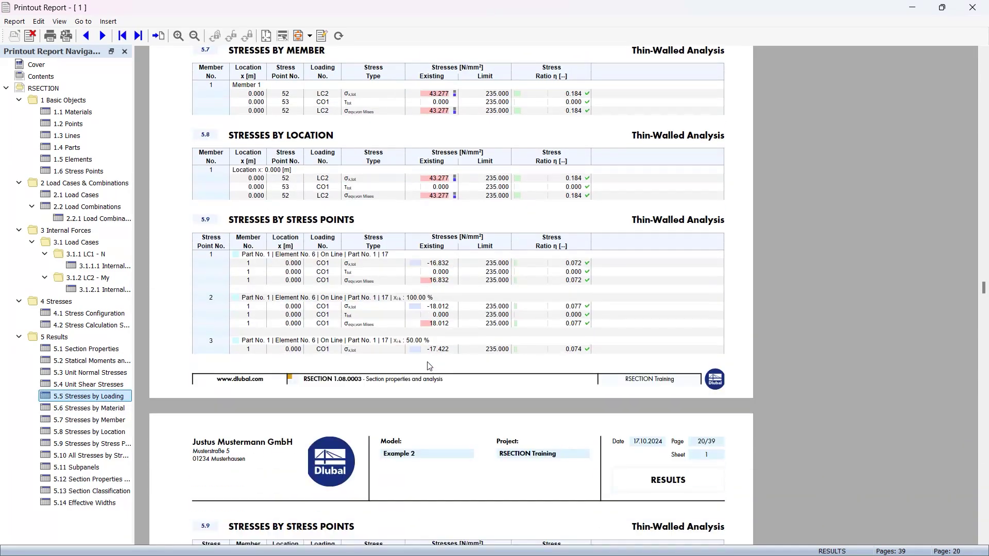
pyautogui.scroll(-8, 430, 366)
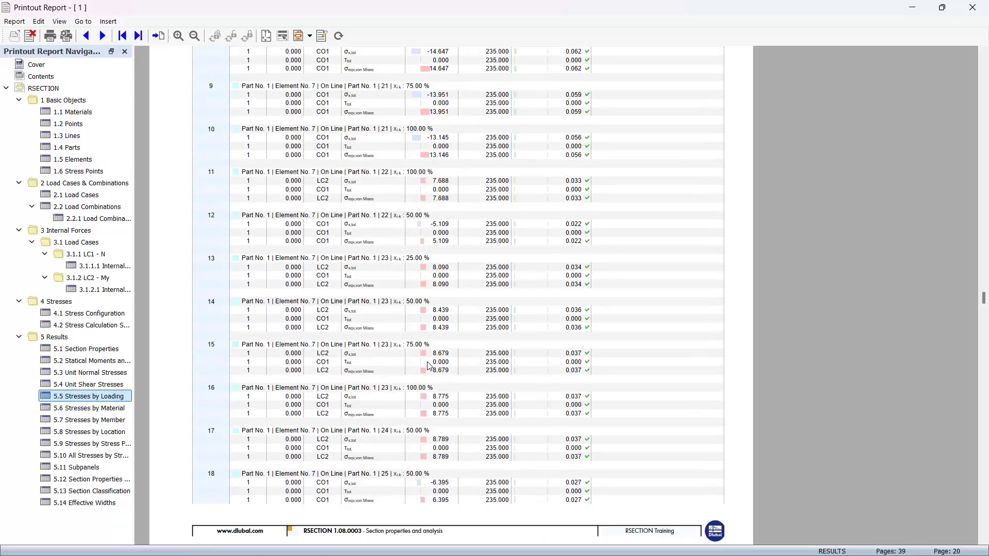
pyautogui.scroll(-10, 430, 366)
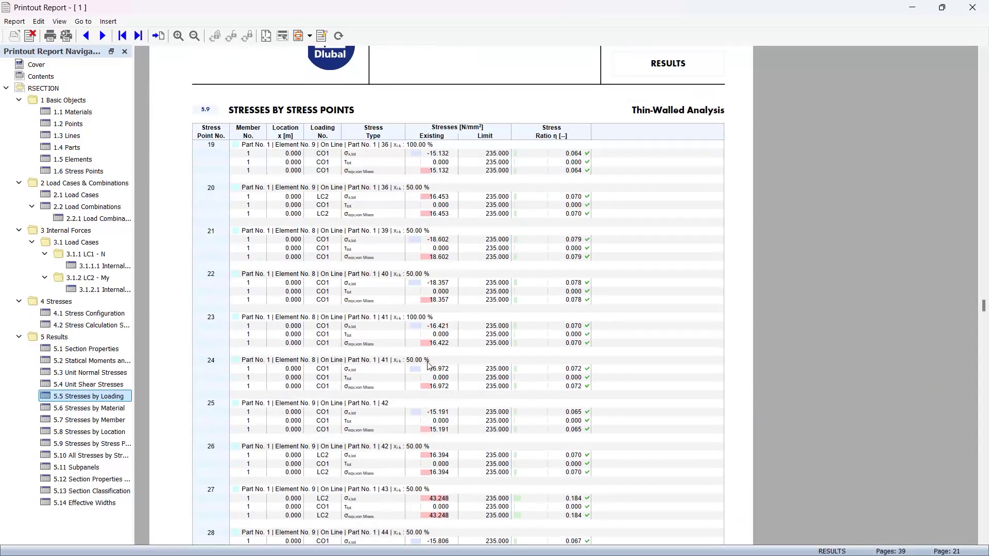
pyautogui.scroll(-4, 427, 365)
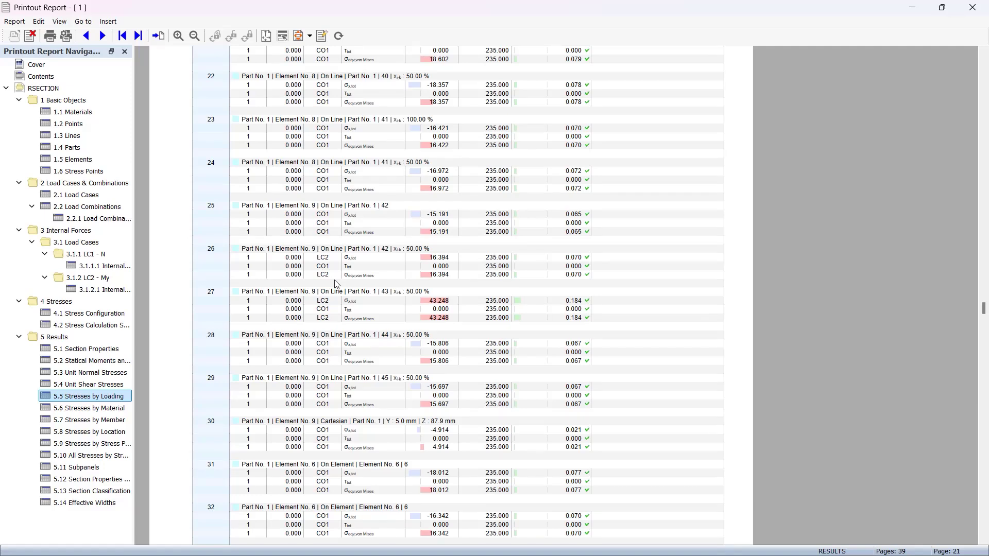
# - Minimize the printout report and reduce the height of the section classification table to enlarge the graphical view of the cross-section
pyautogui.click(912, 7)
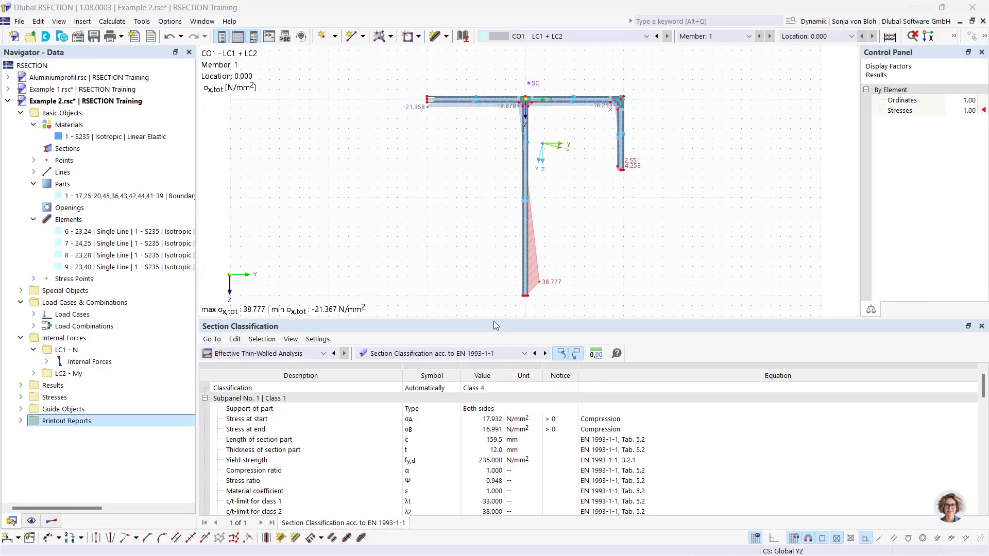
pyautogui.moveTo(493, 322); pyautogui.dragTo(493, 428)
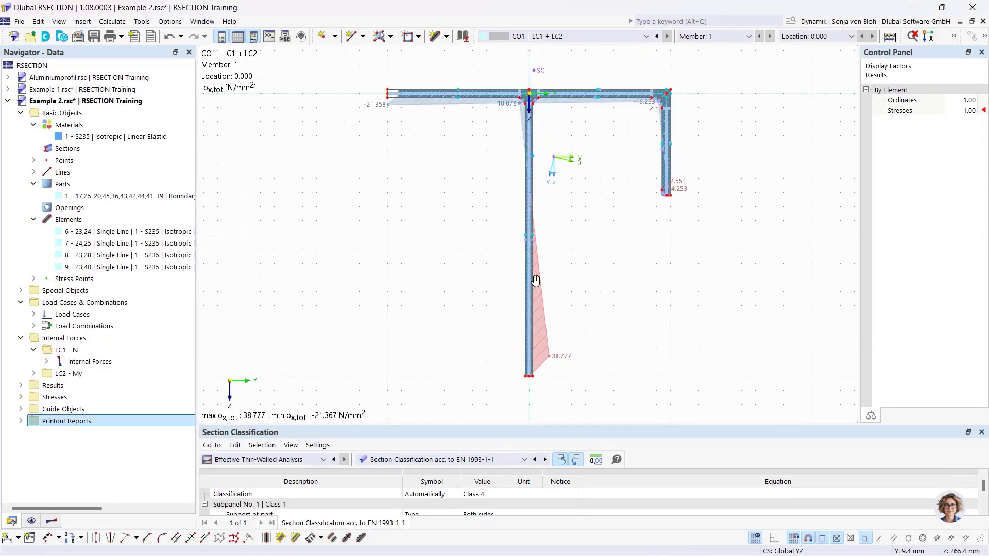
pyautogui.moveTo(535, 280)
pyautogui.mouseDown(button='middle')
pyautogui.moveTo(466, 284)
pyautogui.moveTo(489, 285)
pyautogui.mouseUp(button='middle')
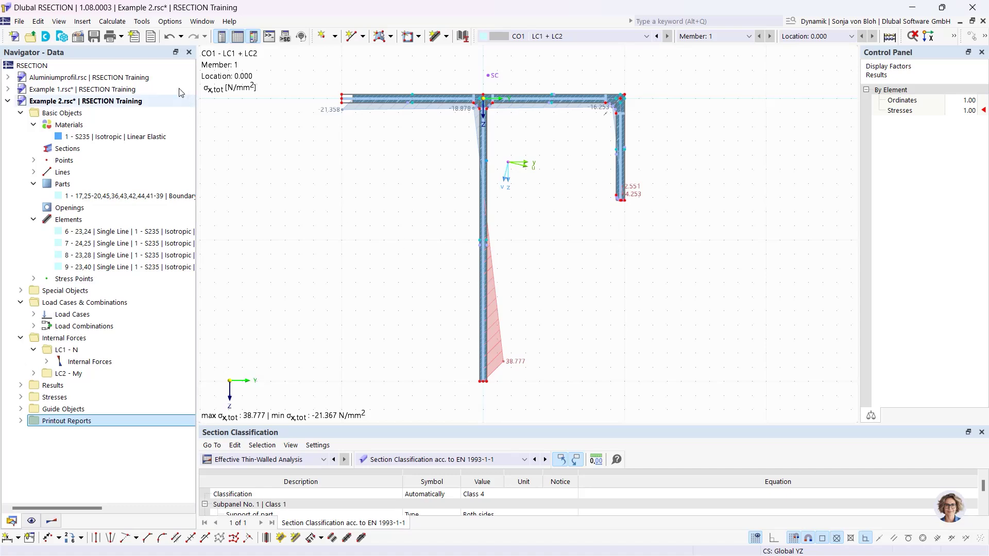
# - Send the CO1 stress graphic to the printout report as a window-filling picture, then save and show the report
pyautogui.click(122, 38)
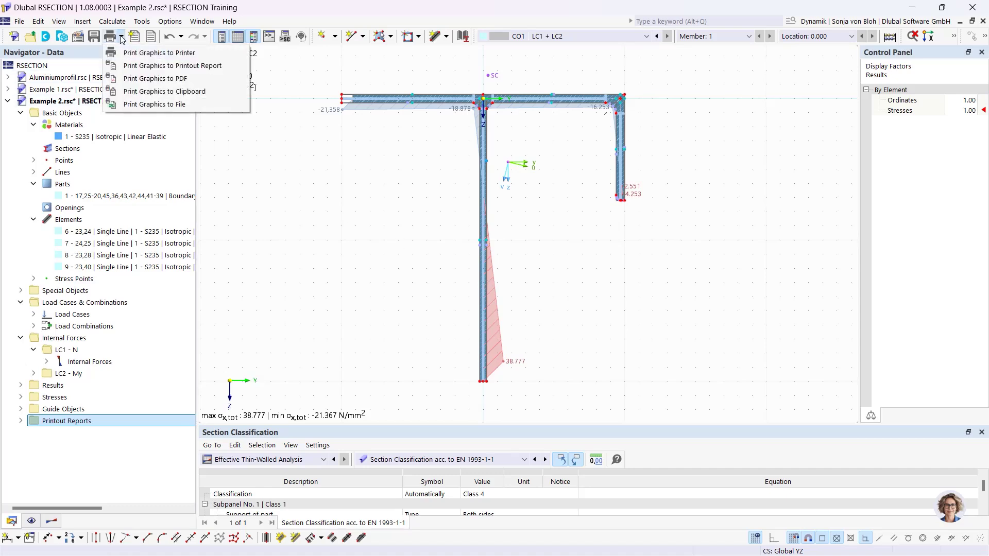
pyautogui.click(153, 66)
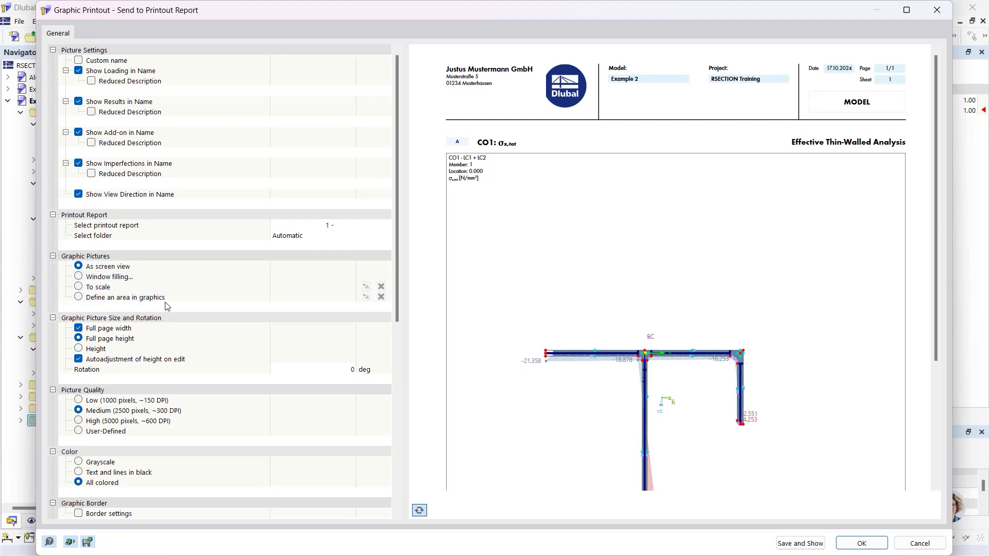
pyautogui.click(80, 280)
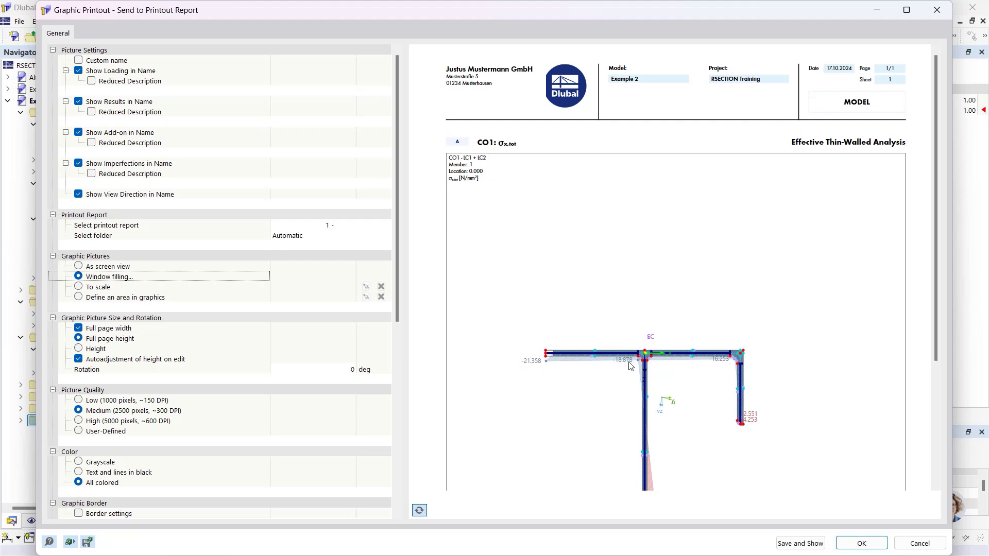
pyautogui.scroll(-1, 656, 332)
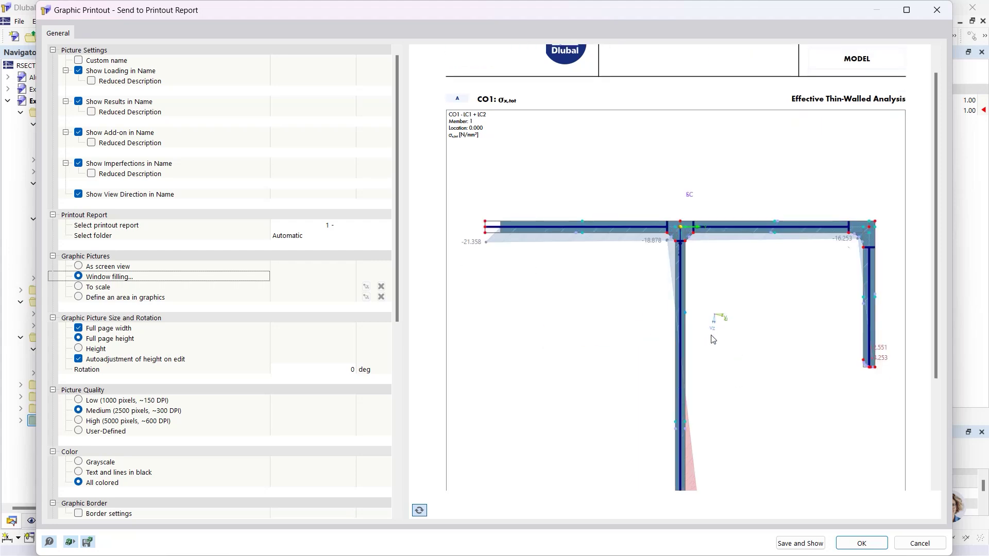
pyautogui.scroll(-2, 714, 338)
pyautogui.scroll(1, 728, 319)
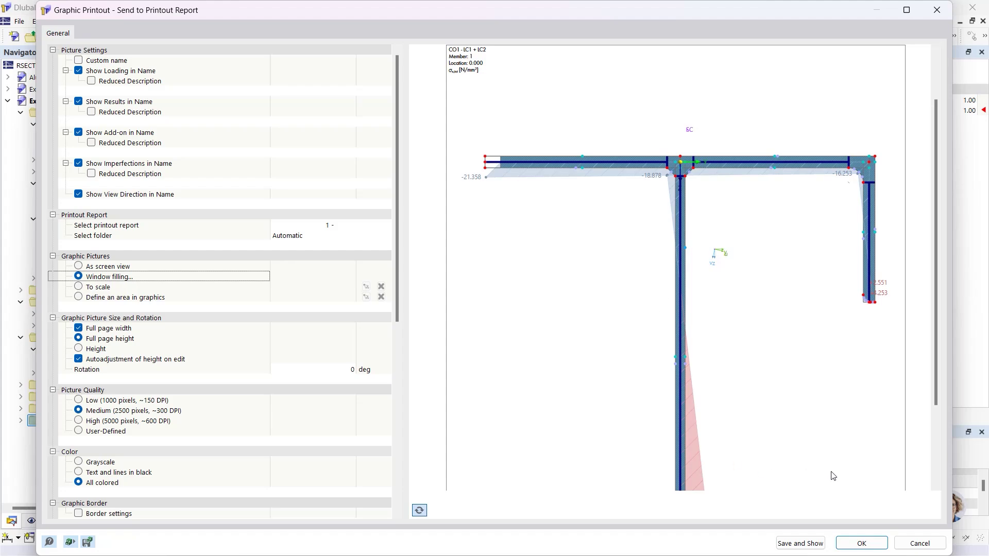
pyautogui.click(799, 543)
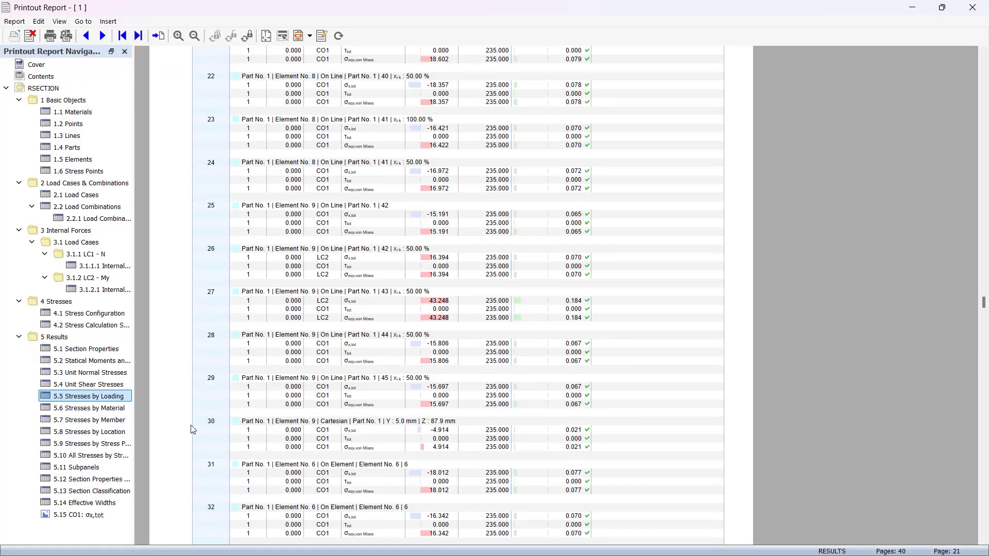
# - Review the added CO1 stress graphic in the printout report, then close the report
pyautogui.click(85, 515)
pyautogui.scroll(-5, 450, 327)
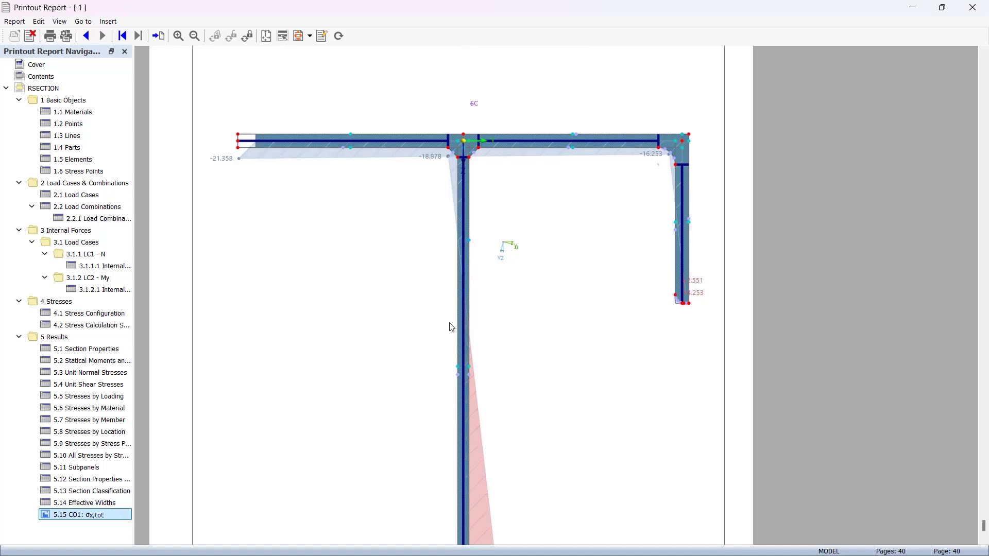
pyautogui.scroll(5, 450, 326)
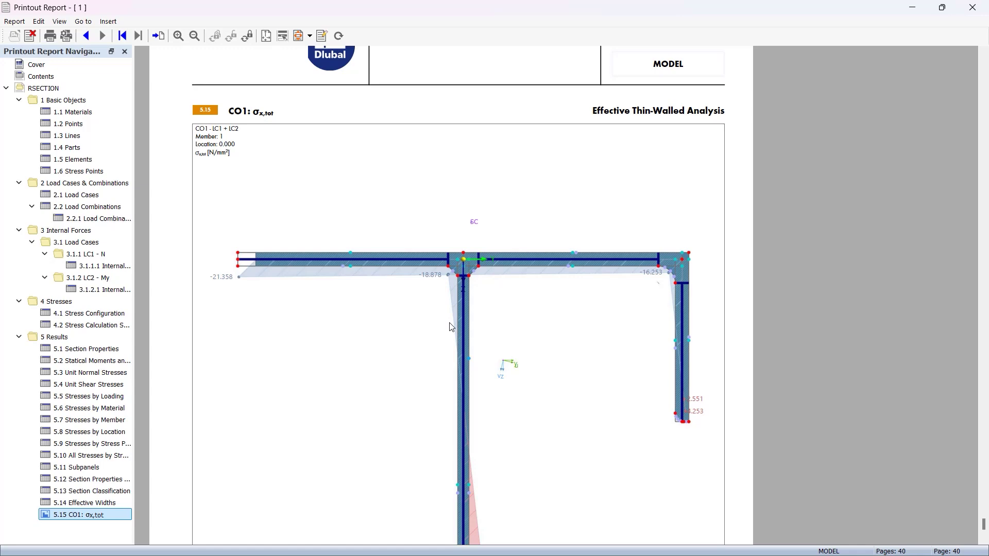
pyautogui.scroll(-1, 450, 327)
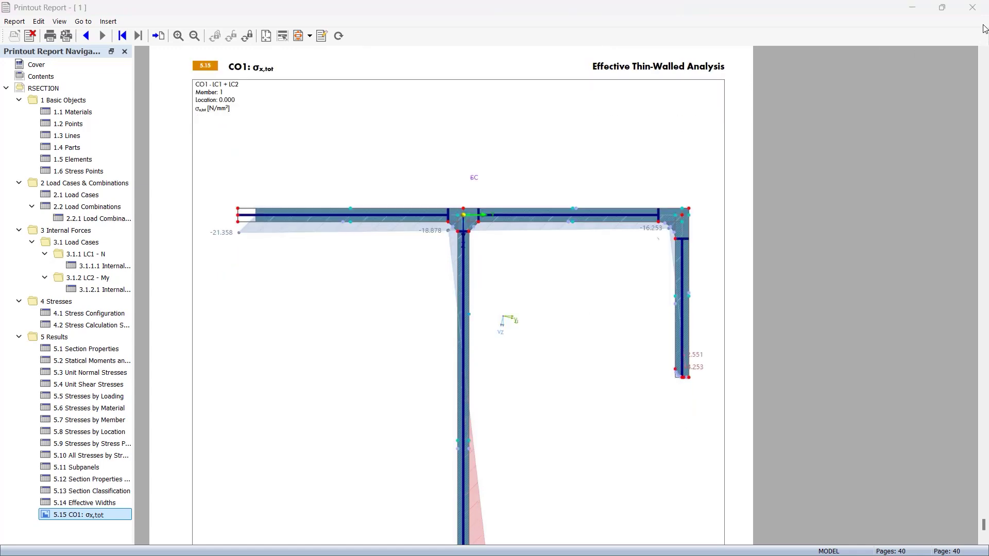
pyautogui.click(973, 7)
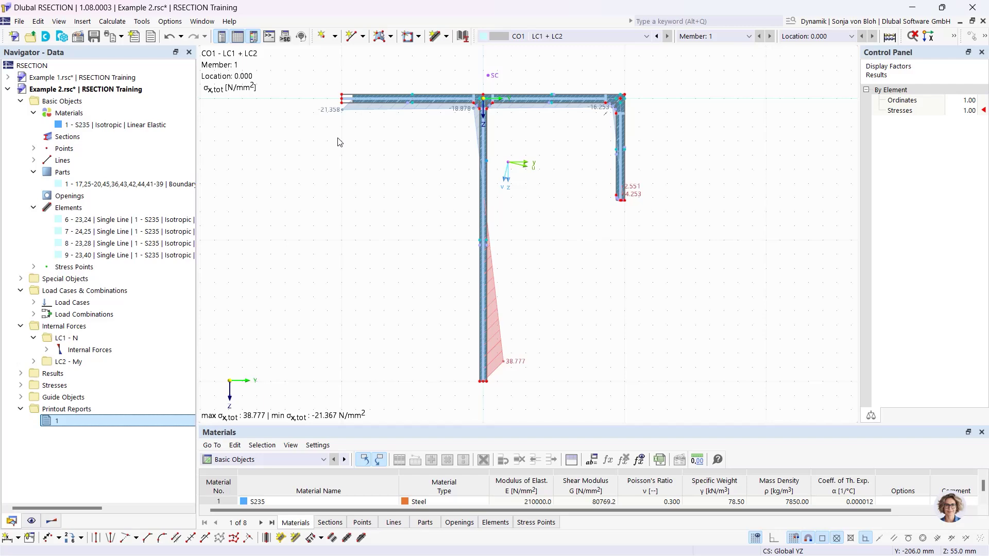
# - Import Aluprofil.dxf from the RSECTION Students folder as a separate model instead of into the active one
pyautogui.click(19, 21)
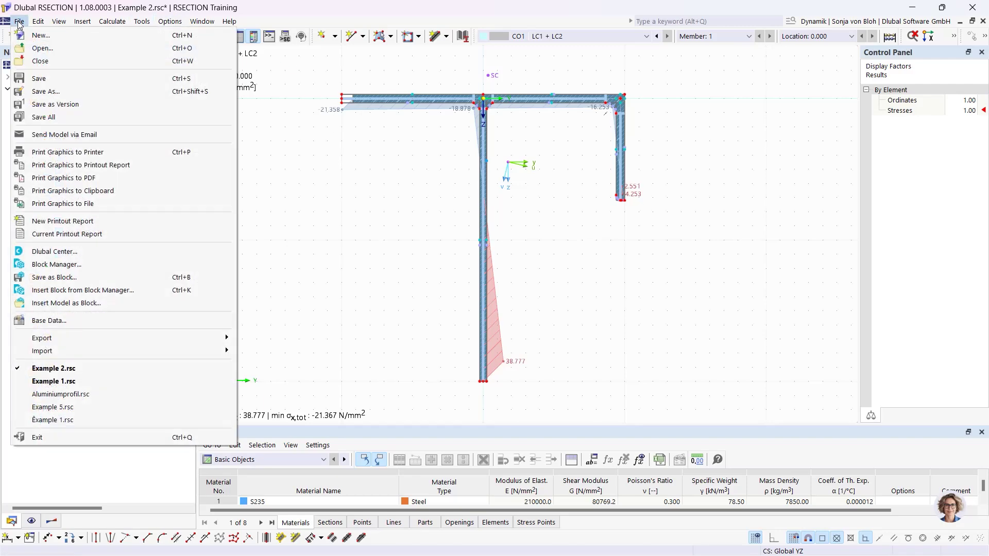
pyautogui.moveTo(96, 354)
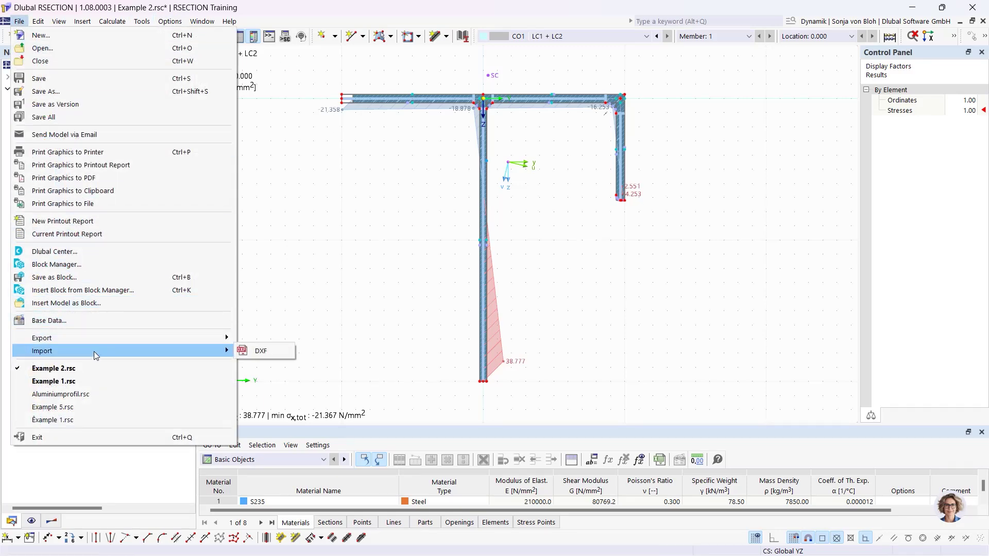
pyautogui.click(266, 351)
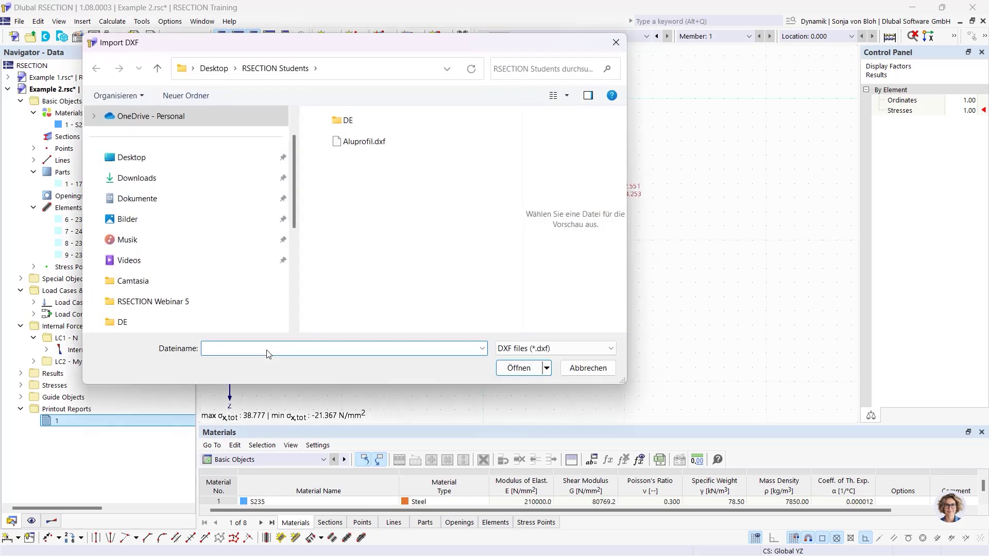
pyautogui.click(377, 144)
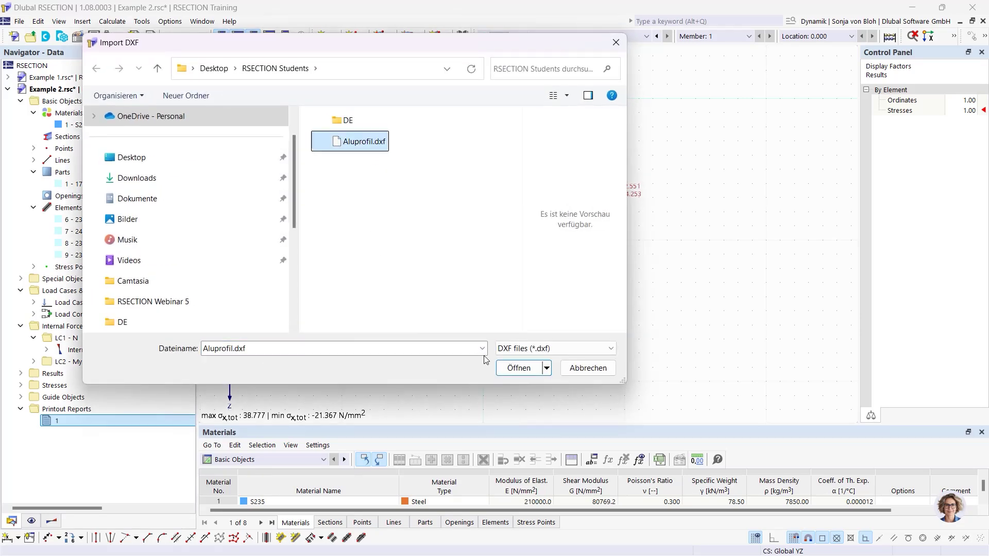
pyautogui.click(516, 368)
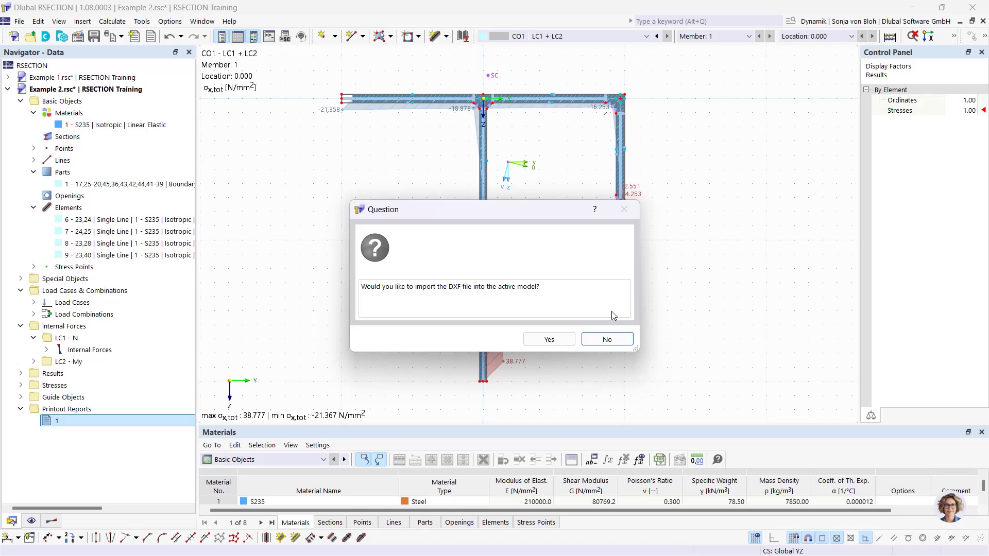
pyautogui.click(607, 340)
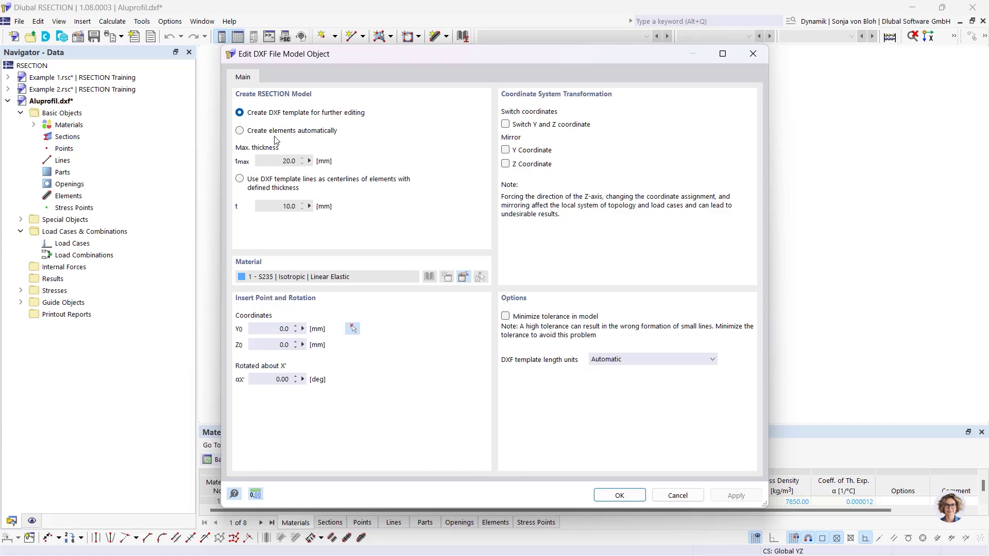
pyautogui.click(240, 131)
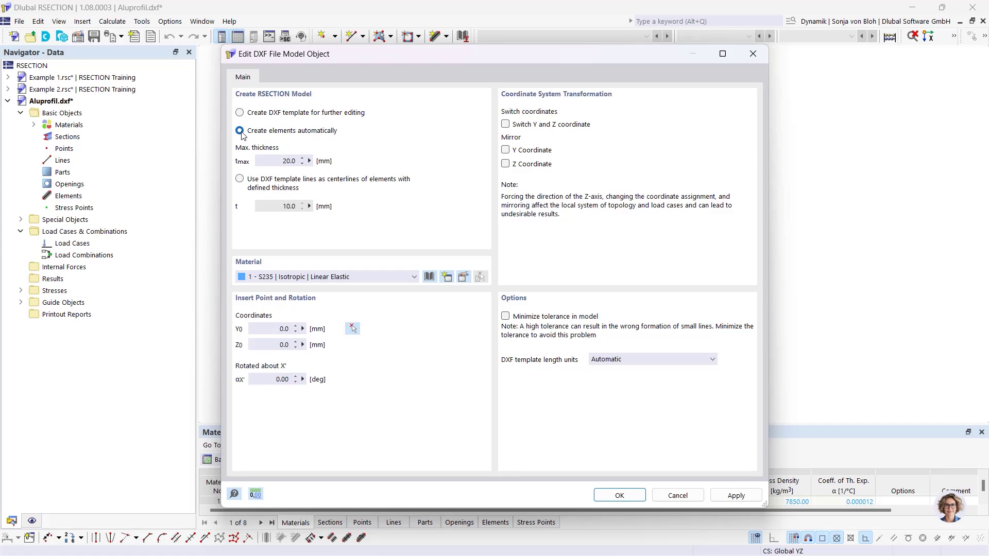
pyautogui.press('Tab')
pyautogui.click(242, 180)
pyautogui.moveTo(275, 207); pyautogui.dragTo(315, 213)
# - Create the imported profile as a DXF template for further editing and close the import log
pyautogui.click(240, 113)
pyautogui.click(618, 495)
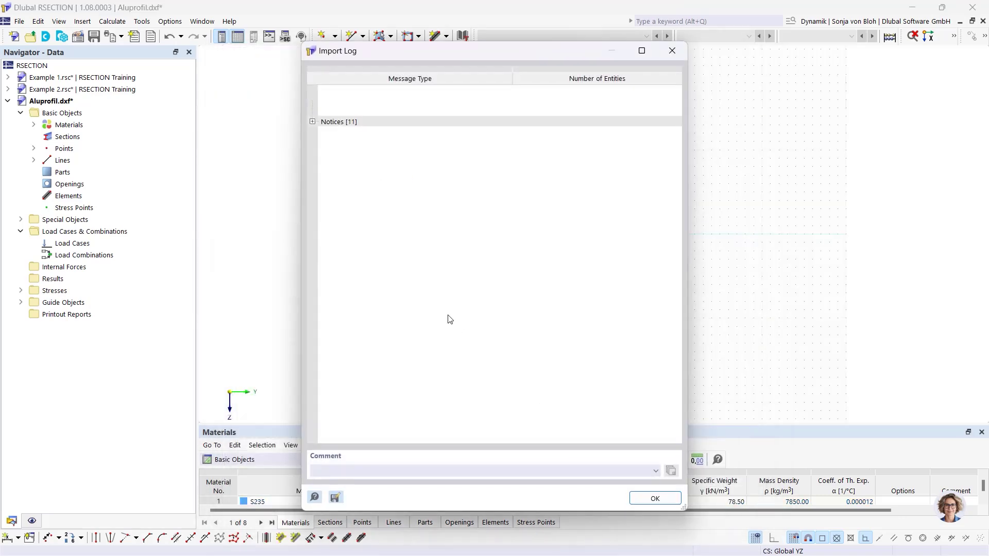
pyautogui.click(655, 498)
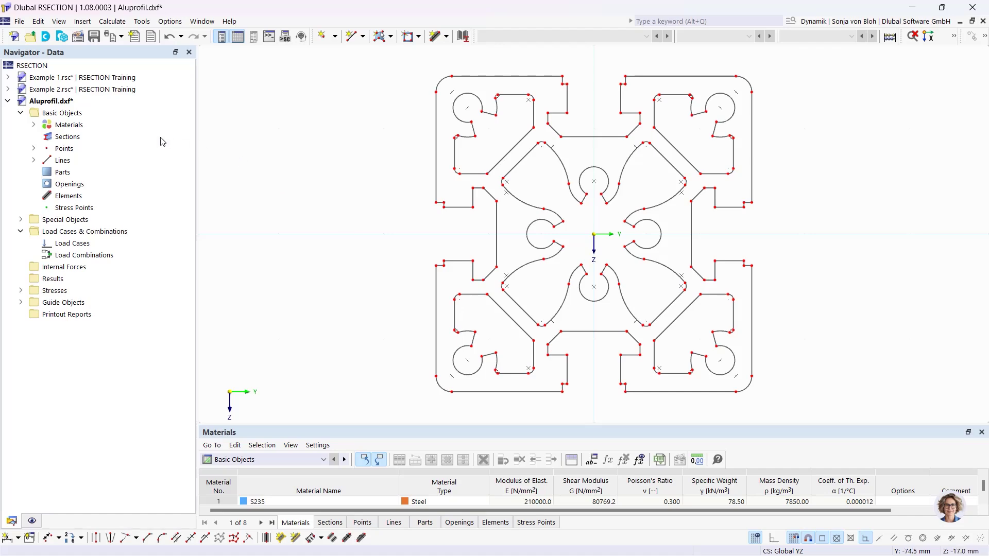
# - Check the analysis method and options in the Aluprofil model's base data
pyautogui.rightClick(89, 114)
pyautogui.click(124, 120)
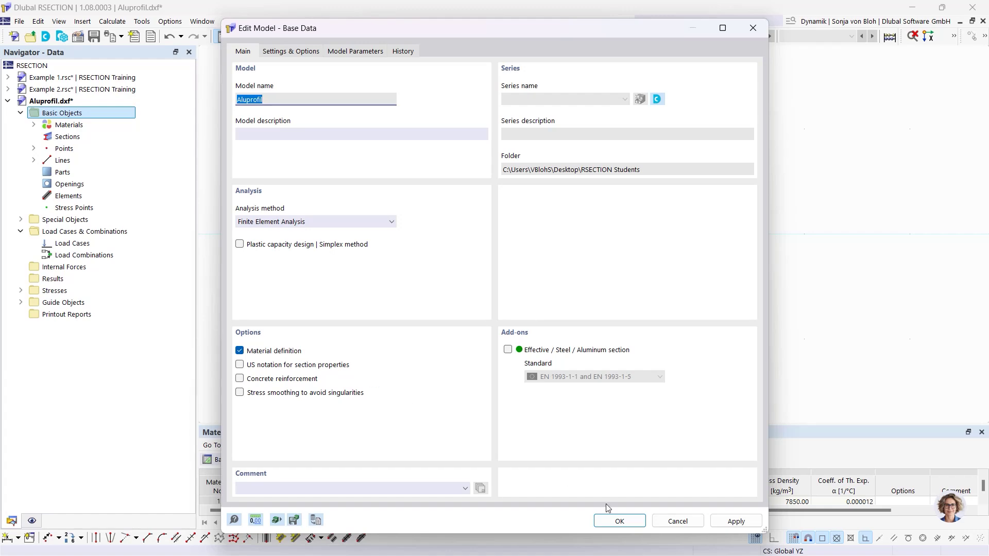
pyautogui.click(620, 522)
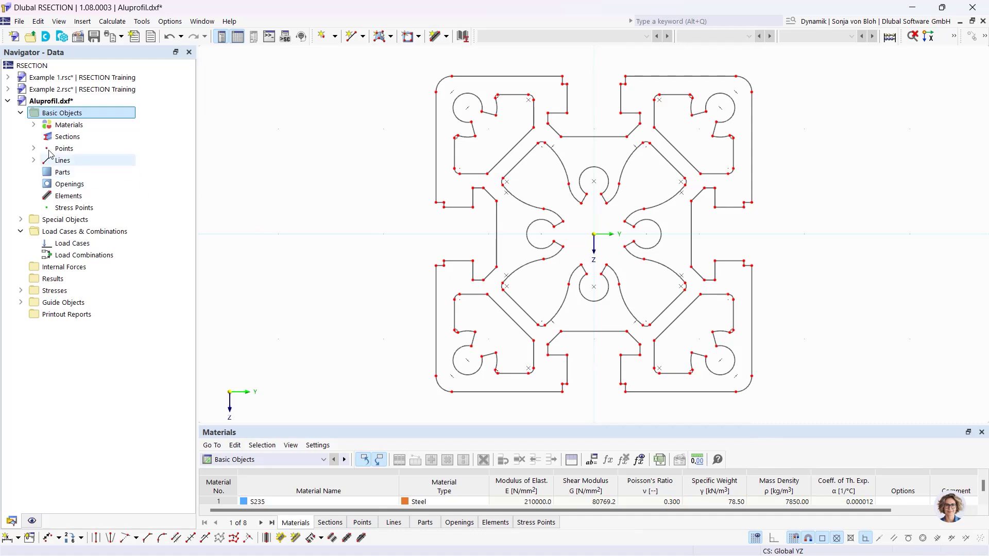
# - Replace material S235 with EN AW-6060 (EP) T66, filtering the library to aluminum and searching for 6060
pyautogui.click(33, 125)
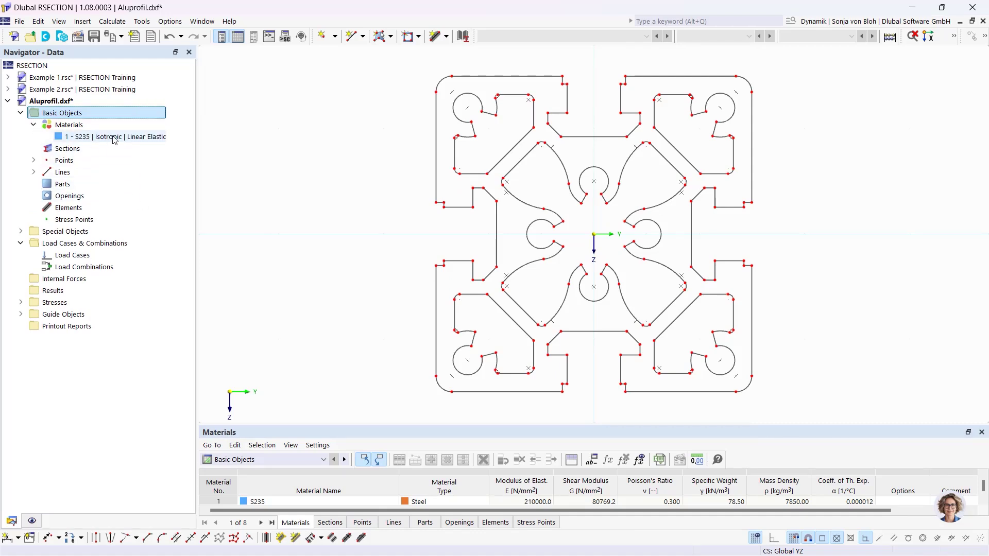
pyautogui.doubleClick(113, 137)
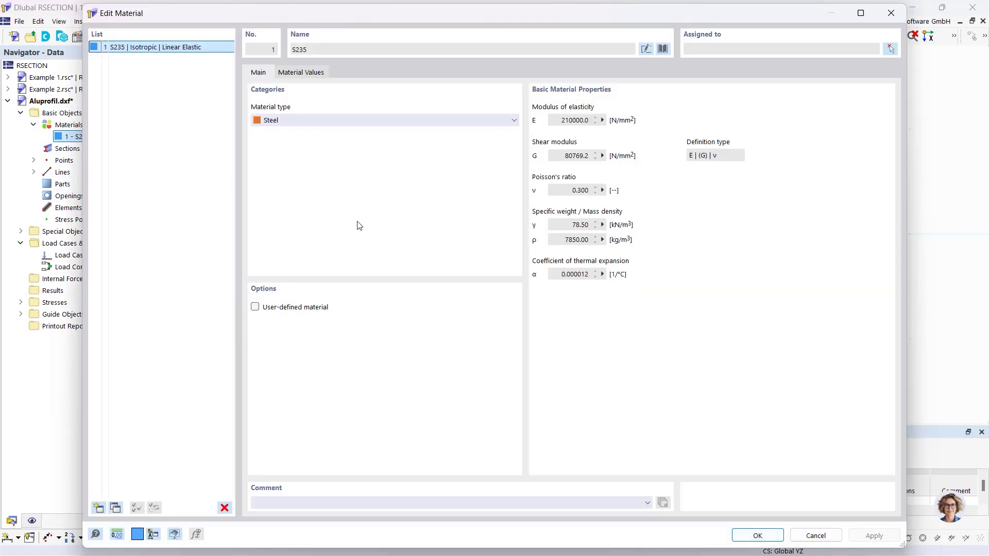
pyautogui.click(663, 49)
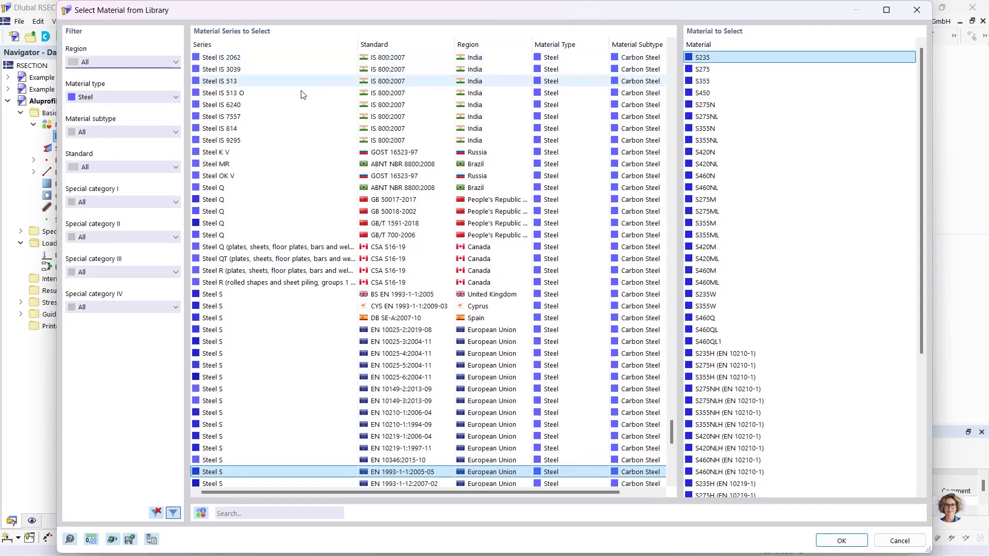
pyautogui.click(110, 97)
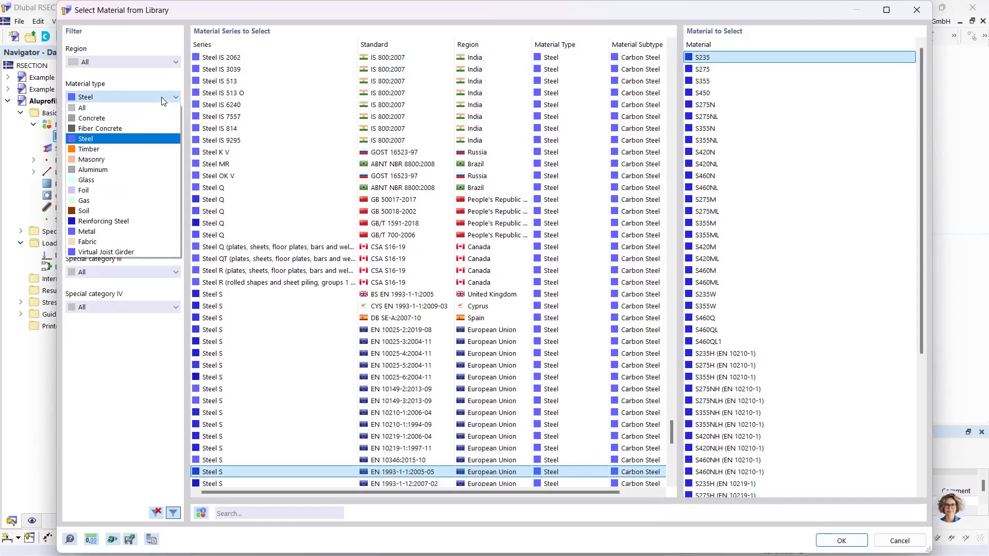
pyautogui.click(113, 169)
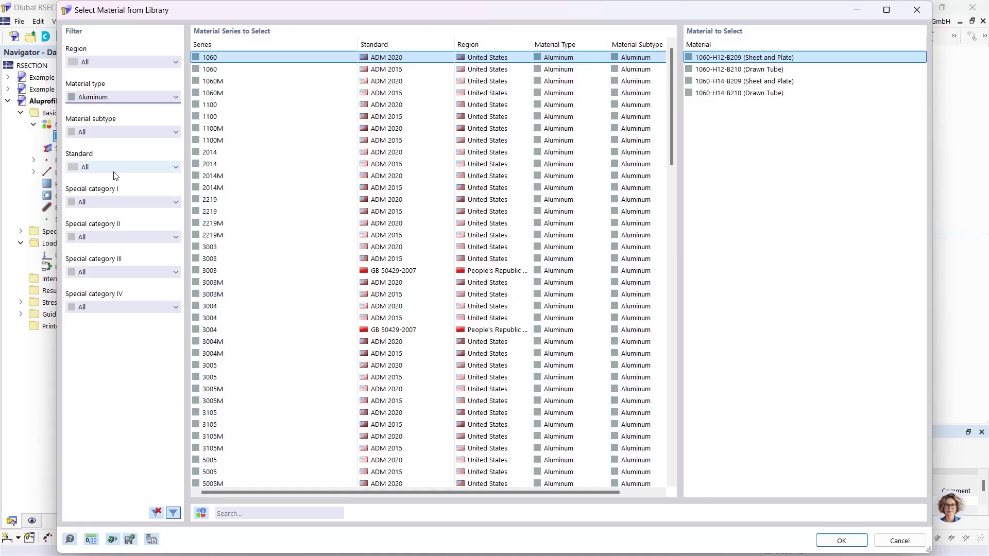
pyautogui.click(241, 514)
pyautogui.write('6')
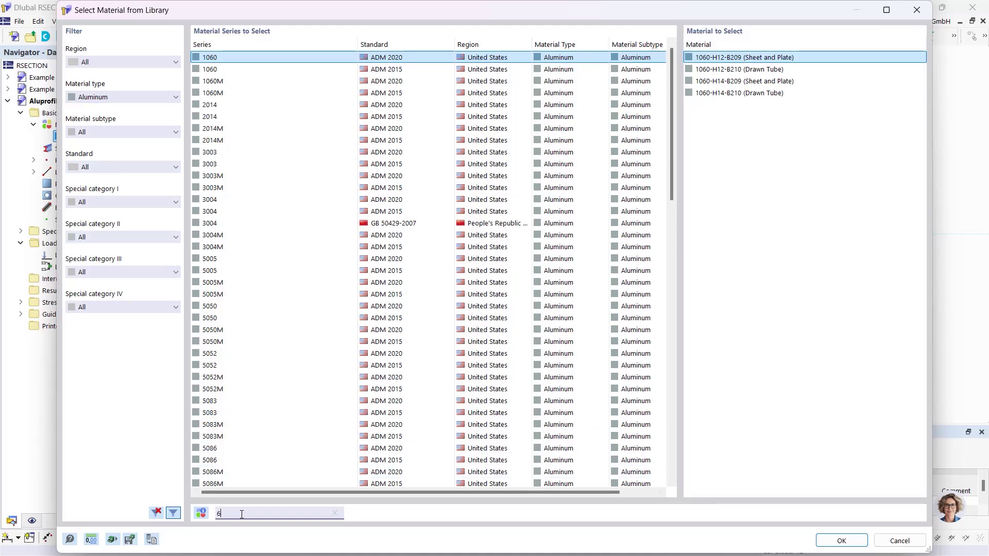
pyautogui.write('060')
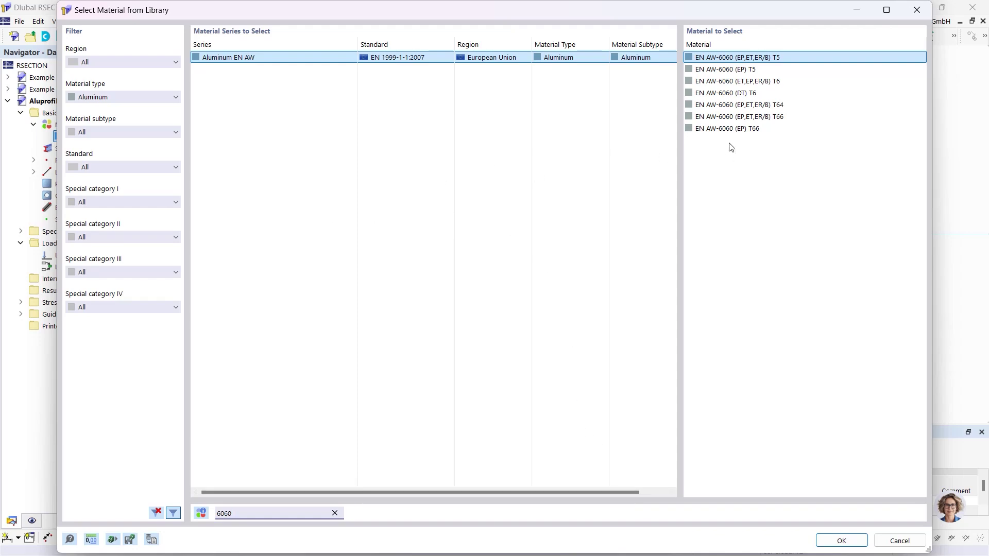
pyautogui.click(731, 128)
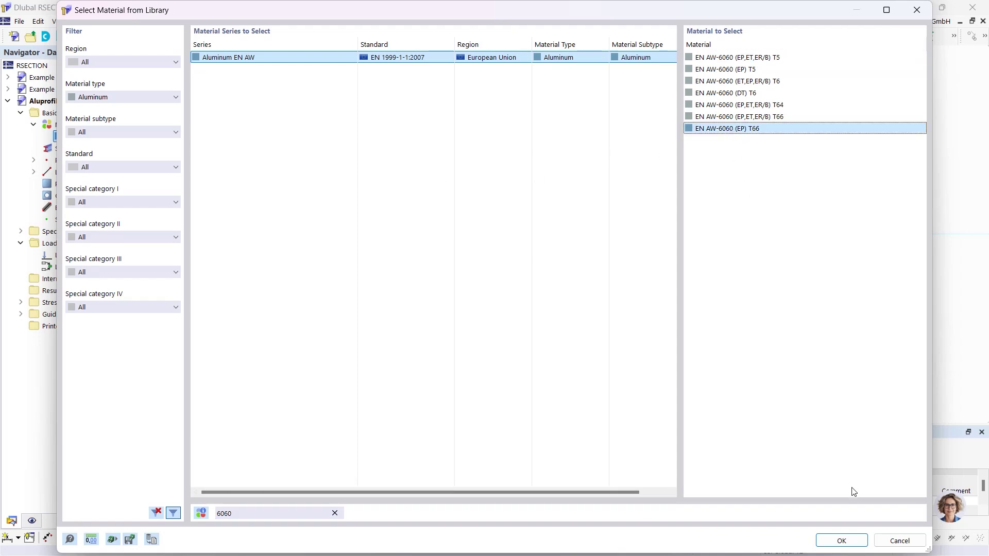
pyautogui.click(838, 541)
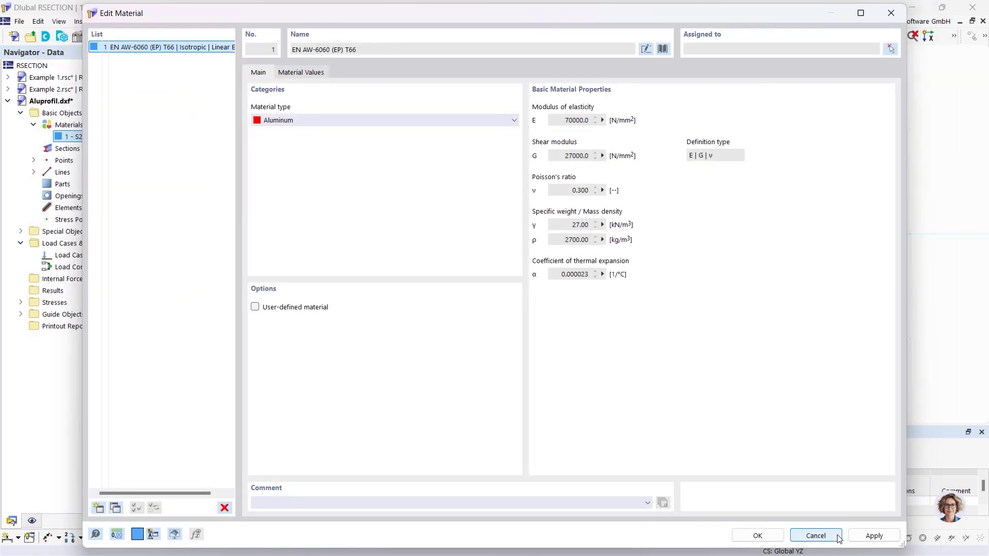
pyautogui.click(763, 534)
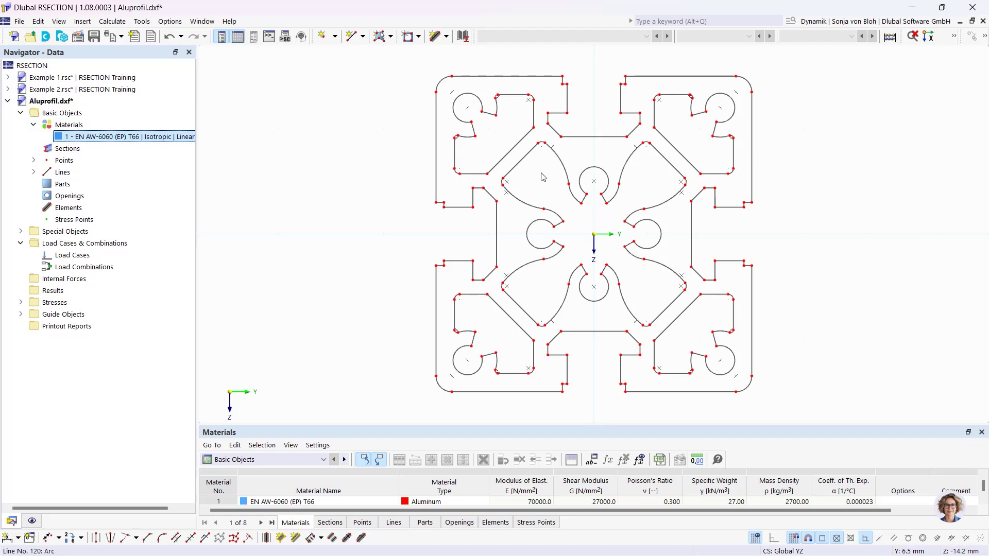
# - Create a part of EN AW-6060 (EP) T66 by selecting the outer contour of the aluminum profile as its boundary
pyautogui.click(390, 36)
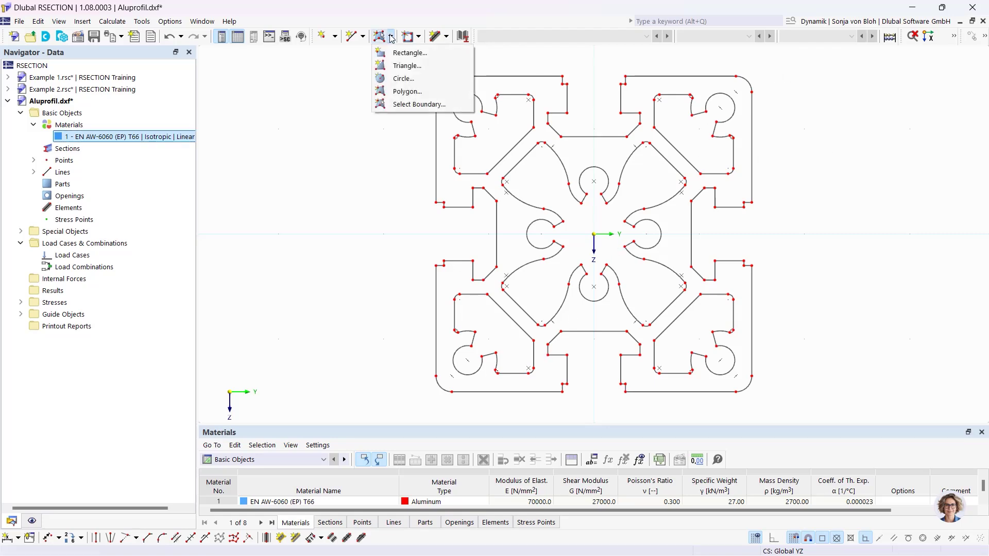
pyautogui.click(406, 105)
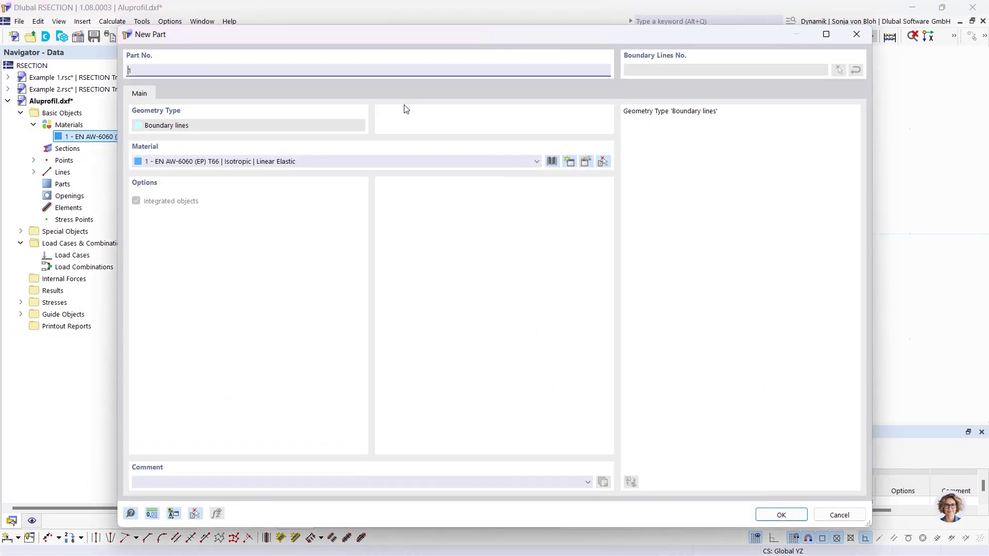
pyautogui.click(769, 517)
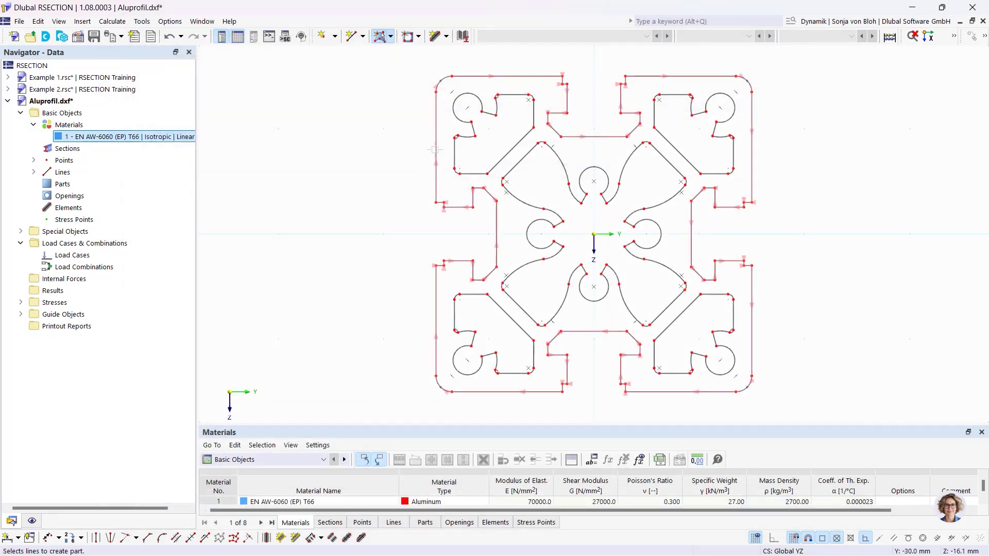
pyautogui.click(435, 150)
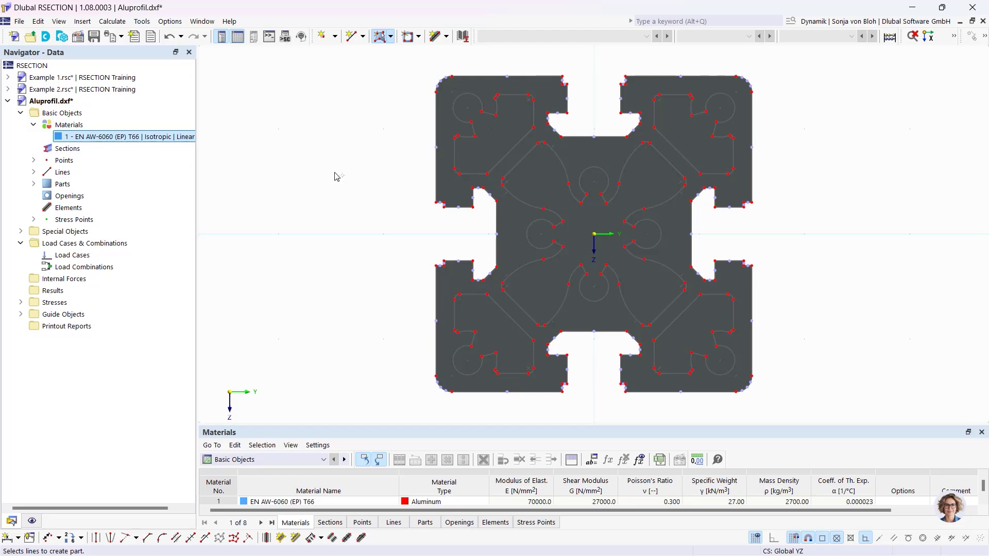
# - Create an opening in the upper-left corner chamber of the profile by selecting its boundary lines
pyautogui.click(418, 37)
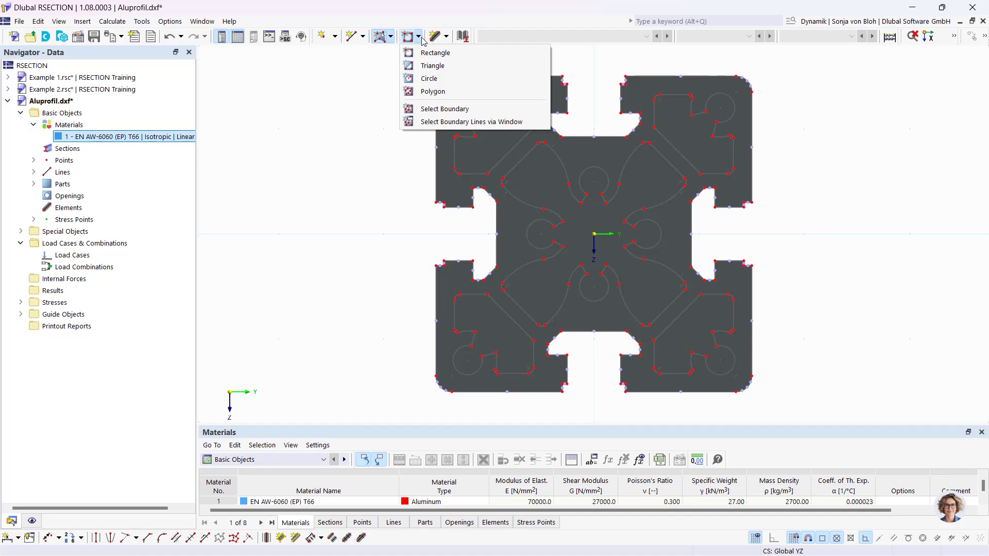
pyautogui.click(446, 109)
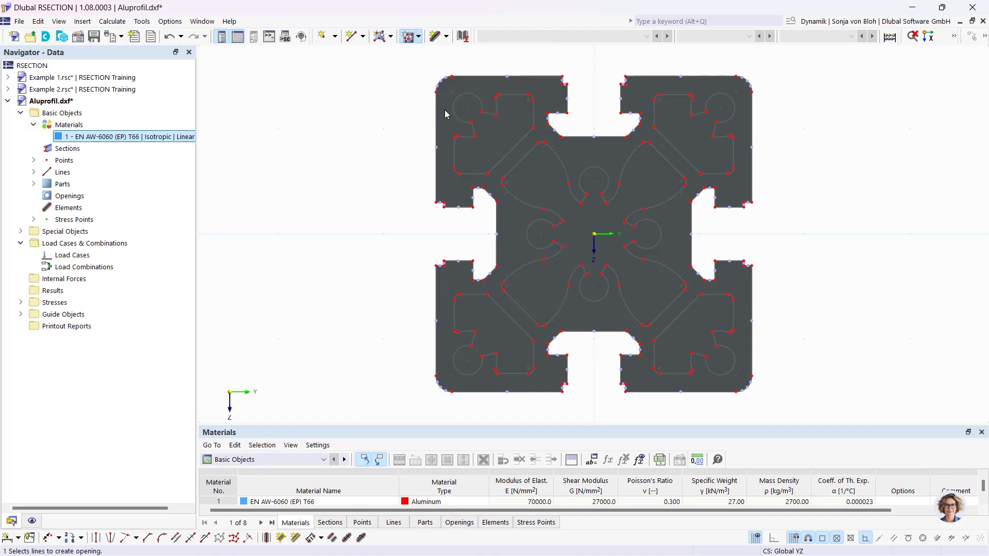
pyautogui.click(455, 150)
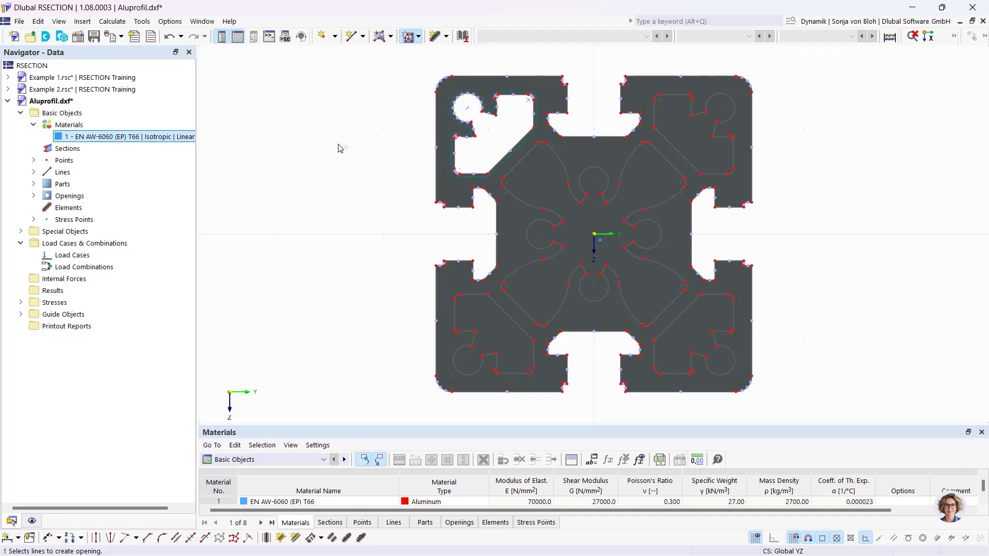
pyautogui.press('Escape')
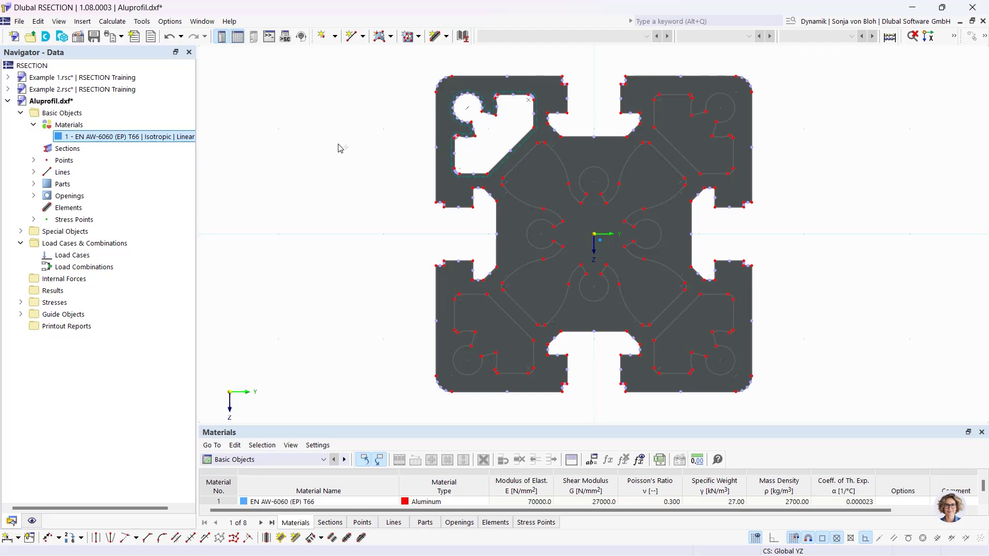
# - Rotate-copy the corner chamber opening in 3 steps of 90° about the section's center point
pyautogui.click(33, 195)
pyautogui.click(83, 208)
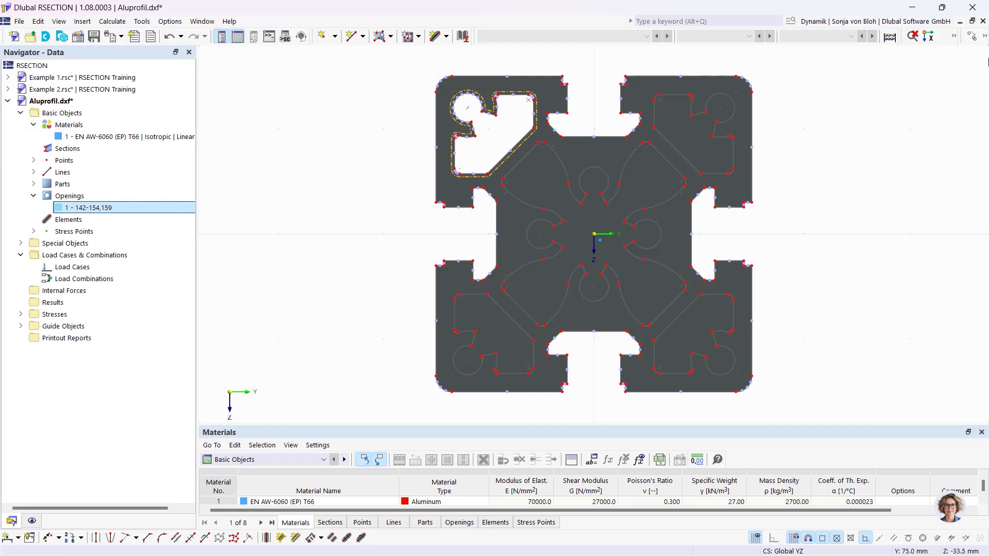
pyautogui.click(985, 36)
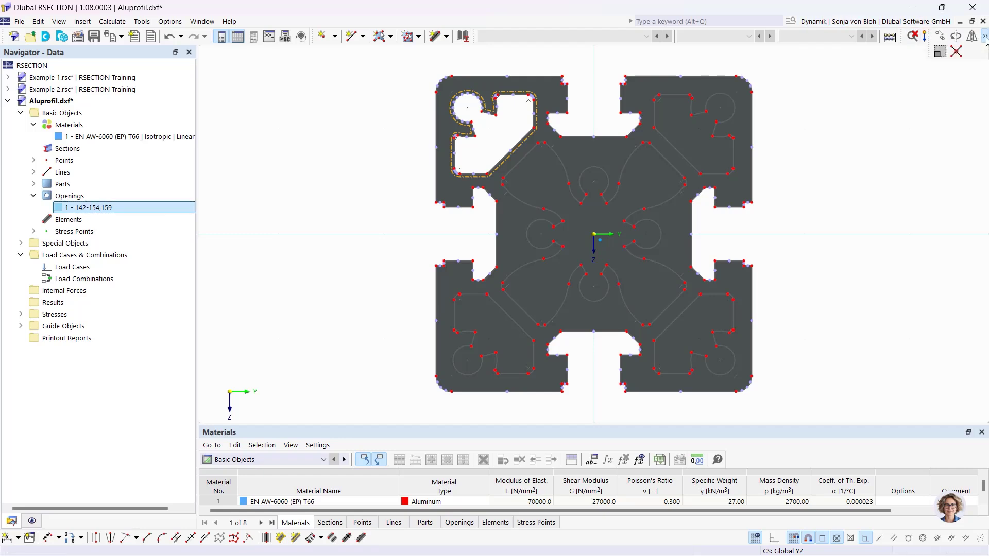
pyautogui.click(956, 36)
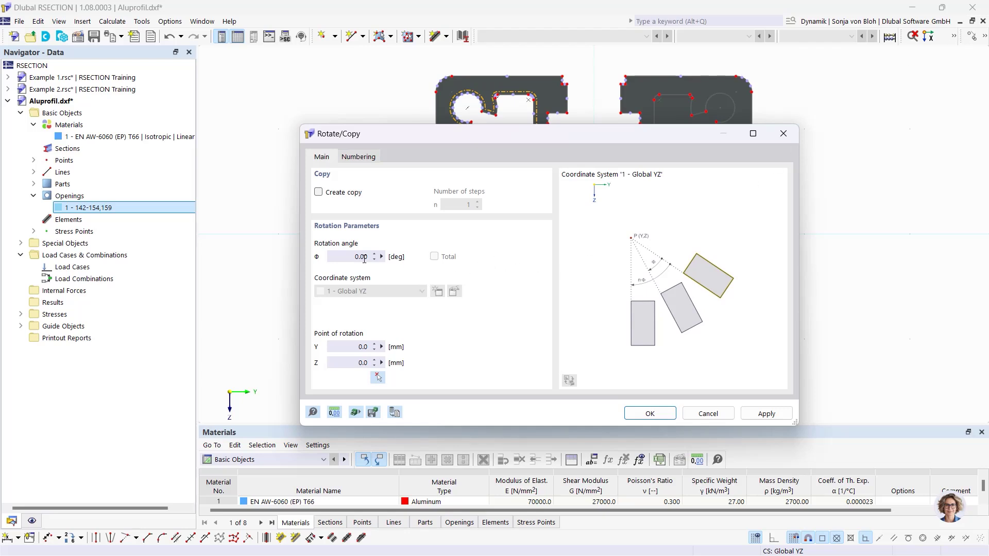
pyautogui.click(318, 192)
pyautogui.press('Tab')
pyautogui.write('3')
pyautogui.press('Tab')
pyautogui.write('9')
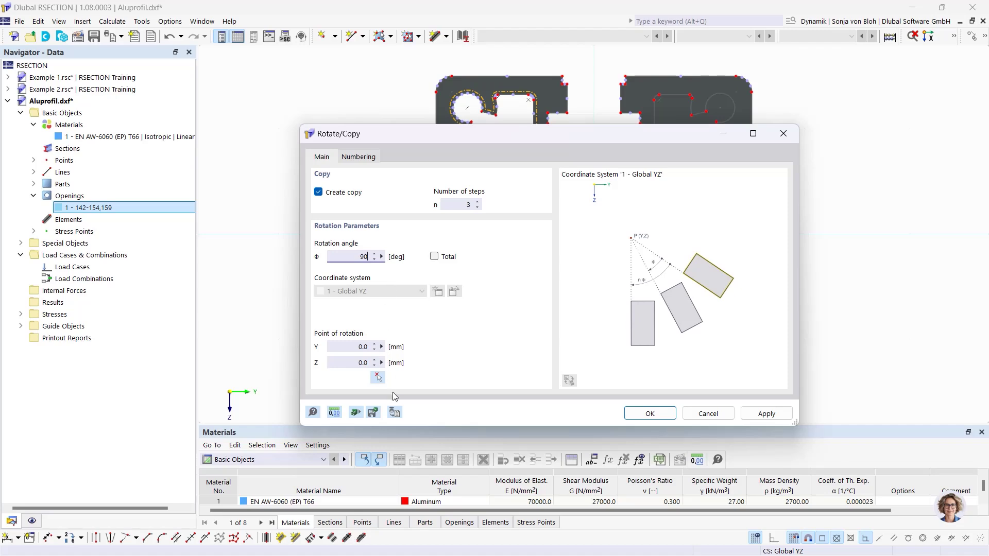
pyautogui.click(378, 378)
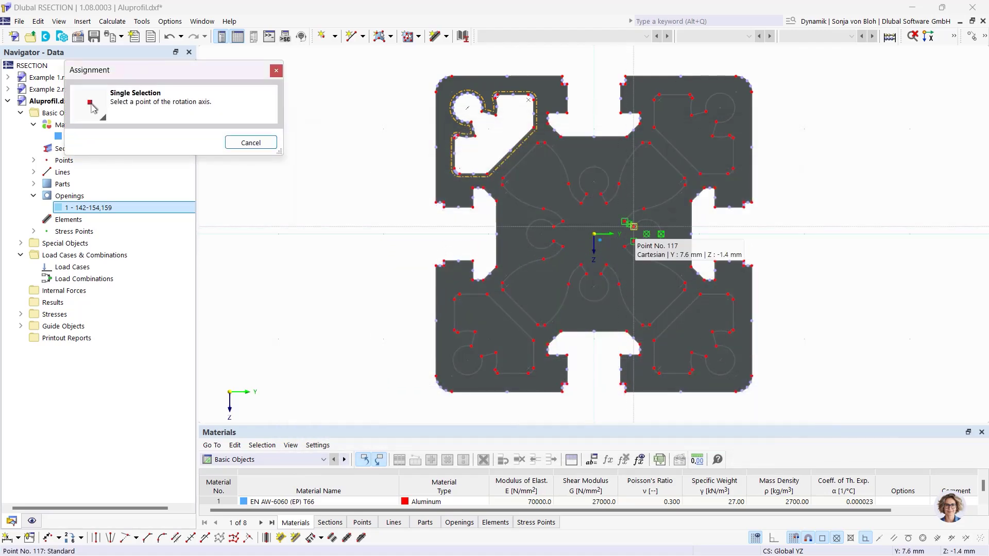
pyautogui.click(594, 233)
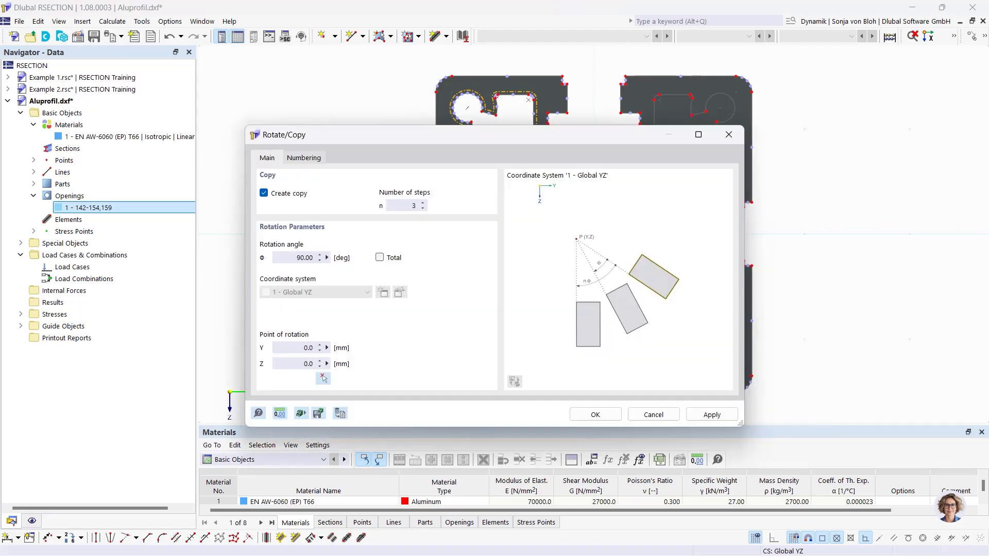
pyautogui.click(598, 412)
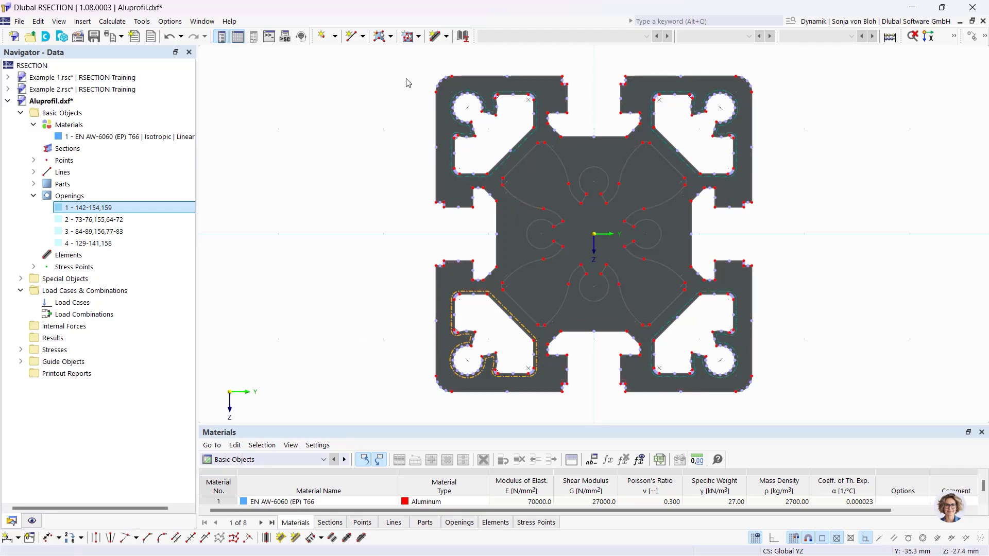
# - Create an opening from the boundary of the large central cavity of the profile
pyautogui.click(411, 40)
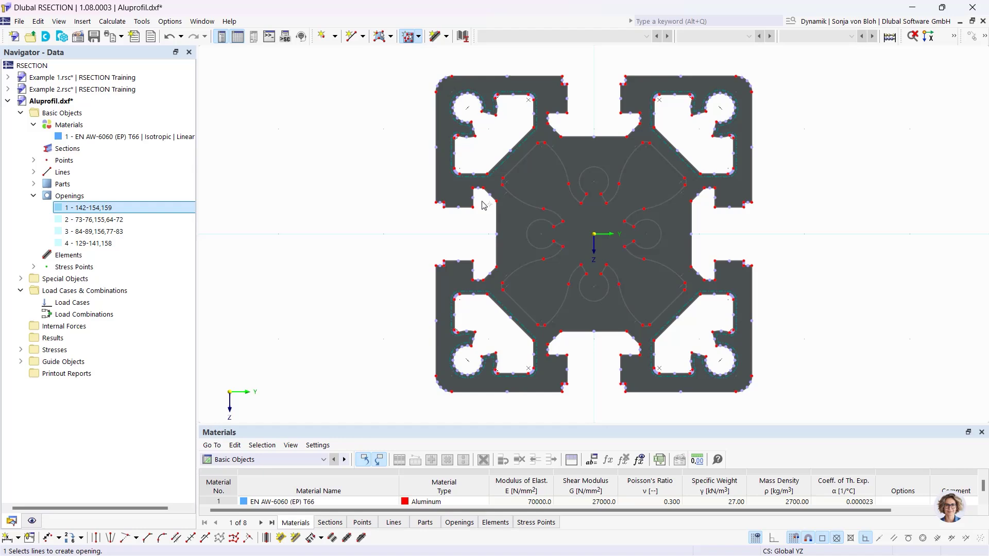
pyautogui.click(517, 200)
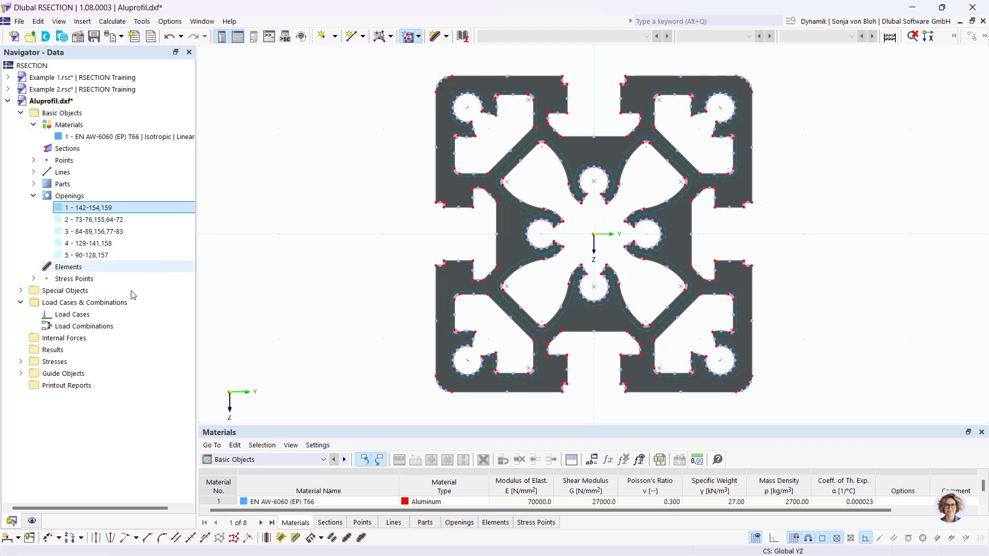
# - Create a permanent load case named N + Mxp and decline the automatic backup
pyautogui.rightClick(92, 315)
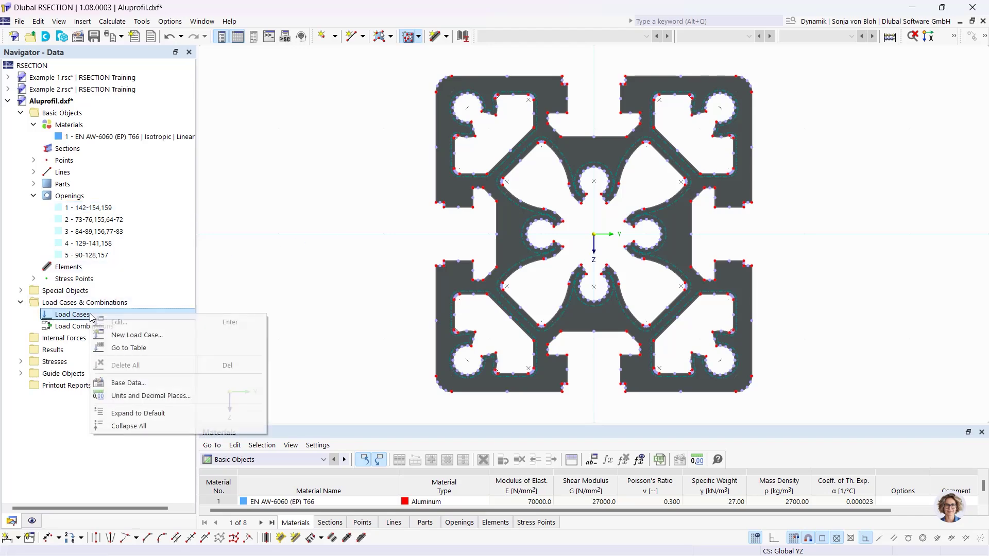
pyautogui.click(137, 336)
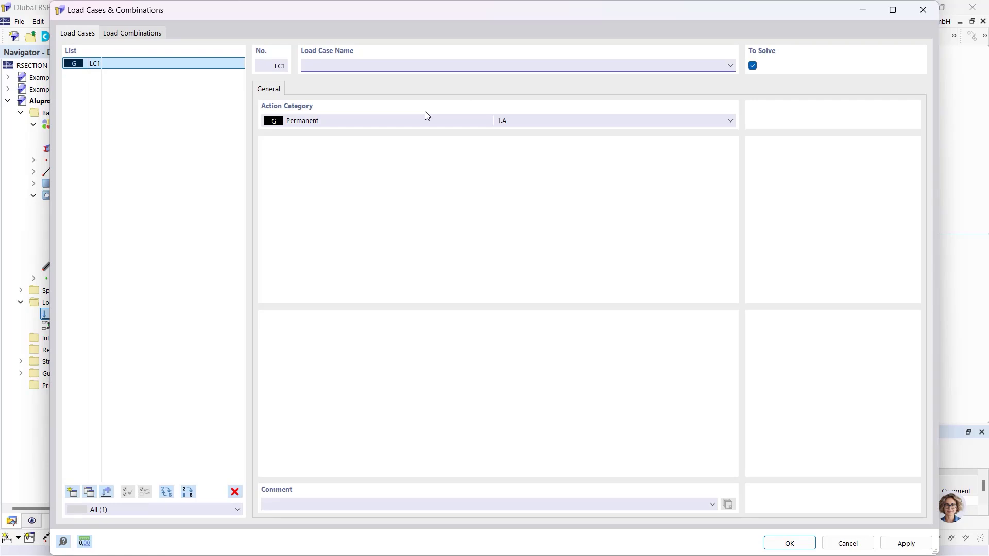
pyautogui.write('N + Mxp')
pyautogui.click(788, 543)
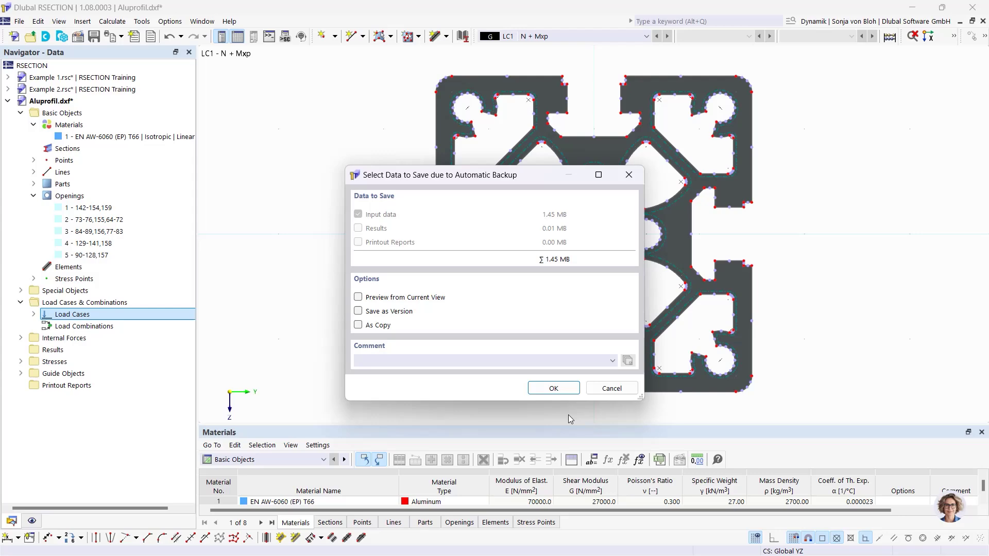
pyautogui.click(612, 389)
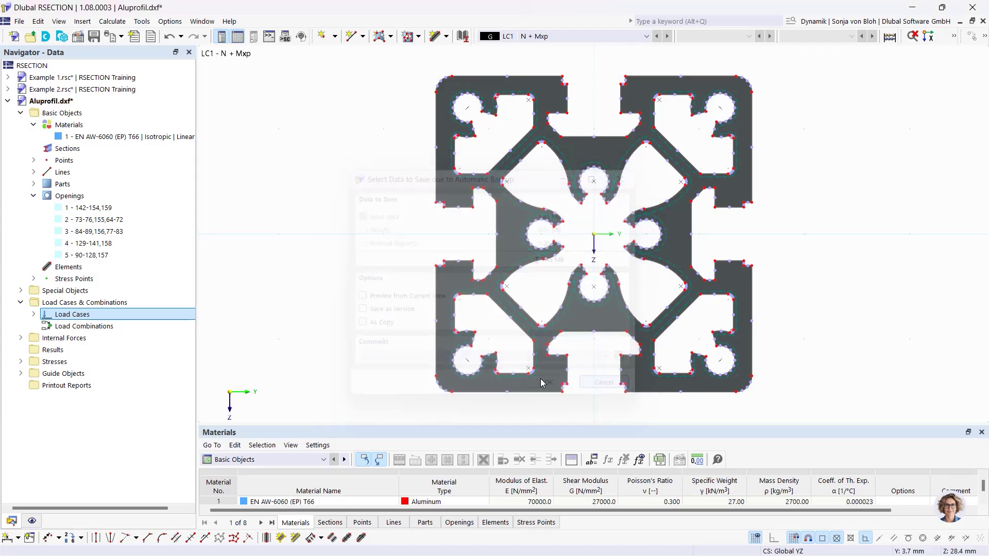
# - Define internal forces for load case N + Mxp with axial force N of -10 kN and torsional moment Mxp of 0.3 kNm
pyautogui.click(20, 339)
pyautogui.click(33, 349)
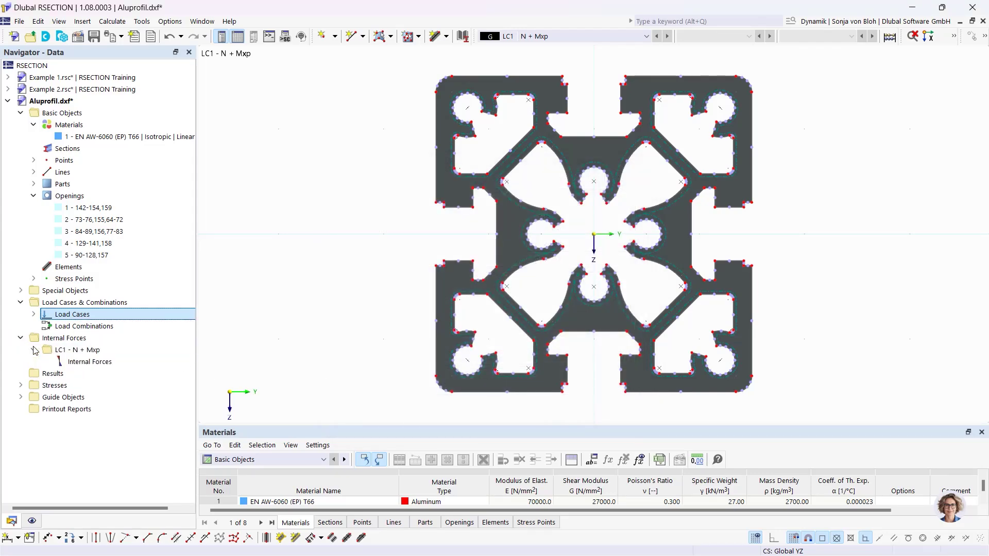
pyautogui.click(81, 362)
pyautogui.doubleClick(81, 362)
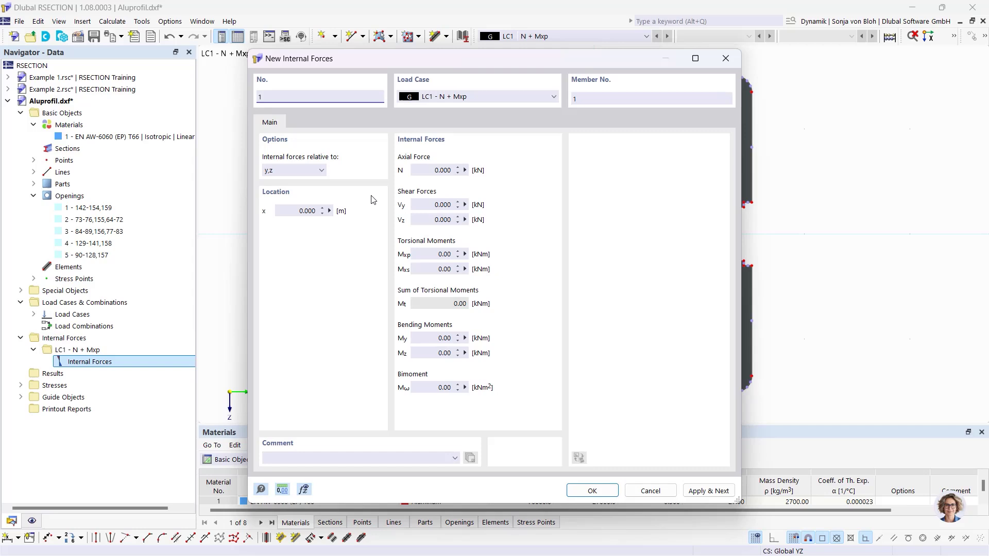
pyautogui.click(425, 171)
pyautogui.write('-10')
pyautogui.click(453, 255)
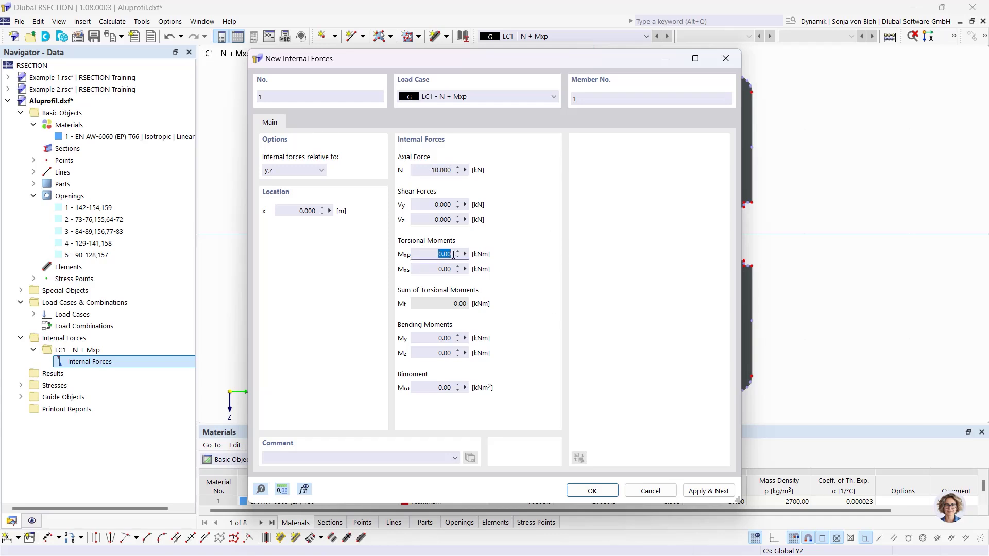
pyautogui.write('0,3')
pyautogui.click(591, 491)
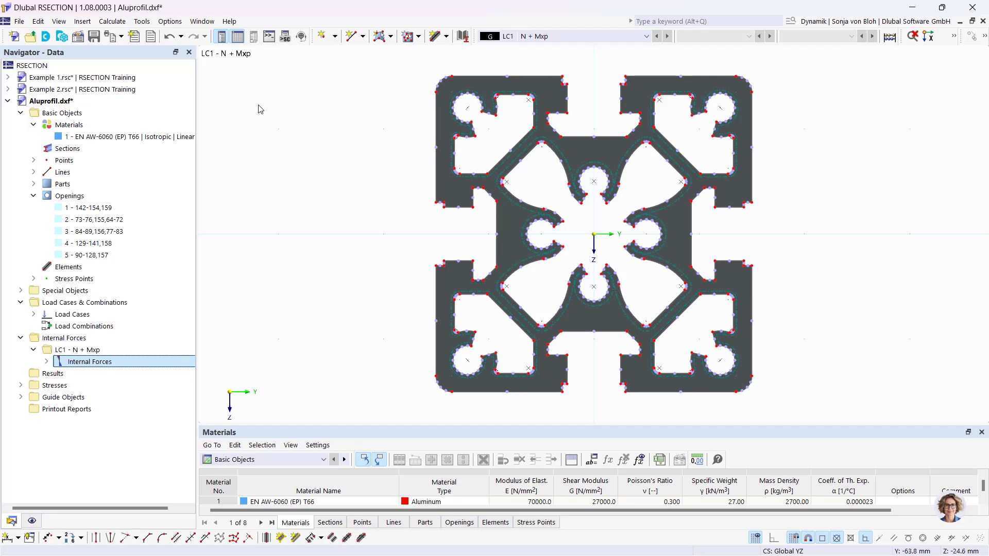
# - Calculate the section and display the stresses σx,tot, τtot and σeqv,von Mises in turn
pyautogui.click(112, 22)
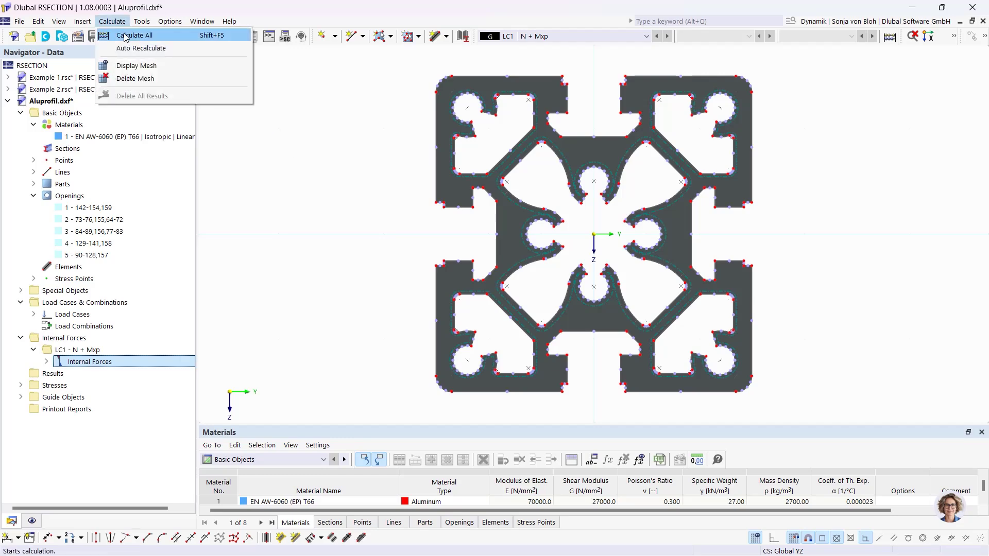
pyautogui.click(134, 36)
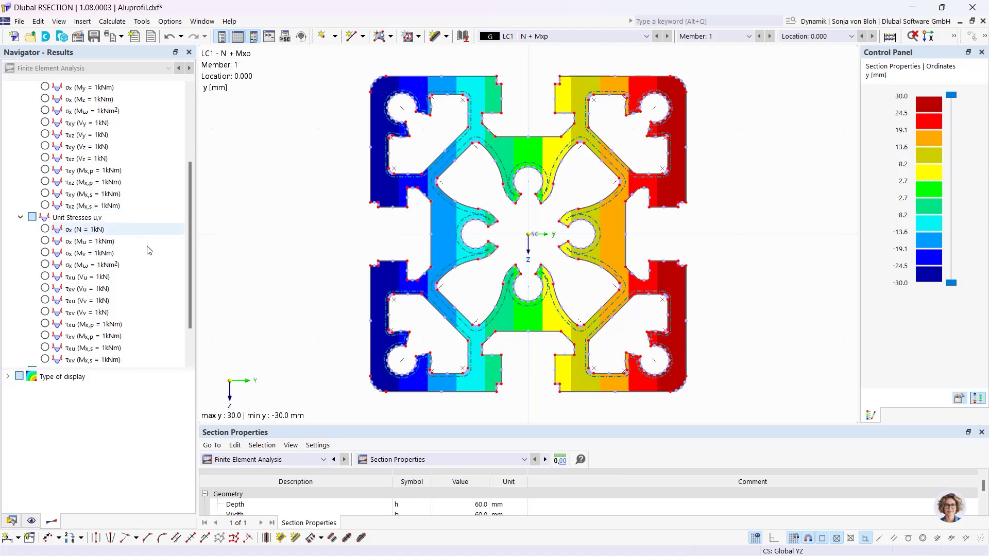
pyautogui.moveTo(189, 234); pyautogui.dragTo(190, 270)
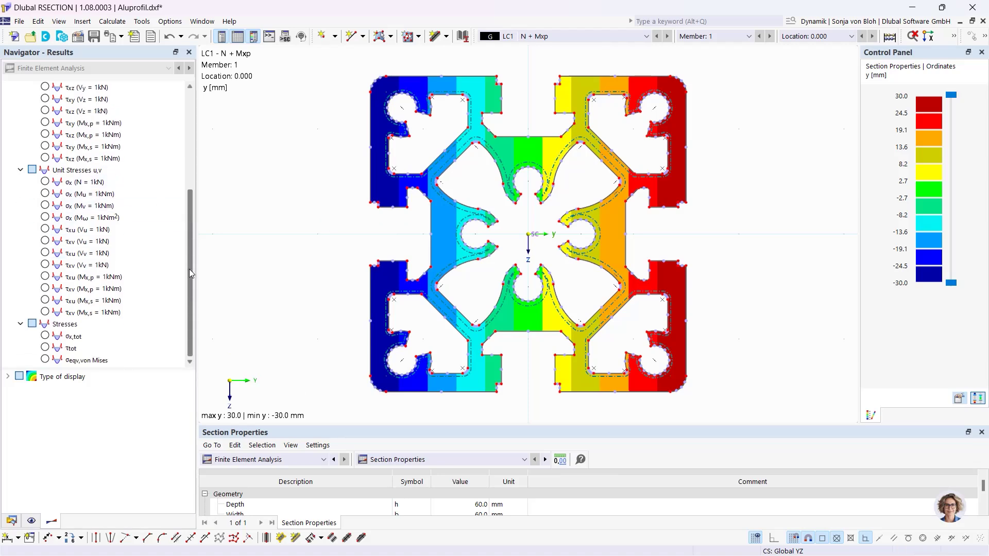
pyautogui.click(45, 336)
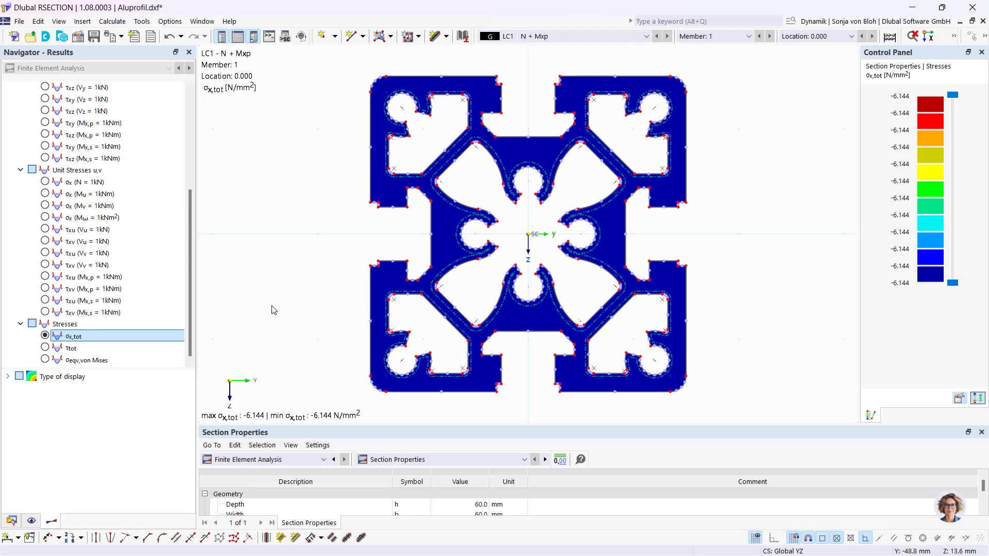
pyautogui.click(51, 349)
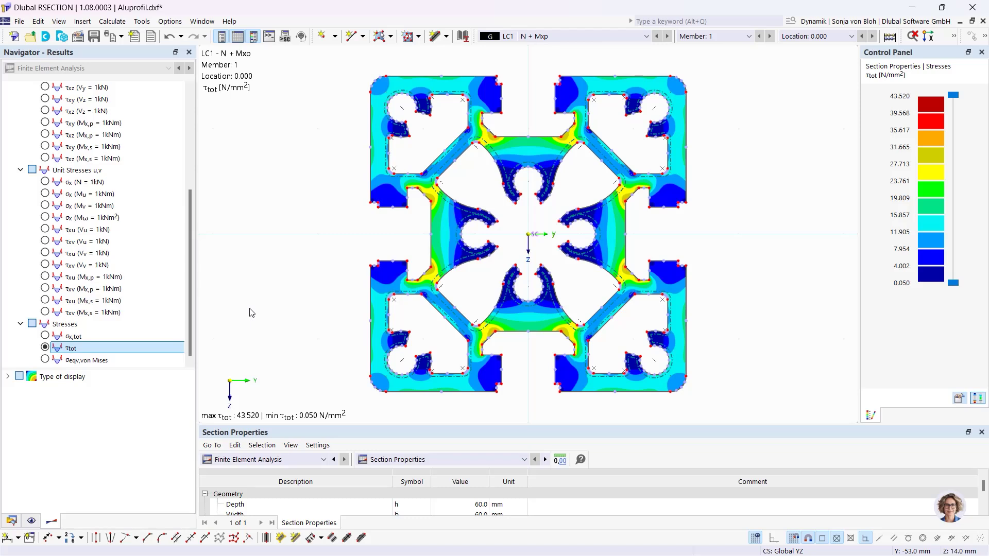
pyautogui.click(45, 360)
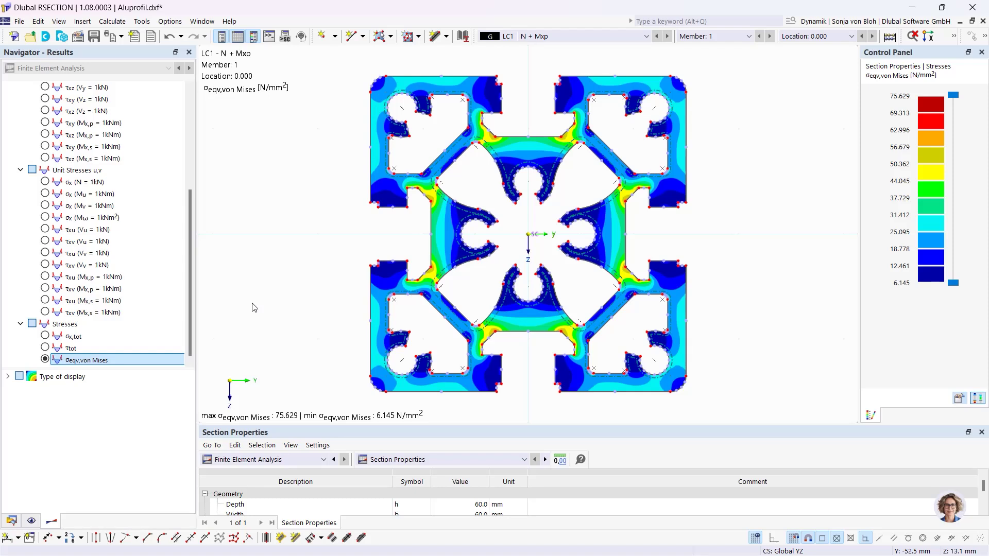
# - Create a printout report that excludes all unit normal and unit shear stress tables, including those by material, and show it
pyautogui.click(10, 521)
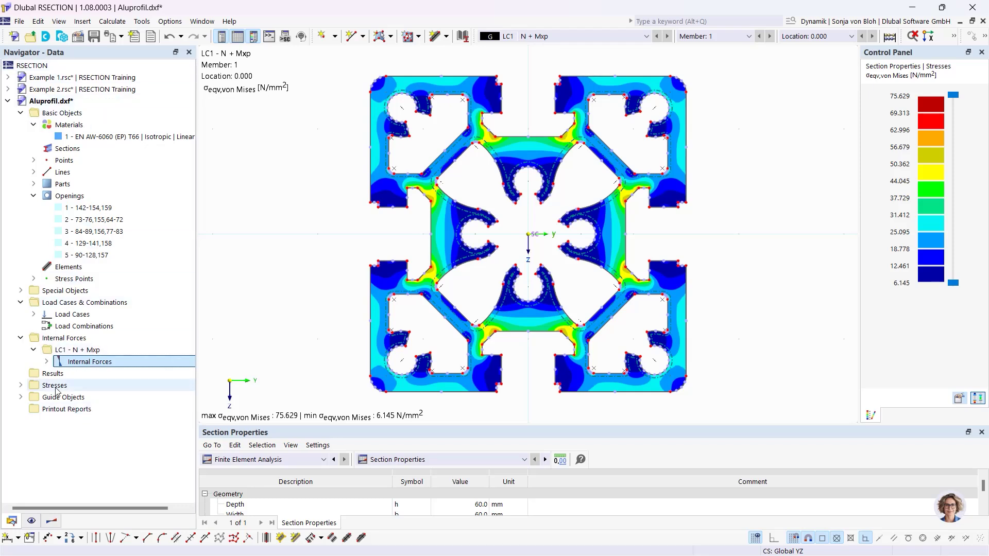
pyautogui.rightClick(65, 410)
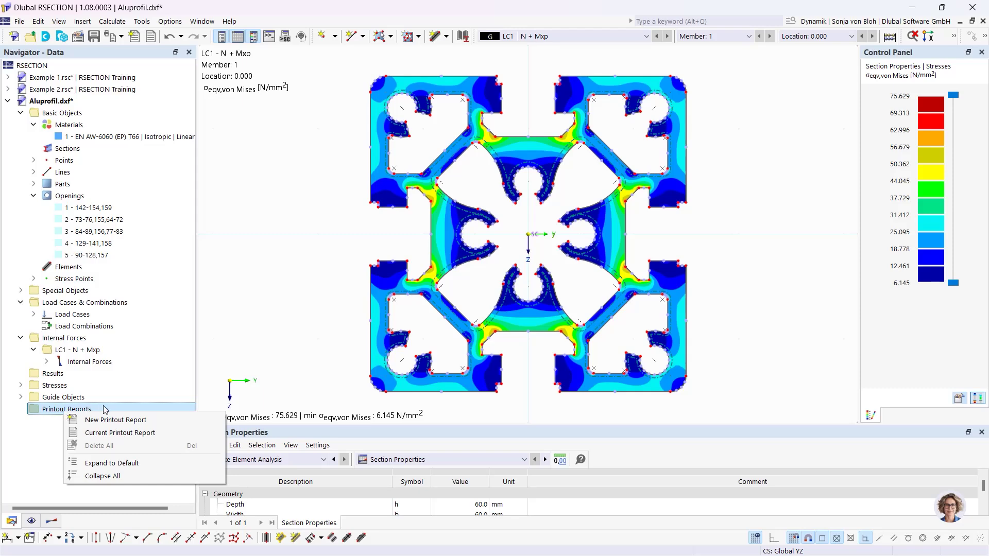
pyautogui.click(116, 419)
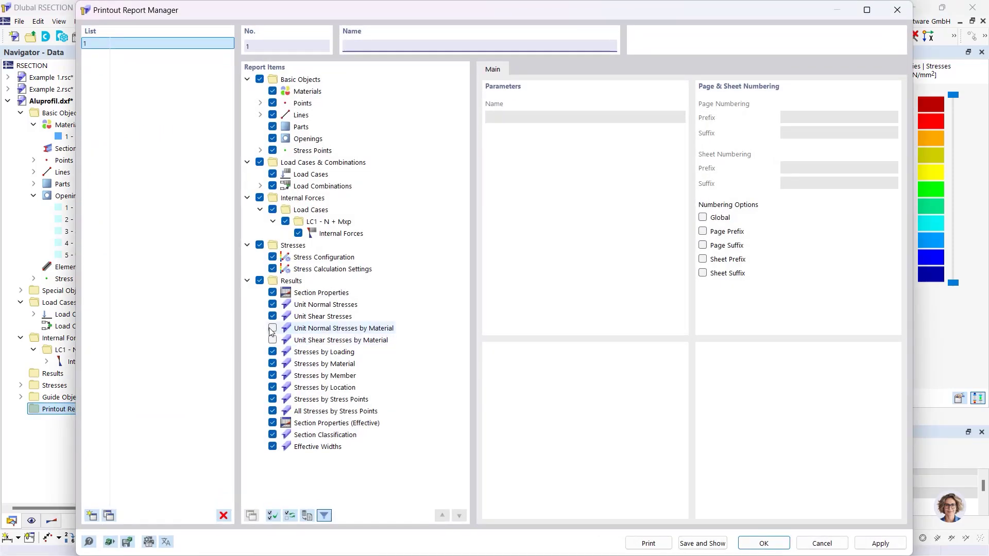
pyautogui.click(273, 304)
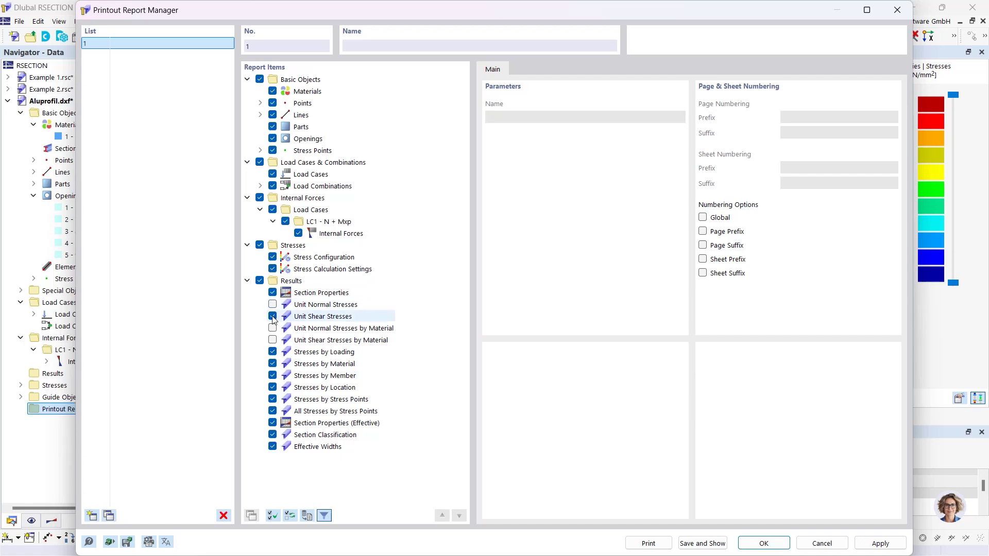
pyautogui.click(273, 316)
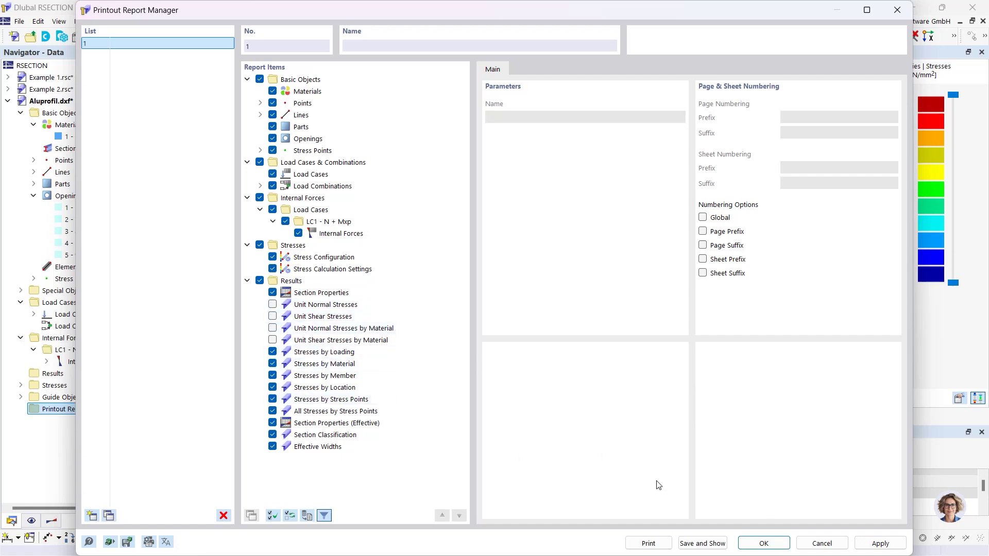
pyautogui.click(702, 544)
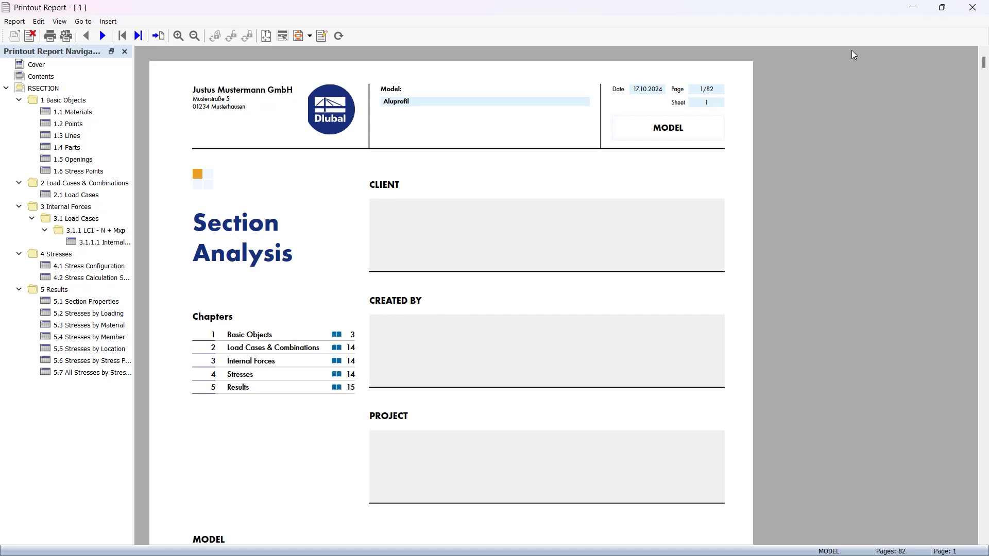
# - Add the σeqv,von Mises stress graphic of load case N + Mxp to the printout report, show its page and close the report
pyautogui.click(917, 10)
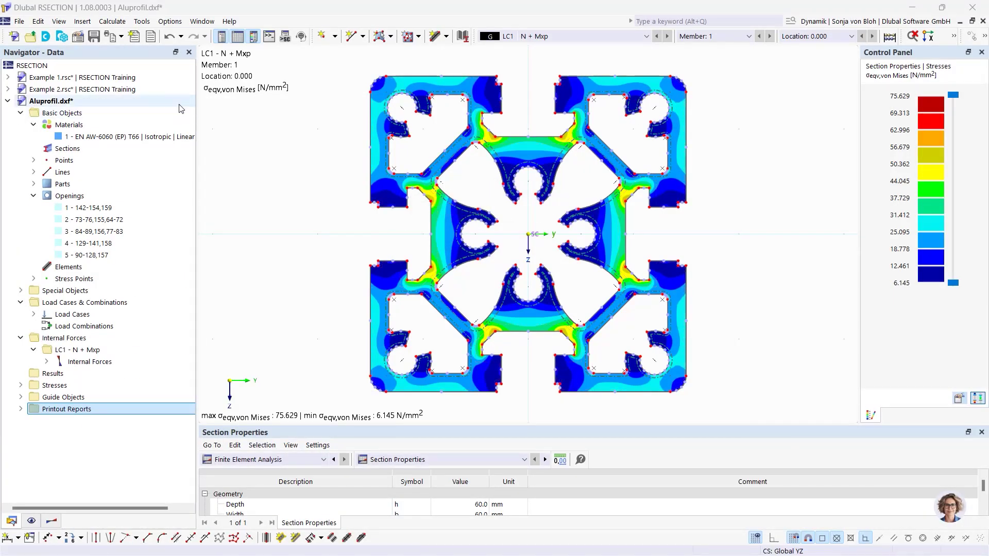
pyautogui.click(122, 36)
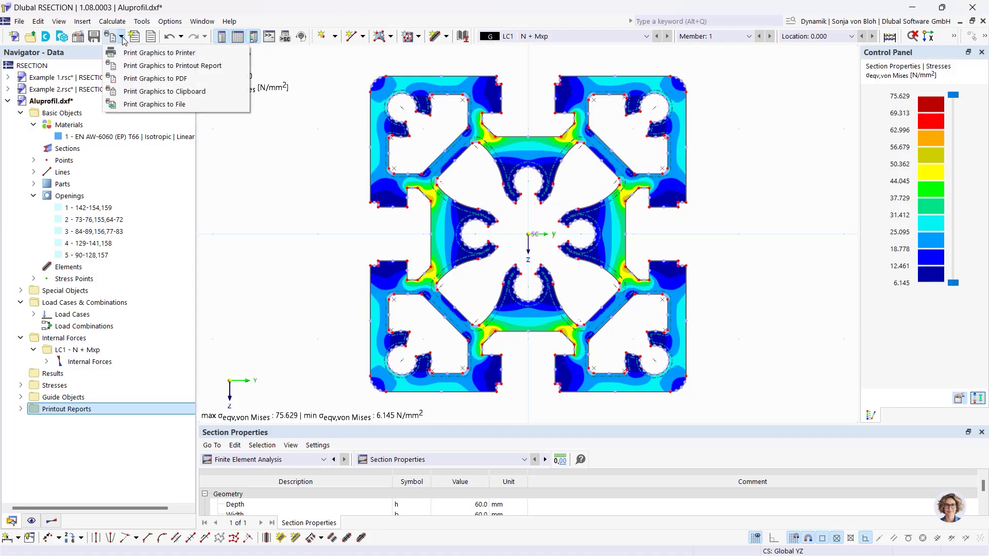
pyautogui.click(138, 65)
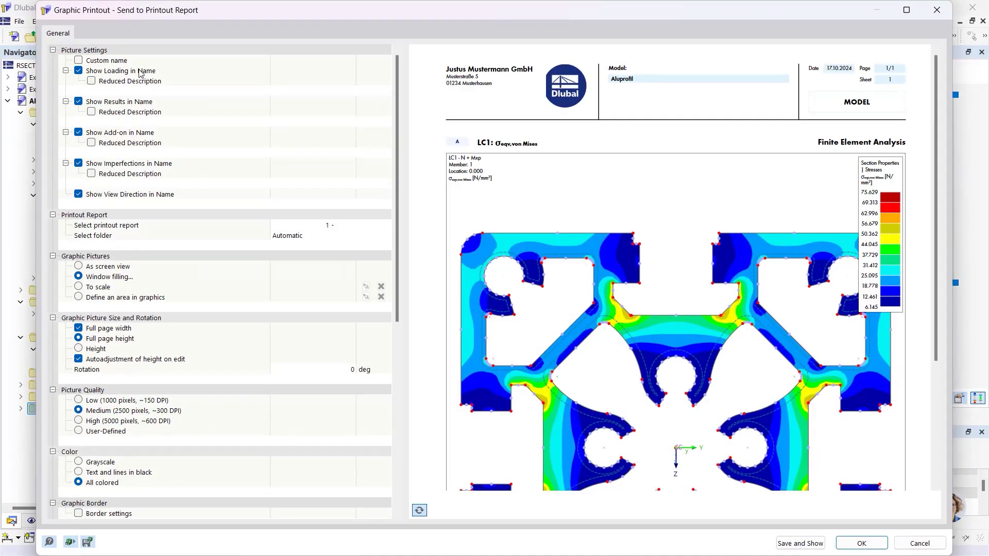
pyautogui.click(800, 544)
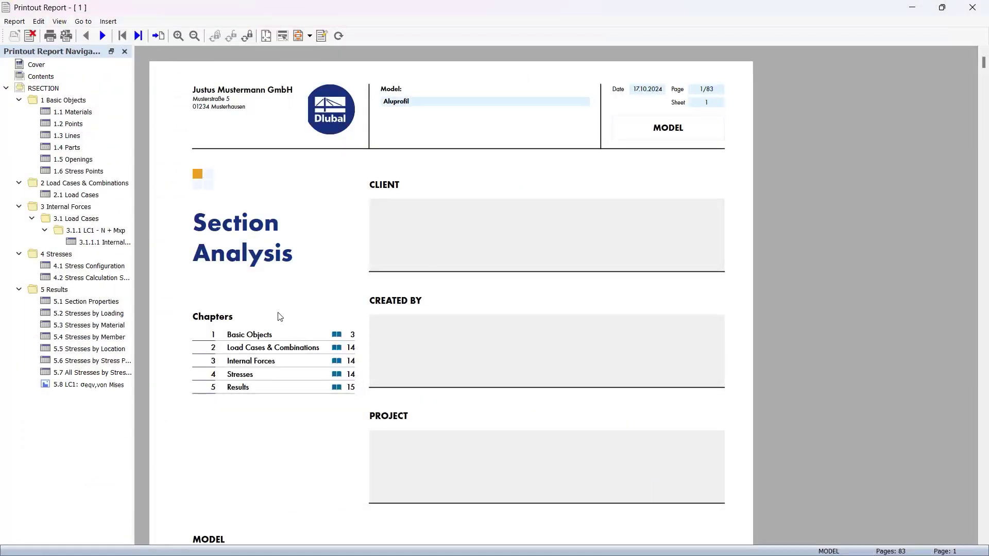
pyautogui.click(88, 385)
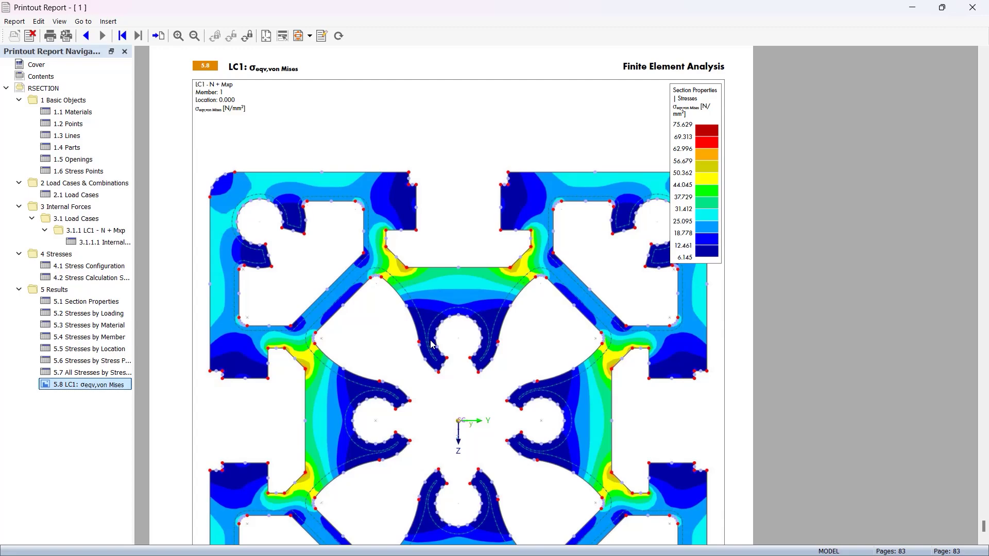
pyautogui.click(971, 9)
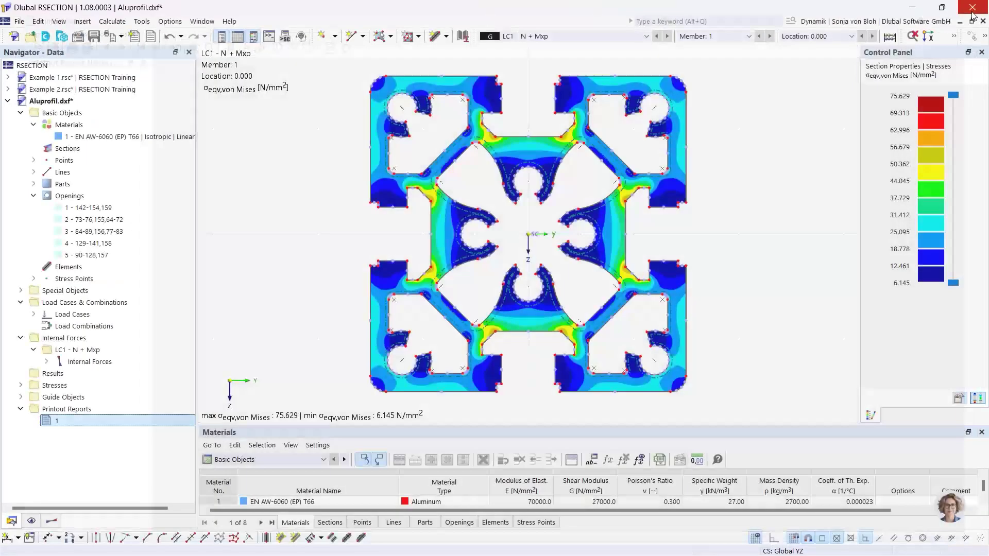
# - Create a new model named Hybrid in the RSECTION Training series with Finite Element Analysis as the analysis method
pyautogui.click(20, 39)
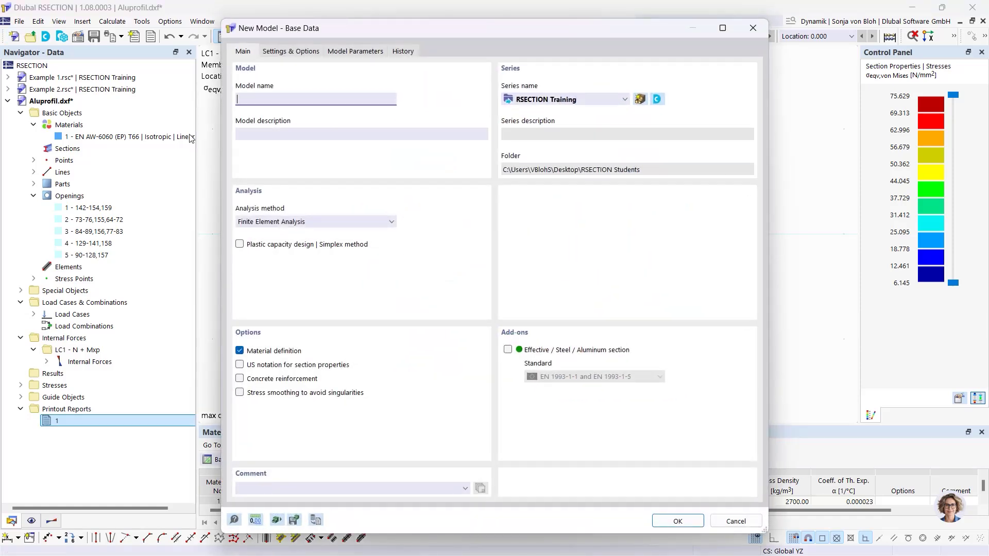
pyautogui.write('Hybrid')
pyautogui.click(662, 522)
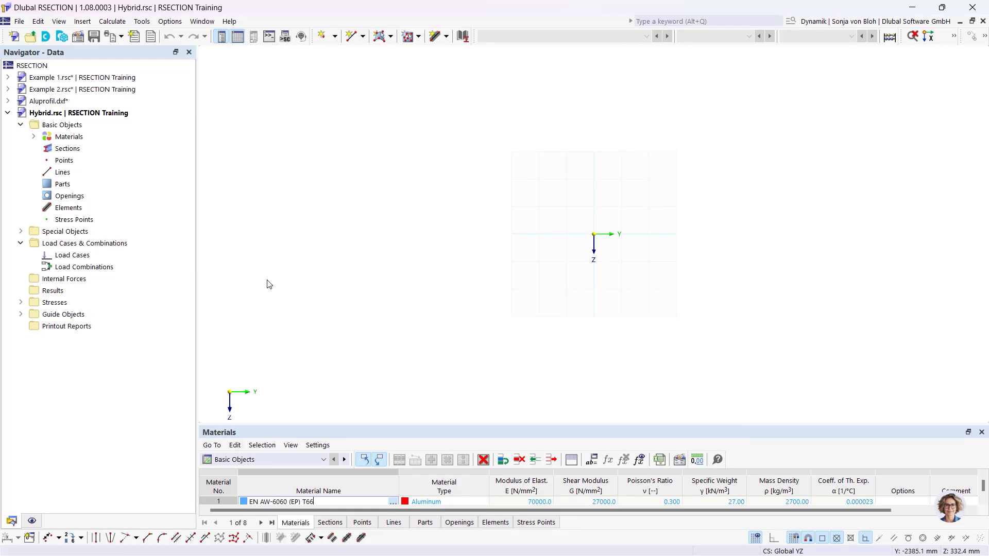
# - Replace the Hybrid model's aluminum material with concrete C40/50 according to EN 1992-1-1:2004/A1:2014 from the material library
pyautogui.click(34, 136)
pyautogui.doubleClick(72, 148)
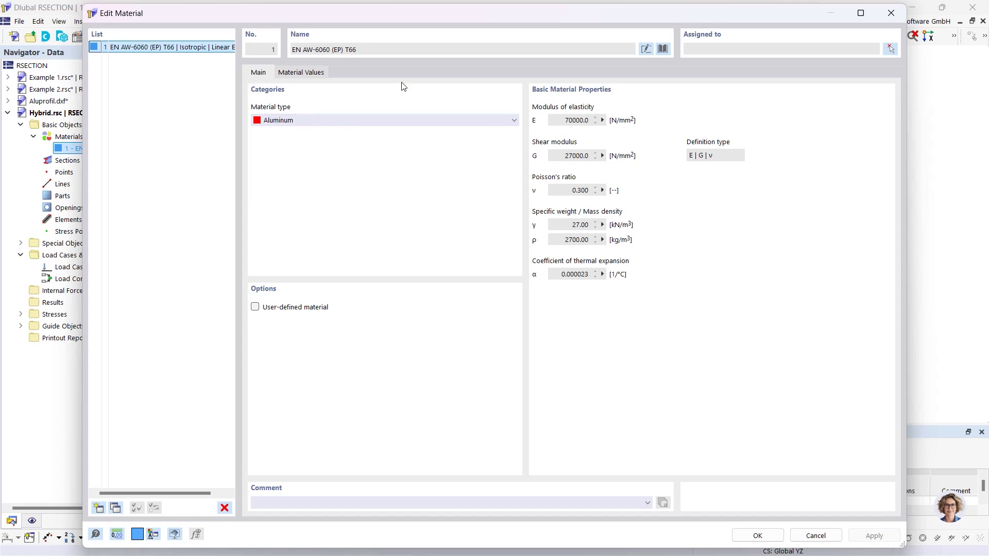
pyautogui.click(662, 49)
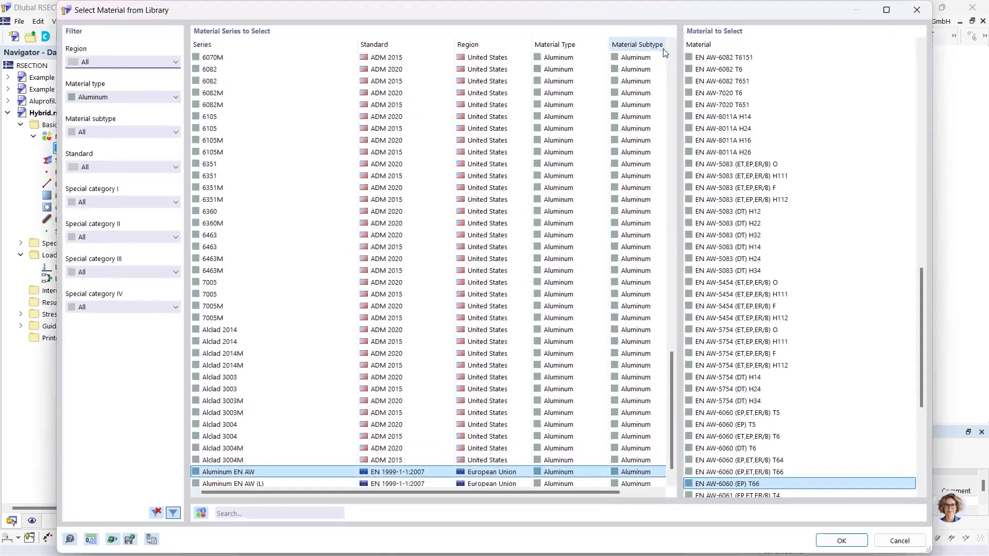
pyautogui.click(124, 95)
pyautogui.click(114, 104)
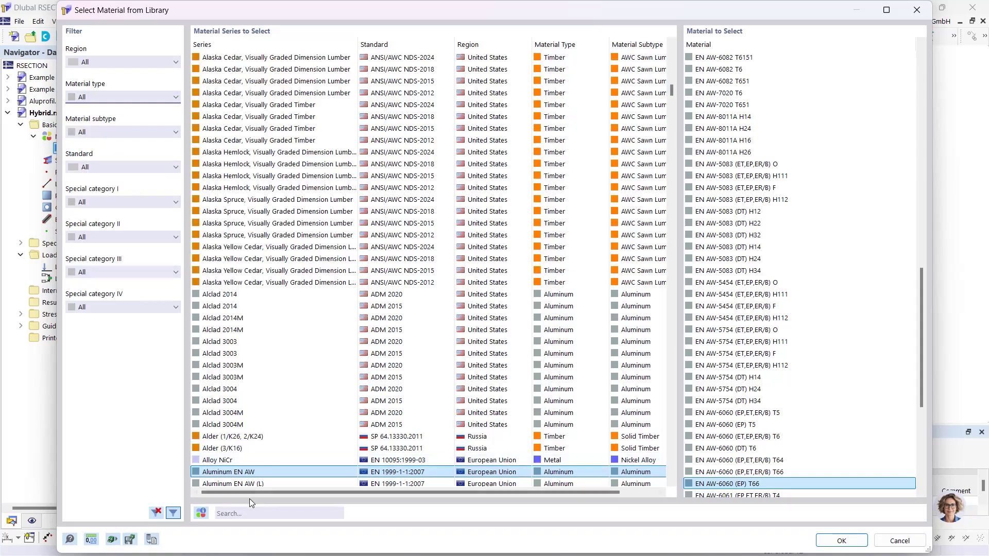
pyautogui.click(251, 516)
pyautogui.write('C40')
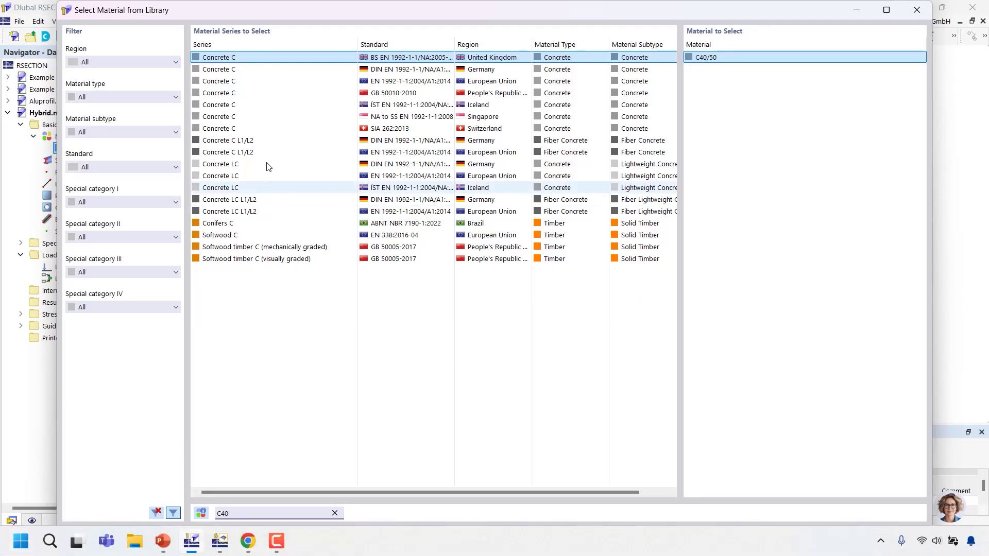
pyautogui.click(397, 81)
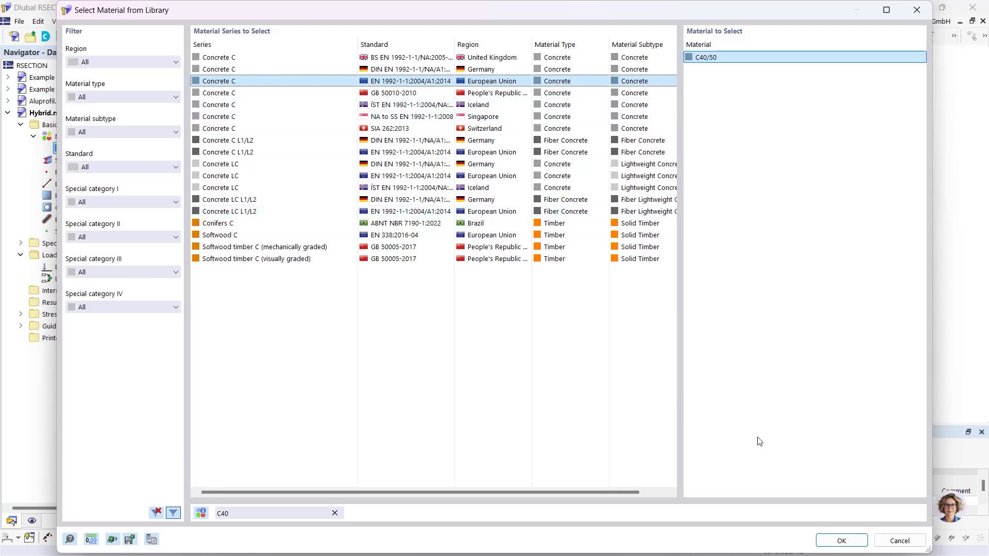
pyautogui.click(841, 540)
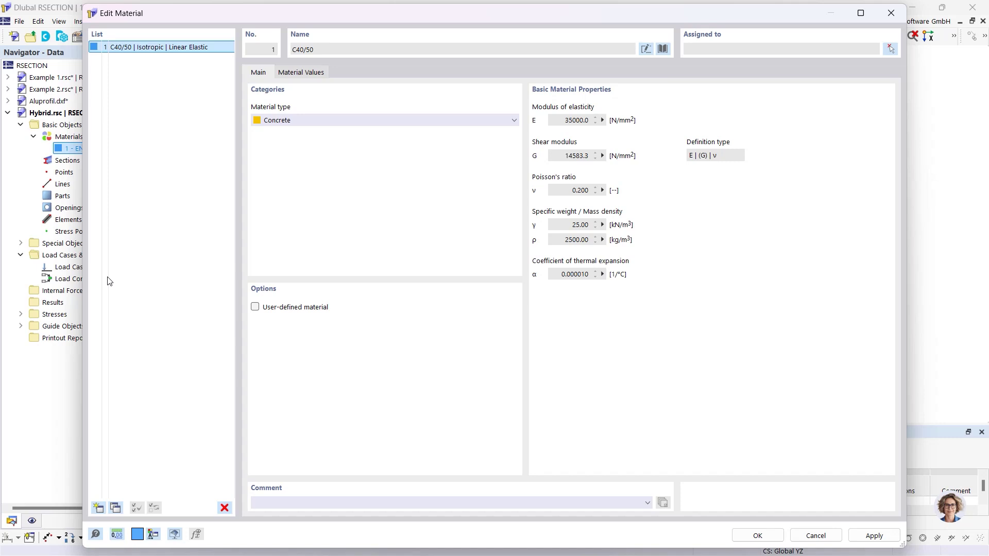
# - Add steel S235 according to EN 1993-1-1:2005-05 as the second material and apply the material definitions
pyautogui.click(98, 508)
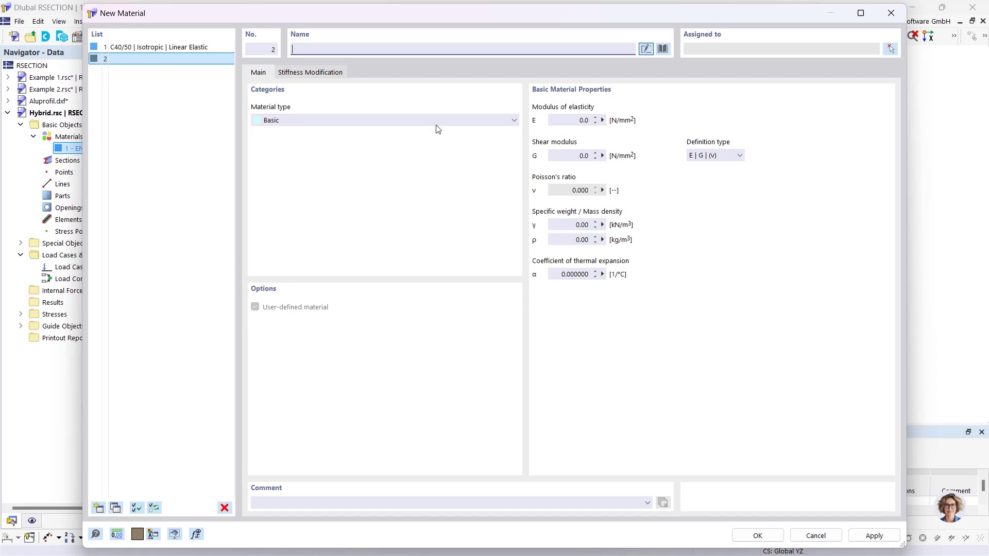
pyautogui.click(663, 48)
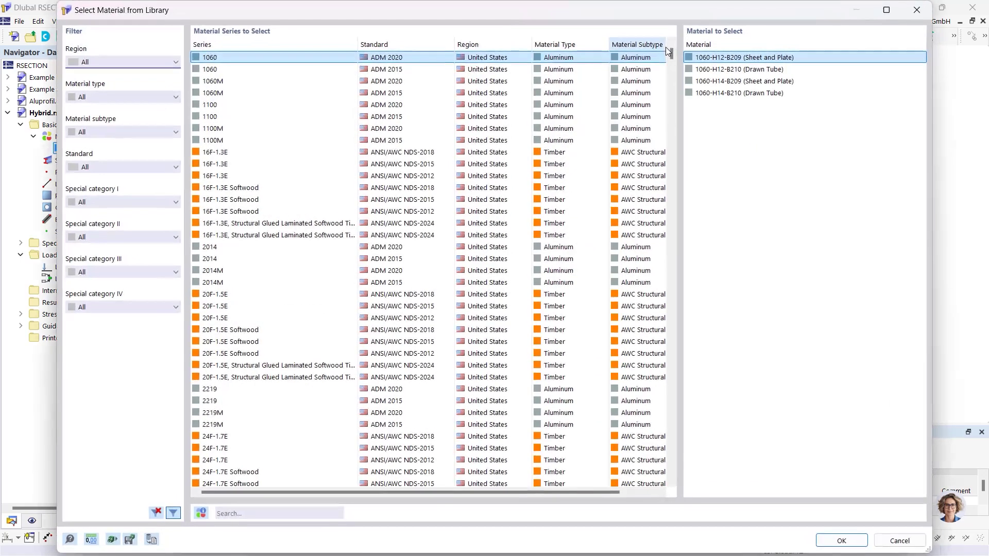
pyautogui.click(231, 513)
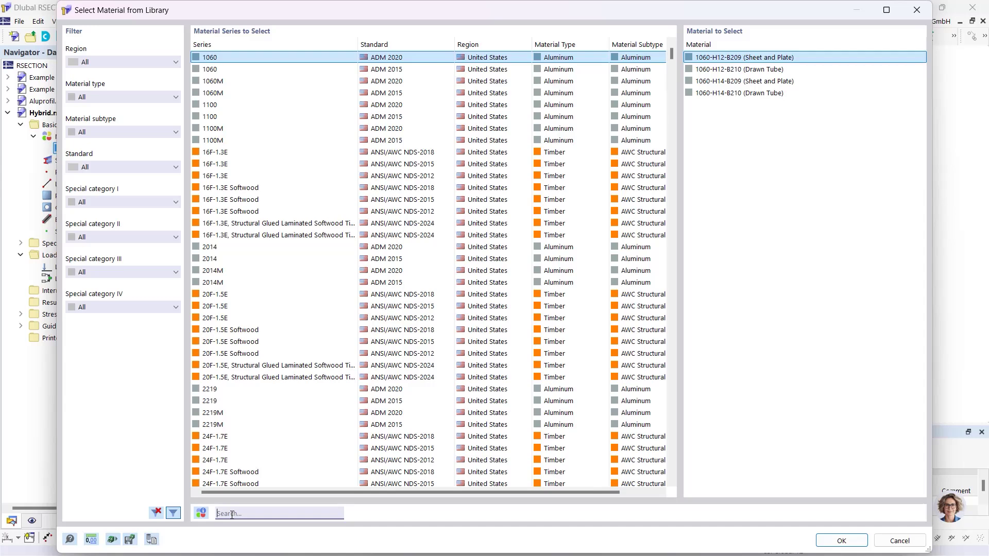
pyautogui.write('S235')
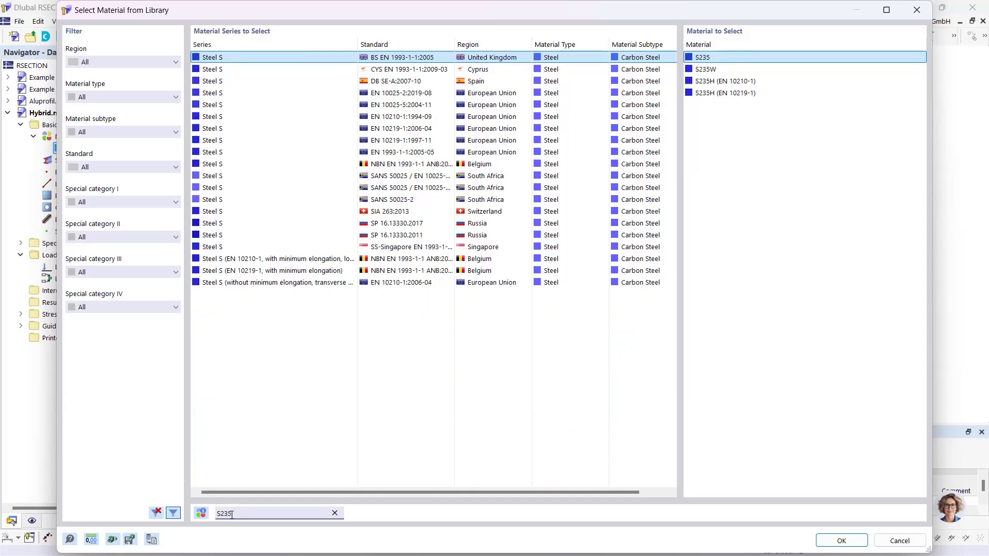
pyautogui.click(430, 155)
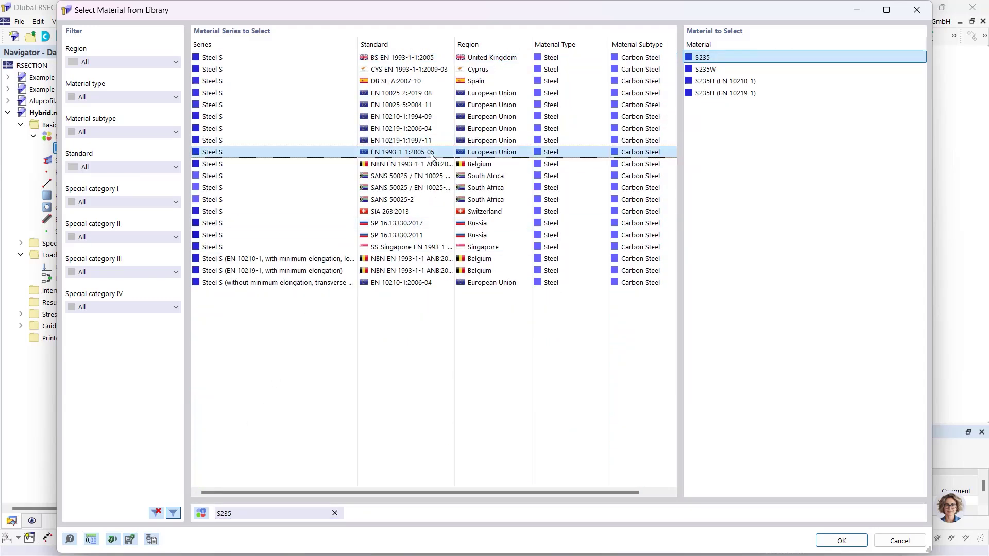
pyautogui.click(828, 542)
pyautogui.click(753, 536)
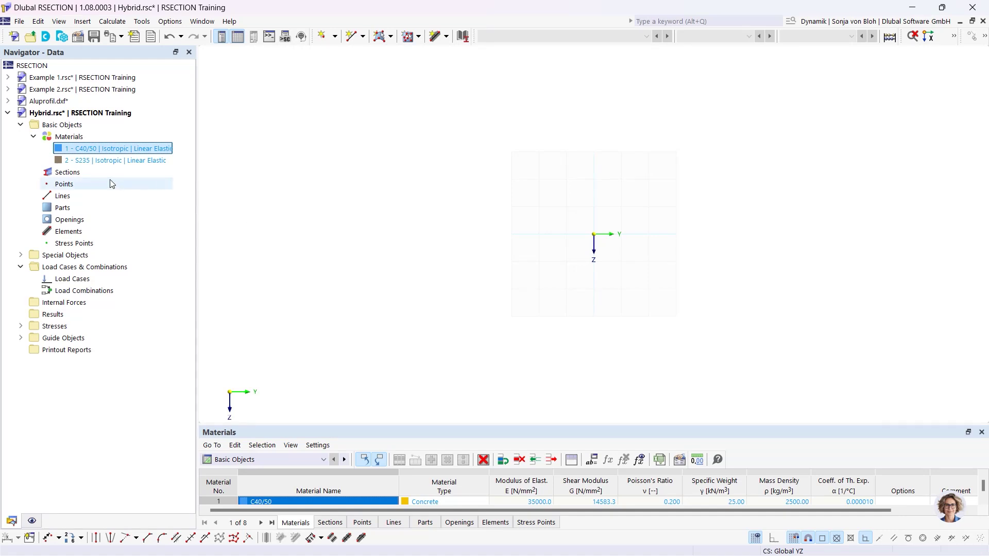
# - Create a massive rectangular section of C40/50 with width b 1000 mm and height h 200 mm
pyautogui.rightClick(85, 174)
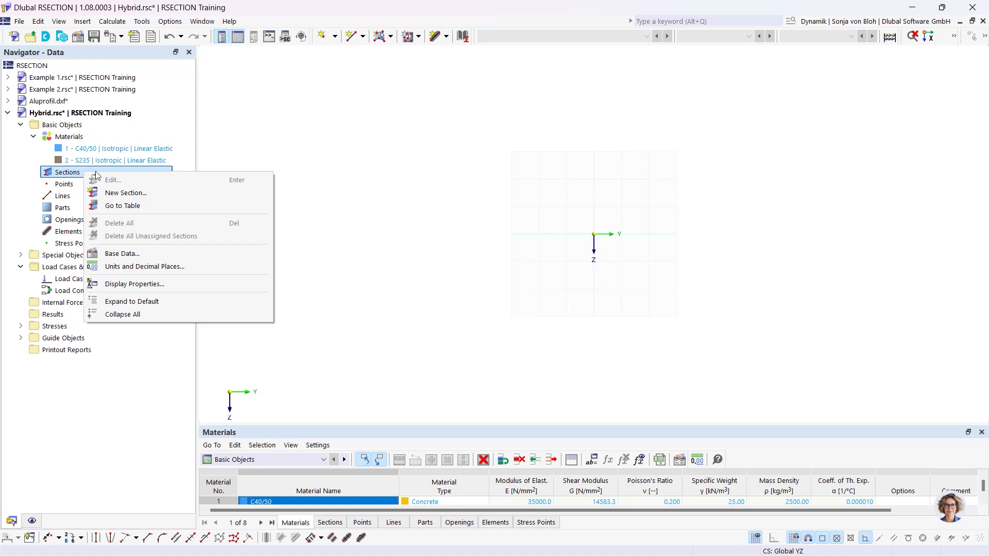
pyautogui.click(114, 195)
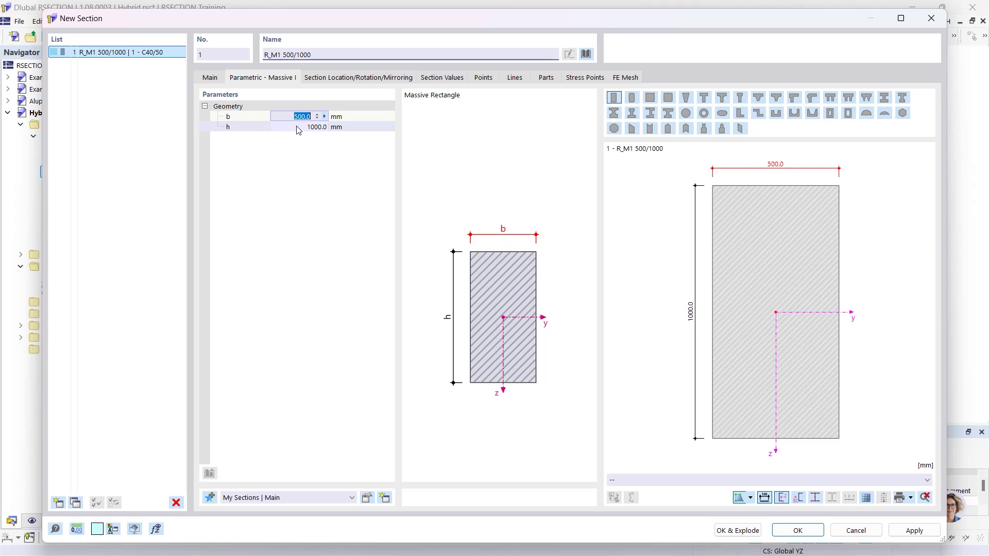
pyautogui.write('100')
pyautogui.click(298, 128)
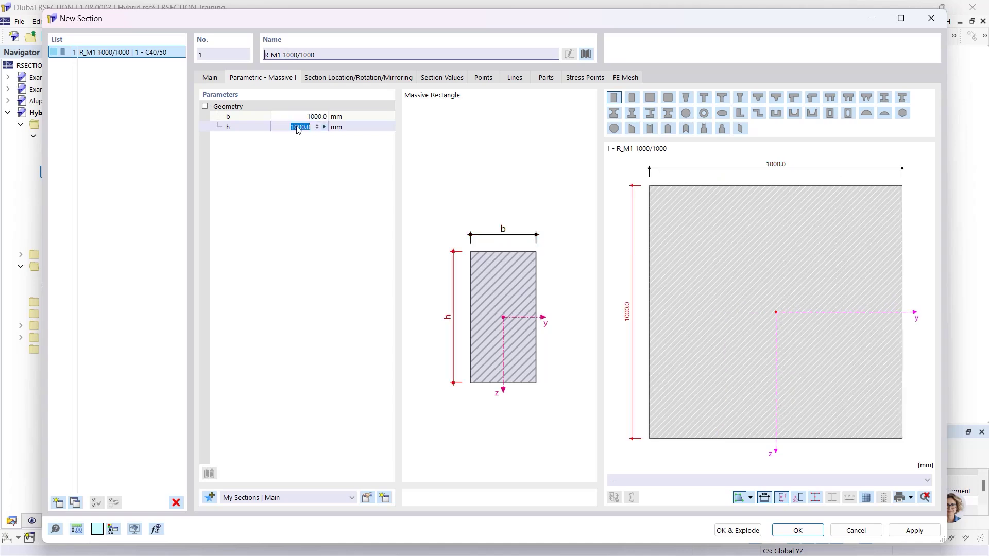
pyautogui.write('200')
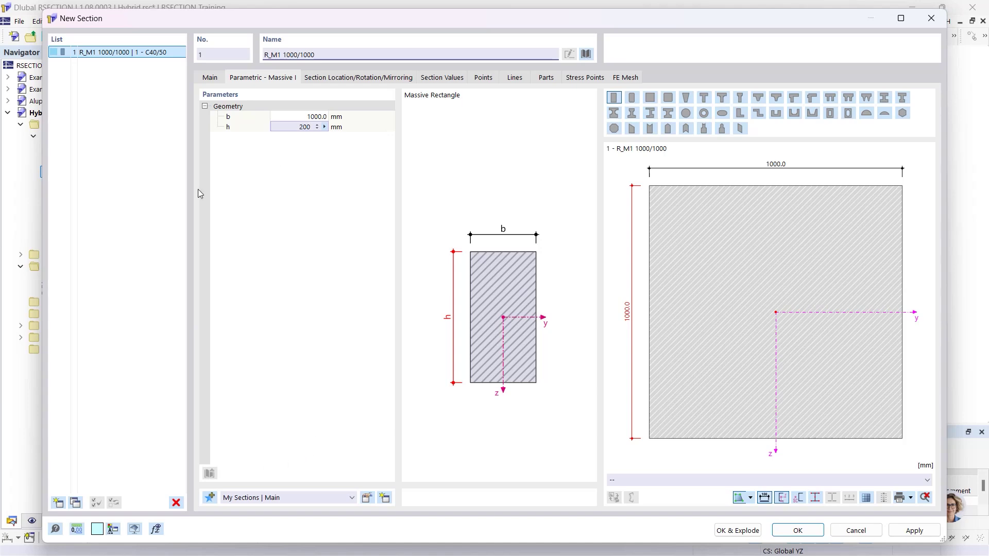
pyautogui.click(797, 530)
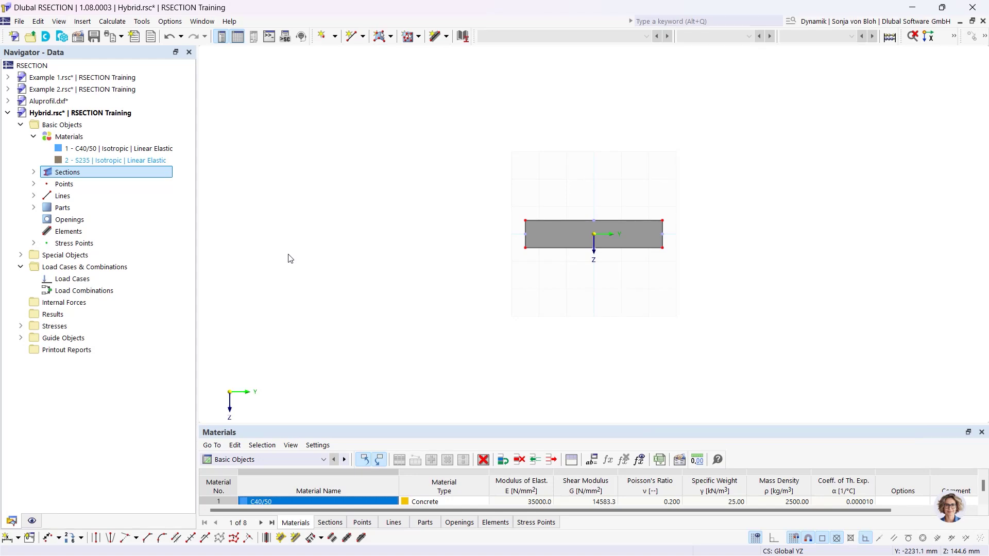
# - Define a second section as a standardized HEB 400 from the section library and assign it material S235
pyautogui.rightClick(90, 177)
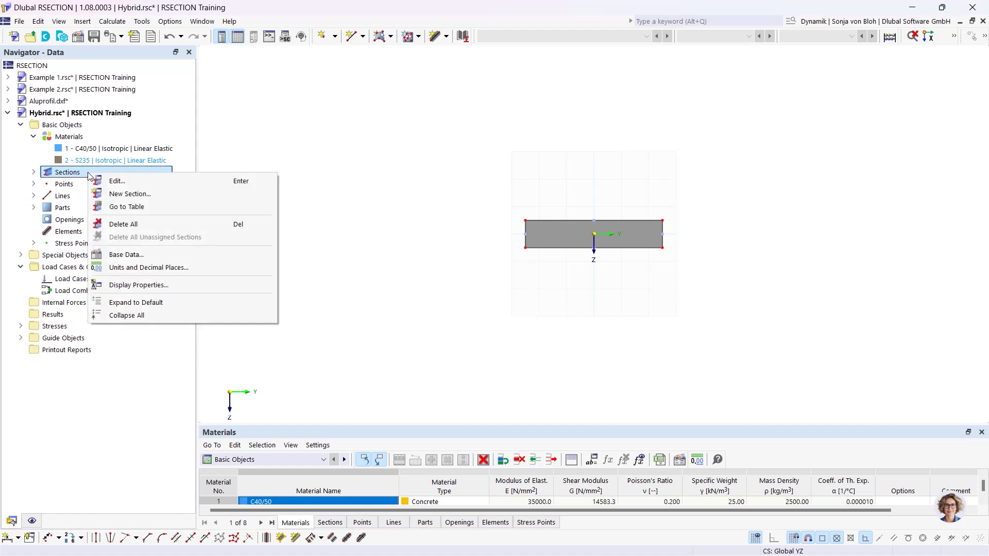
pyautogui.click(118, 193)
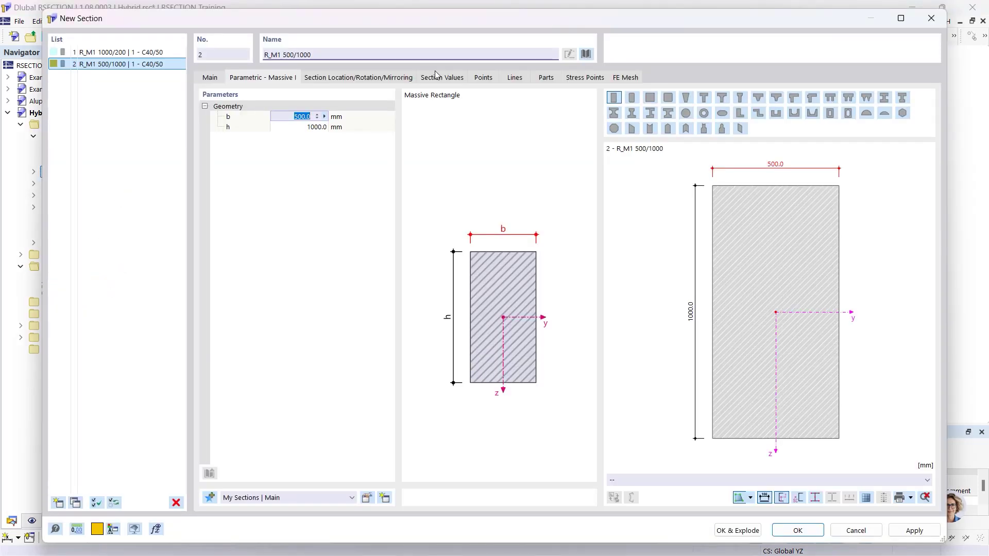
pyautogui.click(587, 53)
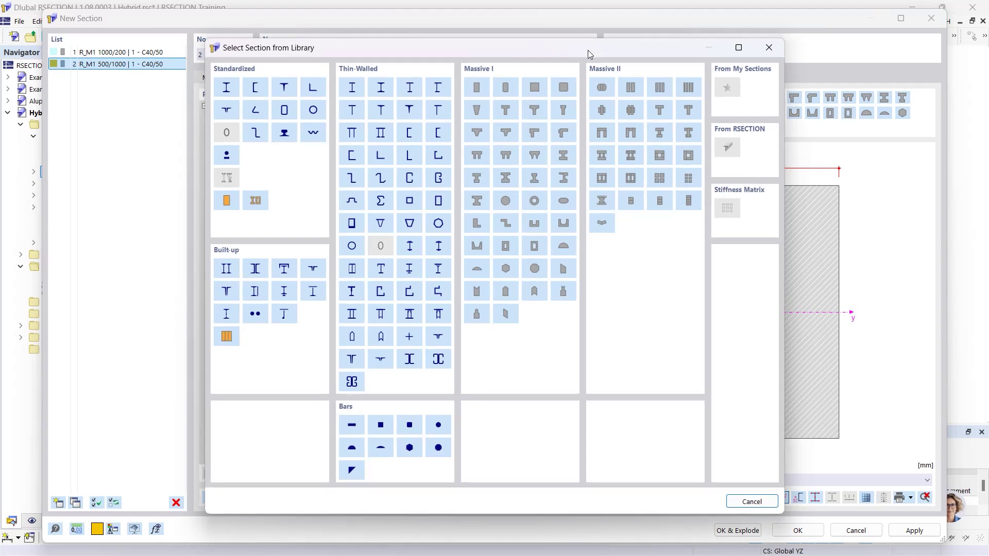
pyautogui.click(228, 88)
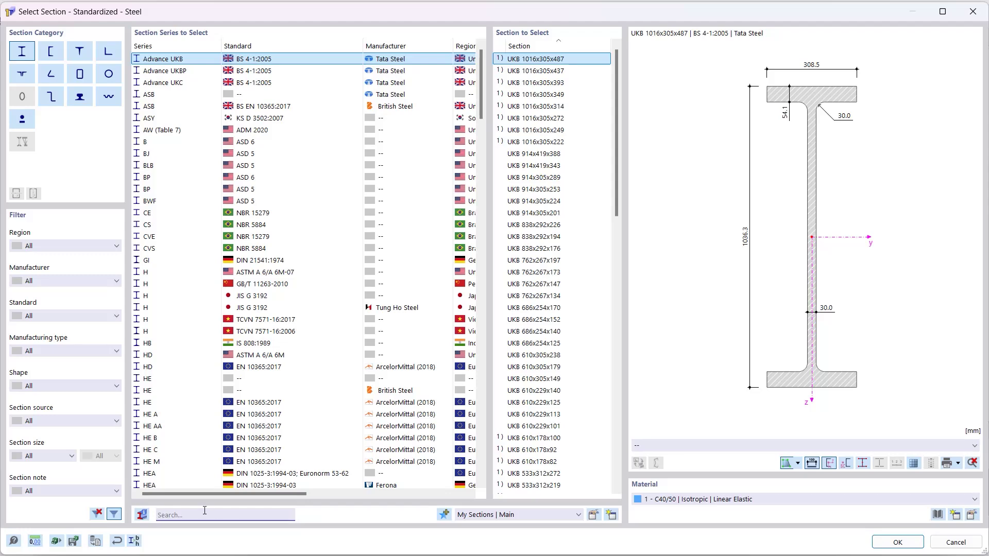
pyautogui.write('H')
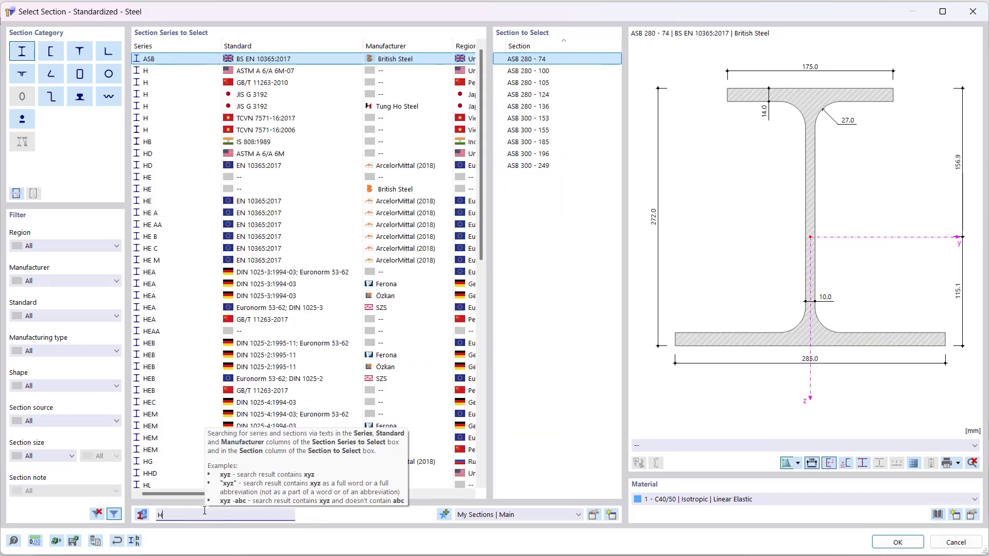
pyautogui.write('EB 400')
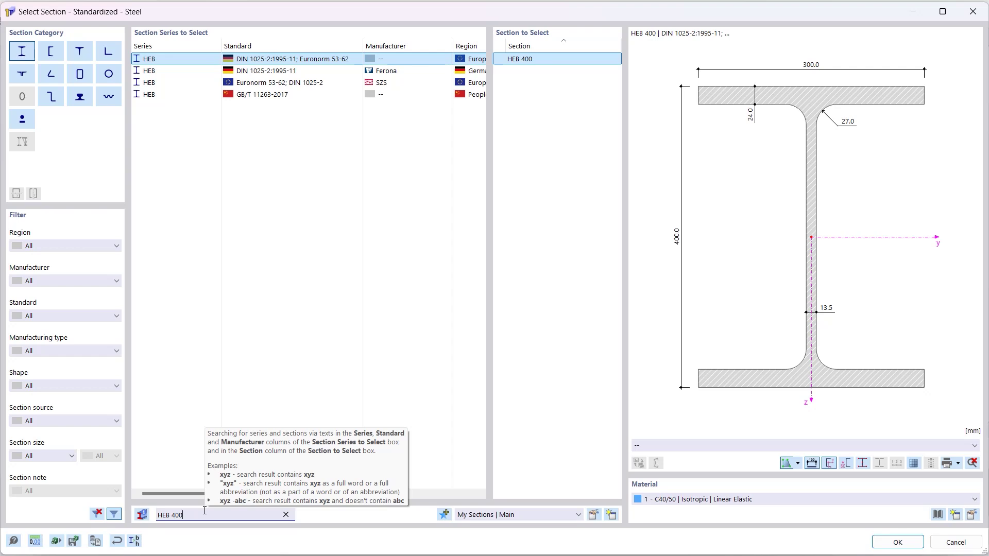
pyautogui.click(673, 499)
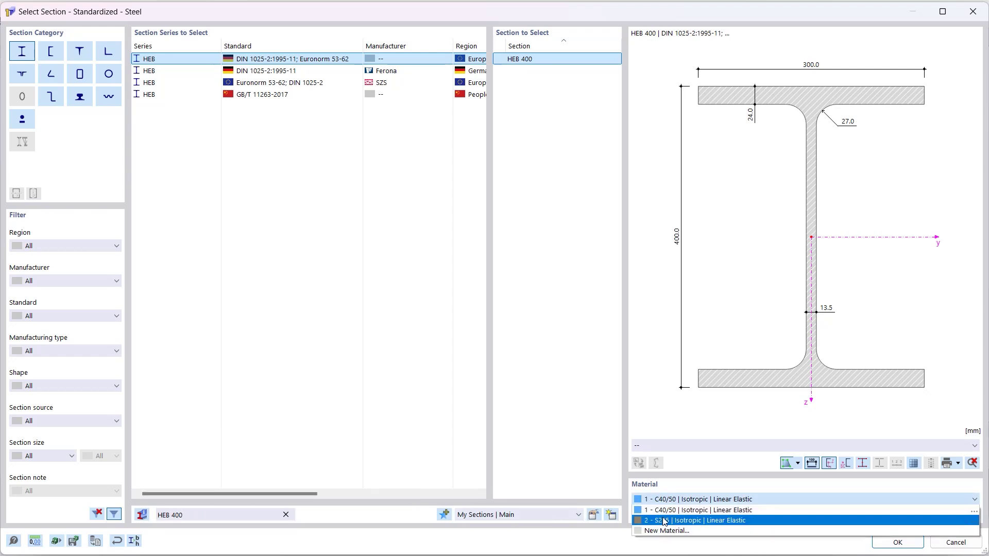
pyautogui.click(665, 521)
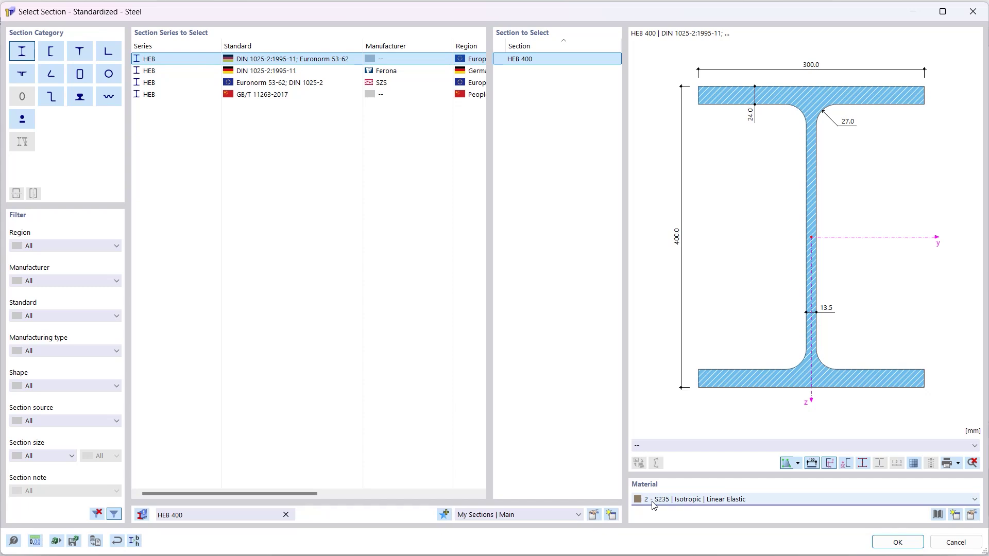
pyautogui.click(886, 539)
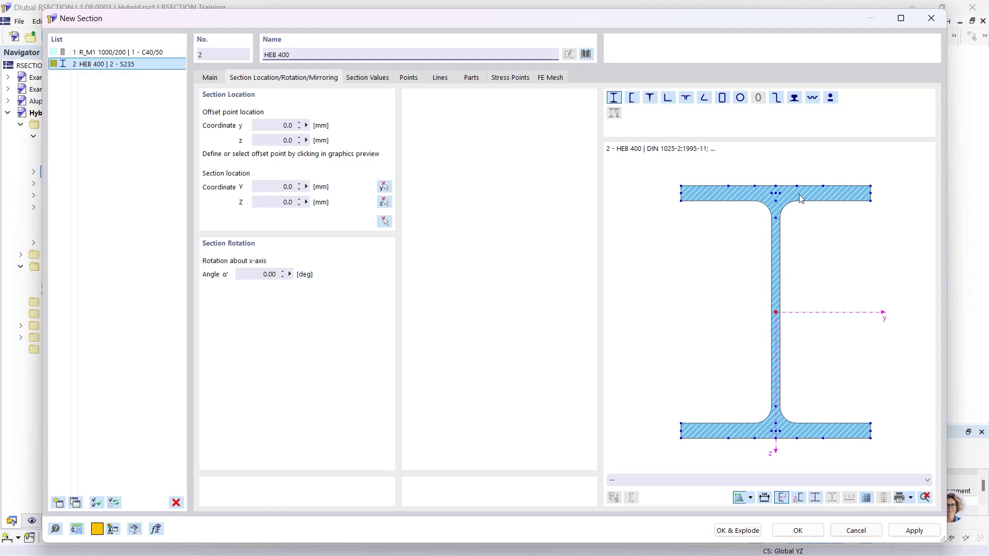
# - Place the HEB 400 with its top-flange midpoint on the bottom midpoint of the concrete slab at Y 0, Z 100 mm
pyautogui.click(776, 186)
pyautogui.click(383, 222)
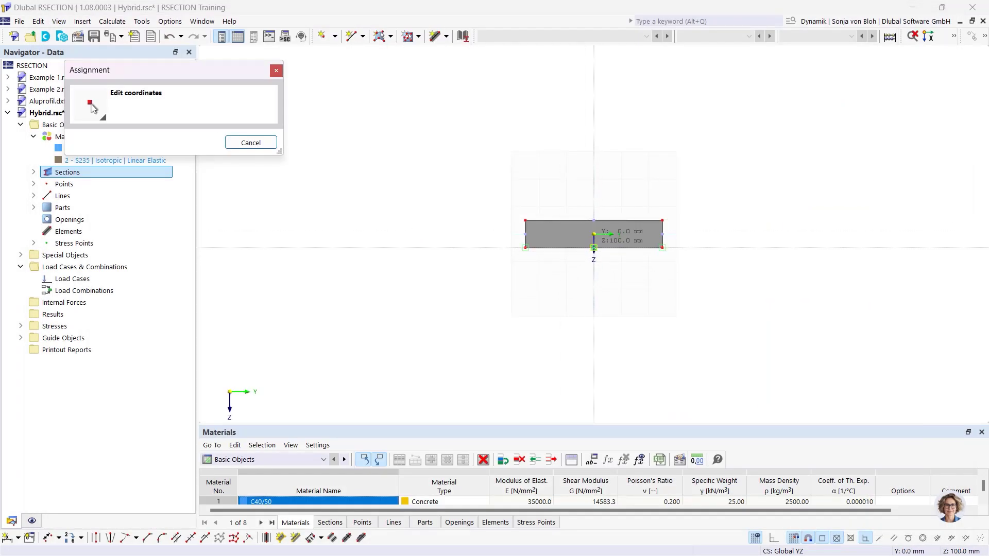
pyautogui.click(594, 248)
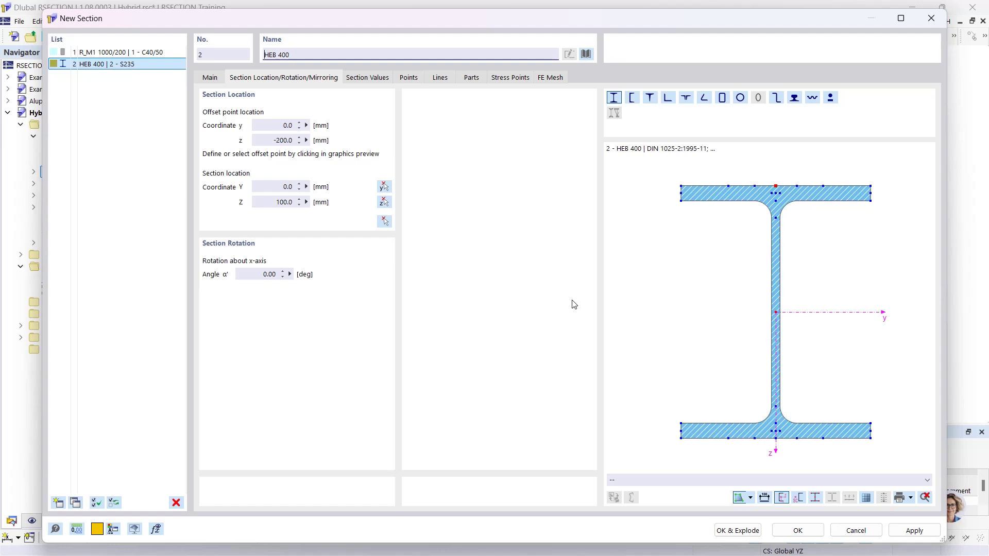
pyautogui.click(797, 531)
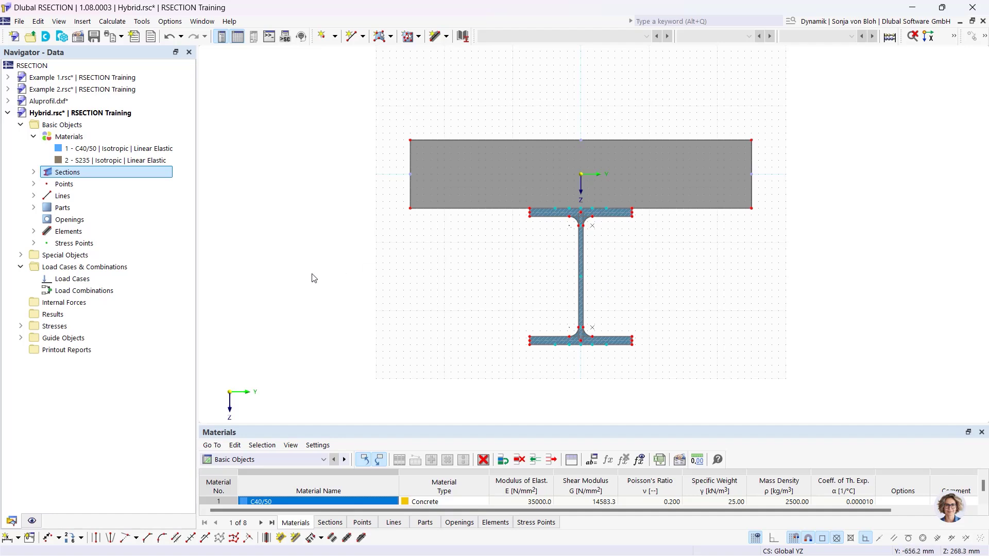
# - Create a permanent load case named M for the hybrid section
pyautogui.rightClick(83, 279)
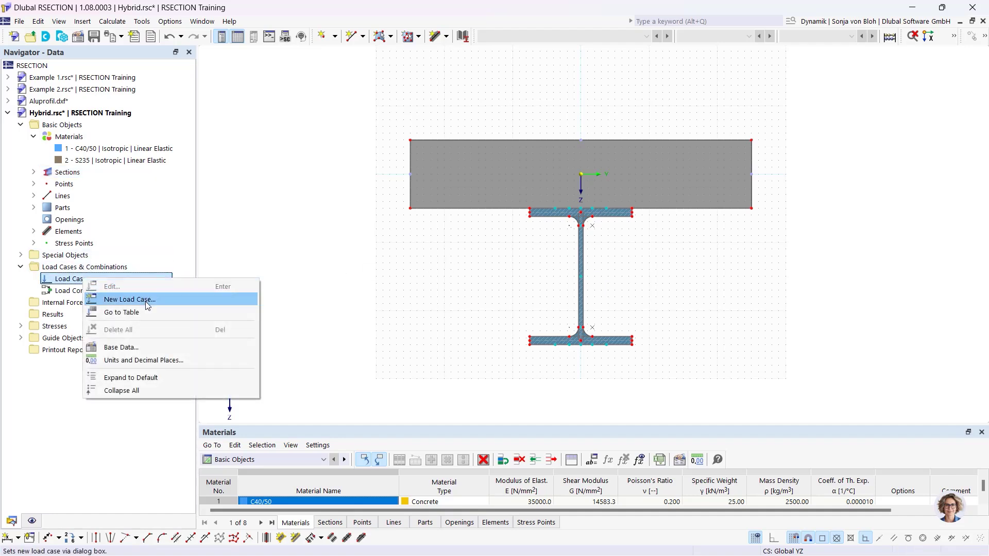
pyautogui.click(148, 306)
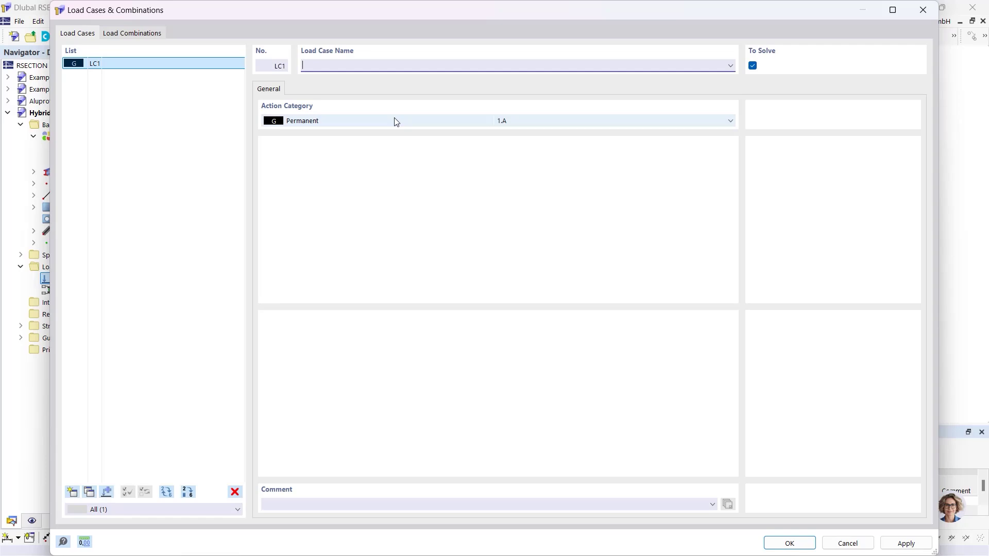
pyautogui.write('M')
pyautogui.click(781, 544)
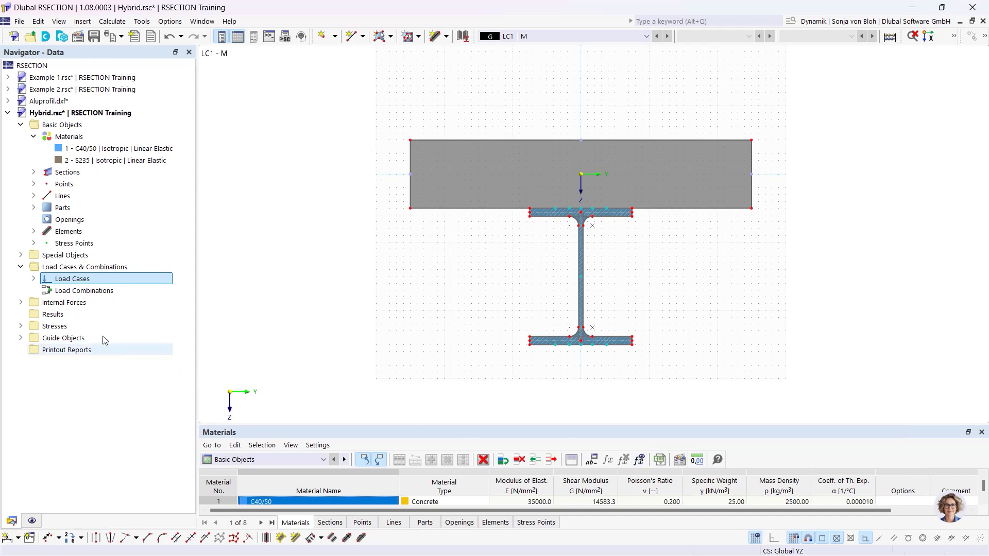
# - Define internal forces for load case LC1 - M with a bending moment My of 100 kNm
pyautogui.click(21, 302)
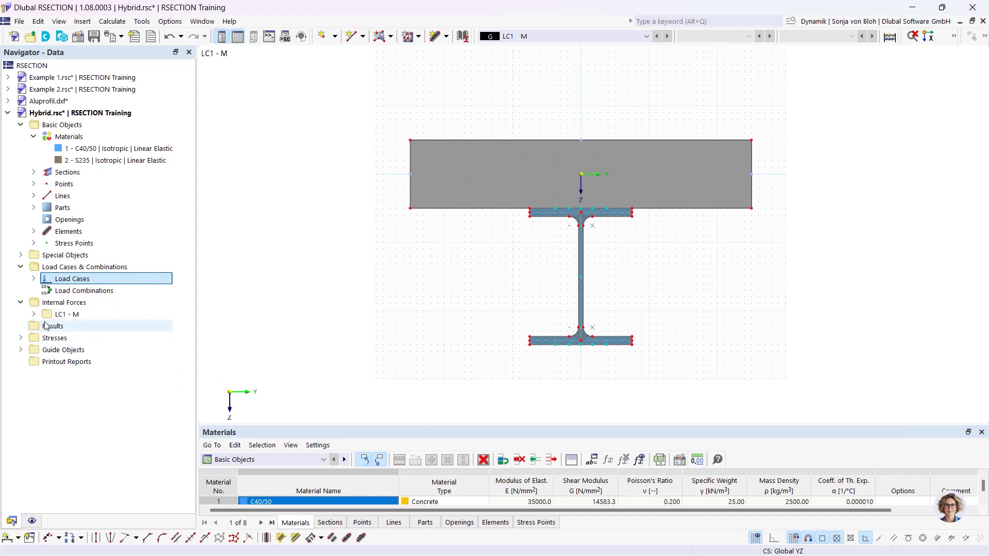
pyautogui.click(35, 312)
pyautogui.doubleClick(87, 326)
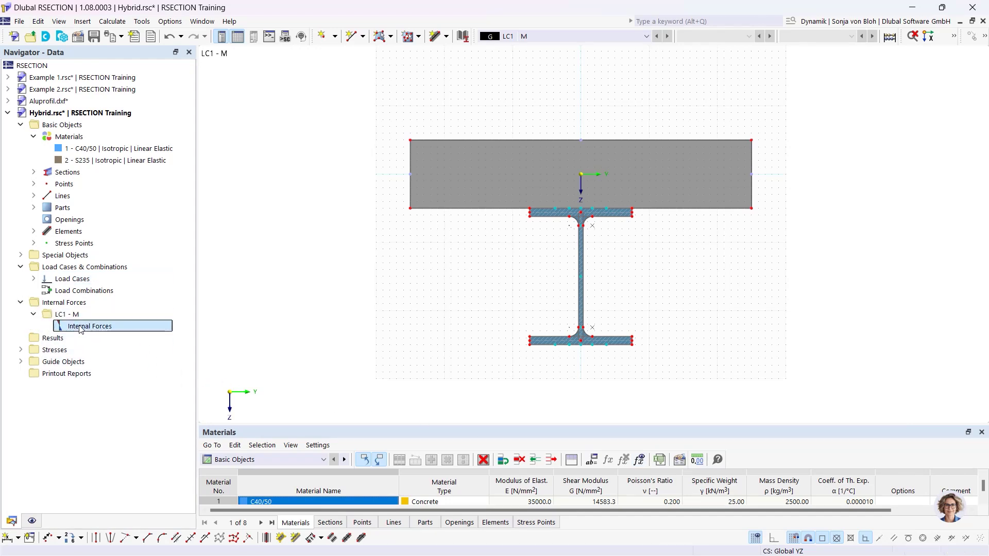
pyautogui.click(449, 338)
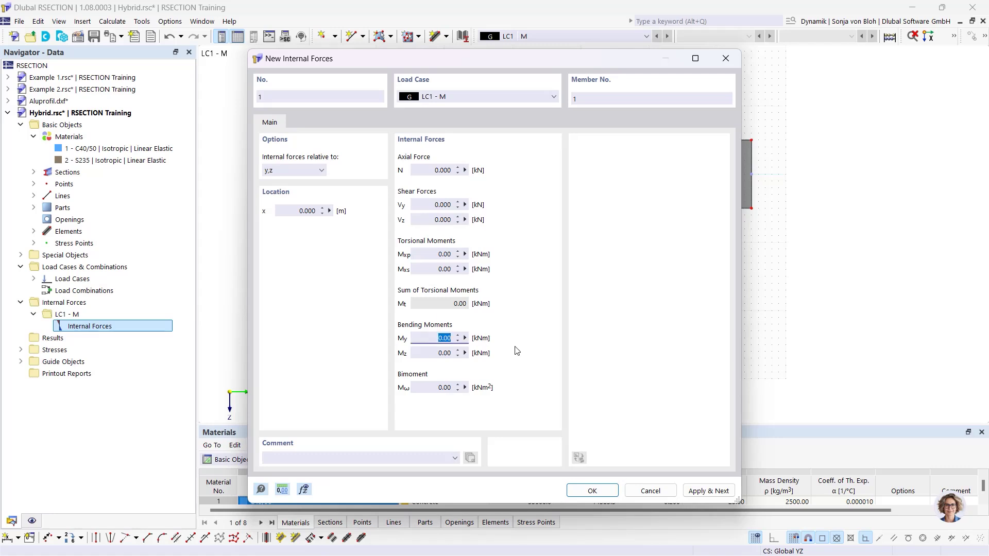
pyautogui.write('100')
pyautogui.click(592, 491)
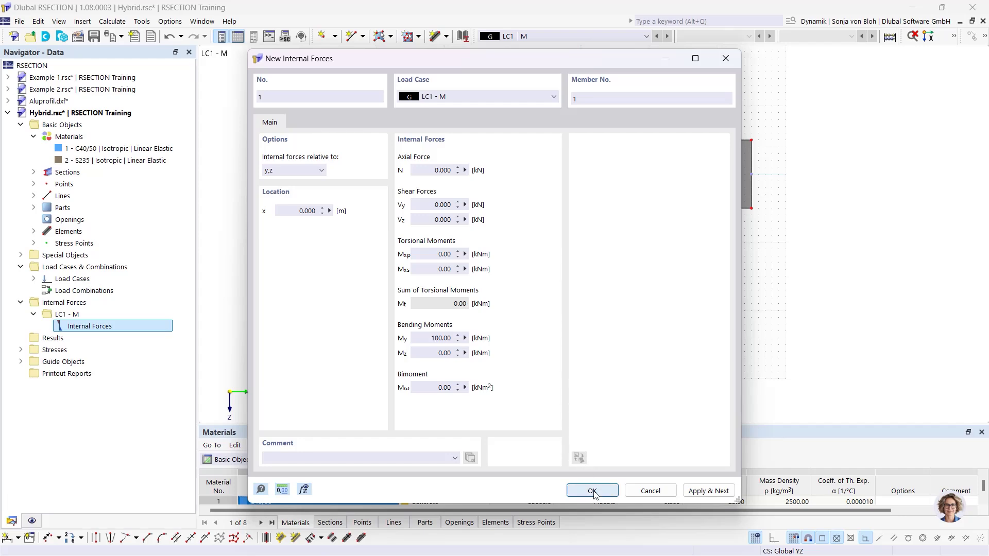
# - Calculate the hybrid section and display its total normal stress σx,tot, with the section properties table enlarged
pyautogui.click(113, 24)
pyautogui.click(119, 34)
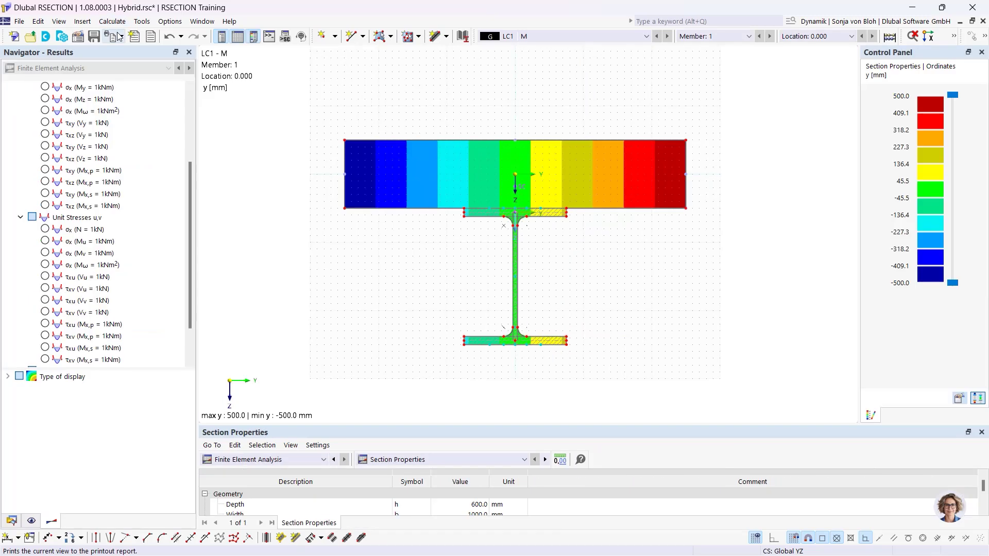
pyautogui.scroll(-2, 189, 258)
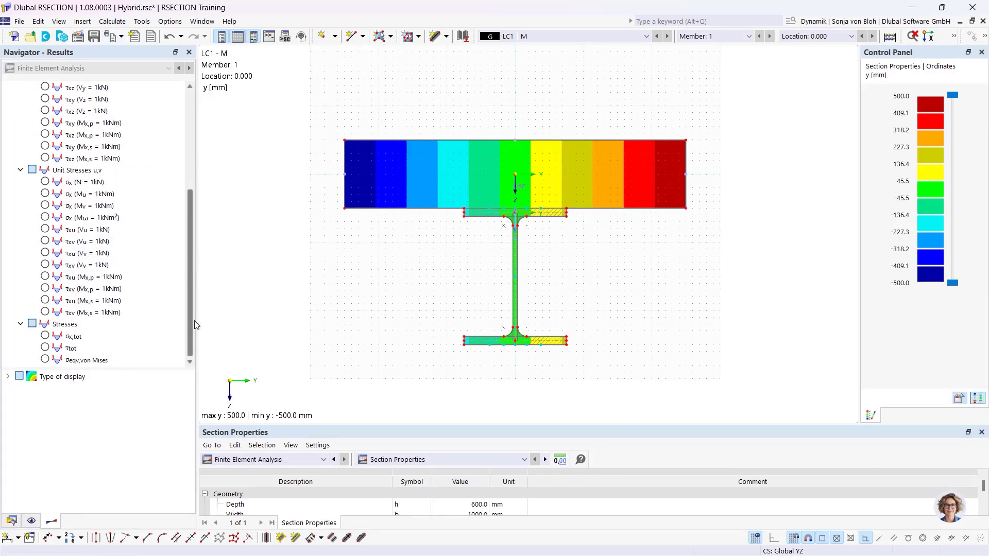
pyautogui.click(45, 336)
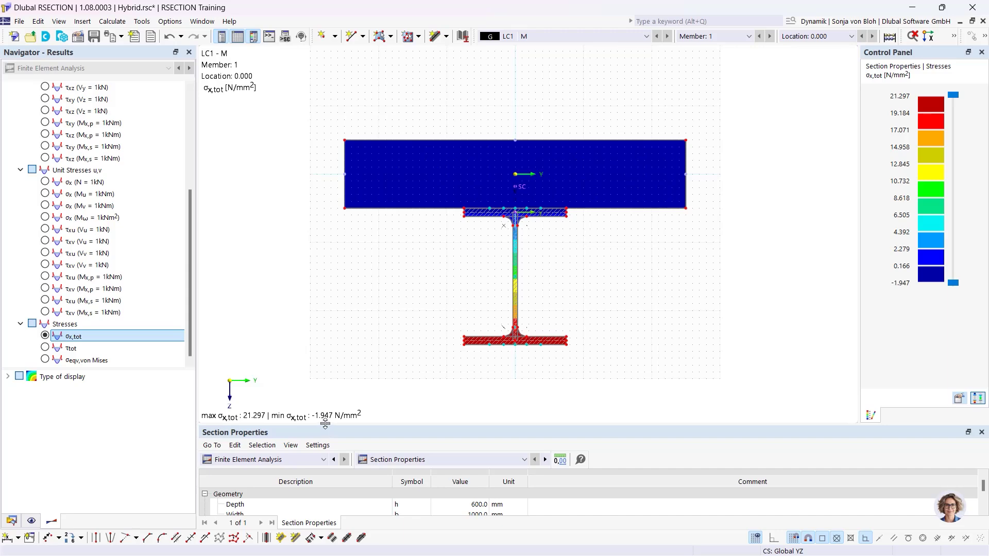
pyautogui.moveTo(325, 424); pyautogui.dragTo(325, 346)
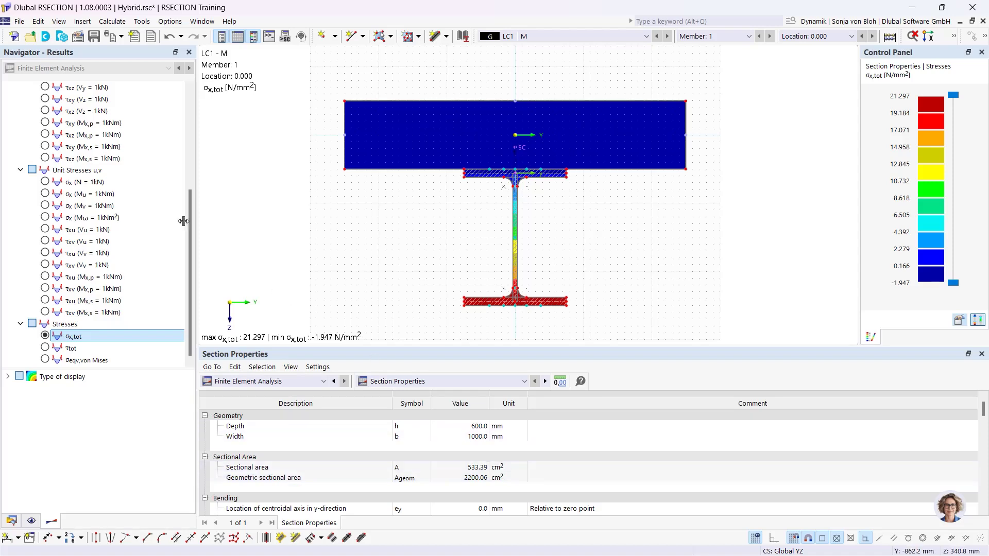
# - Save the Hybrid model, and in RFEM create a new section imported from that RSECTION model, checking its hybrid material assignment
pyautogui.click(93, 36)
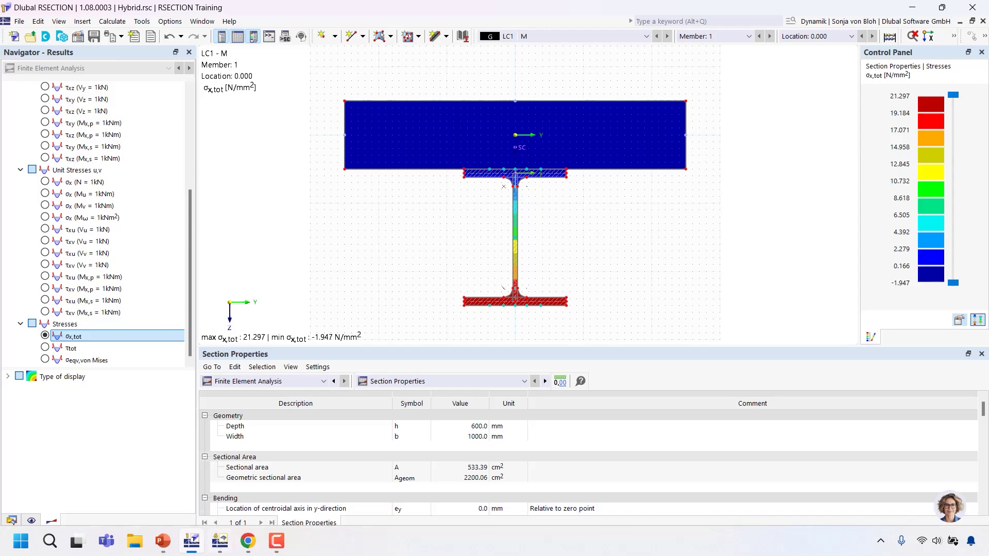
pyautogui.click(220, 542)
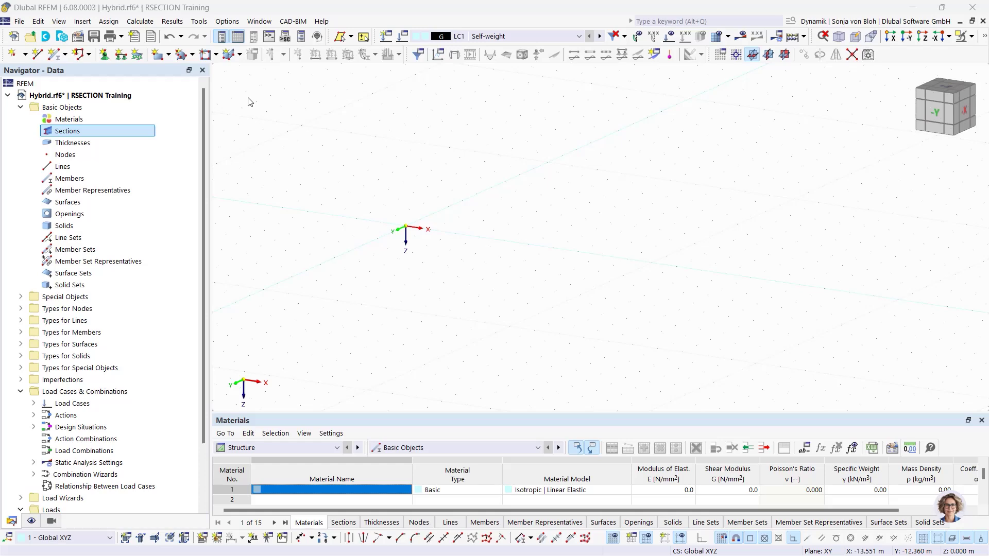
pyautogui.rightClick(72, 133)
pyautogui.click(129, 150)
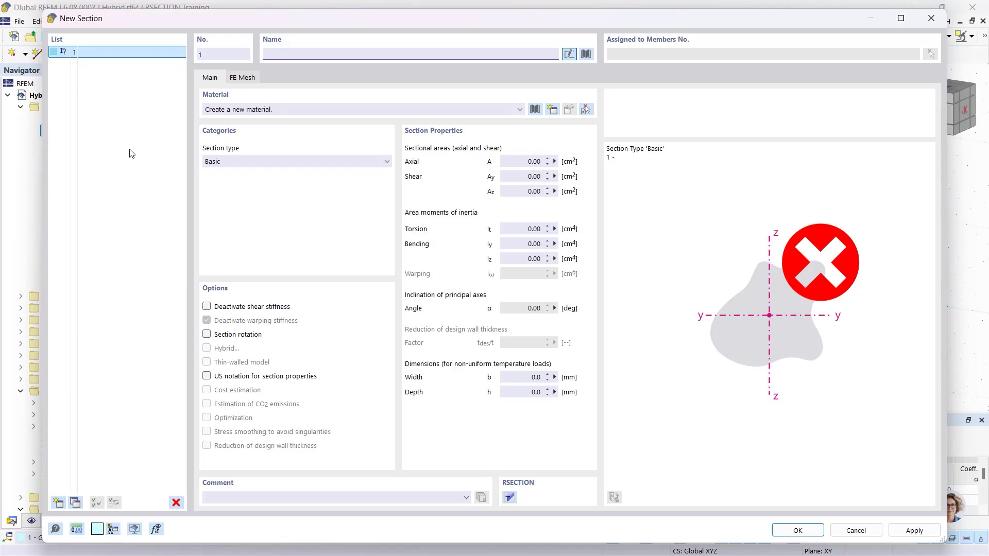
pyautogui.click(586, 54)
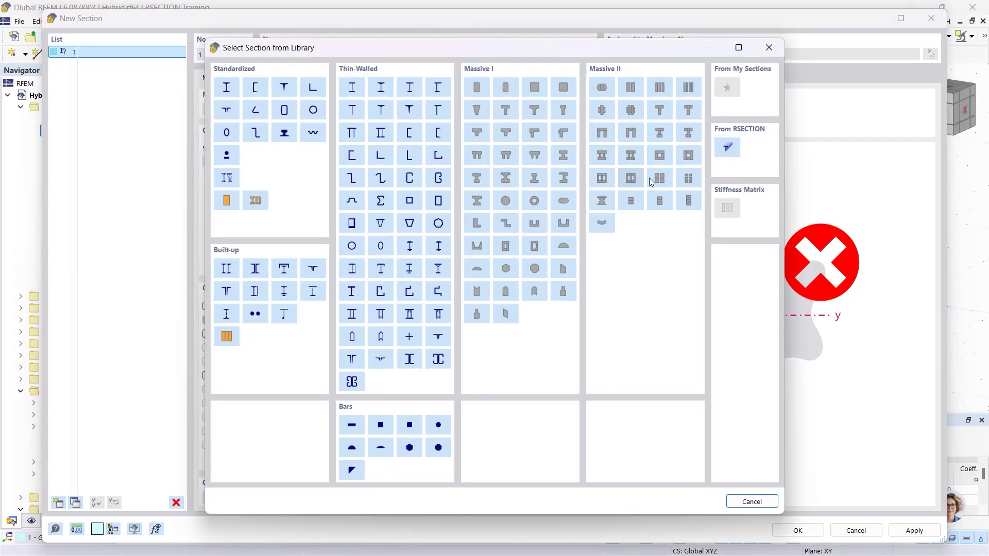
pyautogui.click(723, 148)
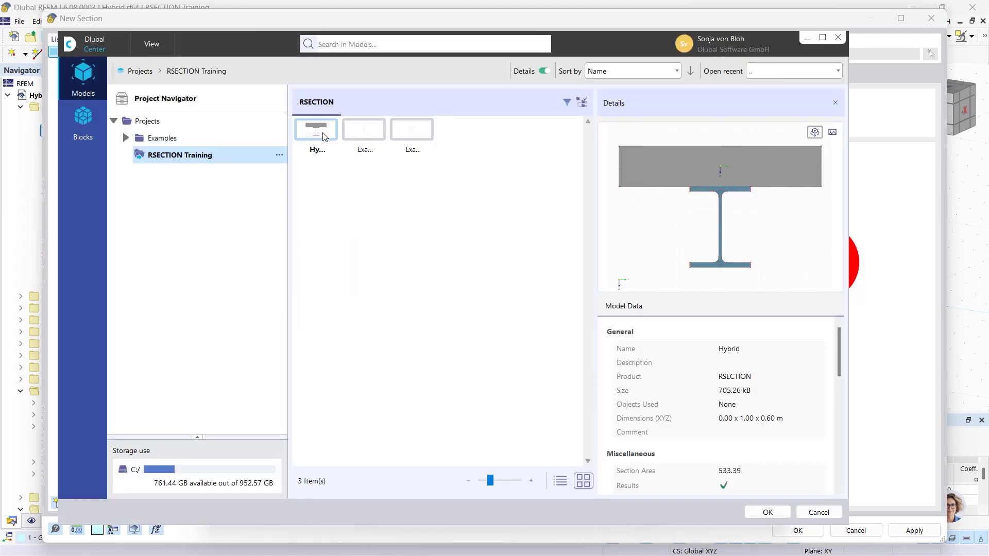
pyautogui.click(767, 511)
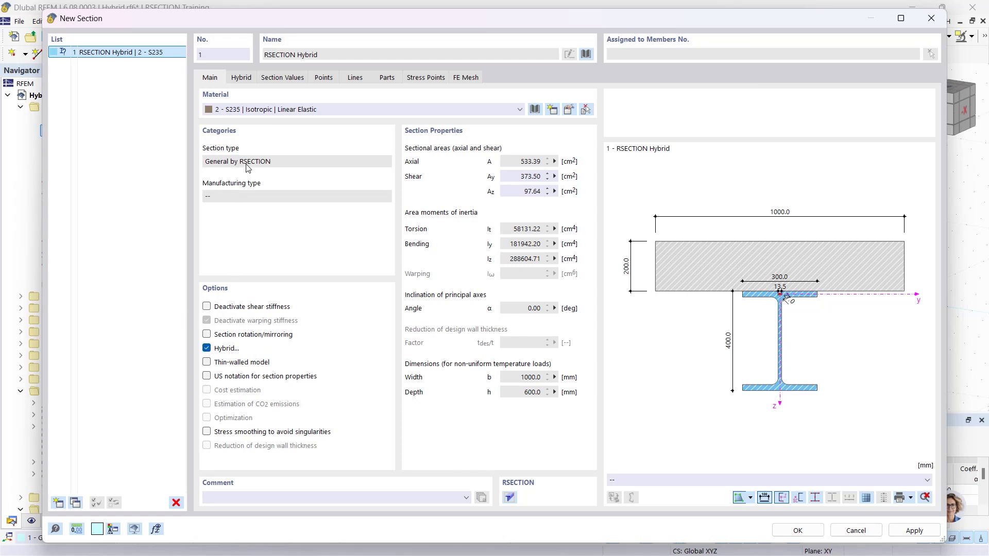
pyautogui.click(244, 78)
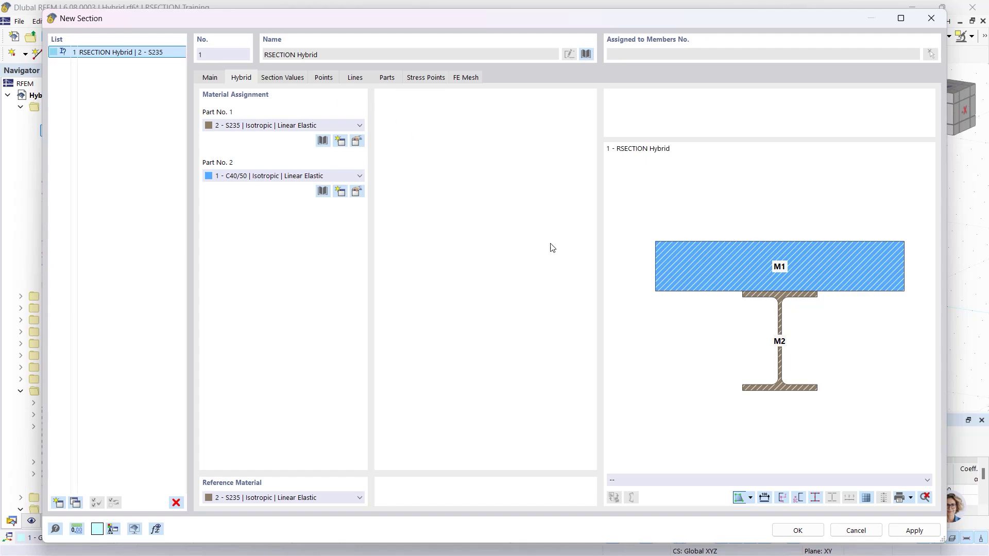
pyautogui.click(798, 530)
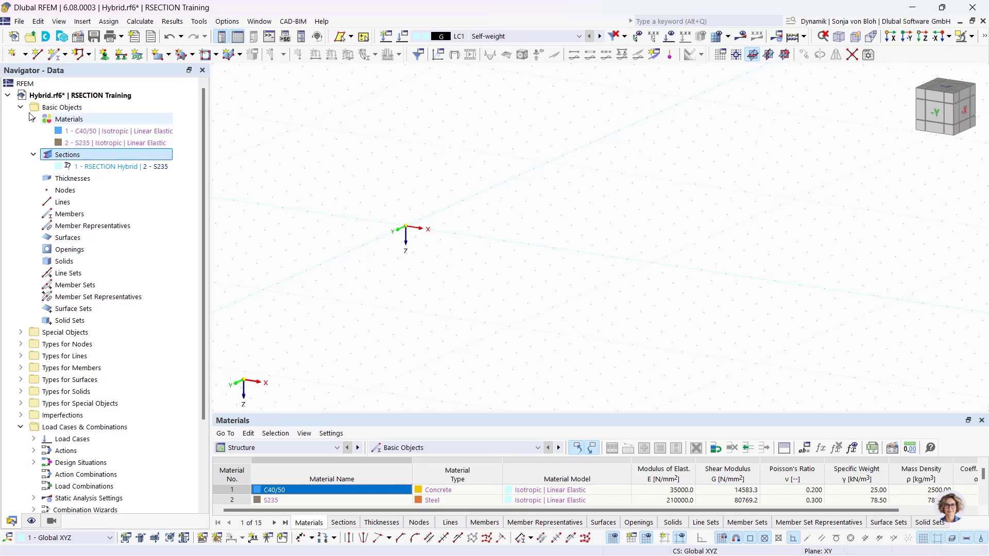
# - Draw a single beam member with the uniform RSECTION Hybrid section from the origin along the X-axis
pyautogui.click(55, 56)
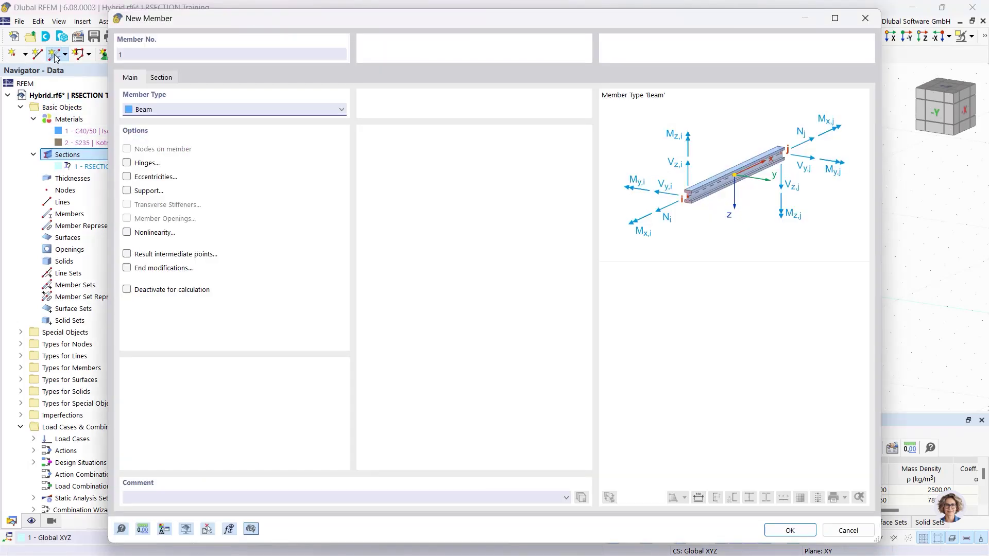
pyautogui.click(161, 78)
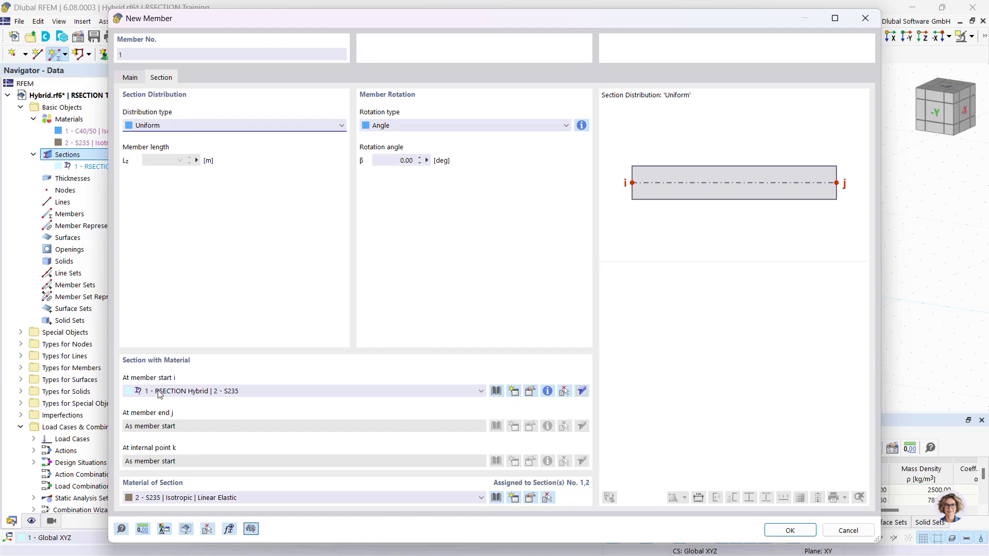
pyautogui.click(789, 530)
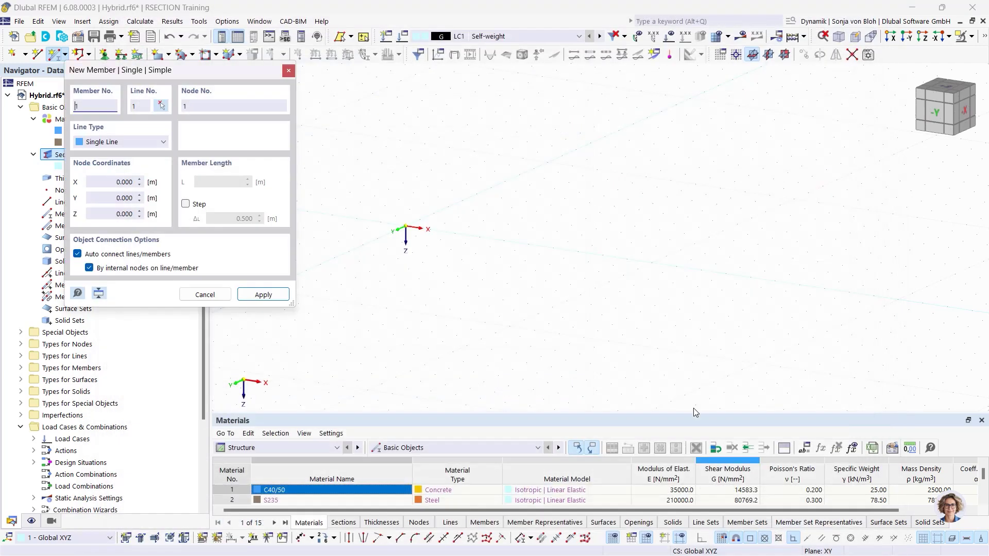
pyautogui.click(405, 226)
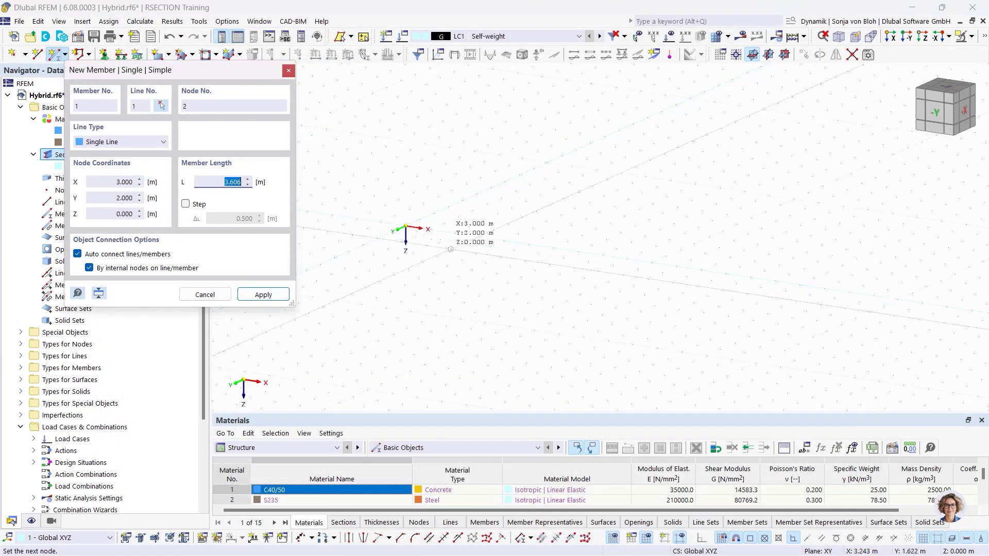
pyautogui.click(506, 238)
pyautogui.press('Escape')
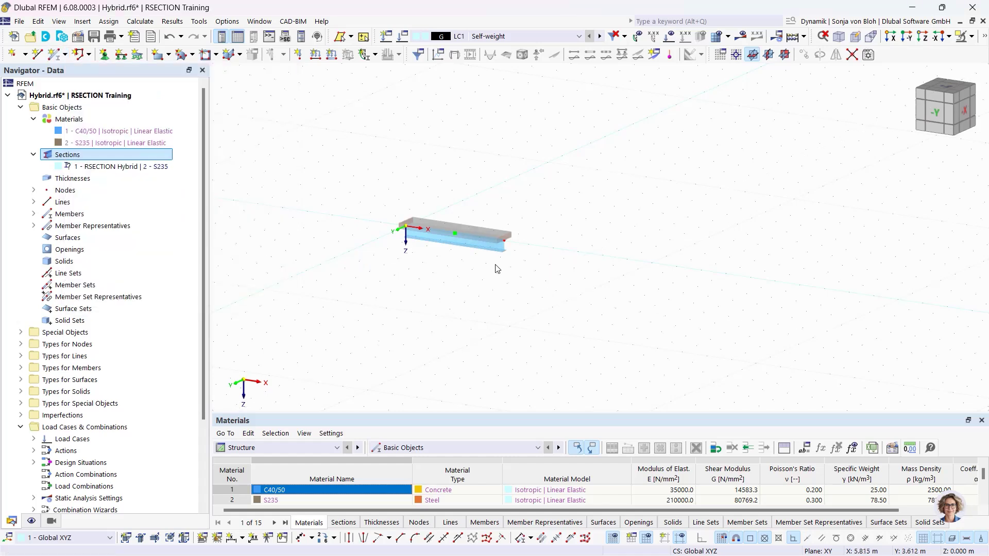
pyautogui.scroll(5, 494, 206)
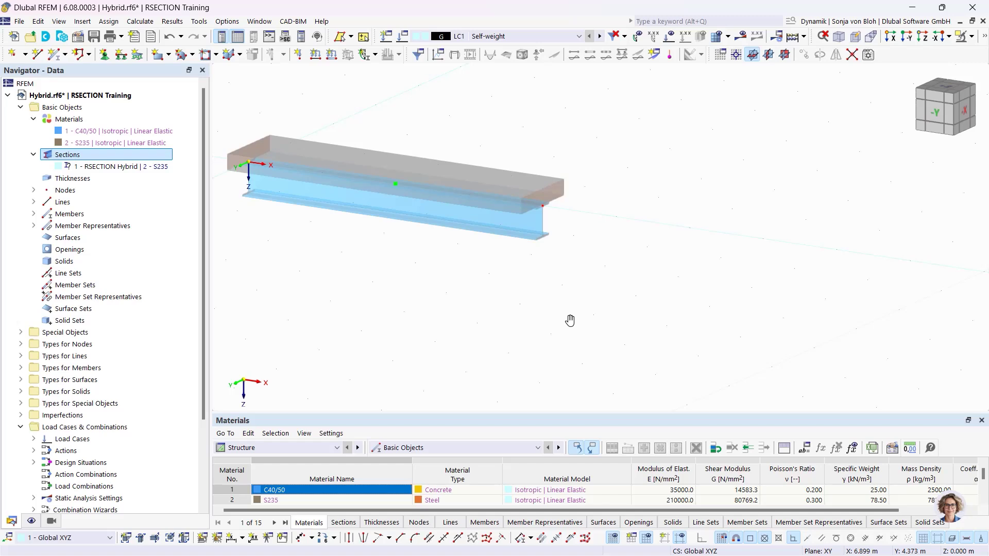
# - Switch to PowerPoint, start the slide show from the current content slide and advance to slide 5
pyautogui.moveTo(274, 551)
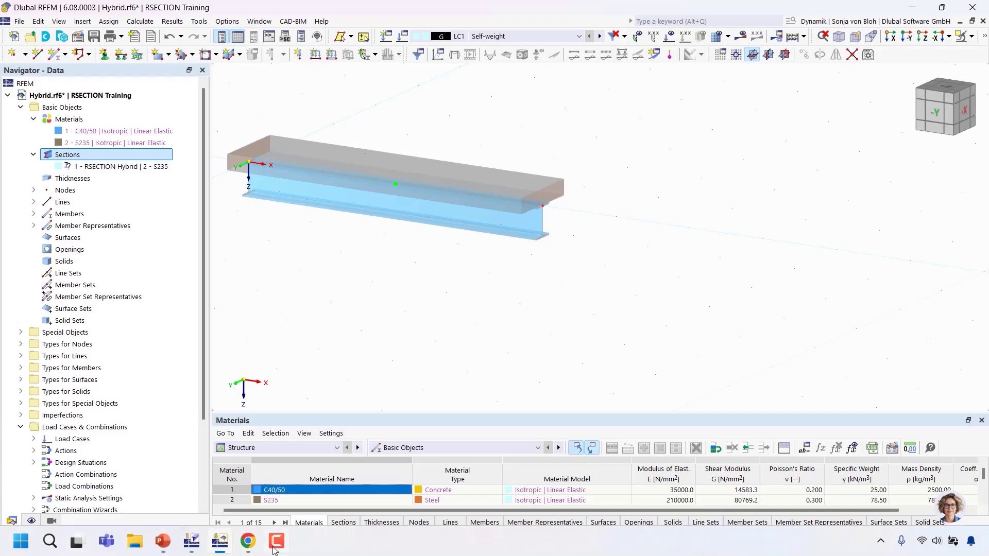
pyautogui.click(166, 547)
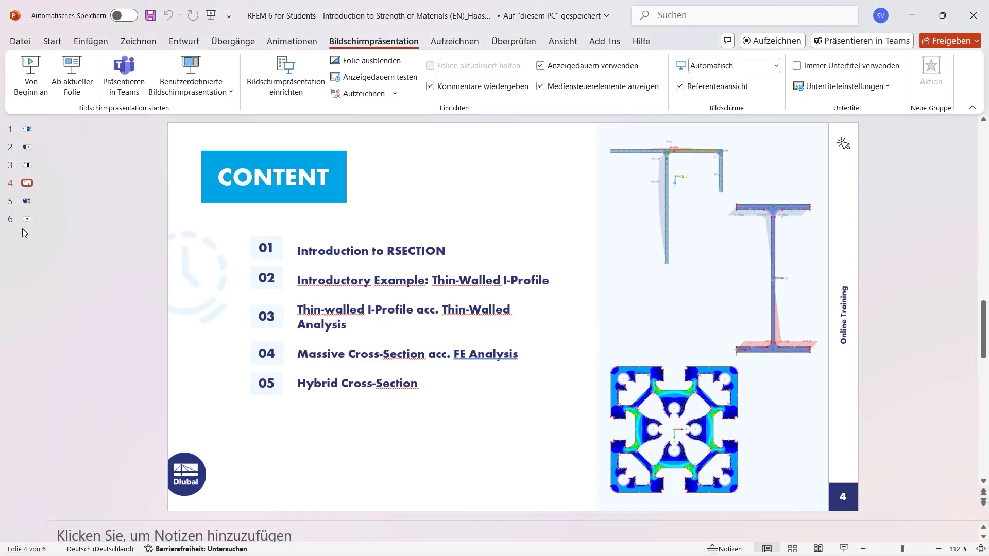
pyautogui.click(72, 75)
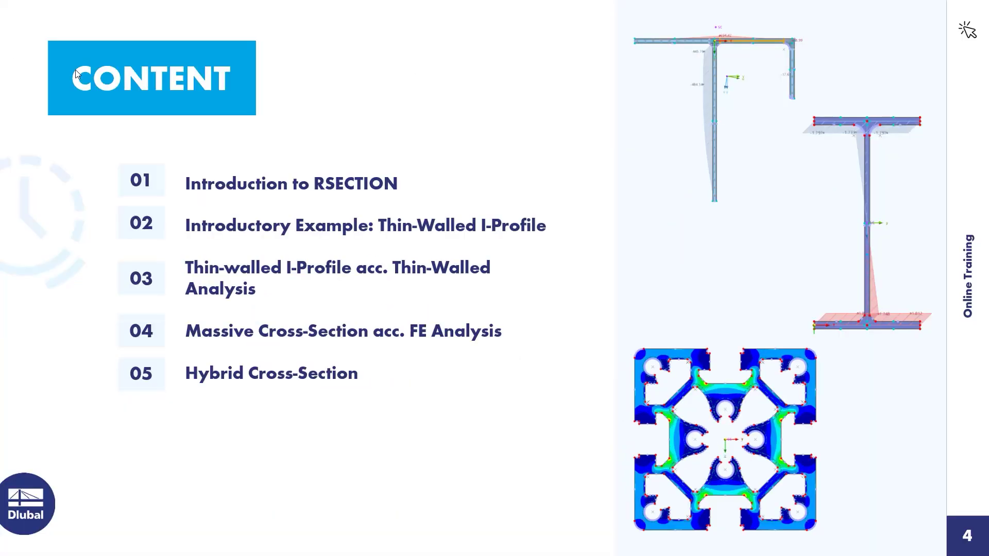
pyautogui.click(302, 217)
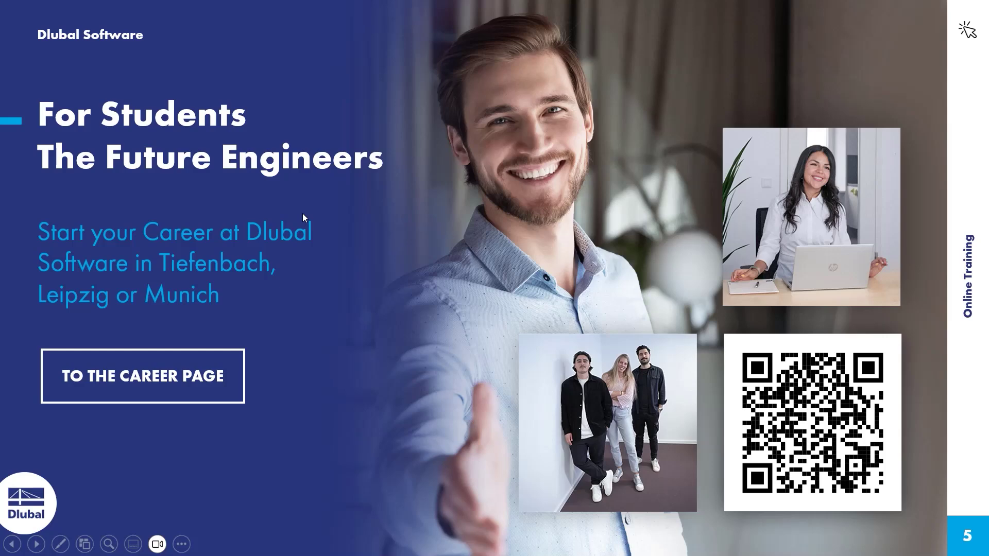